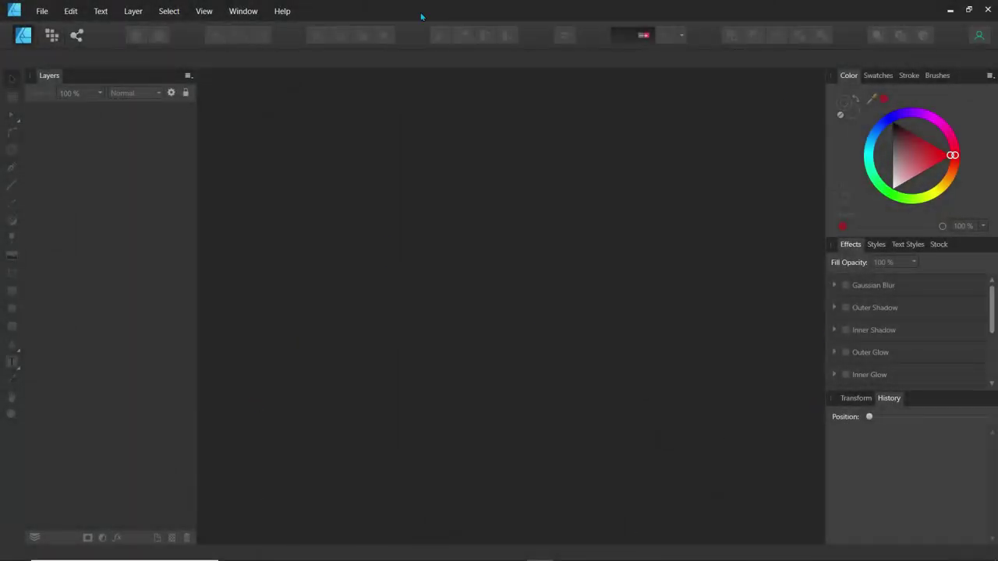
- Create a new document from the A4 Print preset, 210 × 297 mm portrait
{"action": "left_click", "coordinate": [42, 11]}
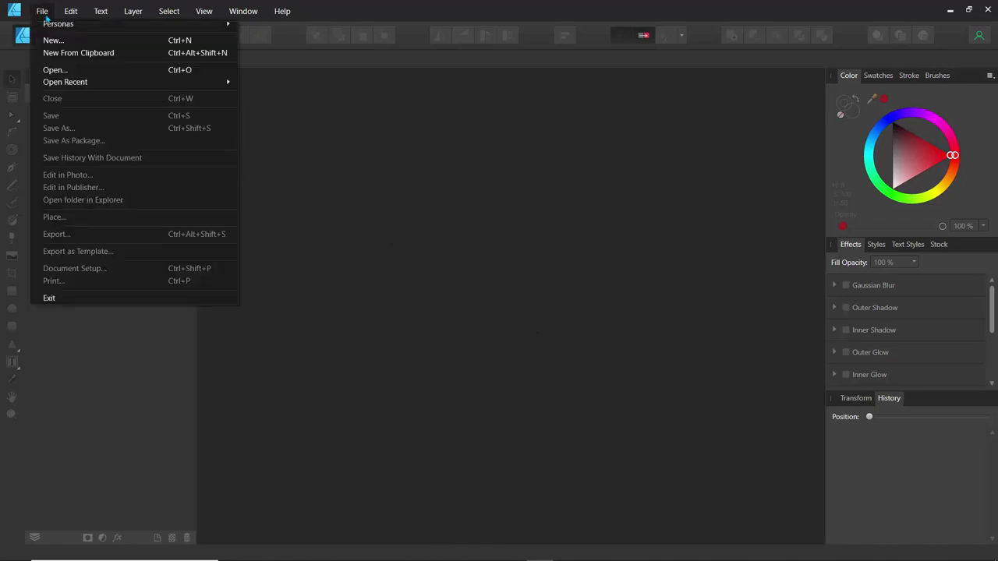
{"action": "left_click", "coordinate": [80, 43]}
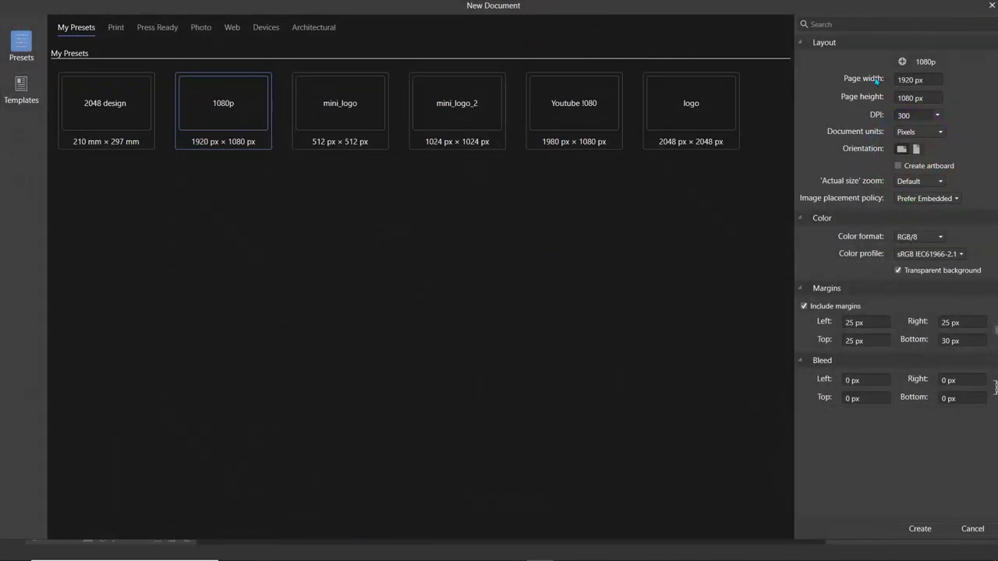
{"action": "left_click", "coordinate": [926, 80]}
{"action": "left_click", "coordinate": [931, 101]}
{"action": "left_click", "coordinate": [115, 27]}
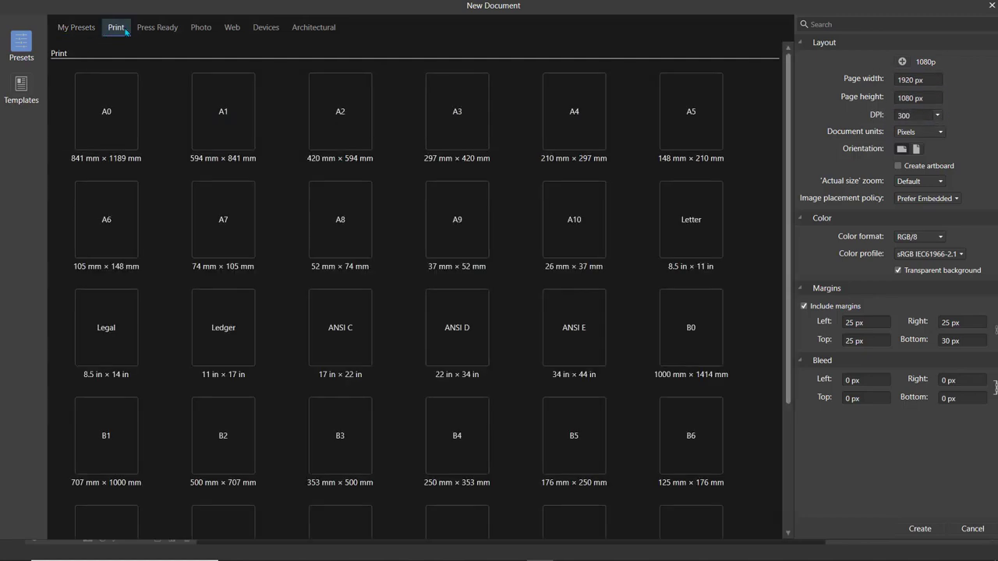
{"action": "left_click", "coordinate": [577, 129]}
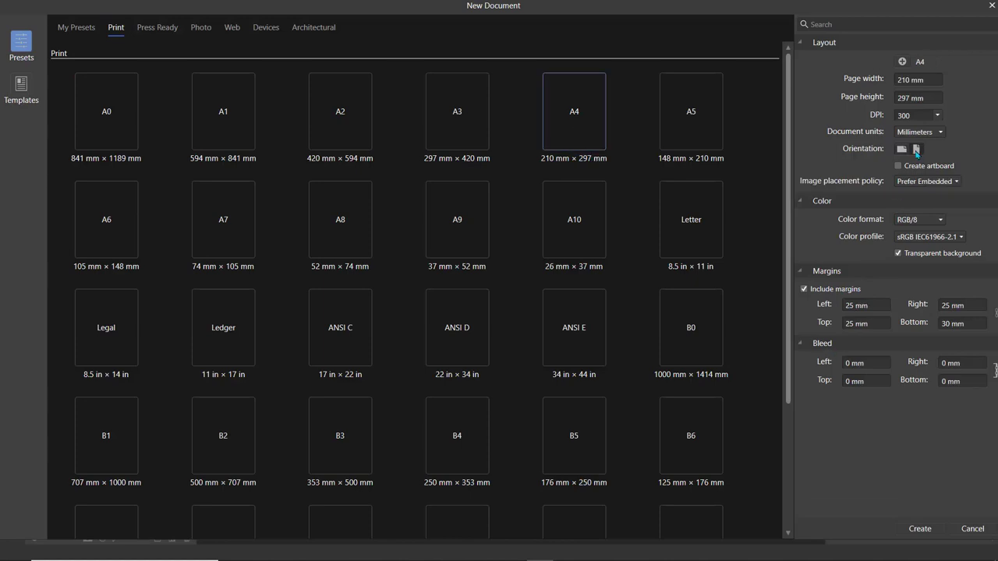
{"action": "left_click", "coordinate": [920, 530]}
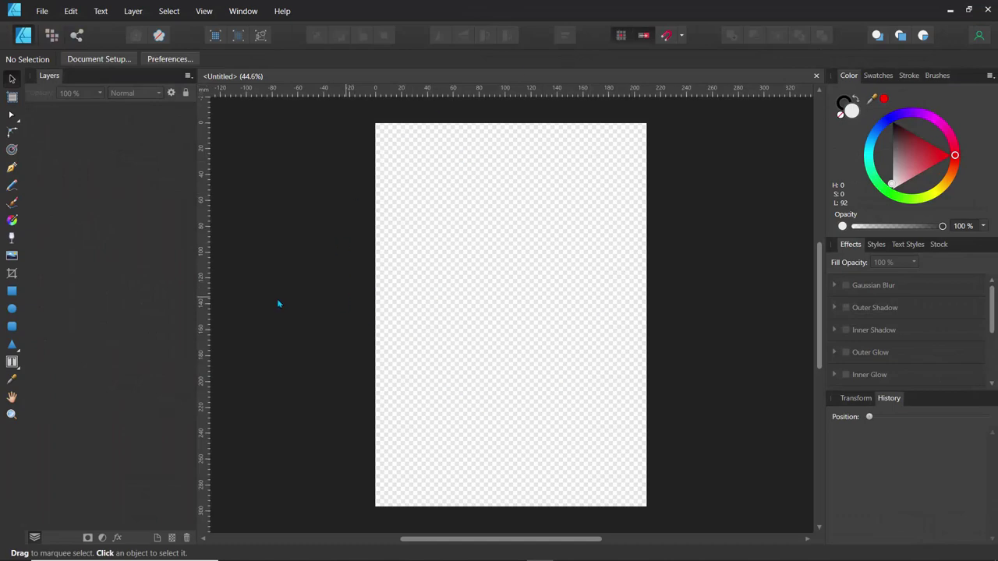
- Draw a rectangle over the whole page and tint its fill pale mint green
{"action": "left_click", "coordinate": [12, 291]}
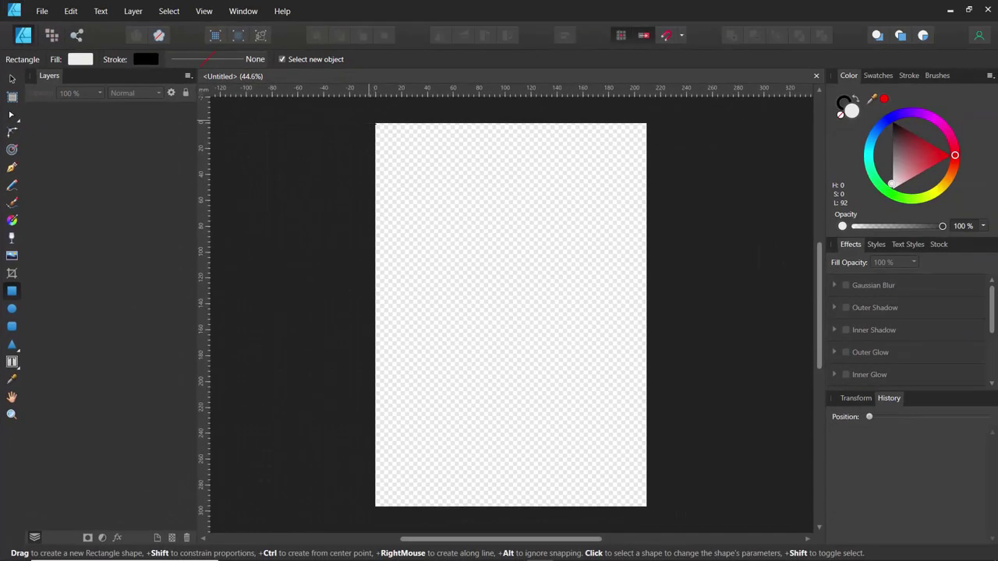
{"action": "left_click_drag", "start_coordinate": [369, 121], "coordinate": [652, 501]}
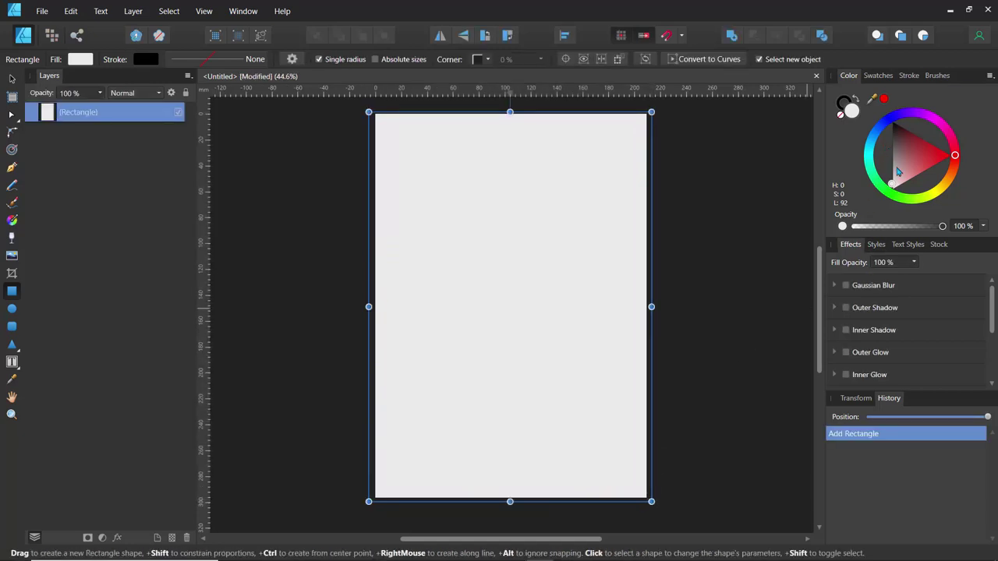
{"action": "mouse_move", "coordinate": [874, 161]}
{"action": "left_mouse_down"}
{"action": "mouse_move", "coordinate": [866, 156]}
{"action": "mouse_move", "coordinate": [880, 187]}
{"action": "mouse_move", "coordinate": [876, 180]}
{"action": "left_mouse_up"}
{"action": "left_click_drag", "start_coordinate": [907, 140], "coordinate": [905, 132]}
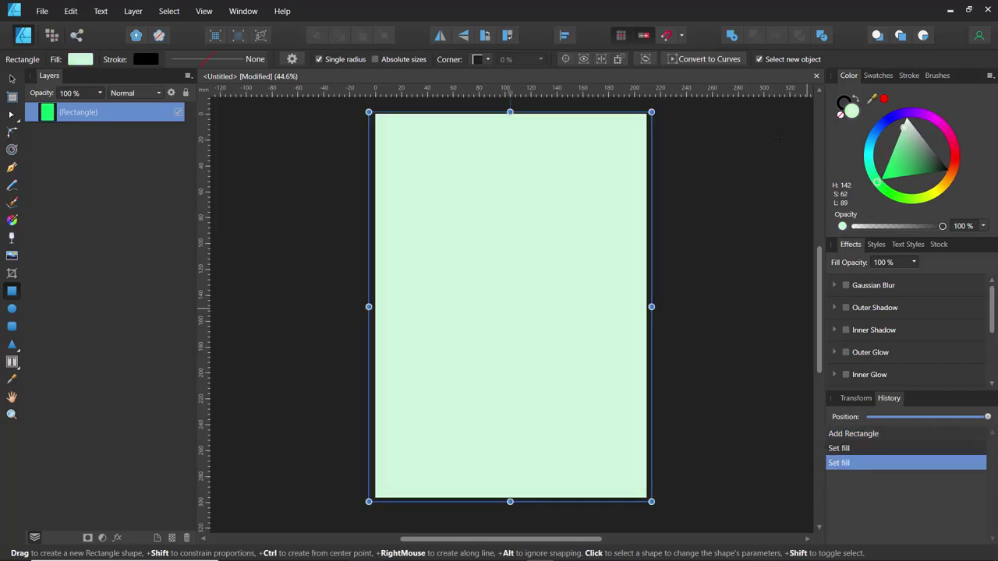
{"action": "scroll", "coordinate": [482, 181], "scroll_direction": "up", "scroll_amount": 1}
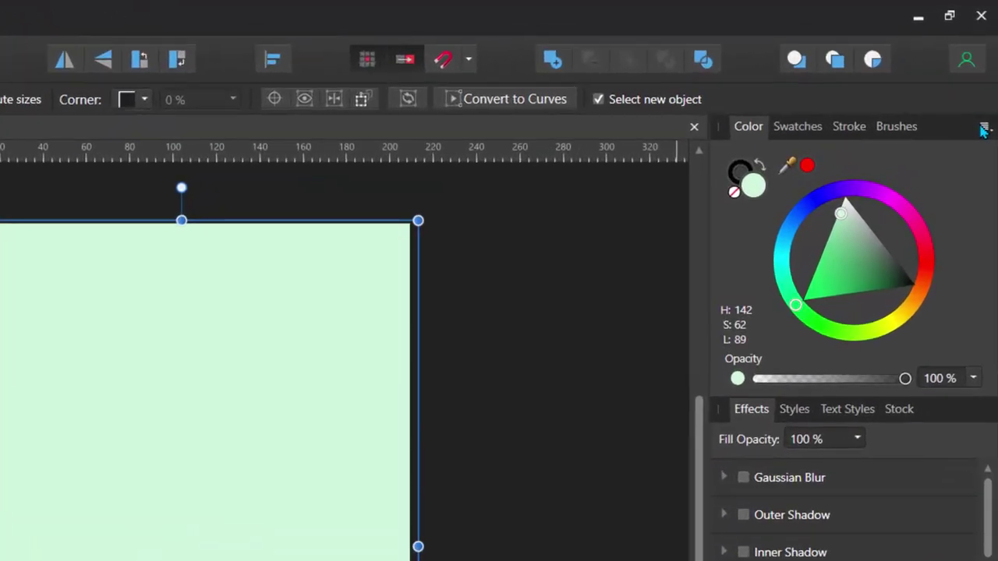
- Switch the Color panel to RGB Hex sliders, showing the fill as D0F4DD
{"action": "left_click", "coordinate": [989, 77]}
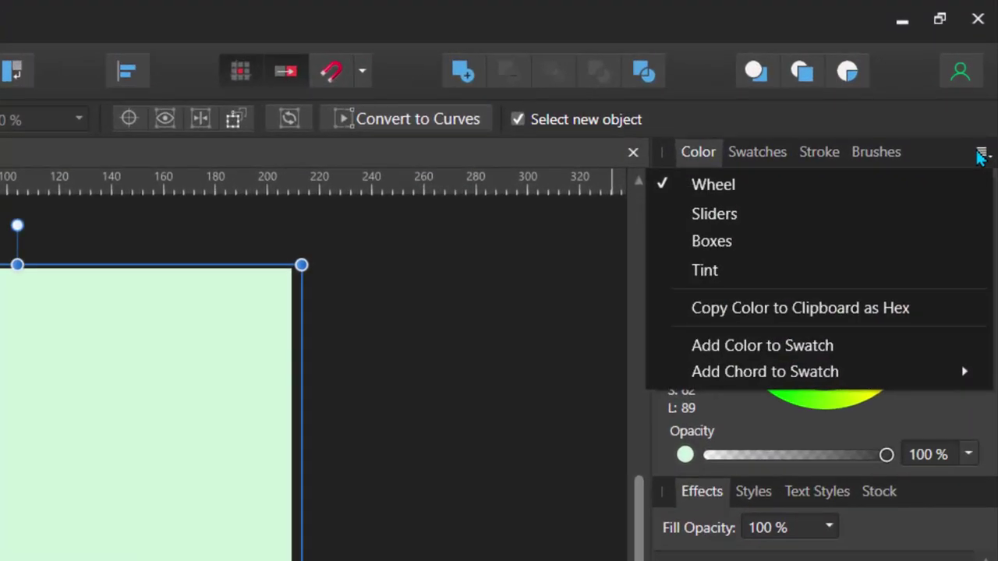
{"action": "left_click", "coordinate": [744, 218]}
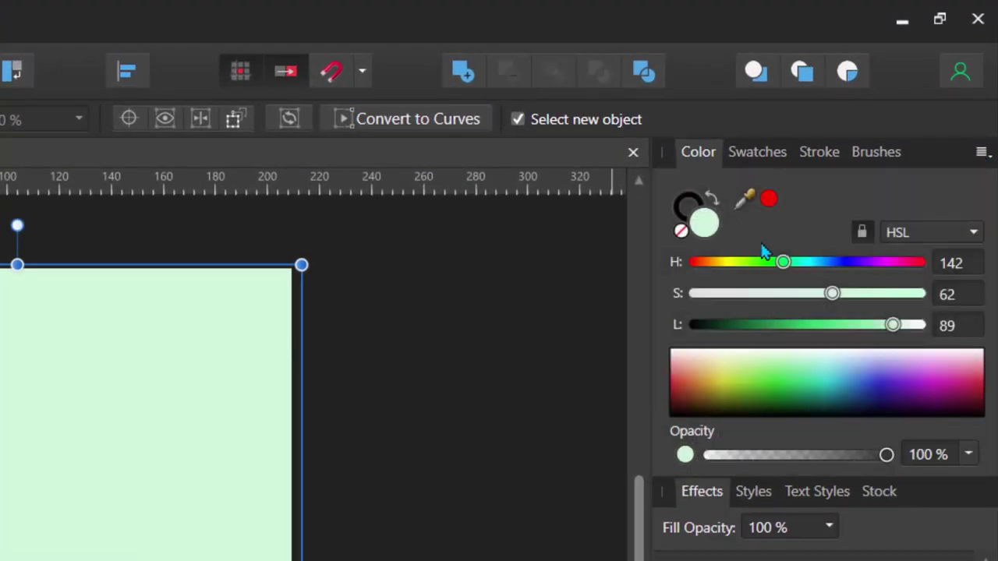
{"action": "left_click", "coordinate": [951, 232]}
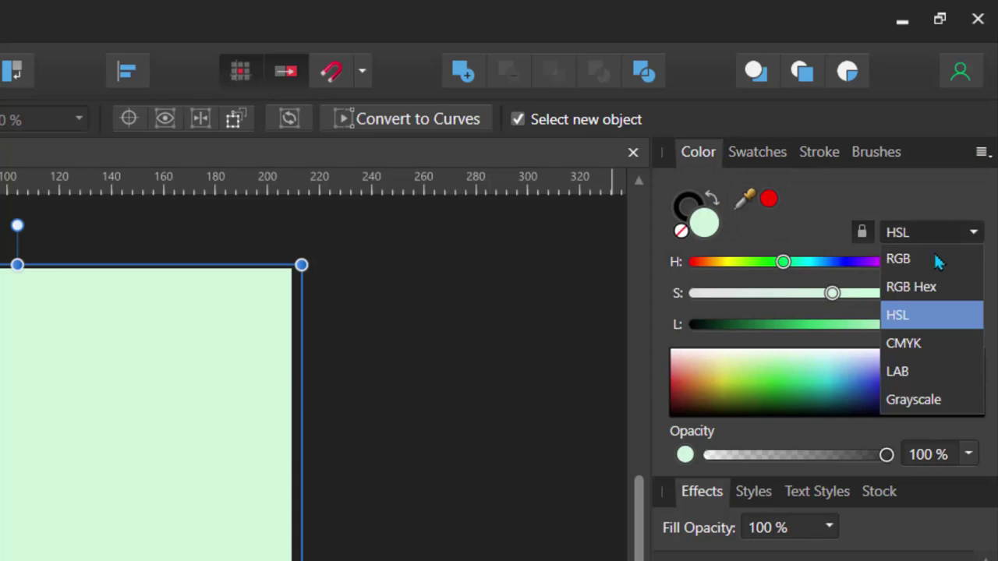
{"action": "left_click", "coordinate": [926, 288]}
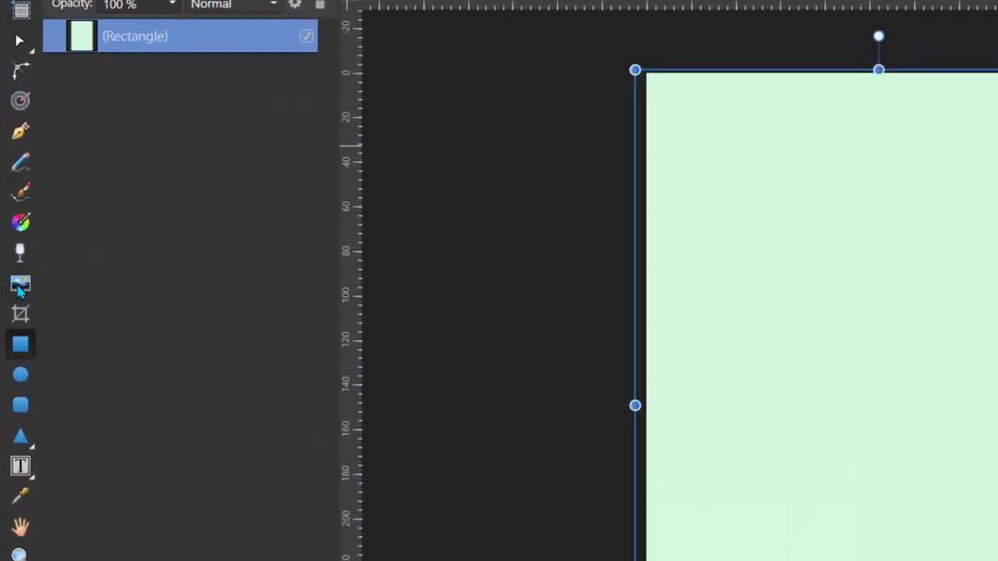
- Open the falcon image from 3D Fashion Design > My Technical Drawing… > Lesson 2 Pattern Sketches for placing
{"action": "left_click", "coordinate": [21, 285]}
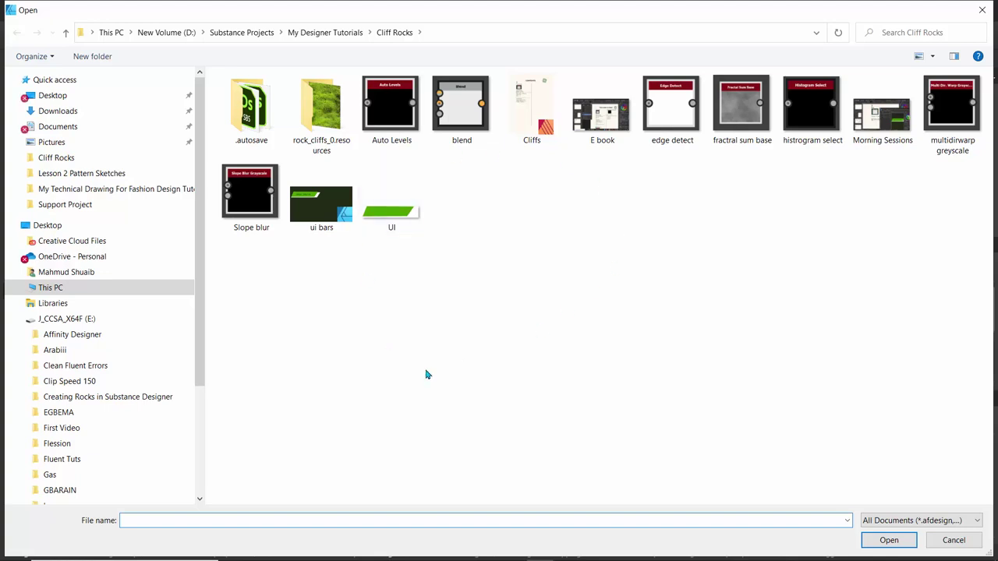
{"action": "left_click", "coordinate": [227, 33]}
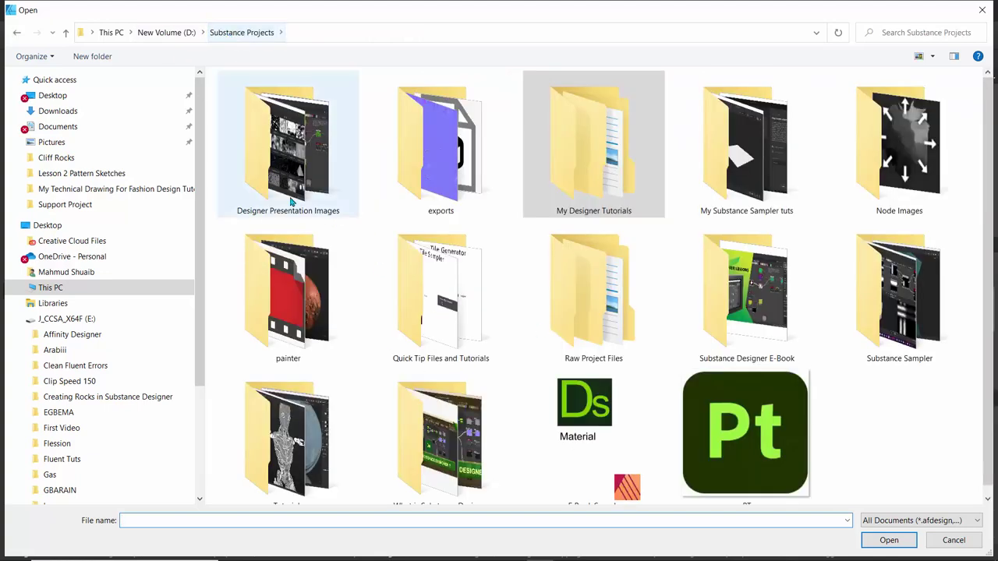
{"action": "left_click", "coordinate": [166, 39]}
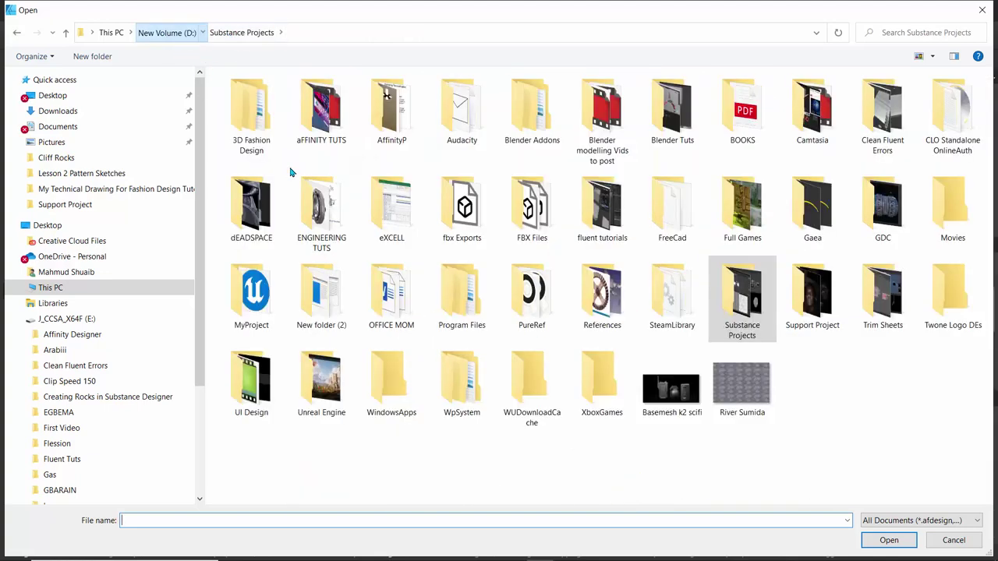
{"action": "double_click", "coordinate": [249, 105]}
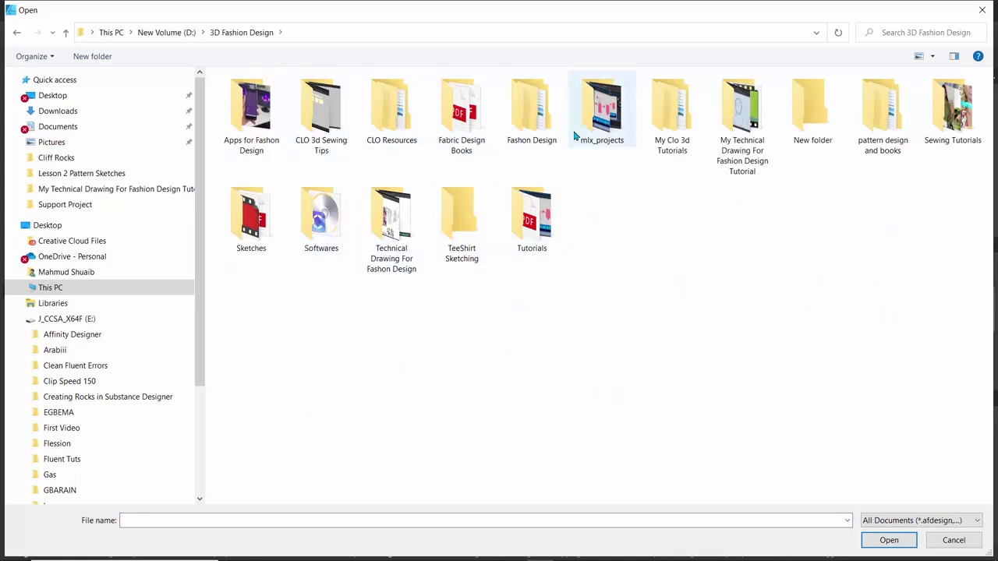
{"action": "double_click", "coordinate": [742, 133]}
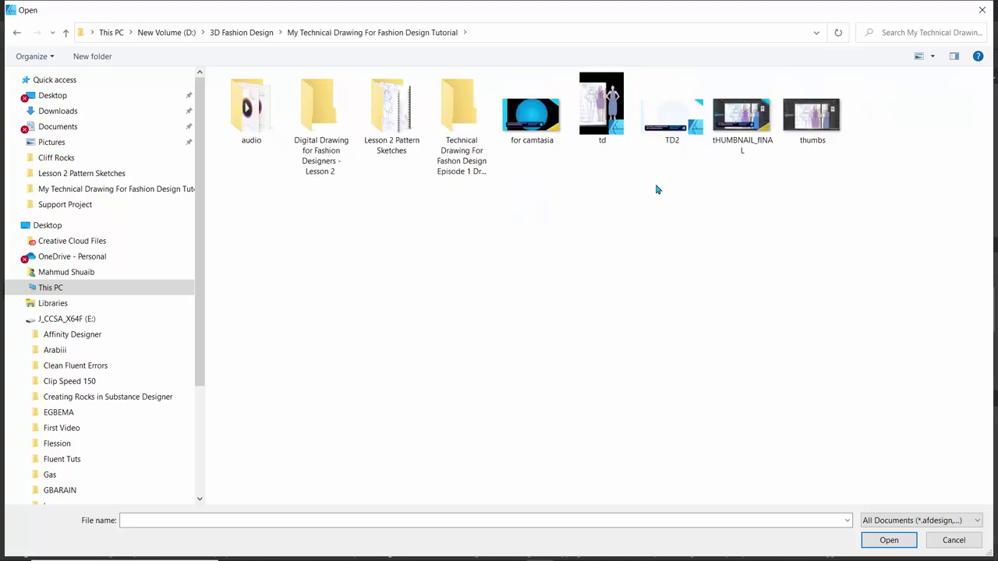
{"action": "left_click", "coordinate": [396, 127]}
{"action": "double_click", "coordinate": [396, 127]}
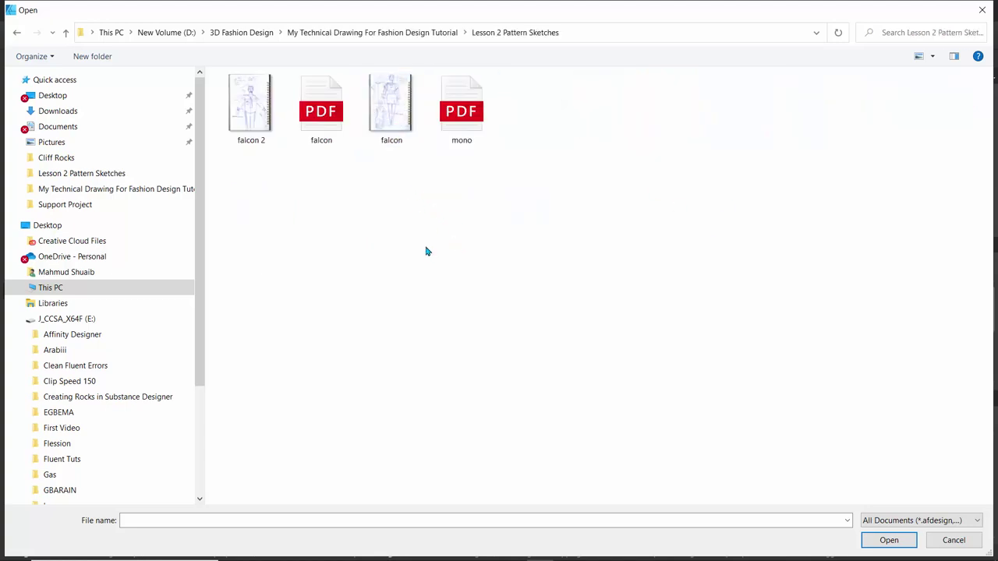
{"action": "left_click", "coordinate": [385, 113]}
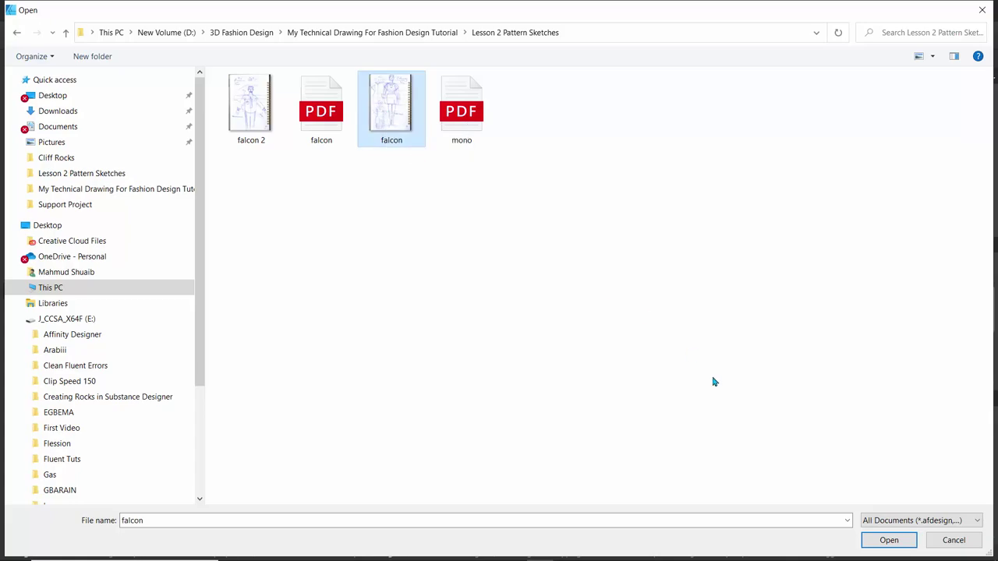
{"action": "left_click", "coordinate": [867, 540]}
- Drop the falcon sketch at the page centre and zoom into the figure's shoulders and bodice
{"action": "left_click", "coordinate": [499, 280]}
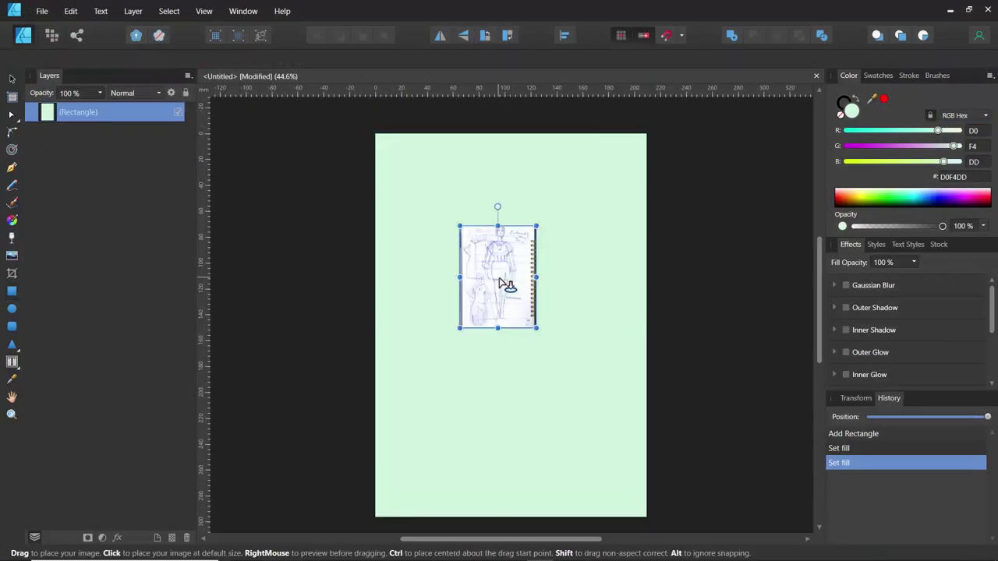
{"action": "scroll", "coordinate": [499, 280], "scroll_direction": "up", "scroll_amount": 5}
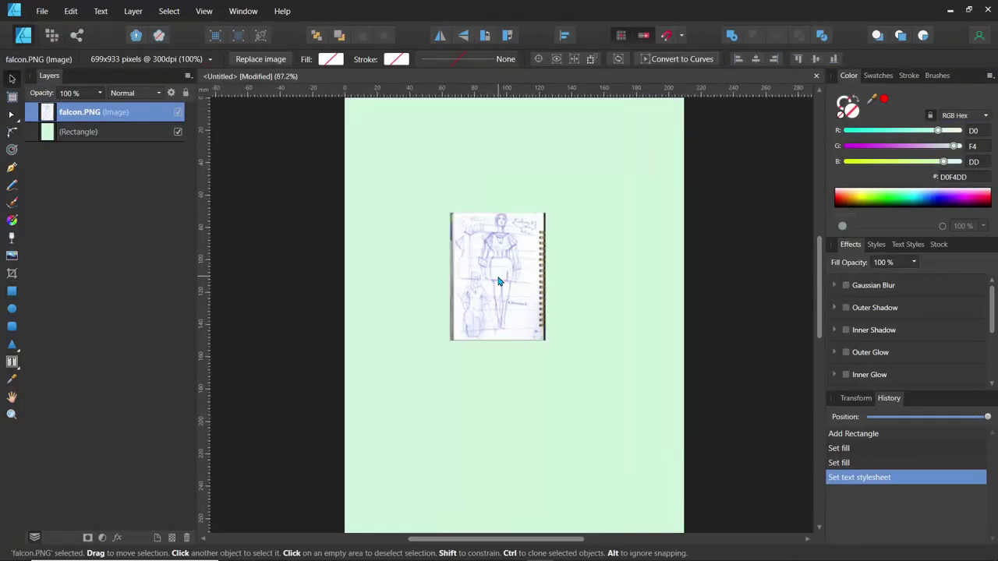
{"action": "scroll", "coordinate": [507, 232], "scroll_direction": "up", "scroll_amount": 4}
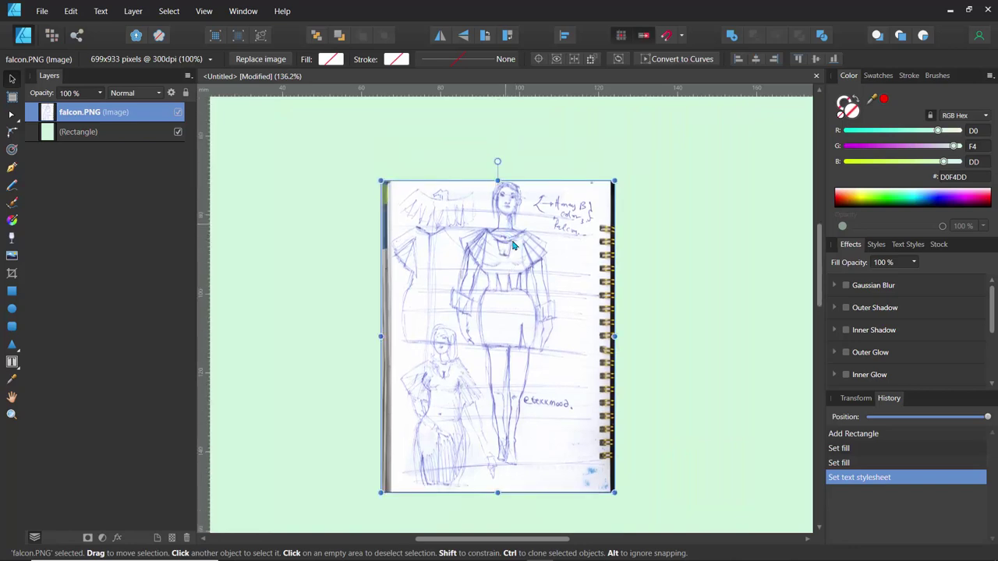
{"action": "scroll", "coordinate": [514, 252], "scroll_direction": "down", "scroll_amount": 5}
{"action": "scroll", "coordinate": [553, 239], "scroll_direction": "up", "scroll_amount": 3}
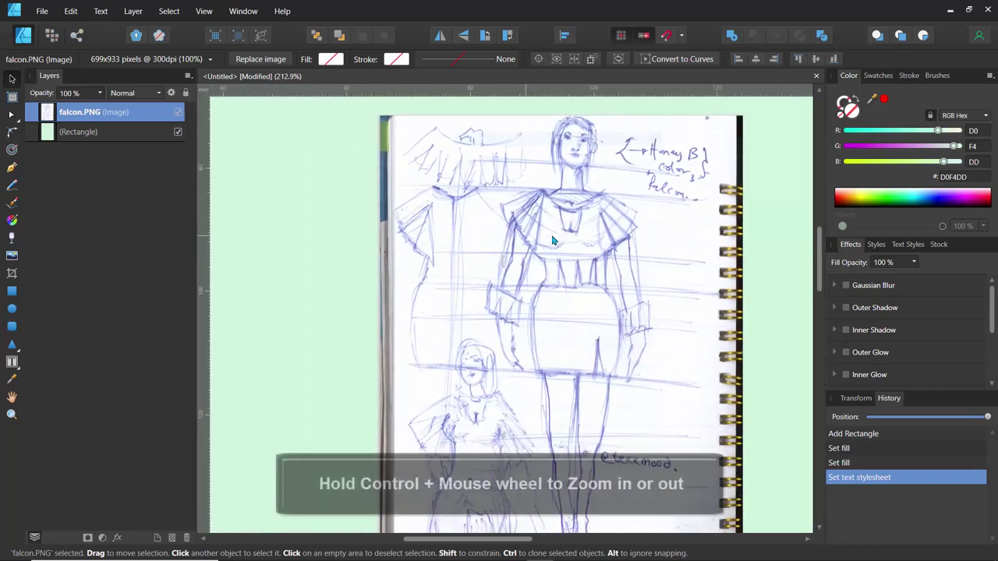
{"action": "scroll", "coordinate": [605, 263], "scroll_direction": "down", "scroll_amount": 2}
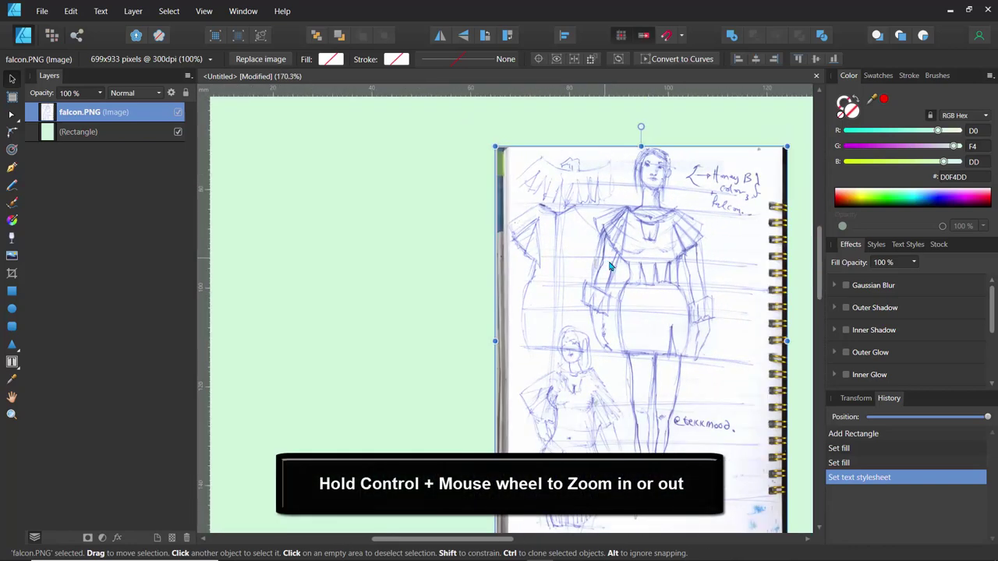
{"action": "scroll", "coordinate": [608, 257], "scroll_direction": "up", "scroll_amount": 2}
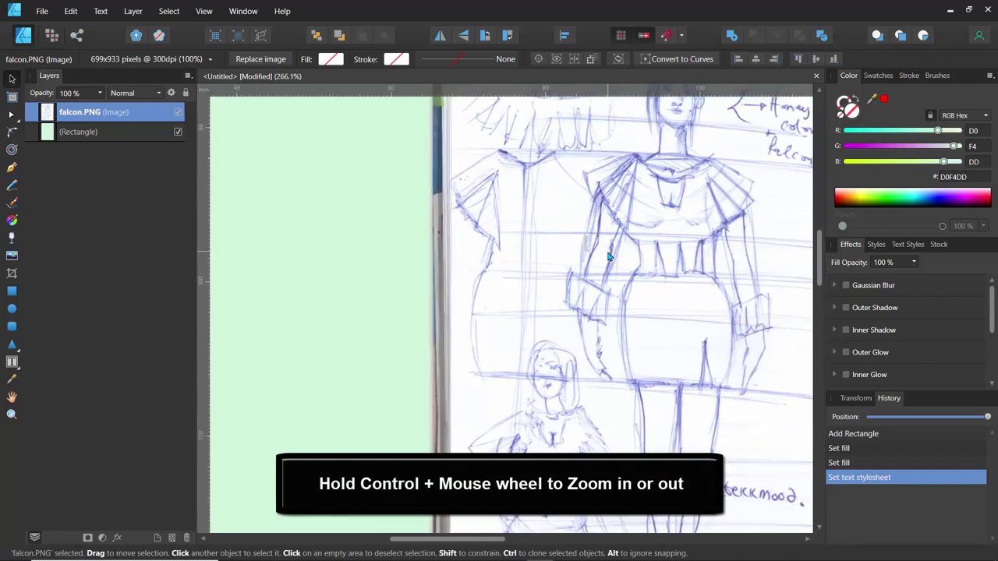
{"action": "mouse_move", "coordinate": [609, 256]}
{"action": "left_mouse_down"}
{"action": "mouse_move", "coordinate": [446, 306]}
{"action": "mouse_move", "coordinate": [478, 279]}
{"action": "mouse_move", "coordinate": [475, 239]}
{"action": "left_mouse_up"}
- Drag a vertical guide from the left ruler through the figure's centre
{"action": "scroll", "coordinate": [507, 207], "scroll_direction": "up", "scroll_amount": 2}
{"action": "scroll", "coordinate": [511, 201], "scroll_direction": "up", "scroll_amount": 1}
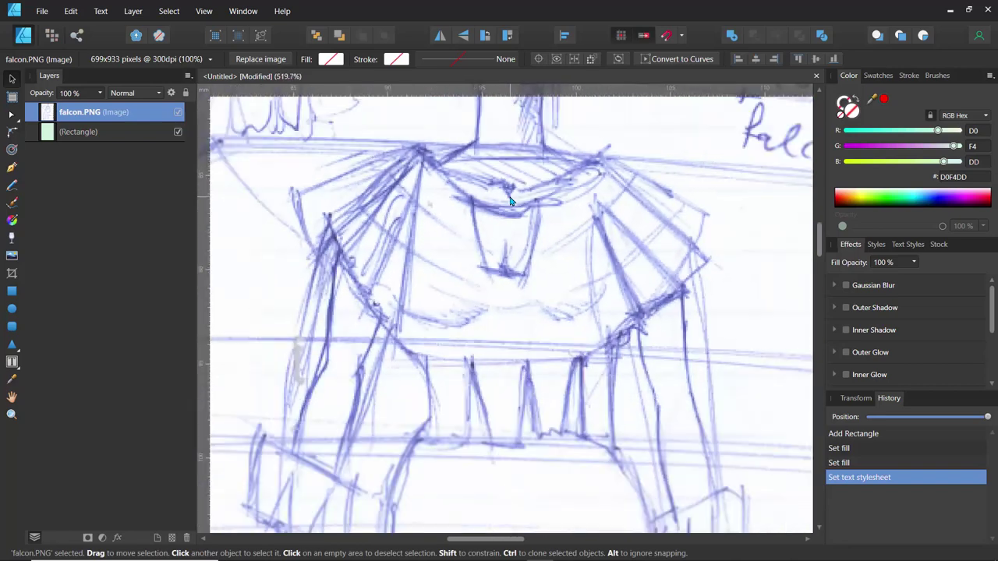
{"action": "scroll", "coordinate": [498, 222], "scroll_direction": "down", "scroll_amount": 1}
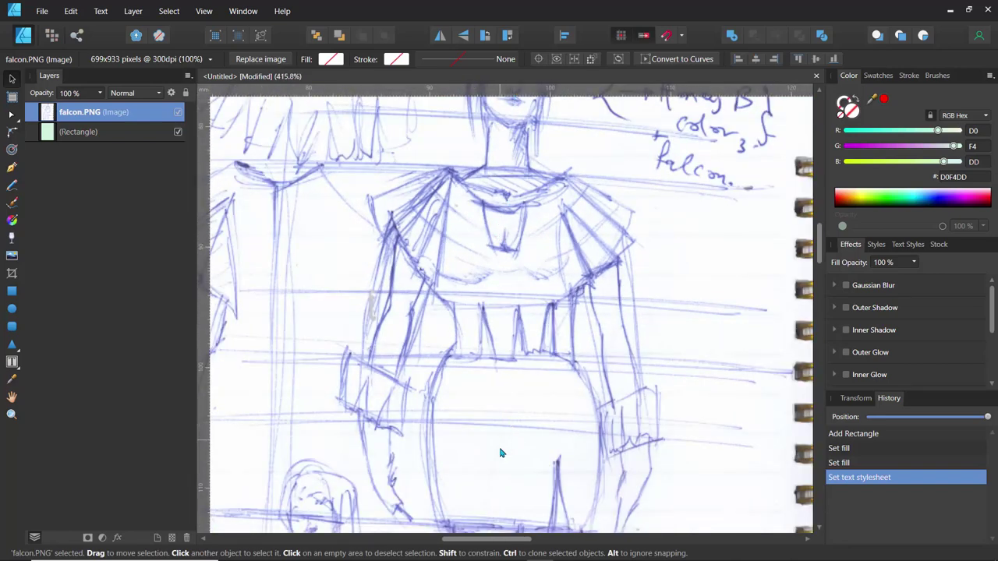
{"action": "left_click_drag", "start_coordinate": [205, 231], "coordinate": [508, 227]}
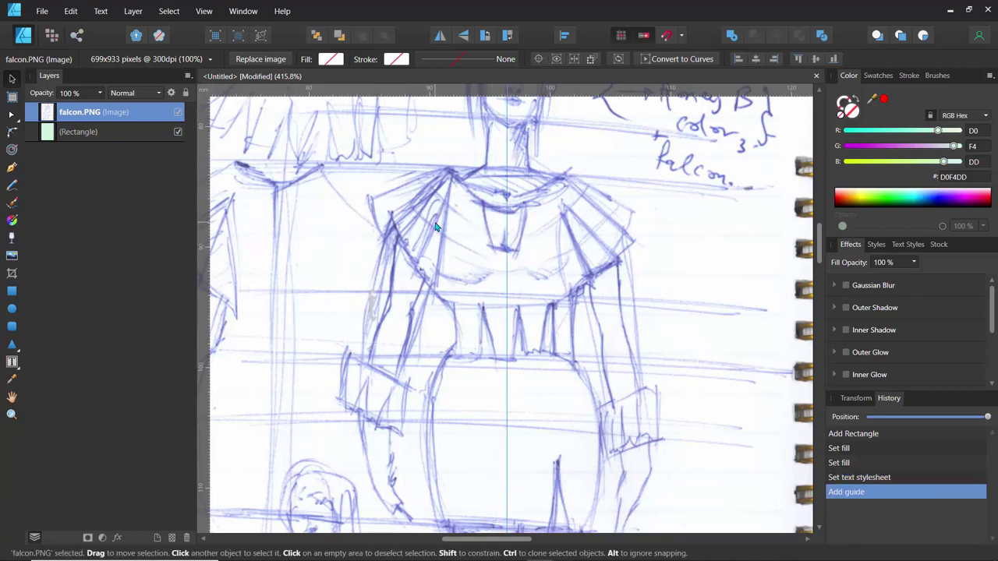
{"action": "key", "text": "p"}
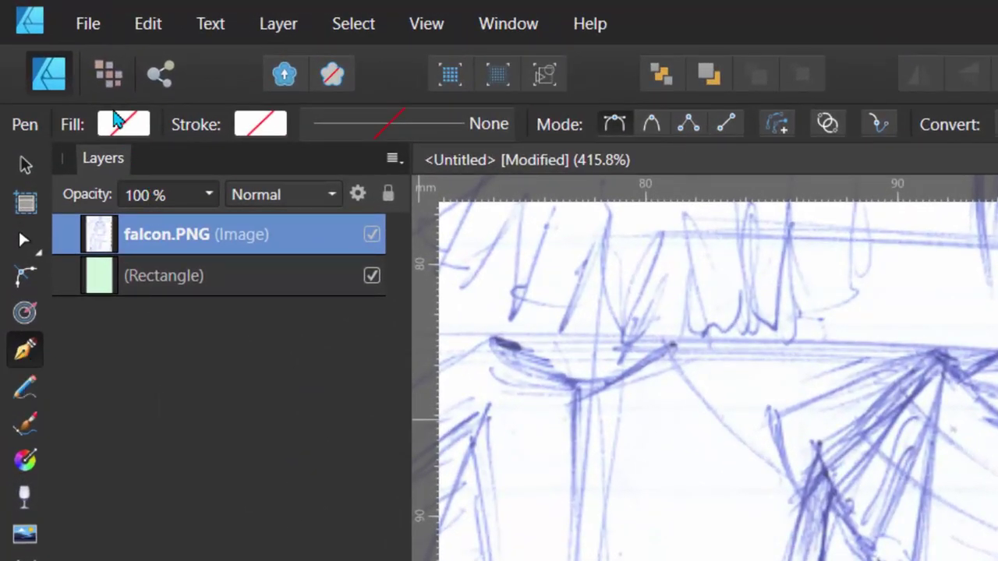
- Set the stroke colour to black and draw a trial four-sided shape over the left shoulder
{"action": "left_click", "coordinate": [265, 129]}
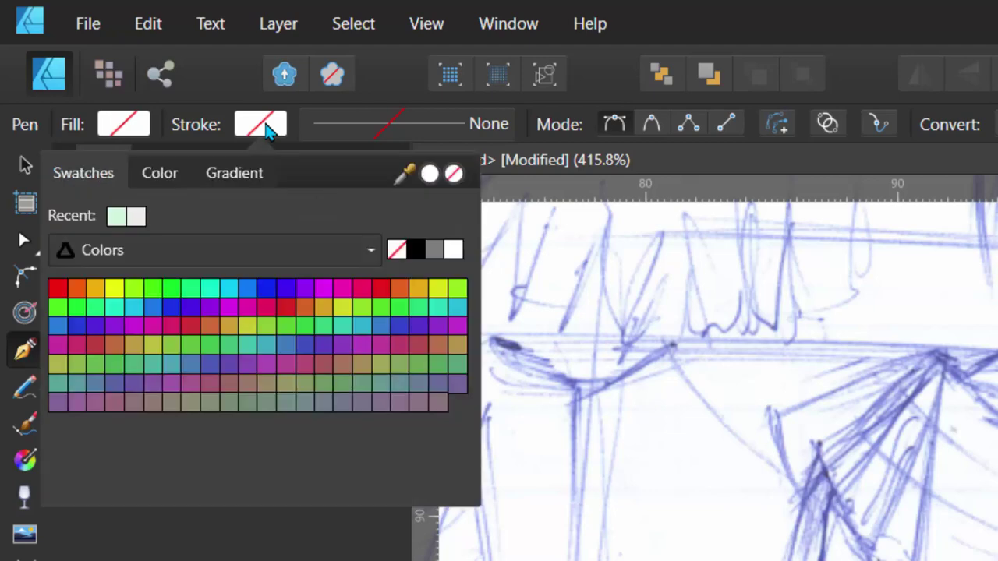
{"action": "left_click", "coordinate": [415, 251]}
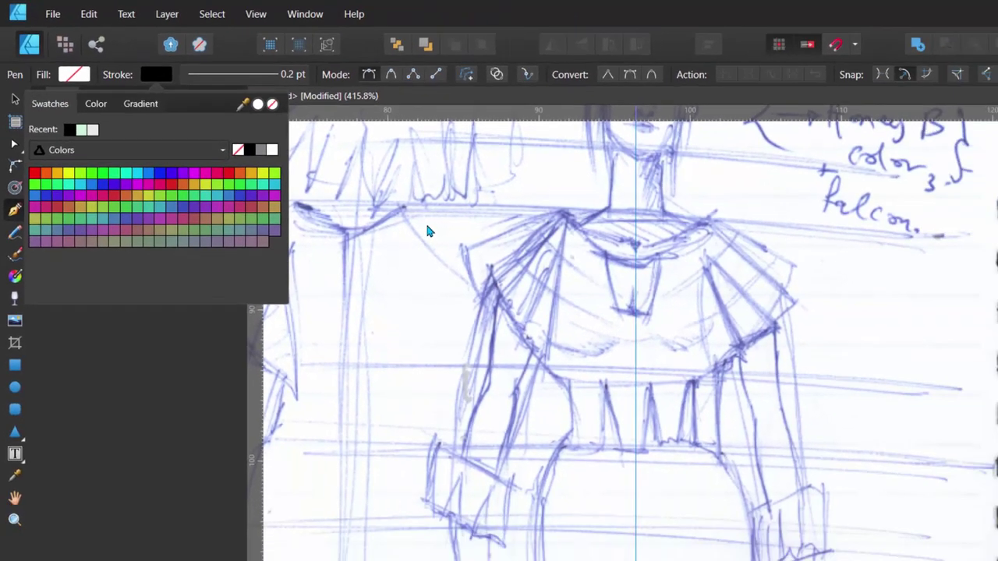
{"action": "left_click", "coordinate": [724, 357]}
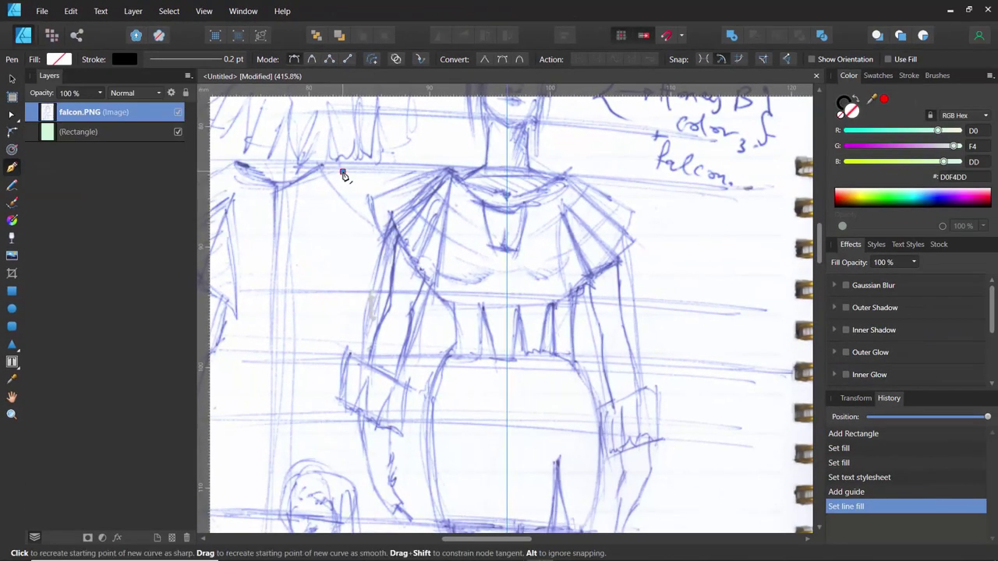
{"action": "left_click", "coordinate": [260, 135]}
{"action": "left_click", "coordinate": [272, 205]}
{"action": "left_click", "coordinate": [333, 212]}
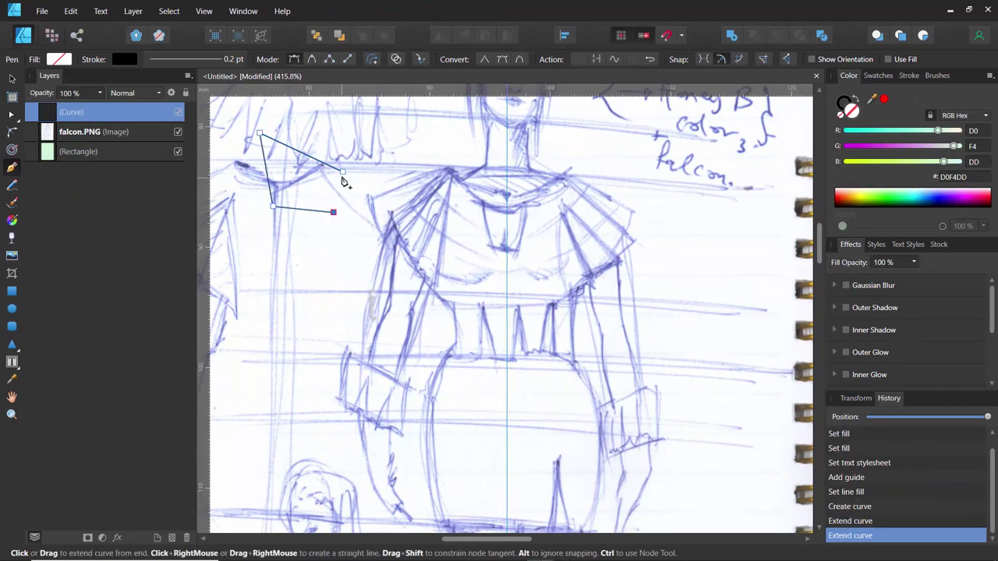
{"action": "left_click", "coordinate": [343, 175]}
{"action": "left_click", "coordinate": [305, 223], "text": "ctrl"}
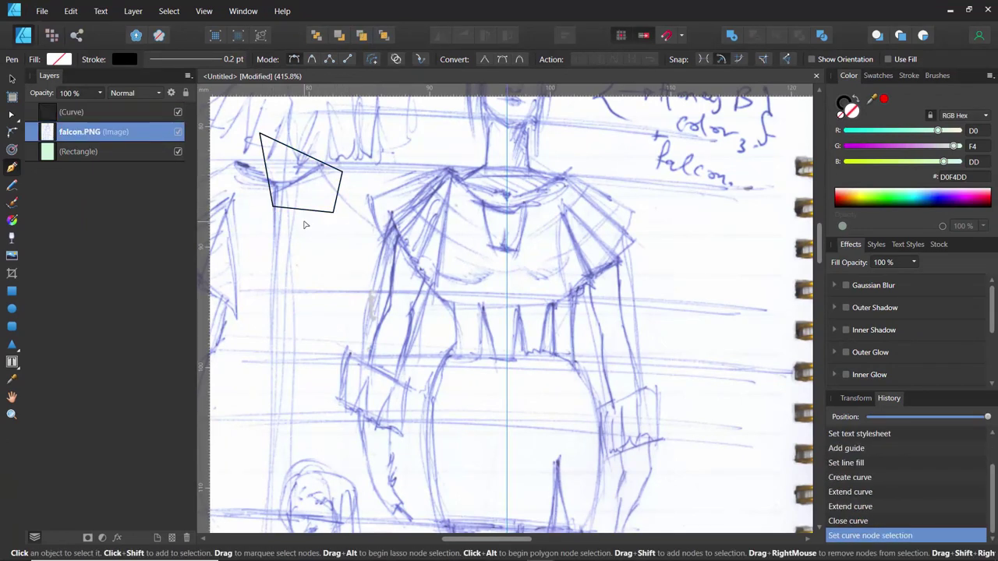
- Thicken the trial shape's outline, delete the shape, and select the line width value
{"action": "key", "text": "ctrl"}
{"action": "left_click", "coordinate": [303, 211], "text": "ctrl"}
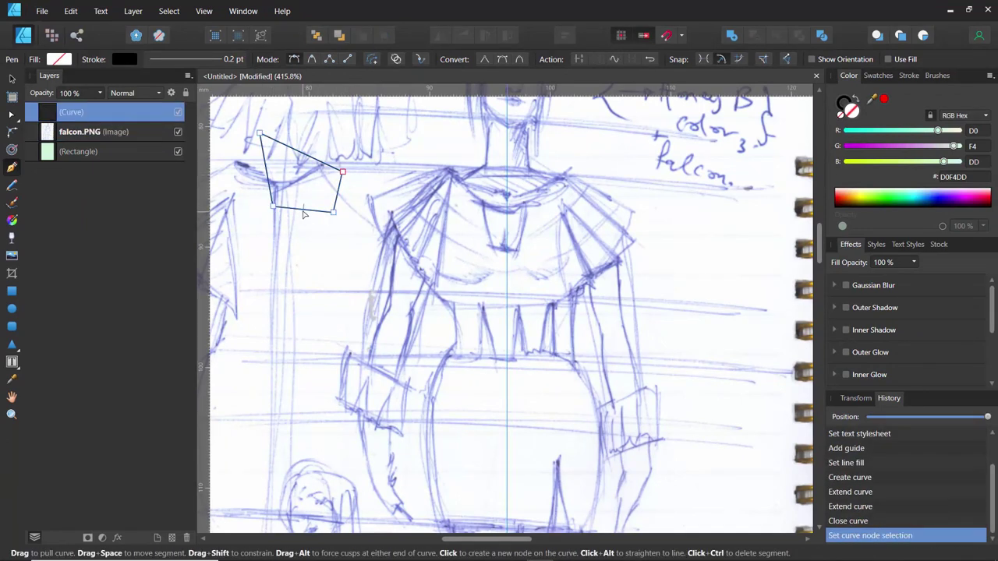
{"action": "left_click", "coordinate": [229, 60]}
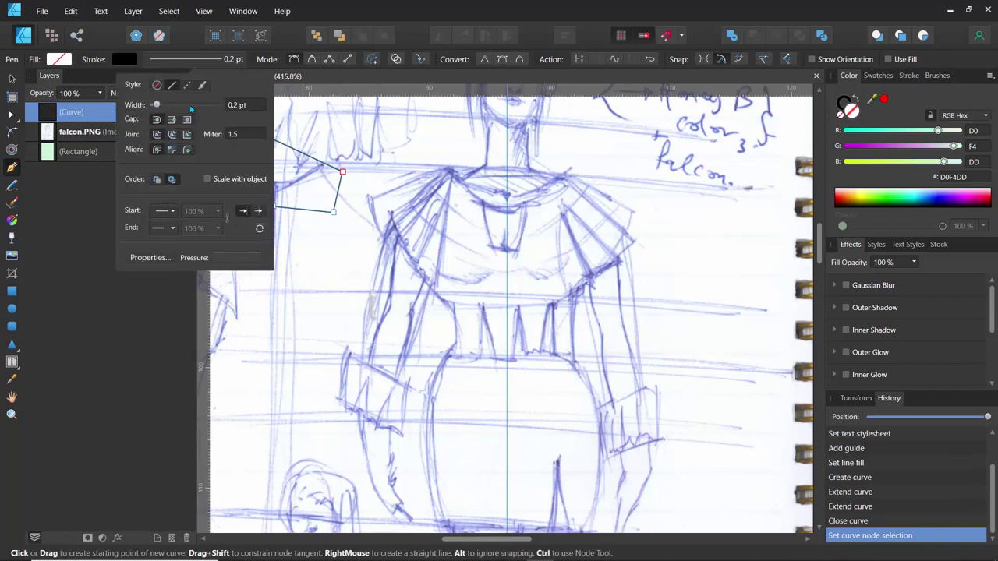
{"action": "left_click_drag", "start_coordinate": [155, 104], "coordinate": [160, 105]}
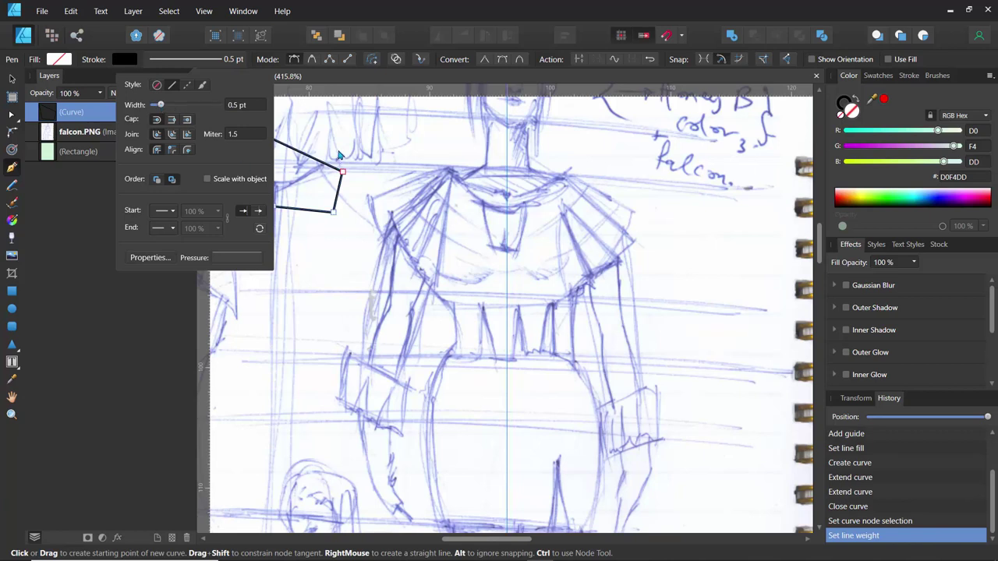
{"action": "left_click", "coordinate": [339, 154], "text": "ctrl"}
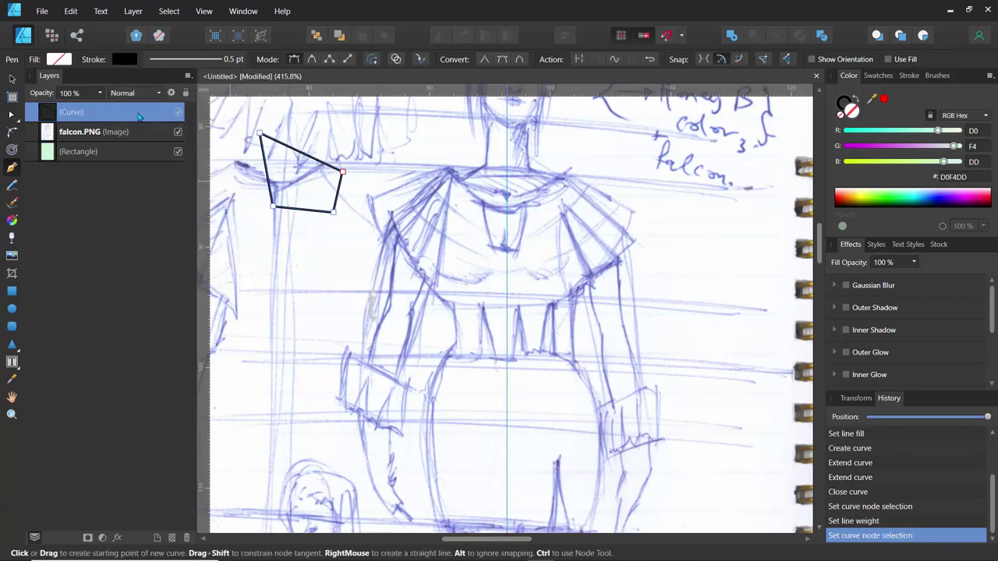
{"action": "key", "text": "Delete"}
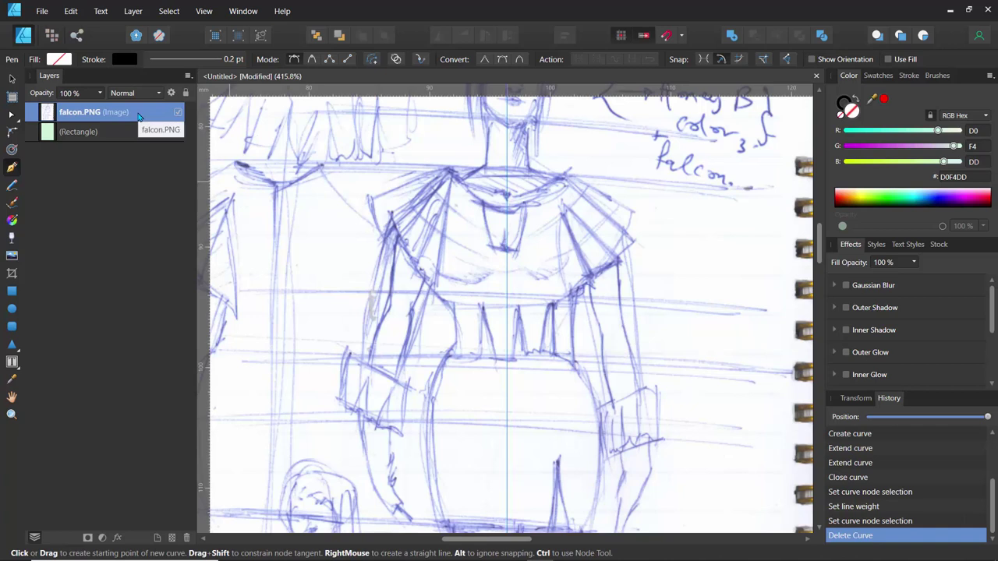
{"action": "left_click", "coordinate": [223, 65]}
{"action": "left_click", "coordinate": [239, 108]}
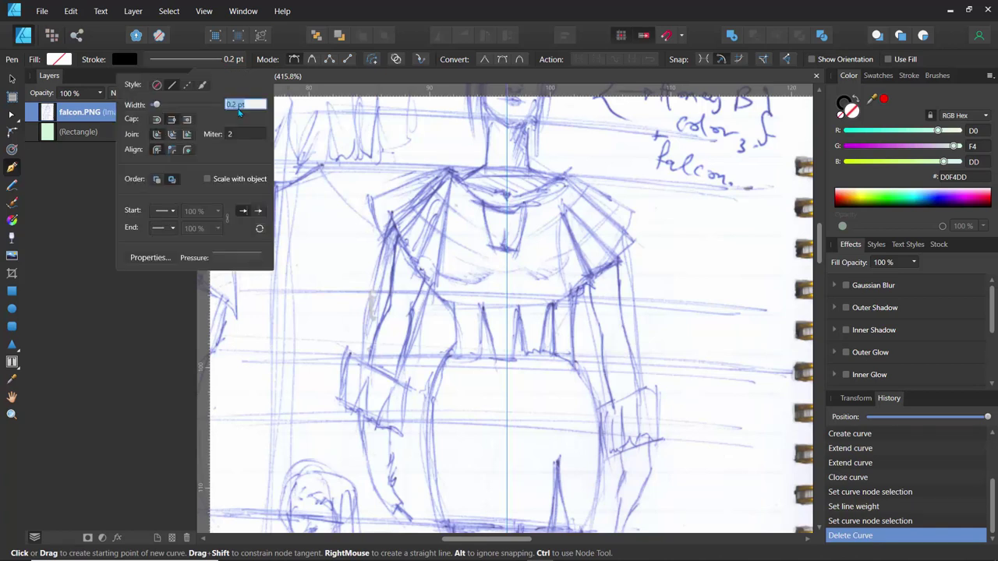
- Set the line width to 0.5 pt and trace from the centre neckline over the shoulder toward the waist
{"action": "type", "text": ".5"}
{"action": "key", "text": "Return"}
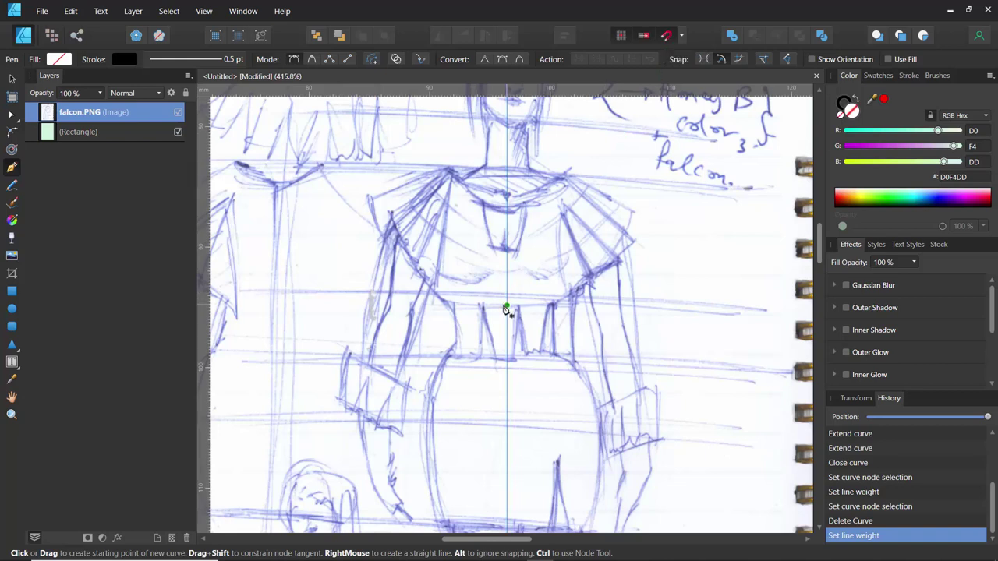
{"action": "left_click", "coordinate": [512, 248]}
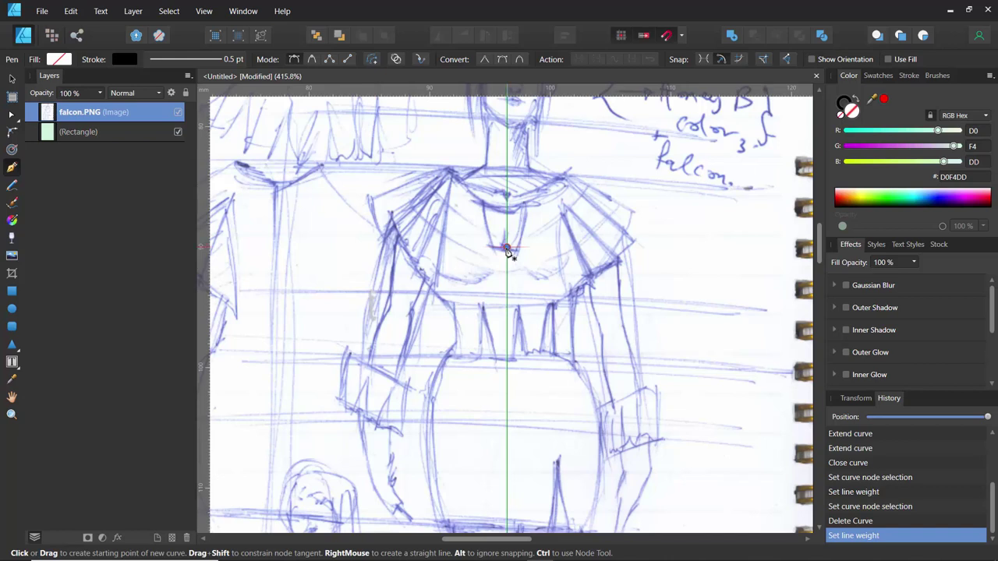
{"action": "left_click", "coordinate": [492, 247]}
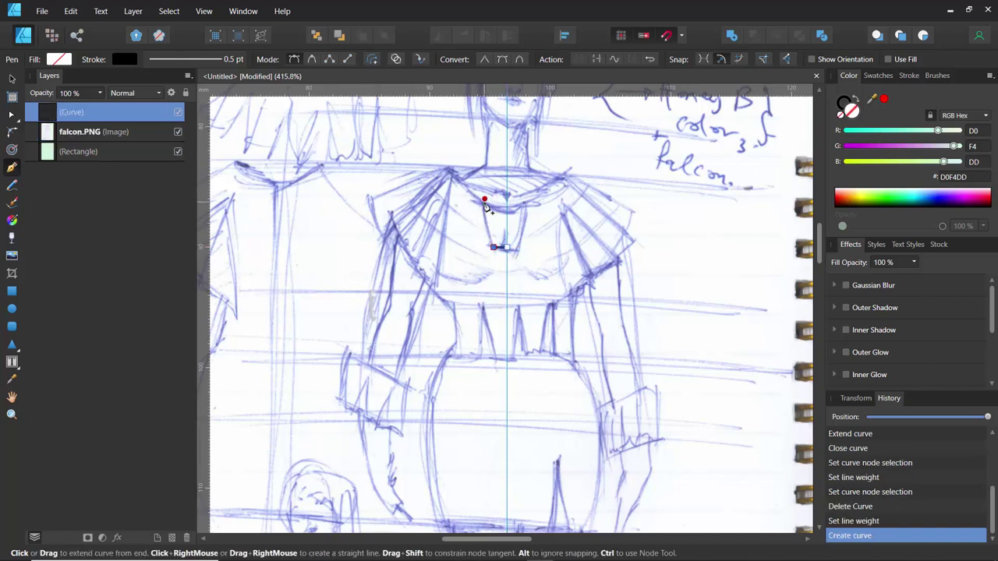
{"action": "left_click", "coordinate": [484, 201]}
{"action": "left_click", "coordinate": [448, 168]}
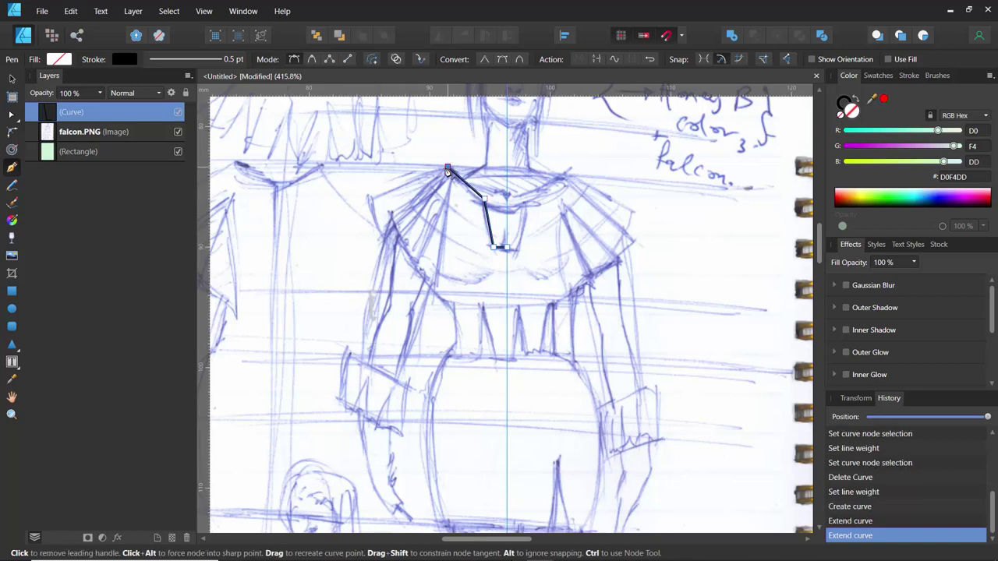
{"action": "left_click", "coordinate": [371, 199]}
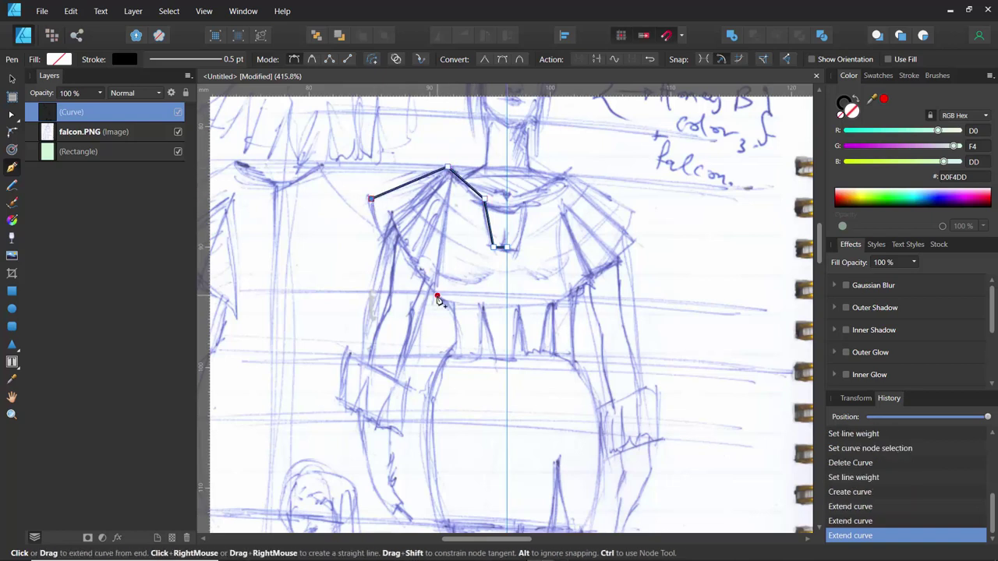
{"action": "left_click", "coordinate": [440, 298]}
{"action": "left_click", "coordinate": [453, 310]}
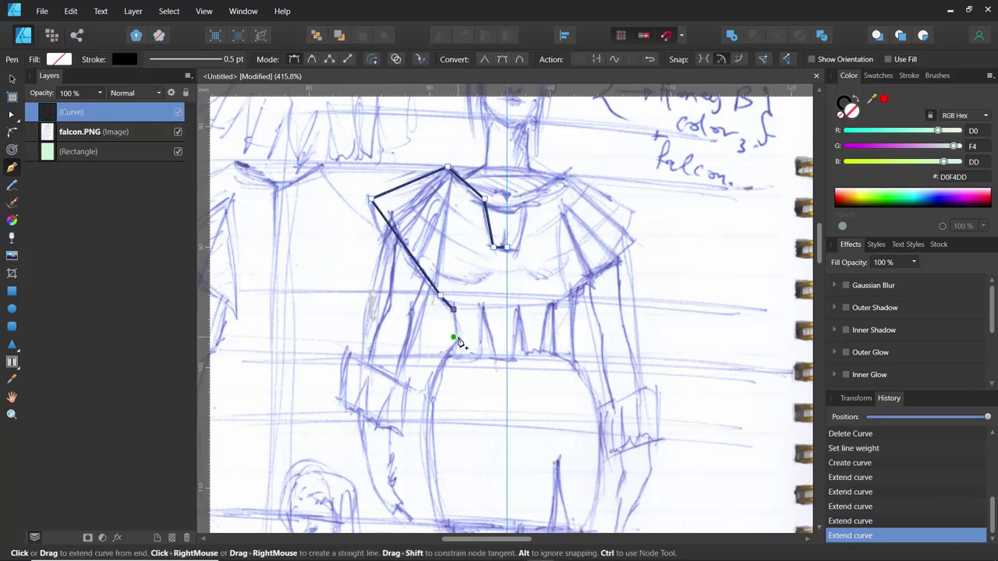
{"action": "left_click", "coordinate": [458, 340]}
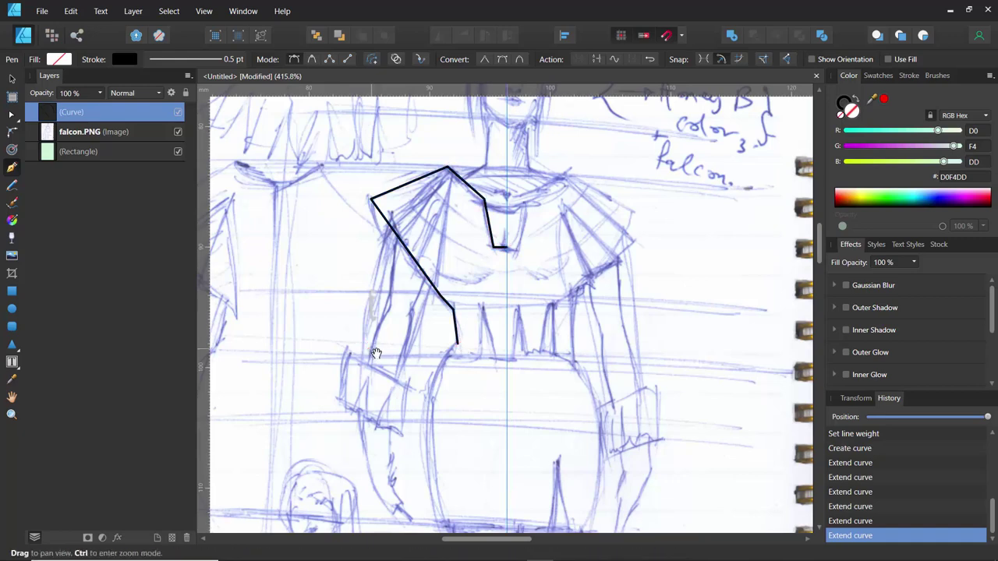
{"action": "left_click_drag", "start_coordinate": [377, 344], "coordinate": [353, 218]}
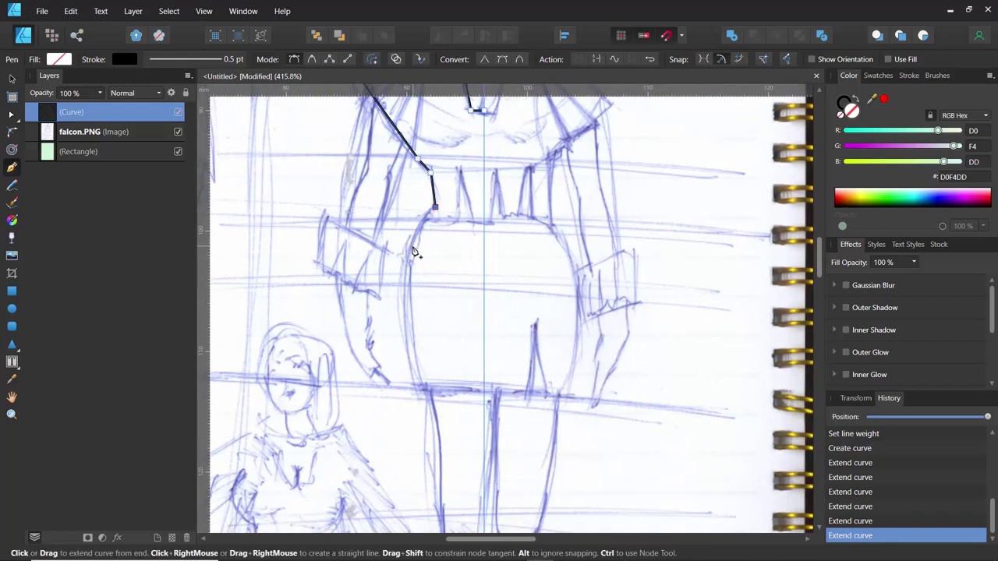
- Trace the skirt side down to the hem, undo stray segments, and level the hem's end node at the guide
{"action": "left_click", "coordinate": [406, 242]}
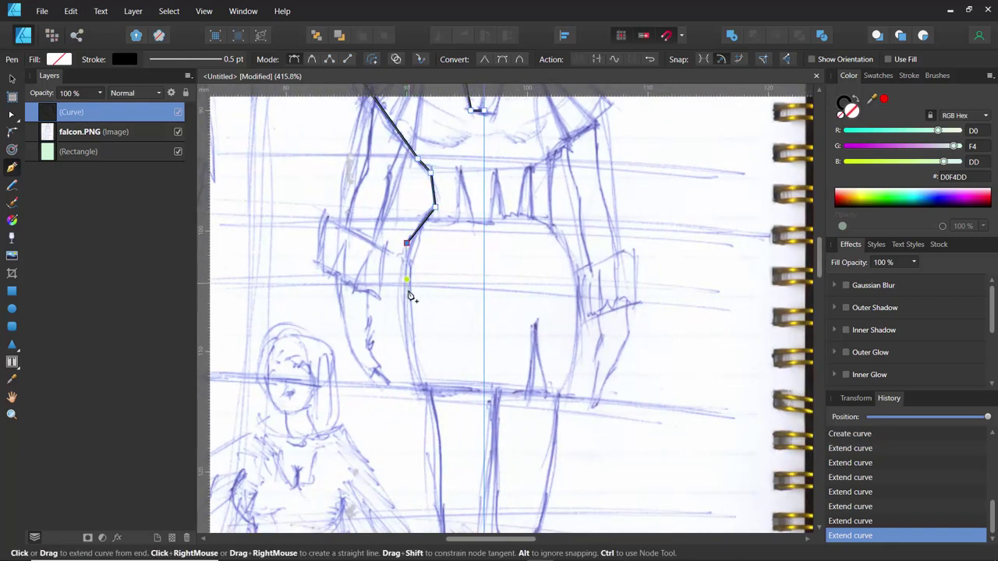
{"action": "left_click", "coordinate": [418, 388]}
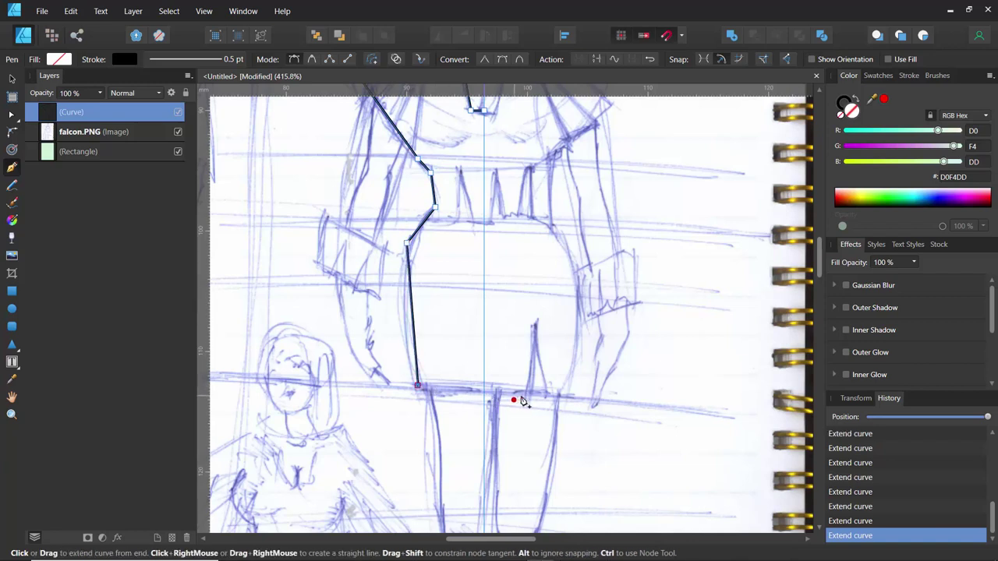
{"action": "left_click", "coordinate": [528, 396]}
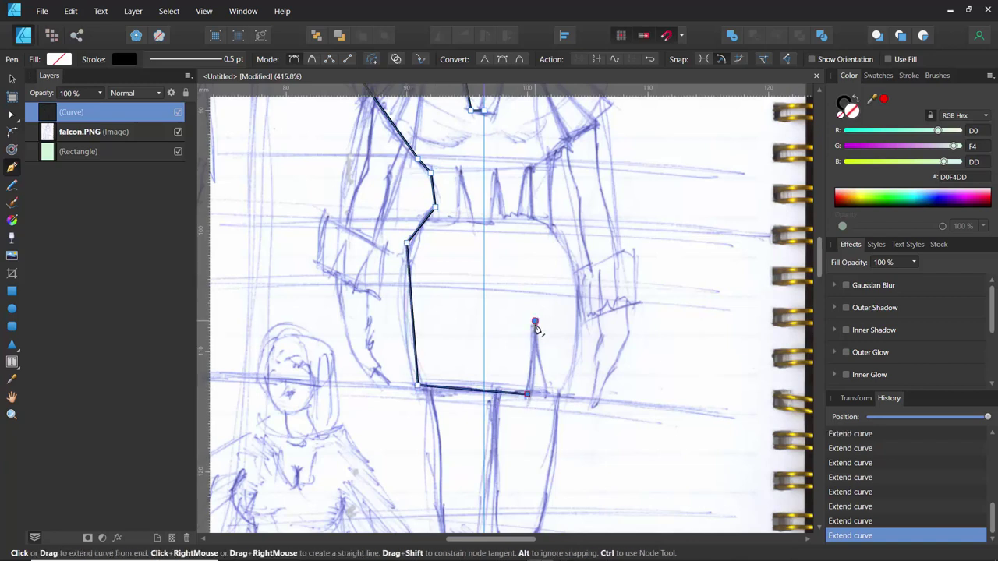
{"action": "left_click", "coordinate": [535, 322]}
{"action": "left_click", "coordinate": [544, 400]}
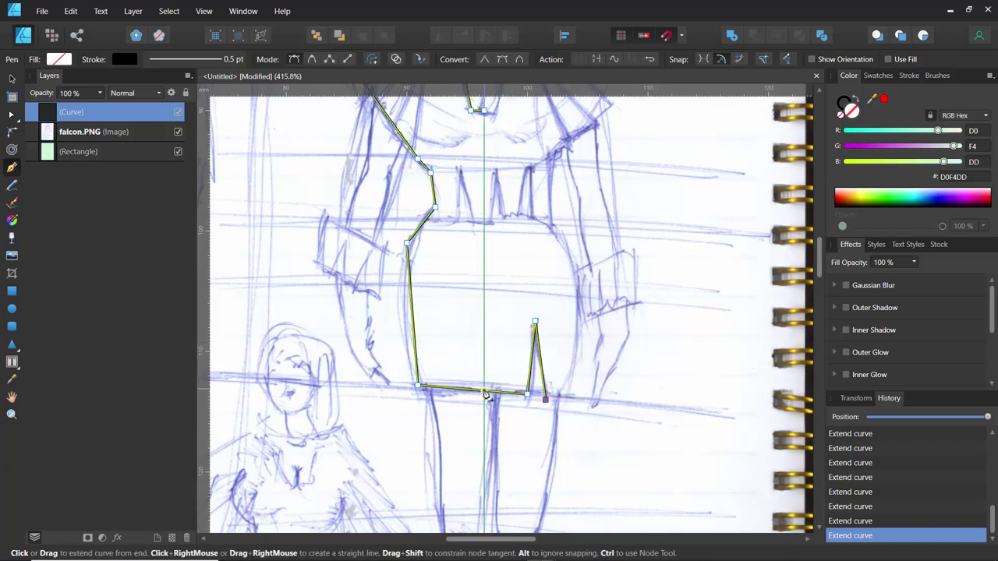
{"action": "key", "text": "ctrl+z"}
{"action": "key", "text": "ctrl+z"}
{"action": "key", "text": "ctrl+z"}
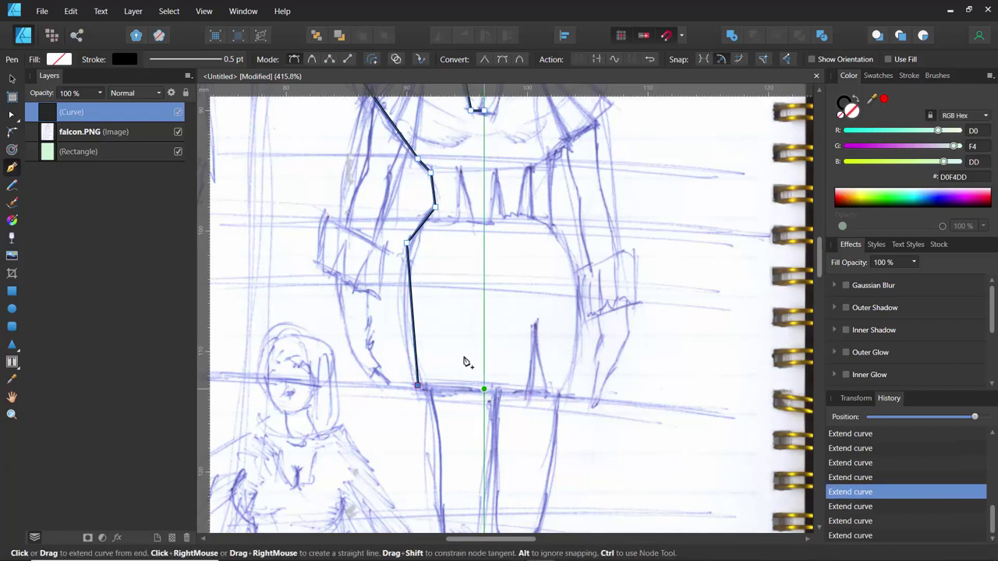
{"action": "left_click", "coordinate": [484, 392]}
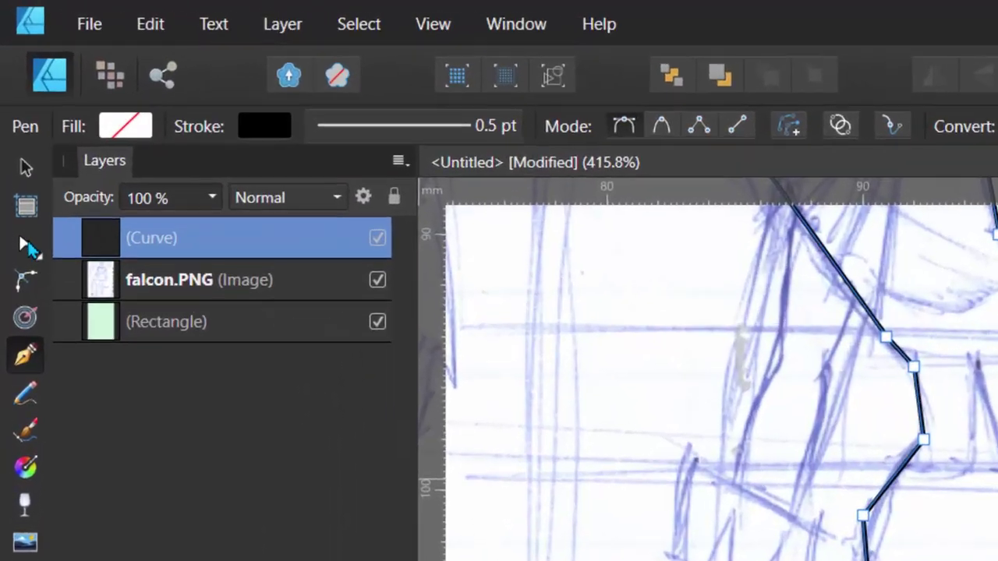
{"action": "left_click", "coordinate": [13, 115]}
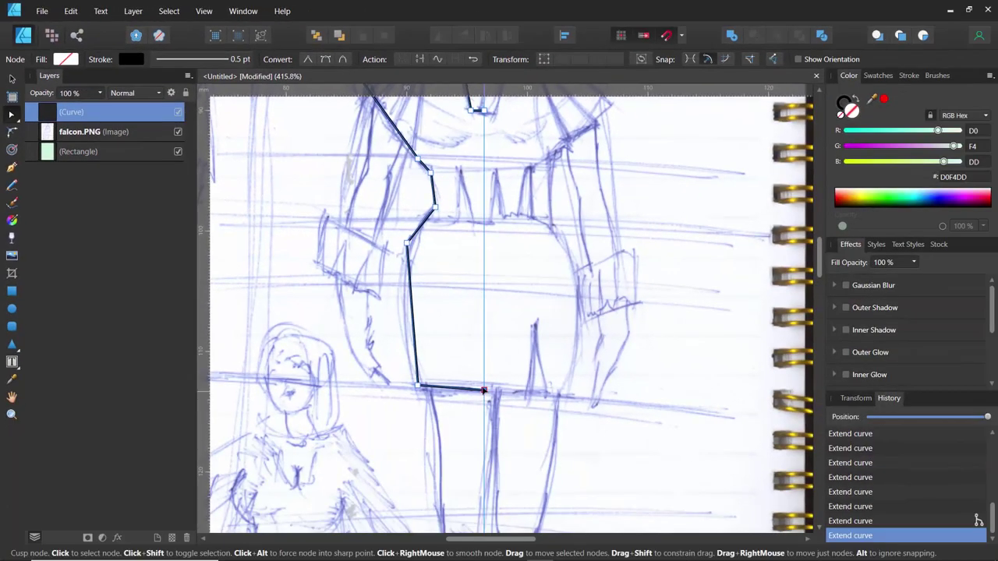
{"action": "mouse_move", "coordinate": [484, 390]}
{"action": "left_mouse_down"}
{"action": "mouse_move", "coordinate": [476, 381]}
{"action": "mouse_move", "coordinate": [484, 386]}
{"action": "left_mouse_up"}
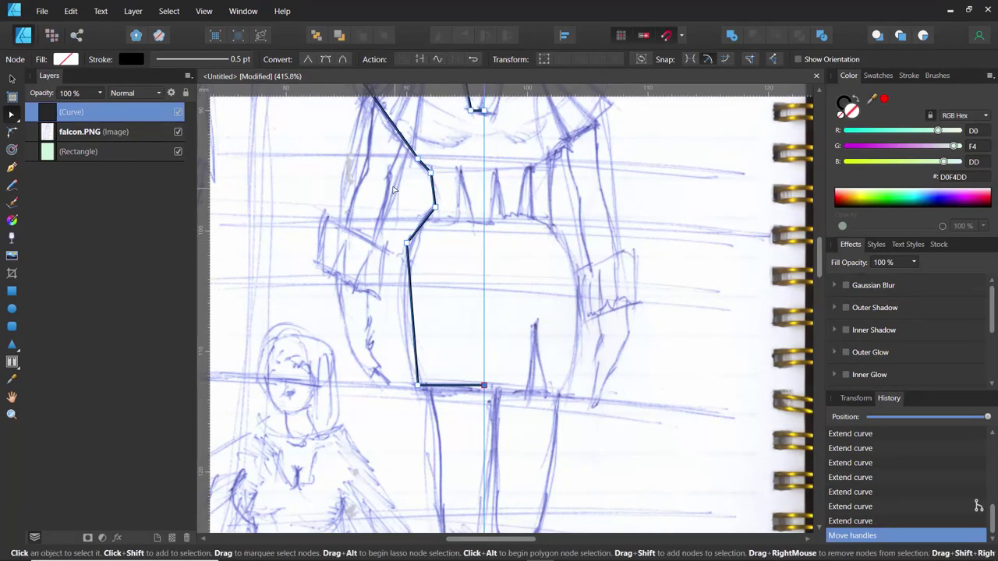
{"action": "scroll", "coordinate": [393, 190], "scroll_direction": "up", "scroll_amount": 3}
{"action": "scroll", "coordinate": [394, 190], "scroll_direction": "down", "scroll_amount": 1}
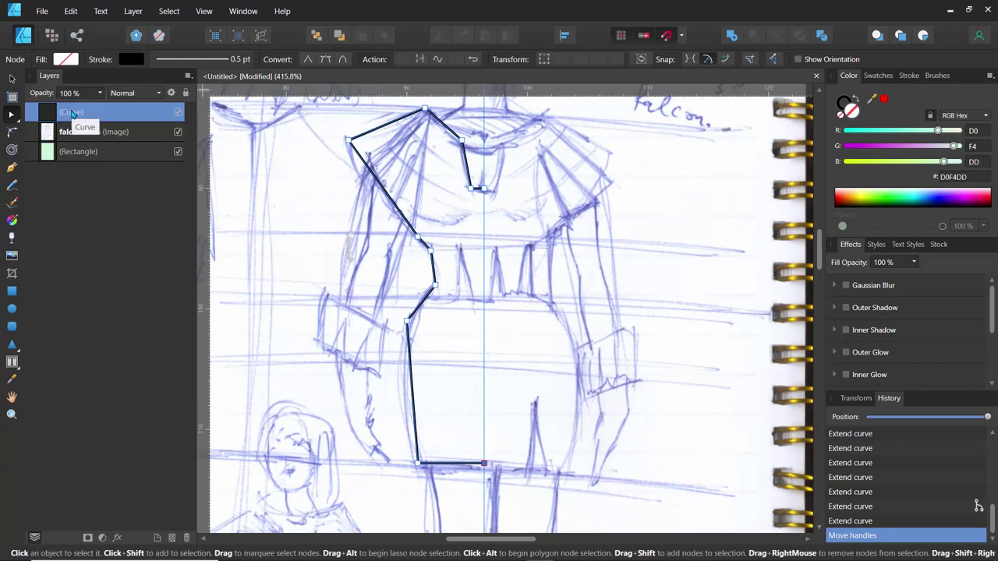
- Duplicate the half outline, flip it horizontally and move it onto the dress's right side
{"action": "key", "text": "ctrl+j"}
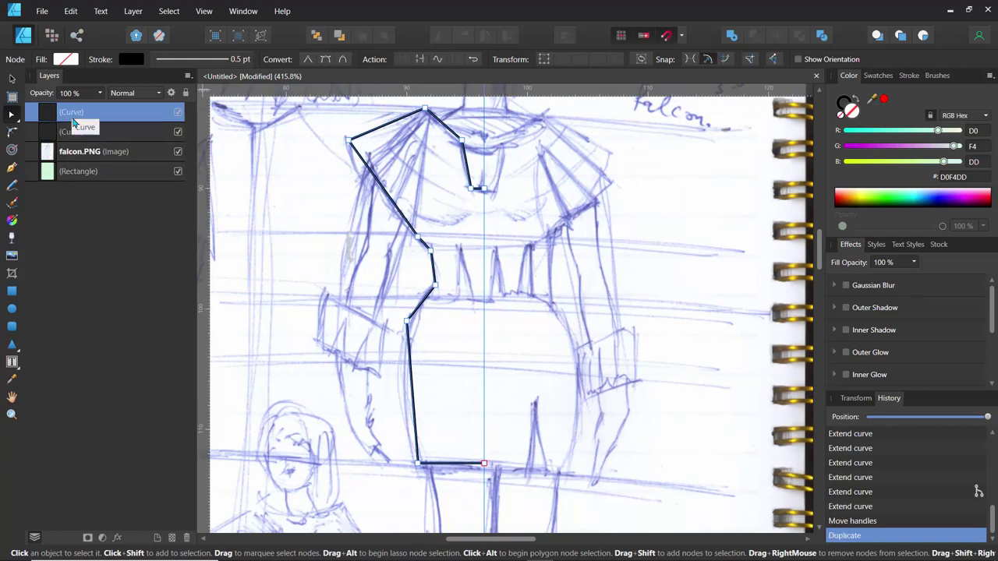
{"action": "left_click", "coordinate": [74, 133]}
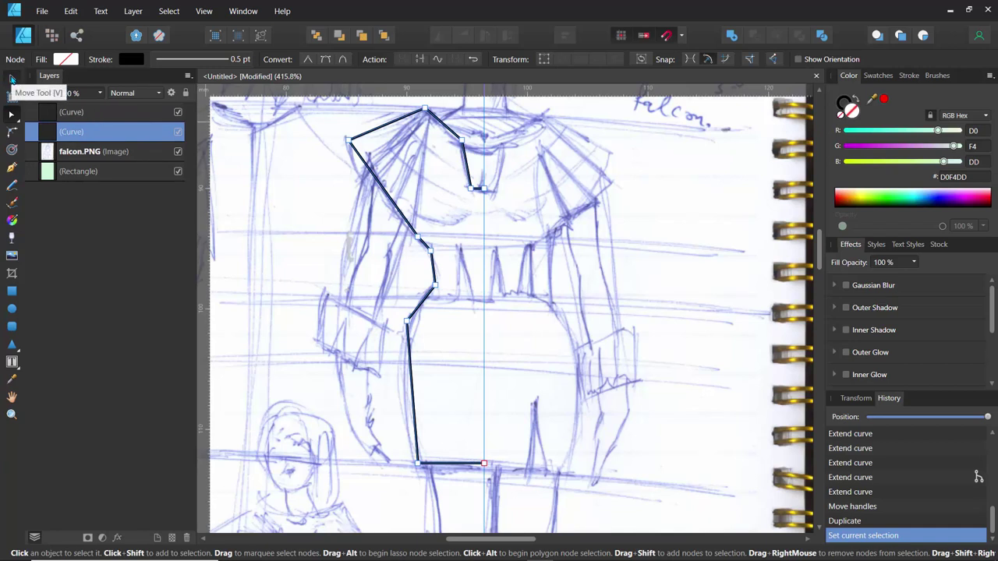
{"action": "left_click", "coordinate": [12, 79]}
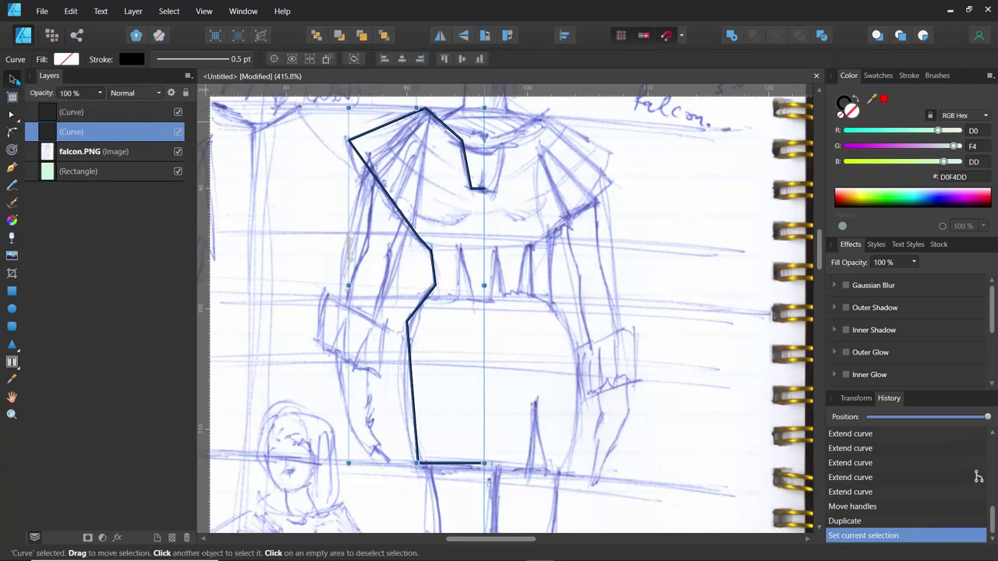
{"action": "left_click", "coordinate": [440, 37]}
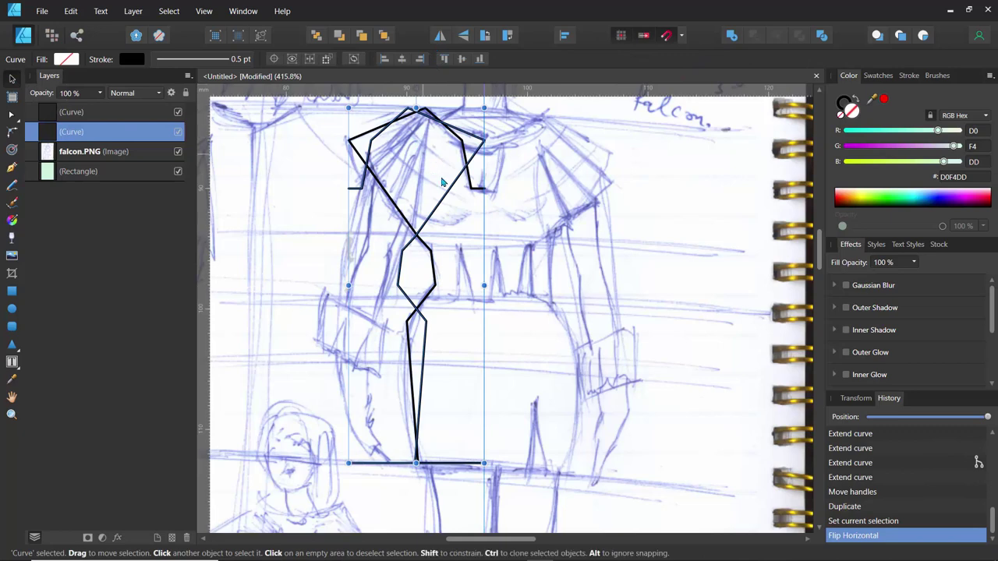
{"action": "left_click_drag", "start_coordinate": [458, 193], "coordinate": [586, 195]}
{"action": "left_click", "coordinate": [326, 205]}
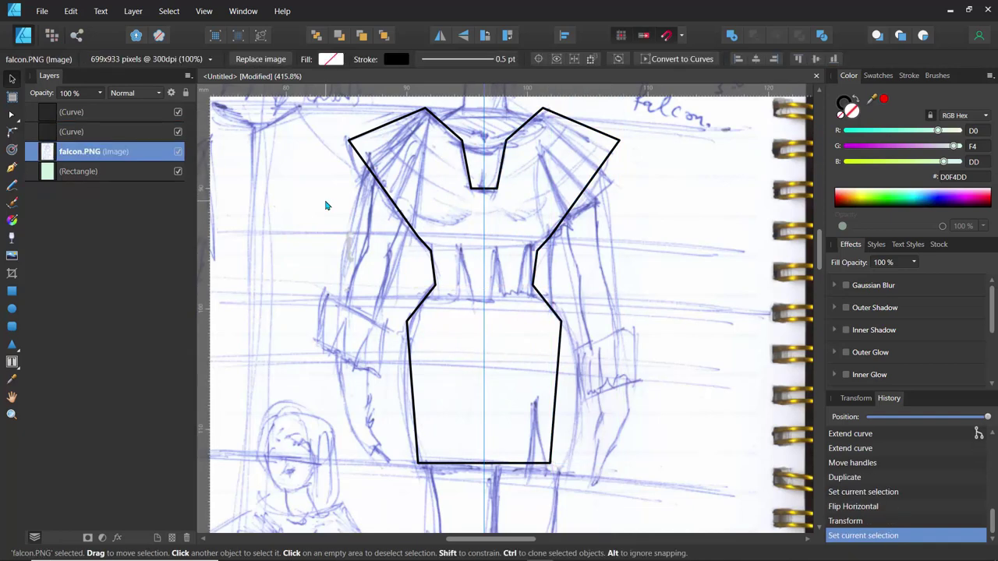
- Group both outline halves and name the group 'Front'
{"action": "scroll", "coordinate": [326, 205], "scroll_direction": "up", "scroll_amount": 2}
{"action": "left_click", "coordinate": [69, 113]}
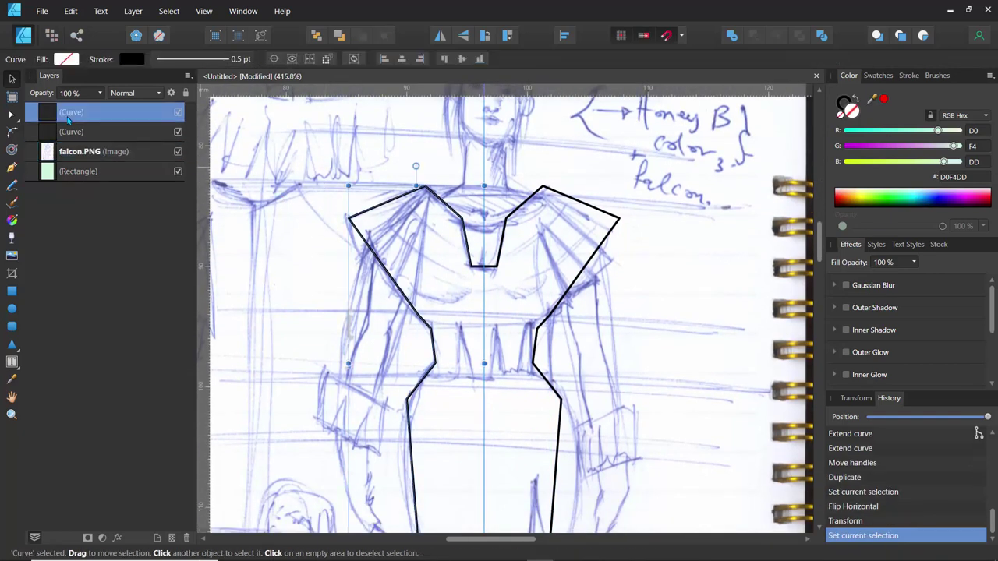
{"action": "left_click", "coordinate": [72, 132], "text": "shift"}
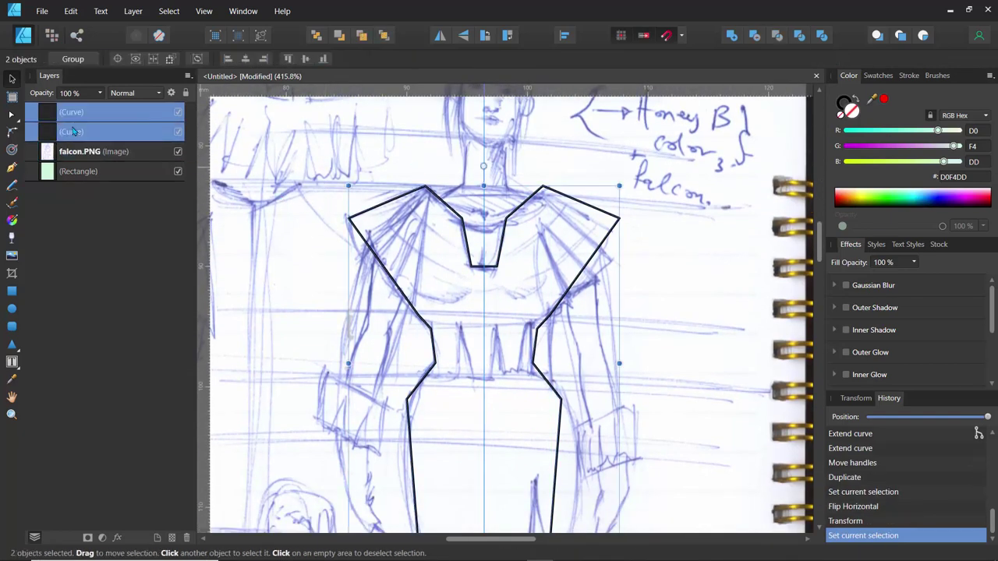
{"action": "key", "text": "ctrl+g"}
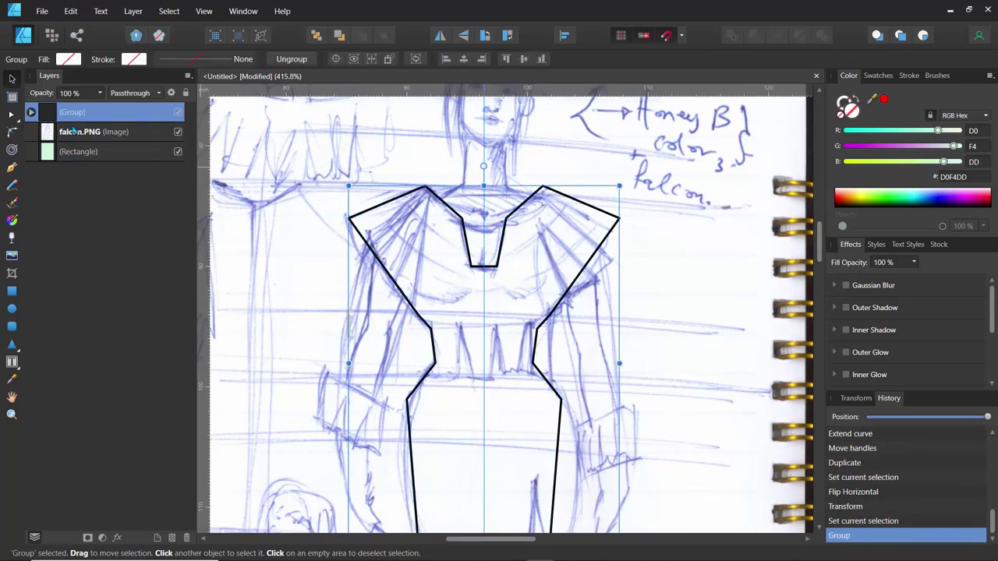
{"action": "double_click", "coordinate": [72, 114]}
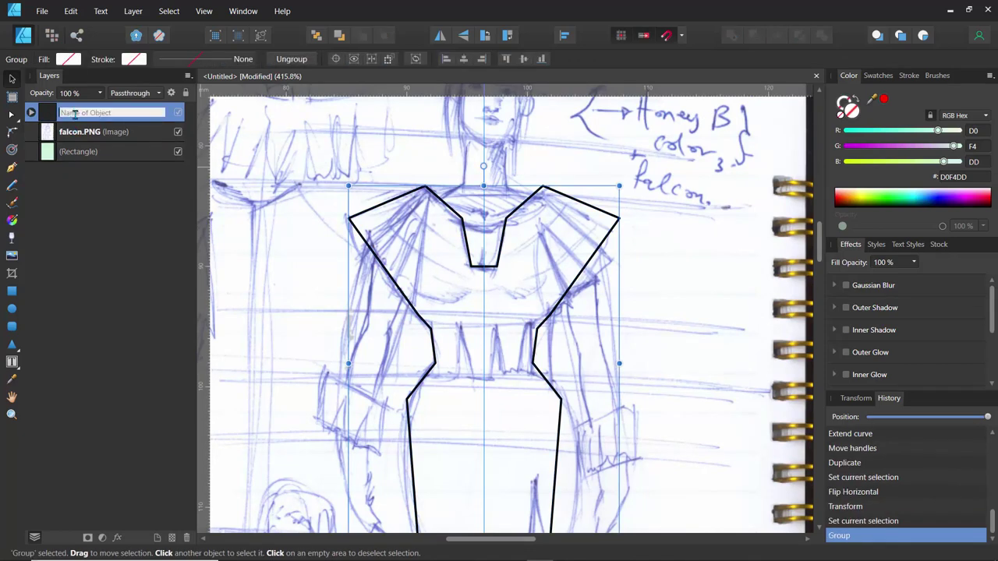
{"action": "type", "text": "Front"}
{"action": "key", "text": "Return"}
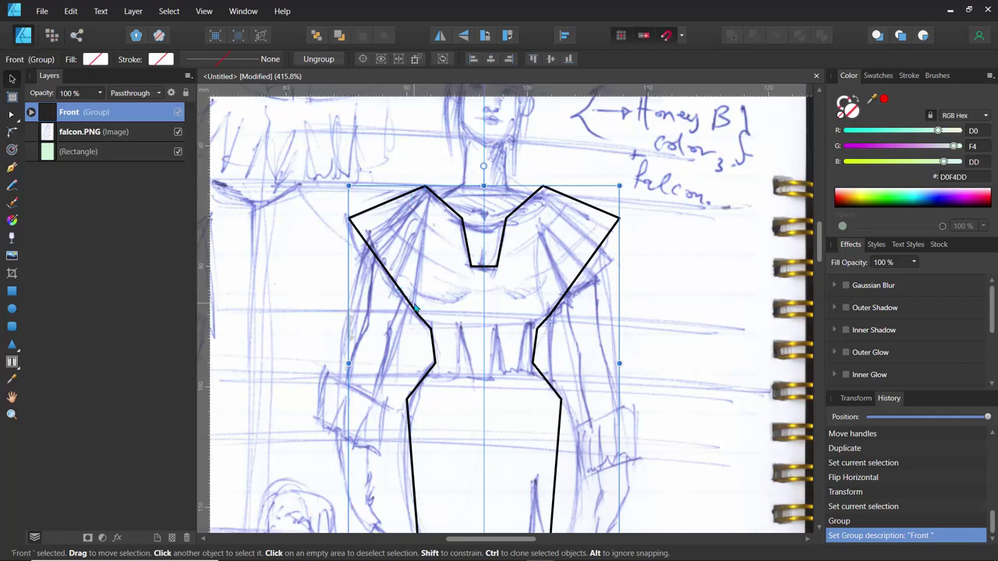
- Draw two closed three-corner wedges starting and ending at the left shoulder node
{"action": "key", "text": "p"}
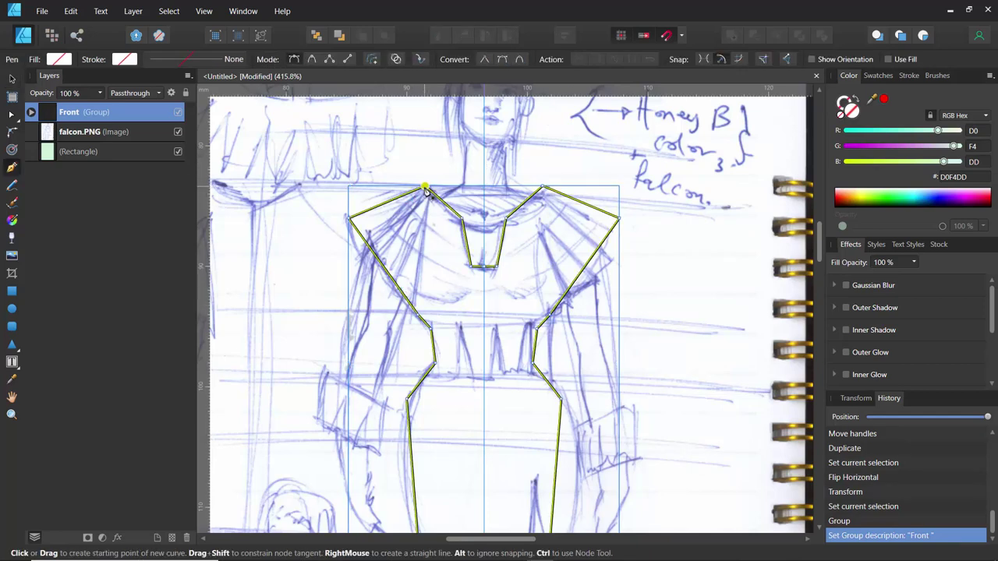
{"action": "left_click", "coordinate": [424, 189]}
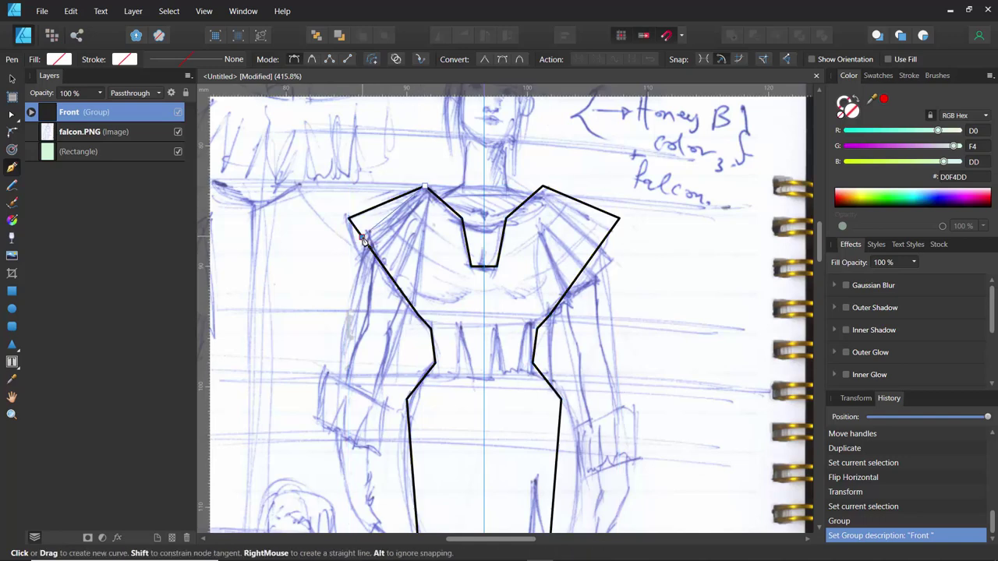
{"action": "left_click", "coordinate": [363, 238]}
{"action": "left_click", "coordinate": [375, 256]}
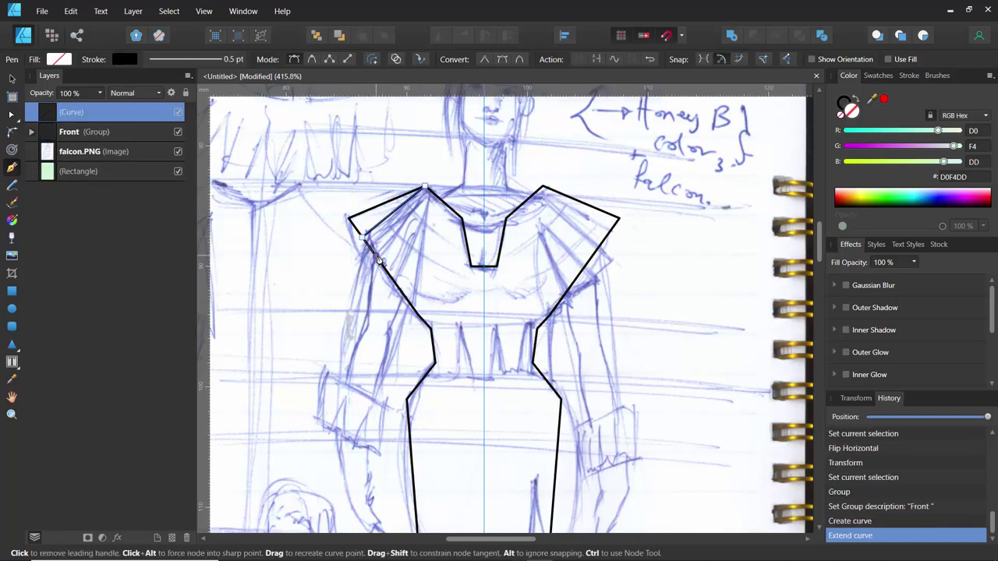
{"action": "left_click", "coordinate": [424, 189]}
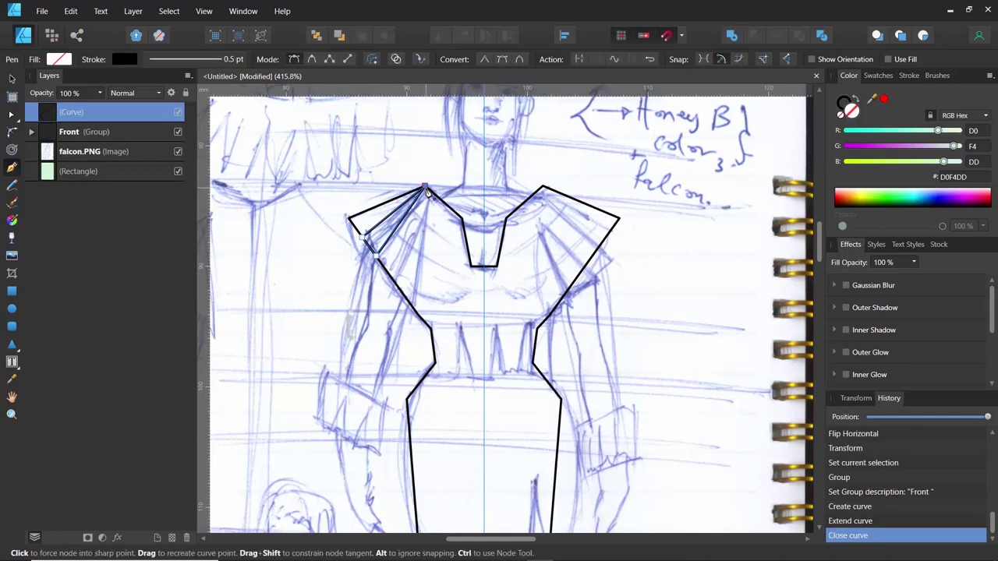
{"action": "left_click", "coordinate": [317, 195], "text": "ctrl"}
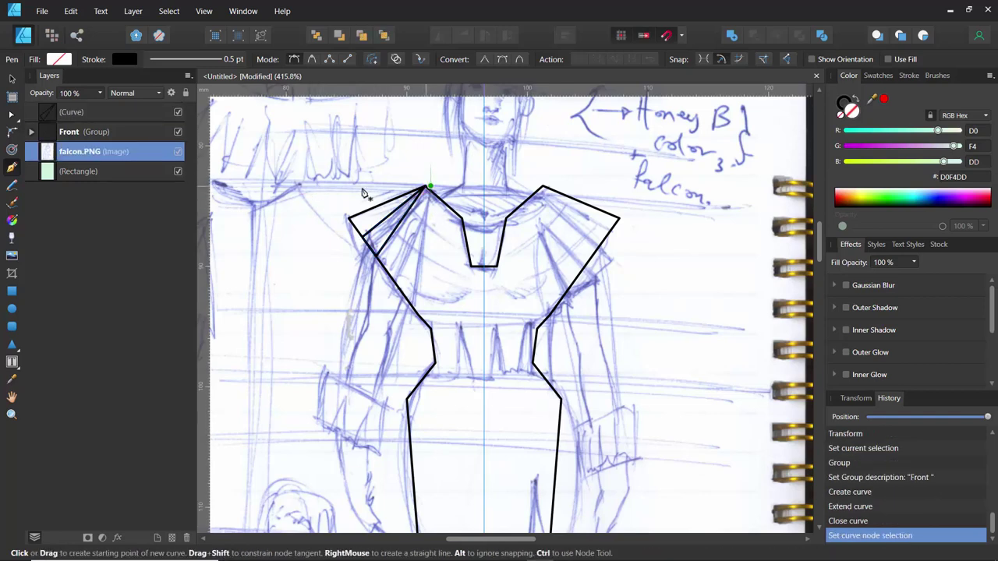
{"action": "left_click", "coordinate": [427, 189]}
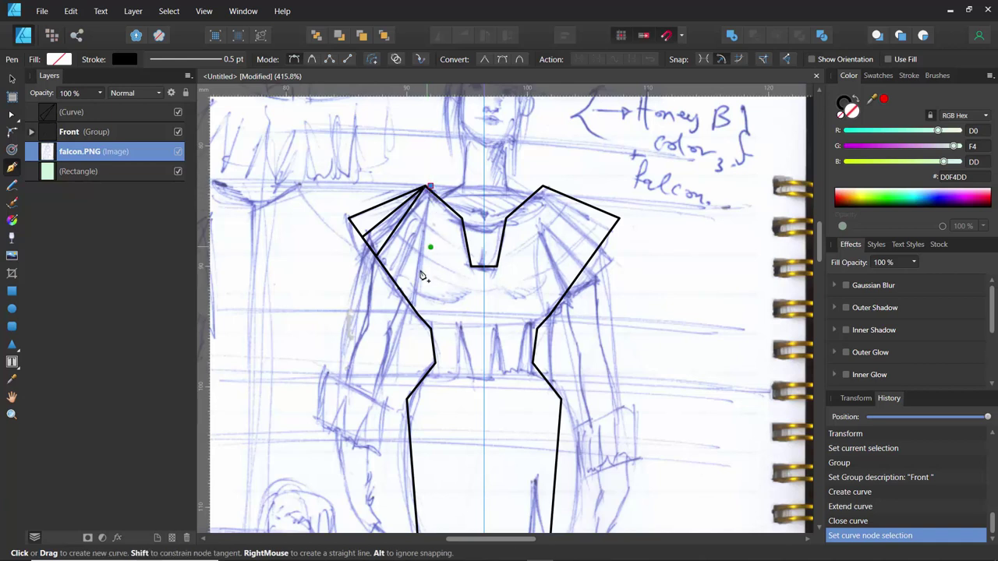
{"action": "left_click", "coordinate": [406, 295]}
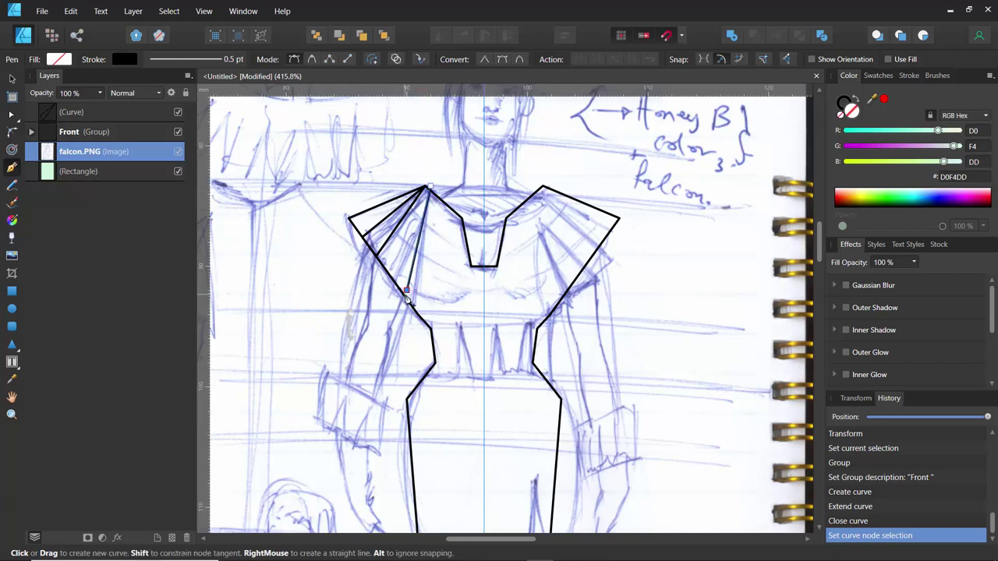
{"action": "left_click", "coordinate": [382, 257]}
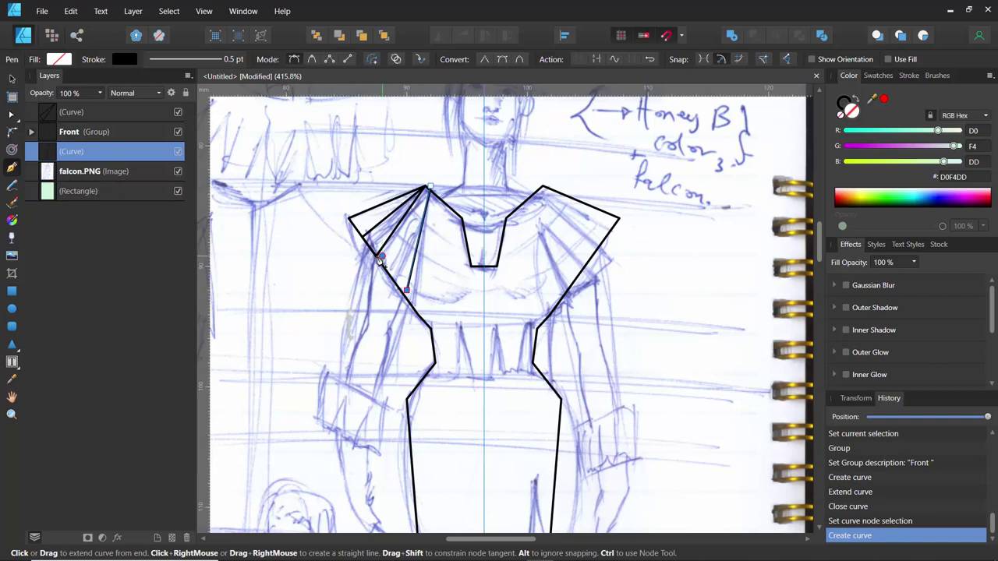
{"action": "left_click", "coordinate": [431, 189]}
{"action": "scroll", "coordinate": [433, 226], "scroll_direction": "up", "scroll_amount": 5}
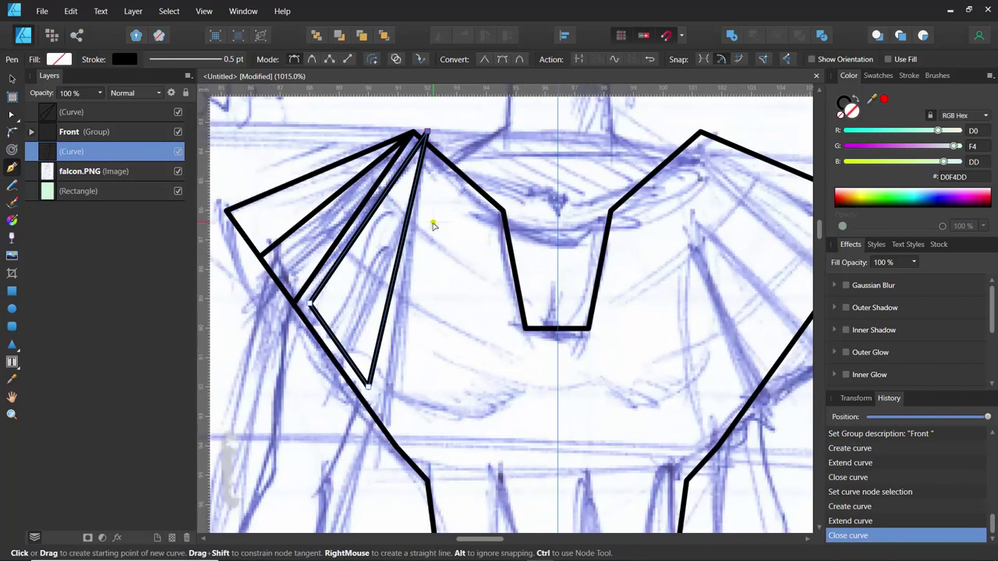
{"action": "left_click", "coordinate": [11, 79]}
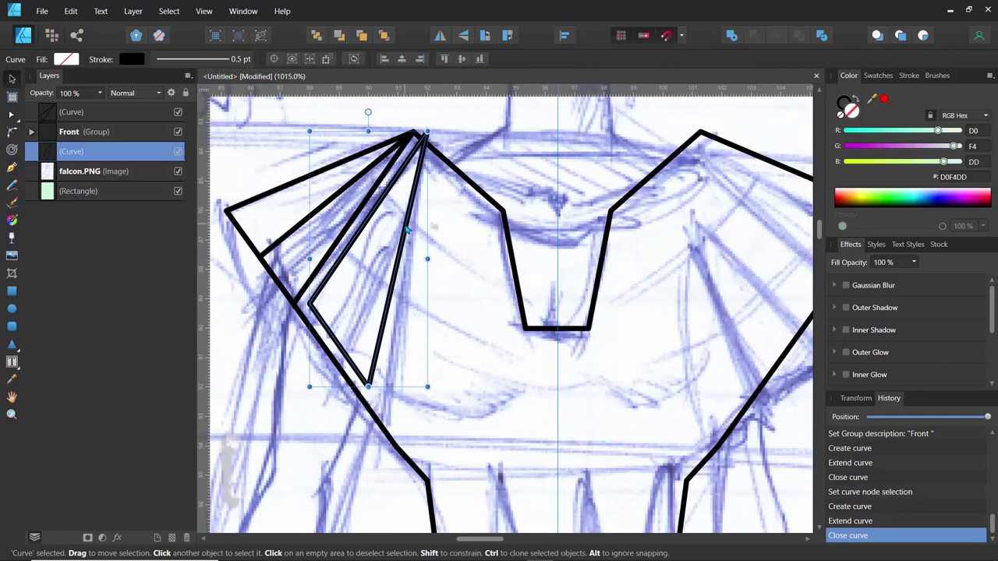
- Nudge the inner pleat left, move its rotation pivot to the tip, and rotate it into place
{"action": "left_click_drag", "start_coordinate": [405, 229], "coordinate": [391, 230]}
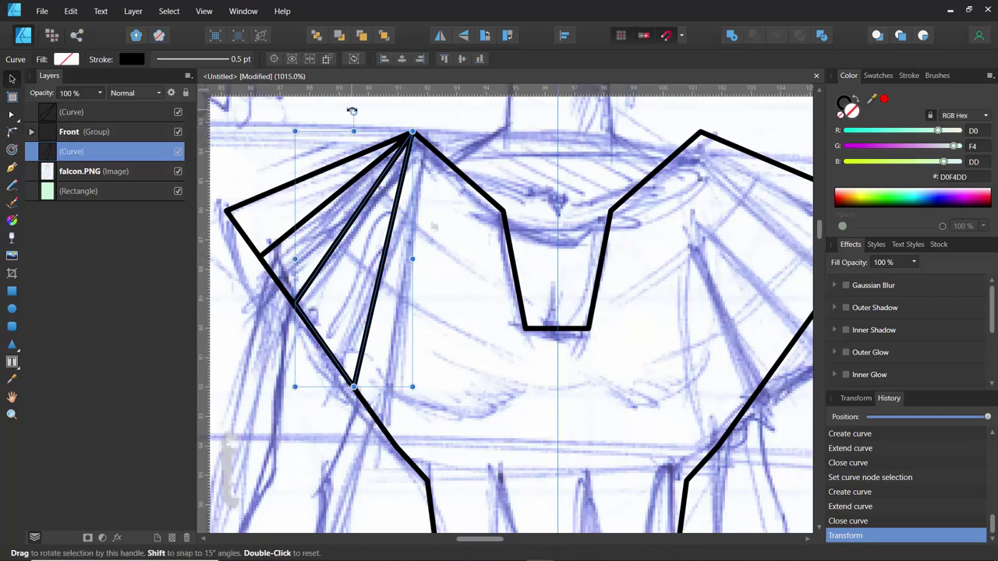
{"action": "mouse_move", "coordinate": [351, 111]}
{"action": "left_mouse_down"}
{"action": "mouse_move", "coordinate": [323, 114]}
{"action": "mouse_move", "coordinate": [353, 114]}
{"action": "left_mouse_up"}
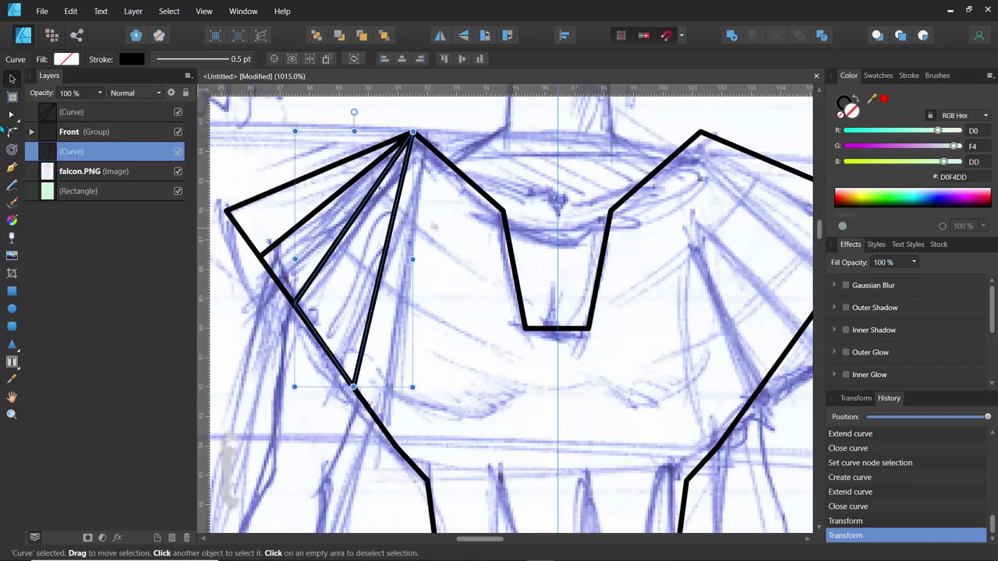
{"action": "left_click", "coordinate": [11, 116]}
{"action": "left_click", "coordinate": [12, 78]}
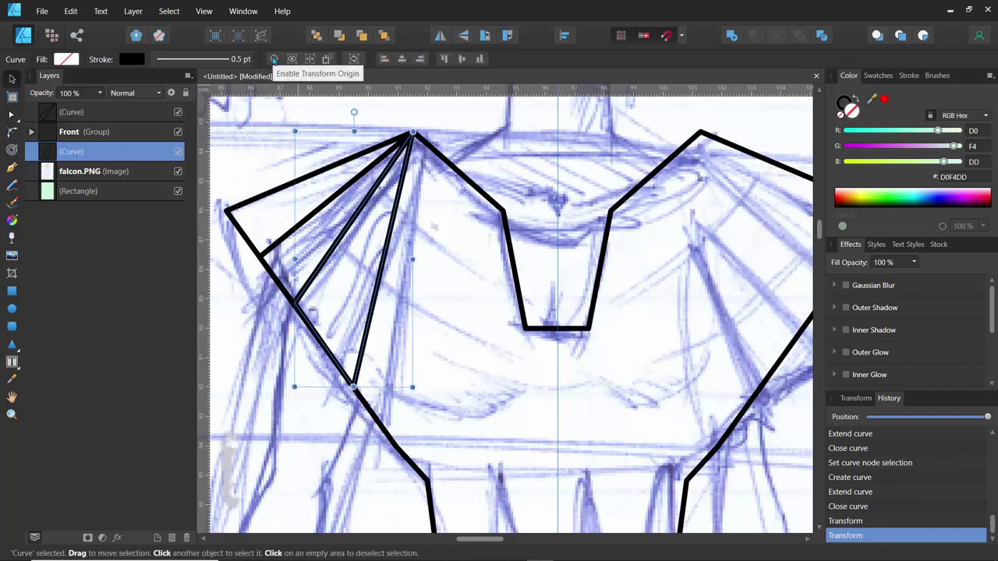
{"action": "left_click", "coordinate": [273, 59]}
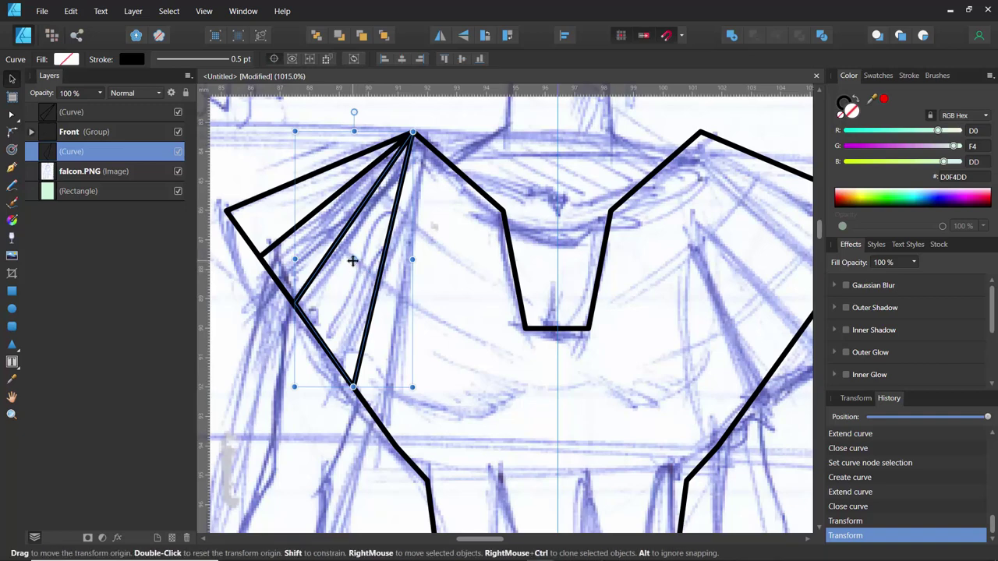
{"action": "left_click_drag", "start_coordinate": [353, 261], "coordinate": [353, 384]}
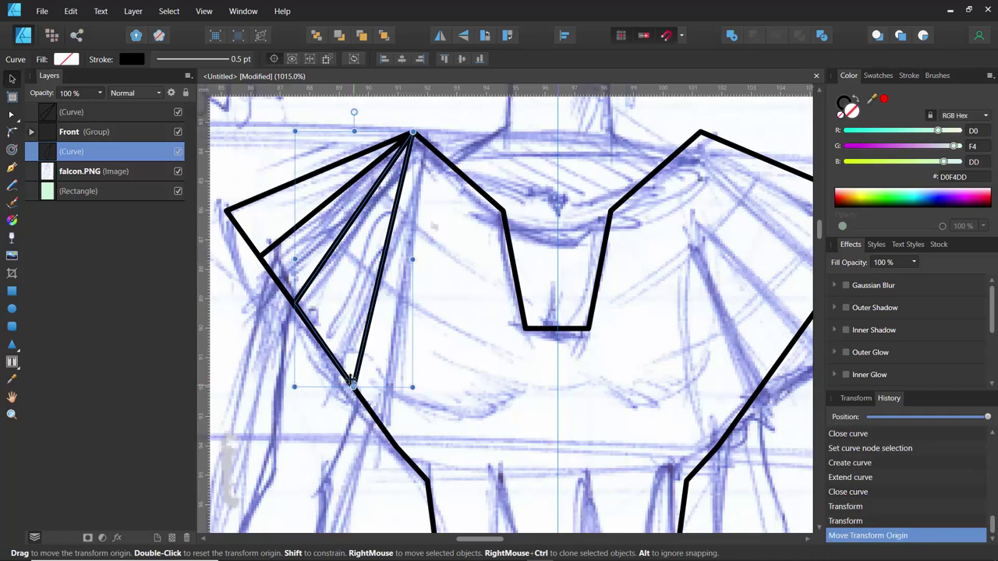
{"action": "mouse_move", "coordinate": [353, 113]}
{"action": "left_mouse_down"}
{"action": "mouse_move", "coordinate": [401, 122]}
{"action": "mouse_move", "coordinate": [356, 125]}
{"action": "left_mouse_up"}
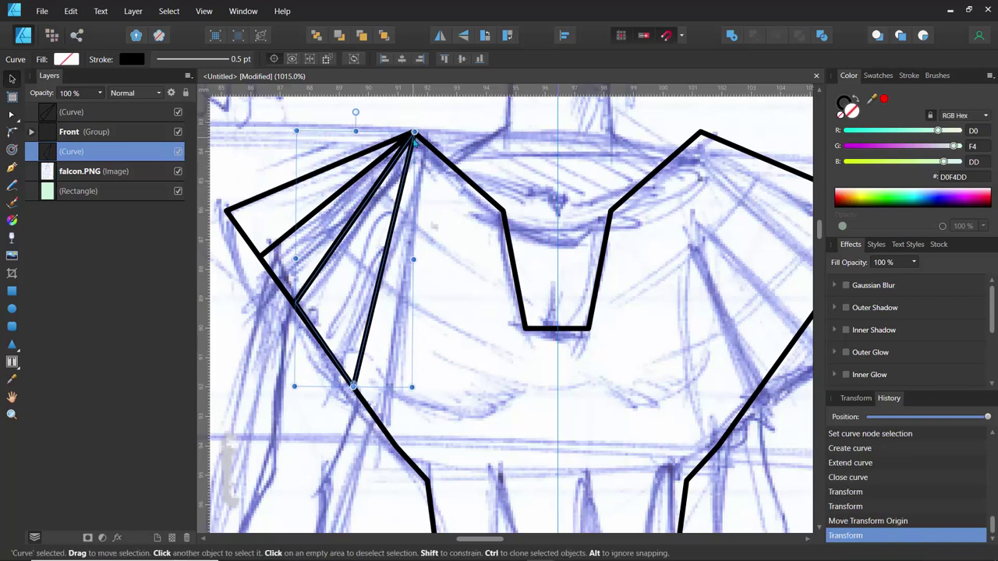
{"action": "left_click_drag", "start_coordinate": [354, 384], "coordinate": [412, 134]}
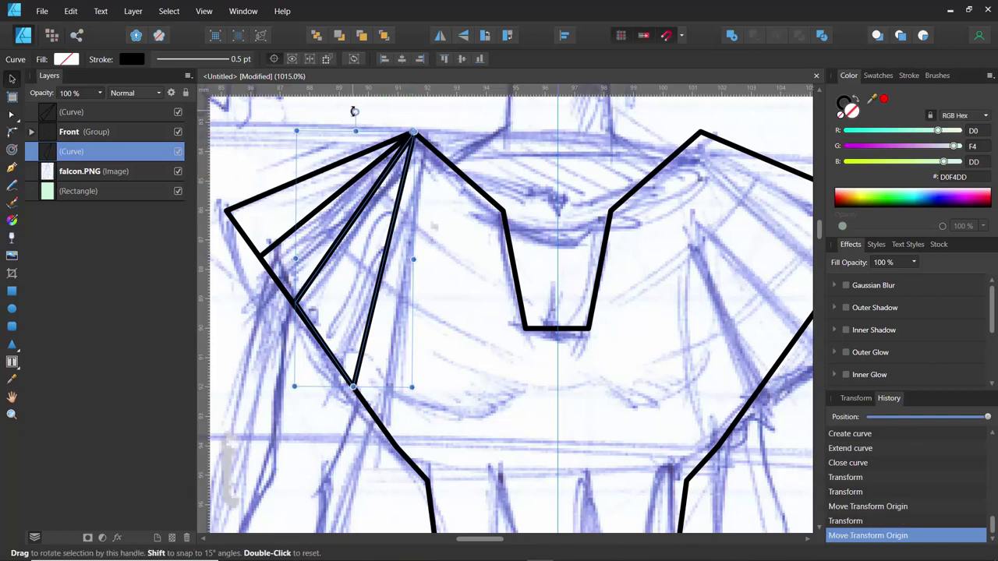
{"action": "left_click_drag", "start_coordinate": [345, 117], "coordinate": [374, 130]}
{"action": "left_click", "coordinate": [265, 143]}
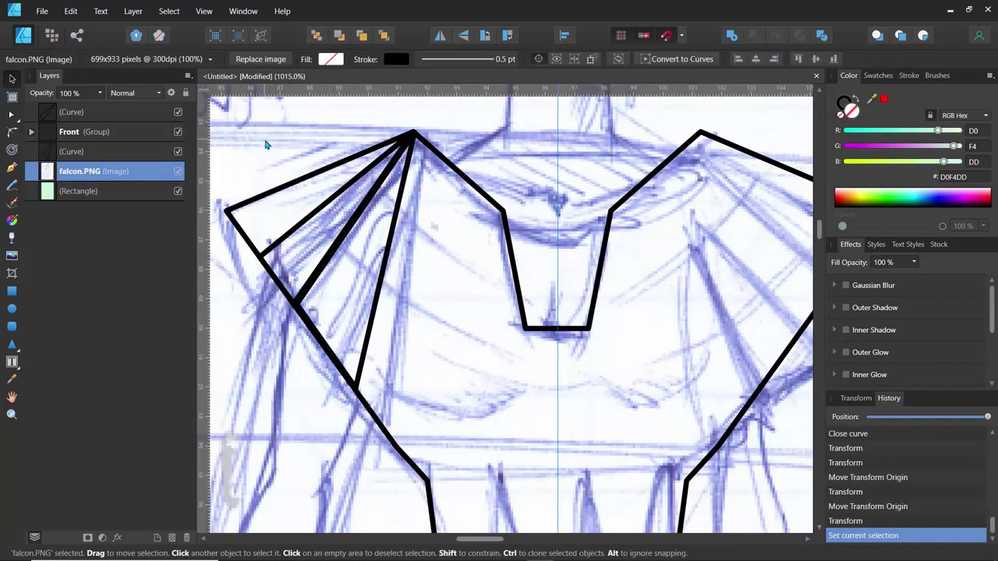
- Draw a closed triangular shoulder pleat from the shoulder point down to the lower left edge
{"action": "key", "text": "p"}
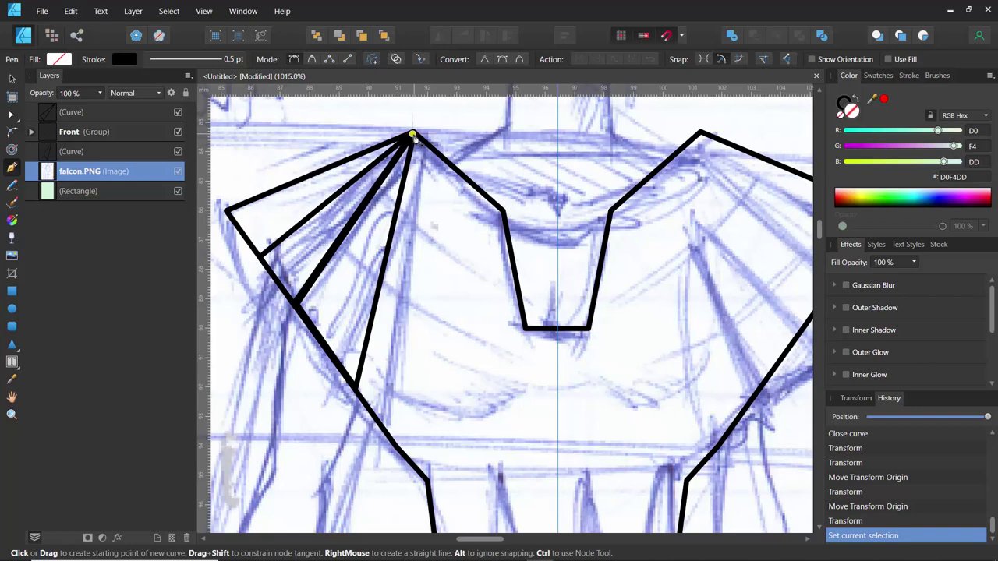
{"action": "left_click", "coordinate": [416, 136]}
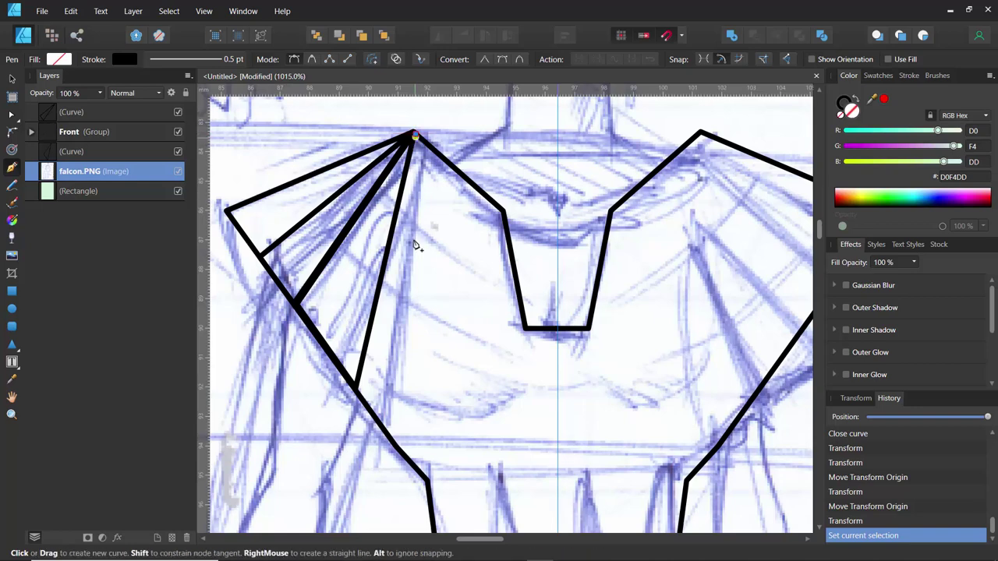
{"action": "left_click", "coordinate": [406, 456]}
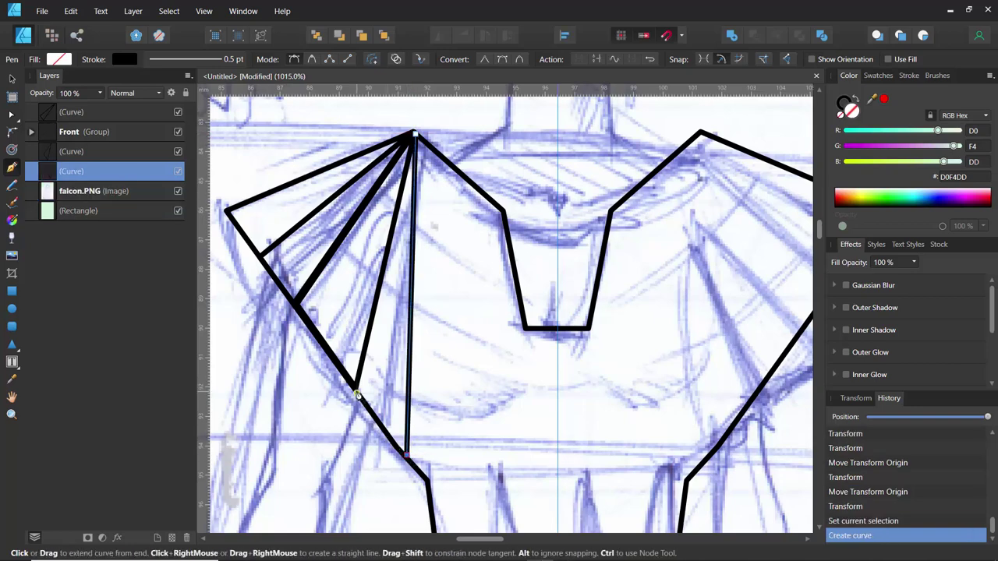
{"action": "left_click", "coordinate": [356, 392]}
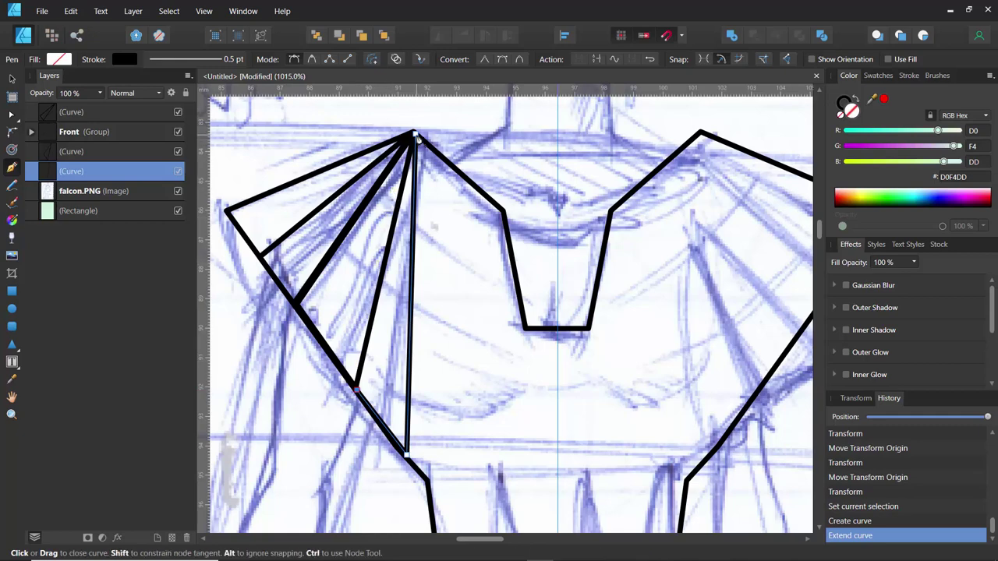
{"action": "left_click", "coordinate": [415, 137]}
{"action": "left_click", "coordinate": [472, 269], "text": "ctrl"}
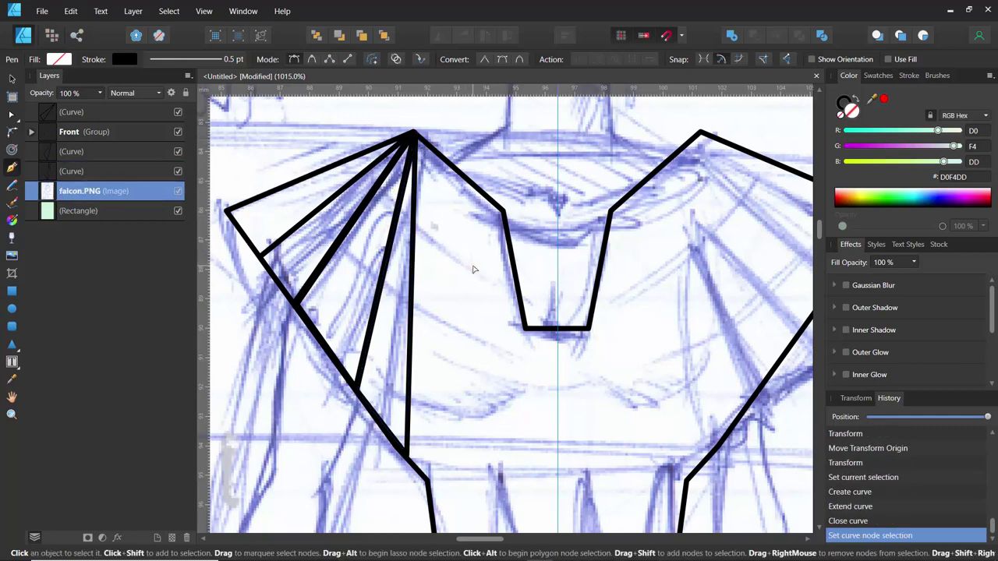
- Start the waistband outline at its top-left corner and trace its first two zigzag pleats
{"action": "scroll", "coordinate": [473, 269], "scroll_direction": "down", "scroll_amount": 5}
{"action": "left_click_drag", "start_coordinate": [470, 351], "coordinate": [450, 251]}
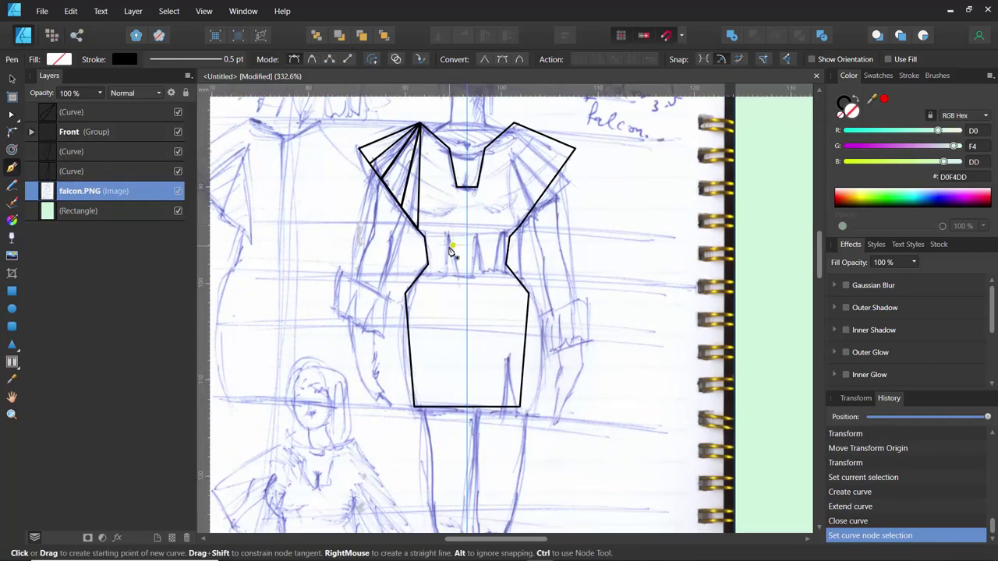
{"action": "scroll", "coordinate": [451, 251], "scroll_direction": "up", "scroll_amount": 4}
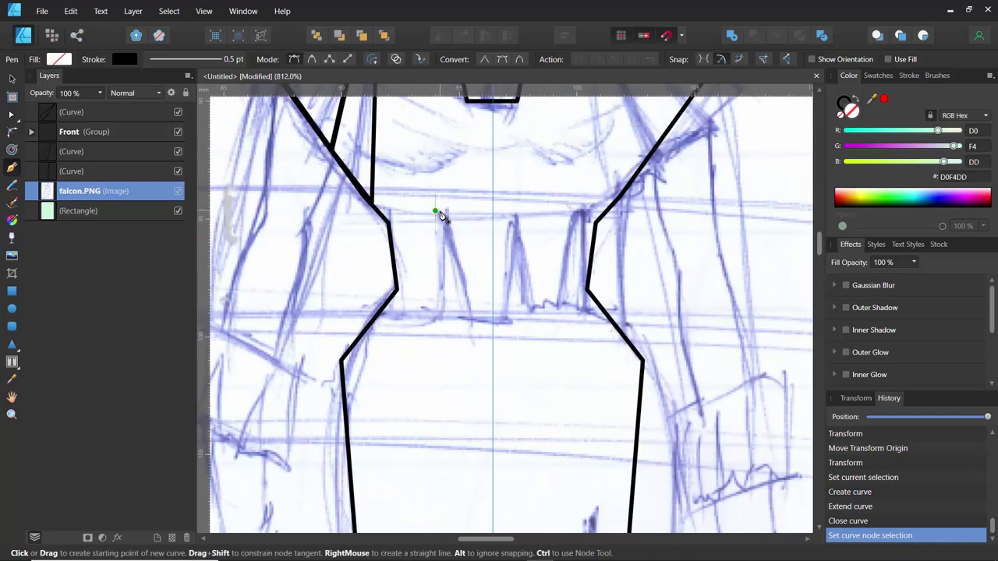
{"action": "left_click", "coordinate": [435, 211]}
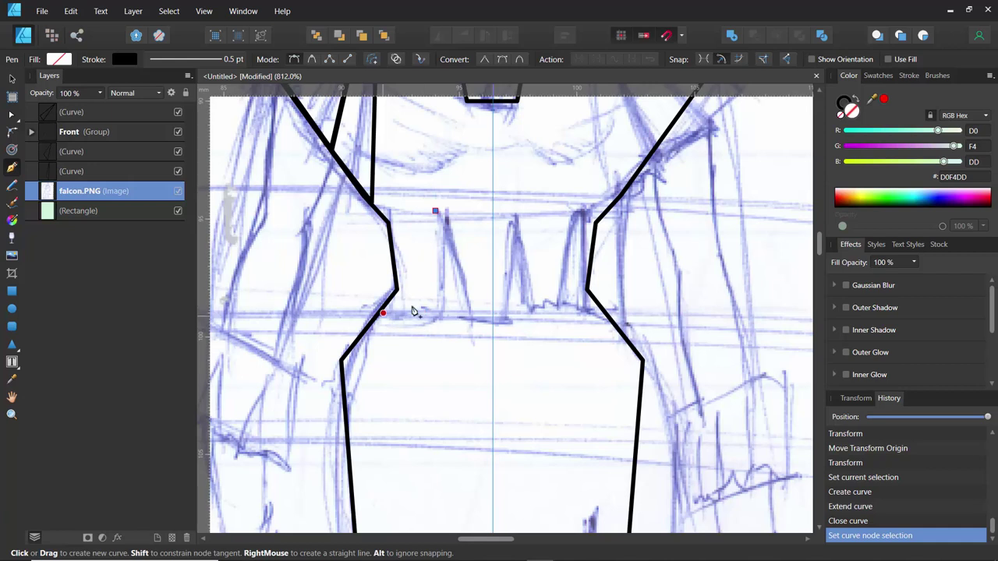
{"action": "key", "text": "Escape"}
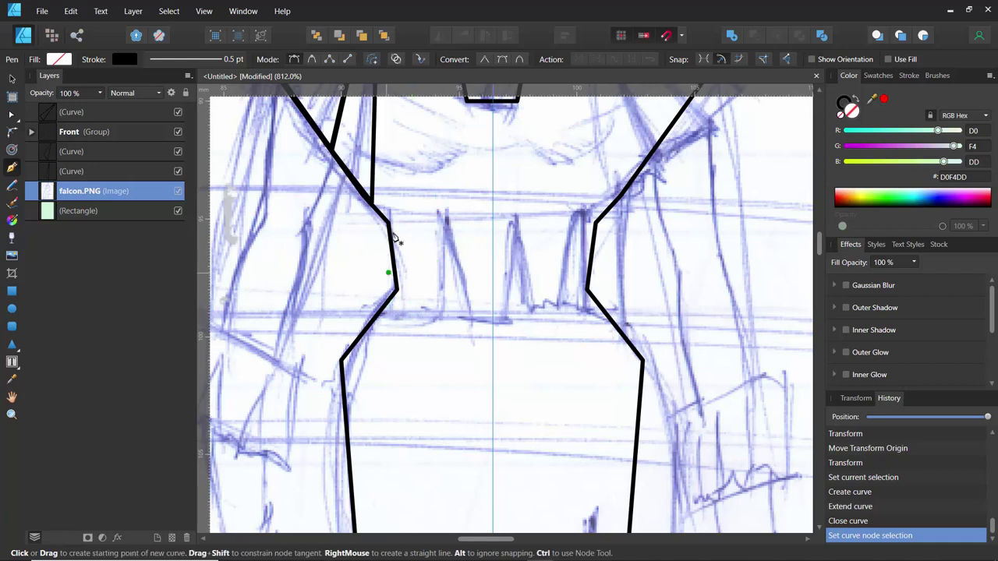
{"action": "left_click", "coordinate": [401, 210]}
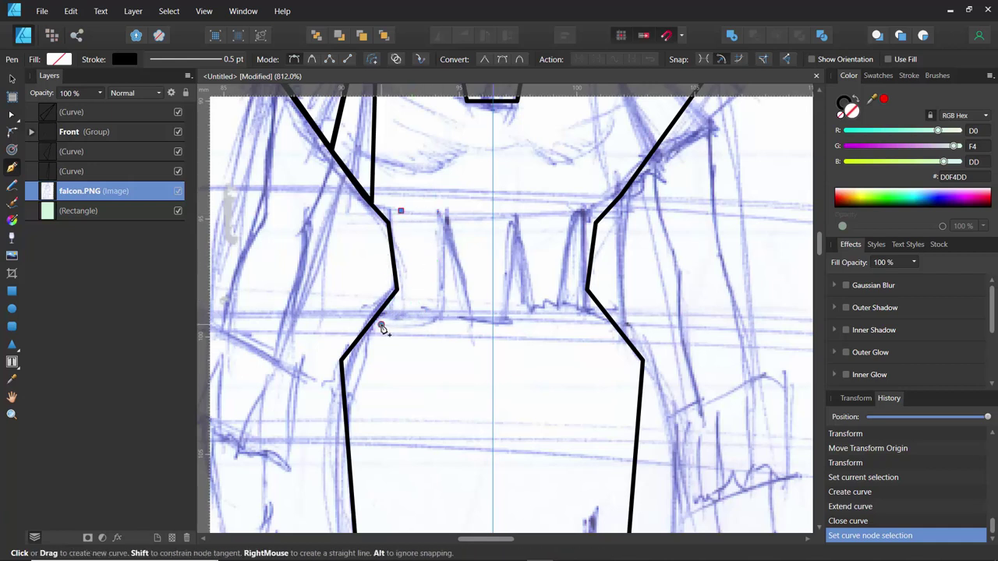
{"action": "left_click", "coordinate": [381, 324]}
{"action": "left_click", "coordinate": [440, 322]}
{"action": "left_click", "coordinate": [444, 220]}
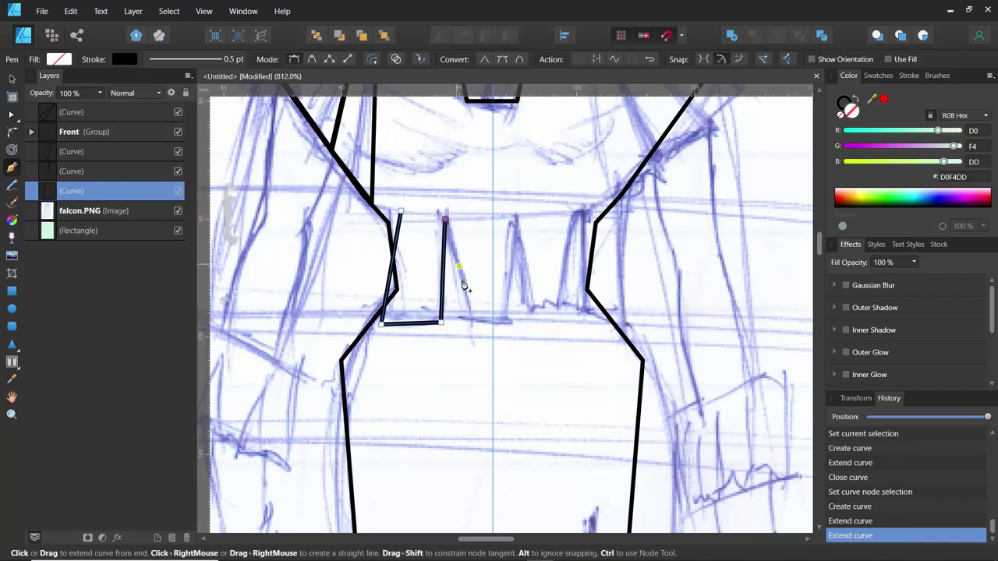
{"action": "left_click", "coordinate": [472, 313]}
{"action": "left_click", "coordinate": [505, 313]}
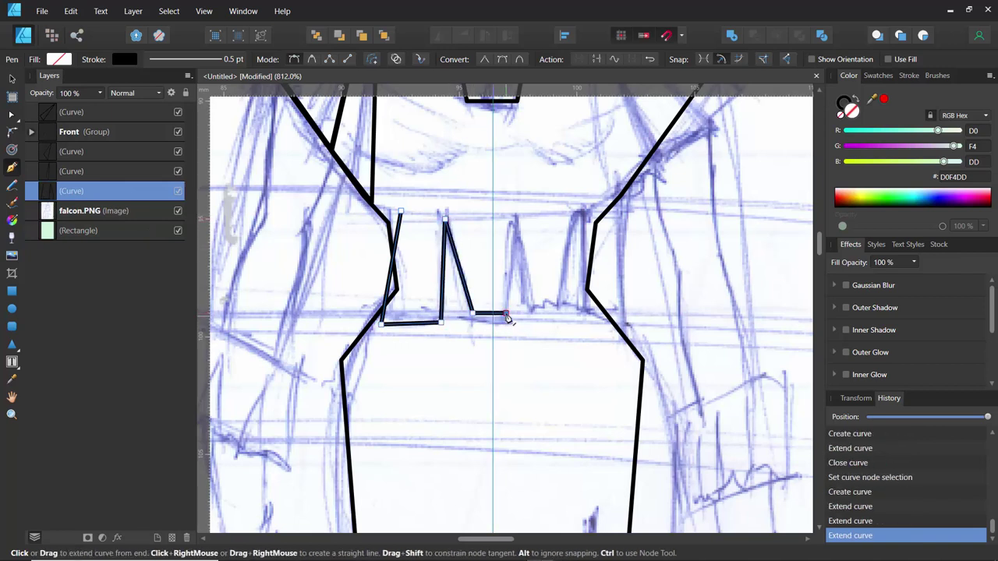
{"action": "left_click", "coordinate": [516, 218]}
- Trace the third pleat and right edge, closing the waistband on a sharp start node
{"action": "left_click", "coordinate": [529, 313]}
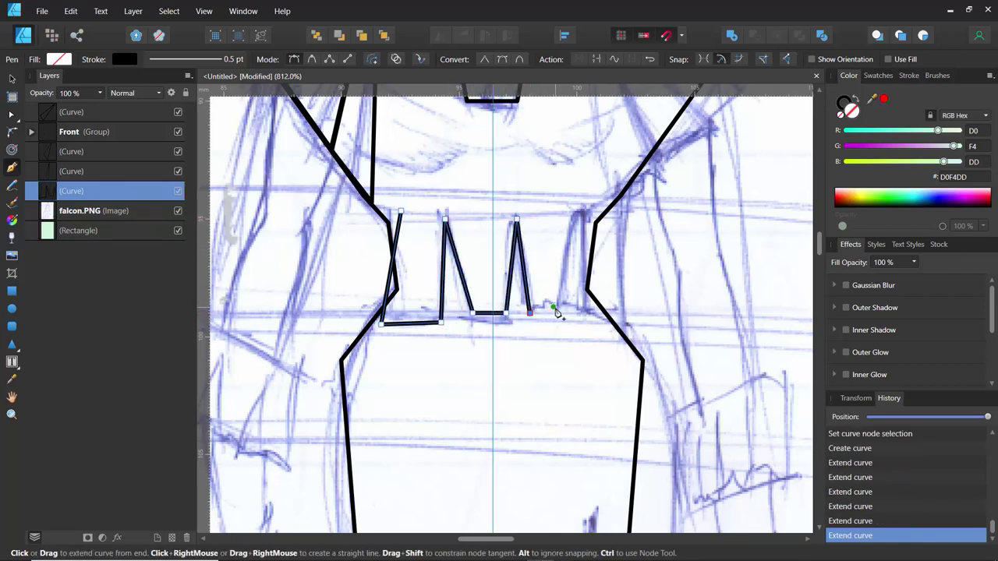
{"action": "left_click", "coordinate": [562, 314]}
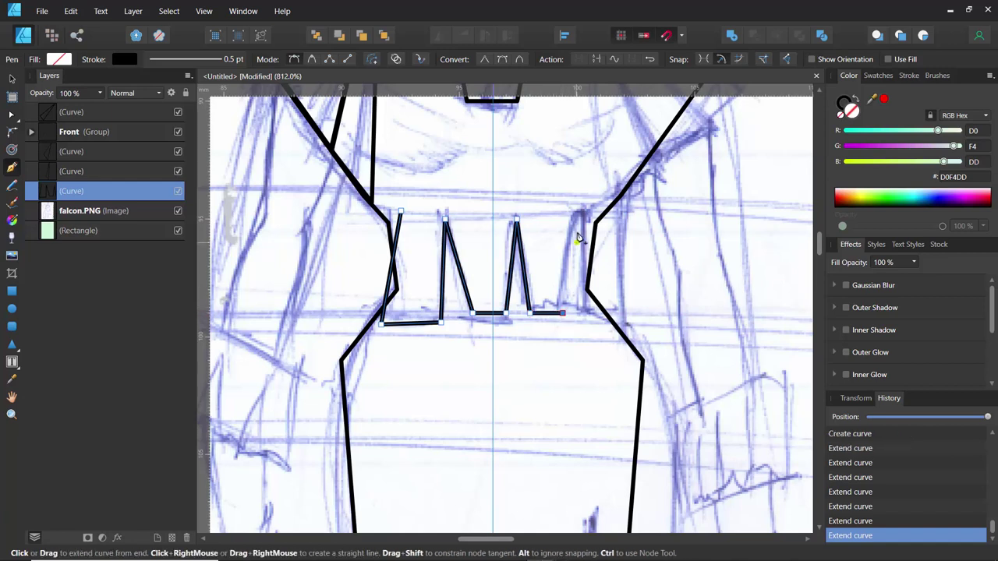
{"action": "left_click", "coordinate": [576, 214]}
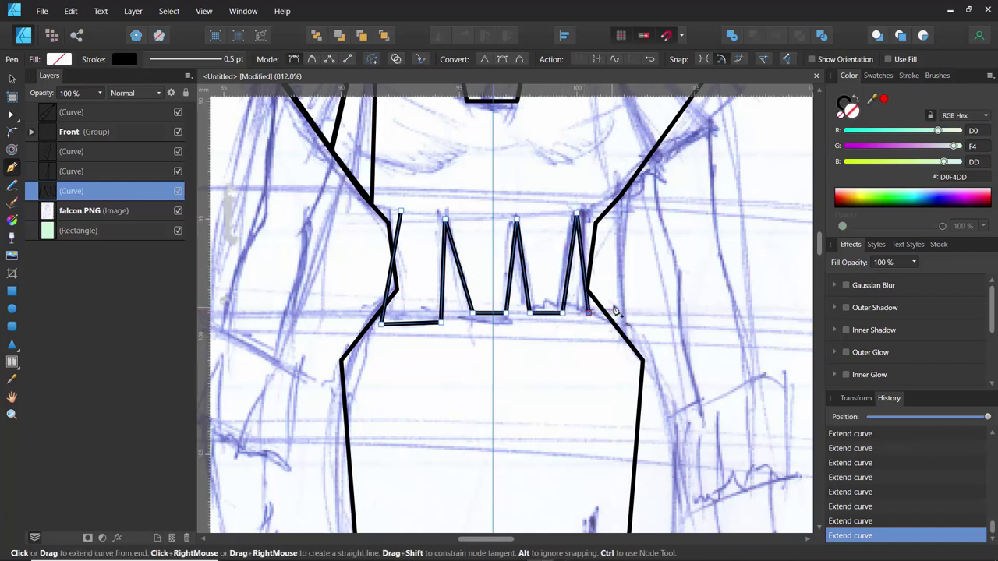
{"action": "left_click_drag", "start_coordinate": [589, 314], "coordinate": [624, 301]}
{"action": "left_click", "coordinate": [600, 200]}
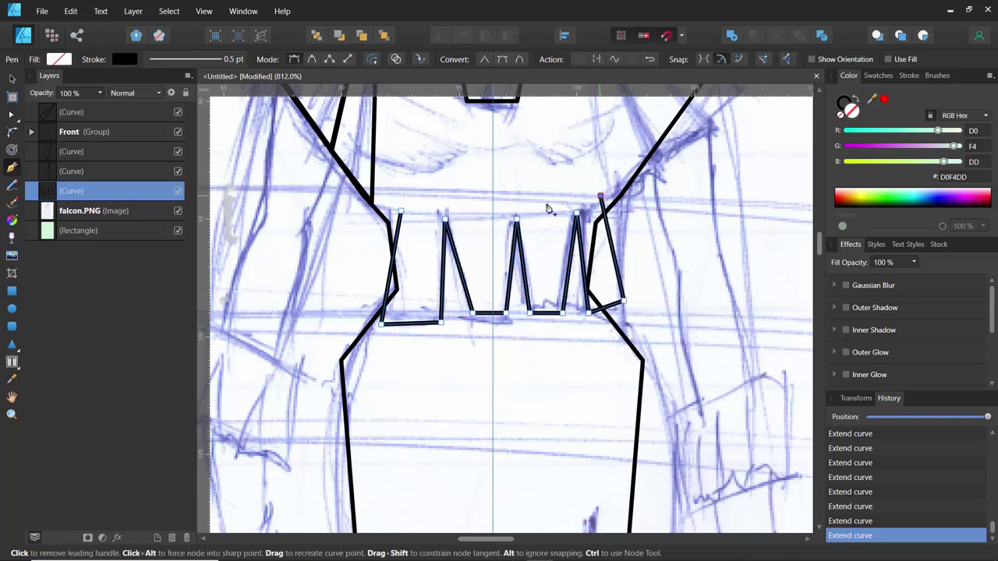
{"action": "left_click", "coordinate": [400, 212]}
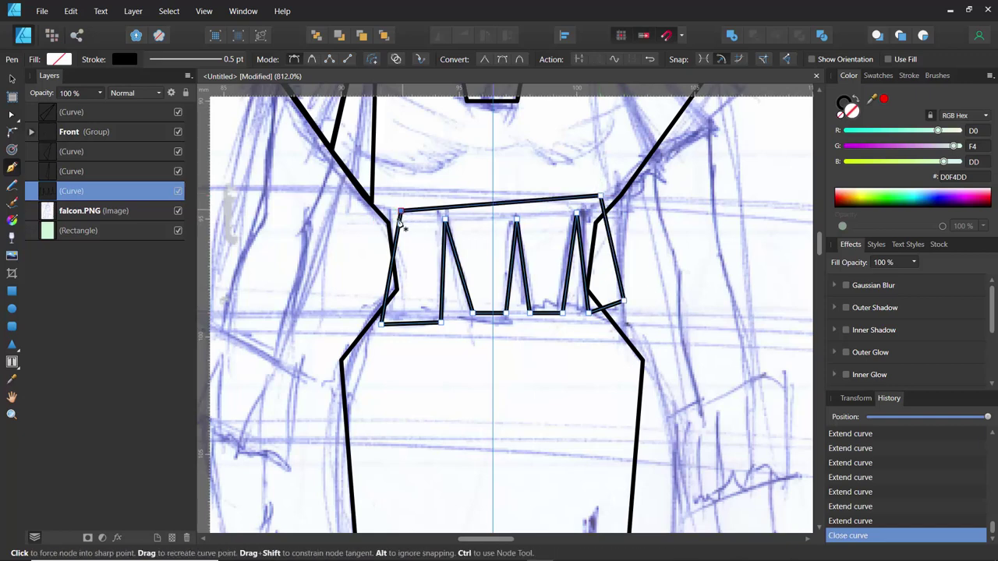
{"action": "left_click", "coordinate": [400, 217]}
{"action": "left_click", "coordinate": [353, 242], "text": "ctrl"}
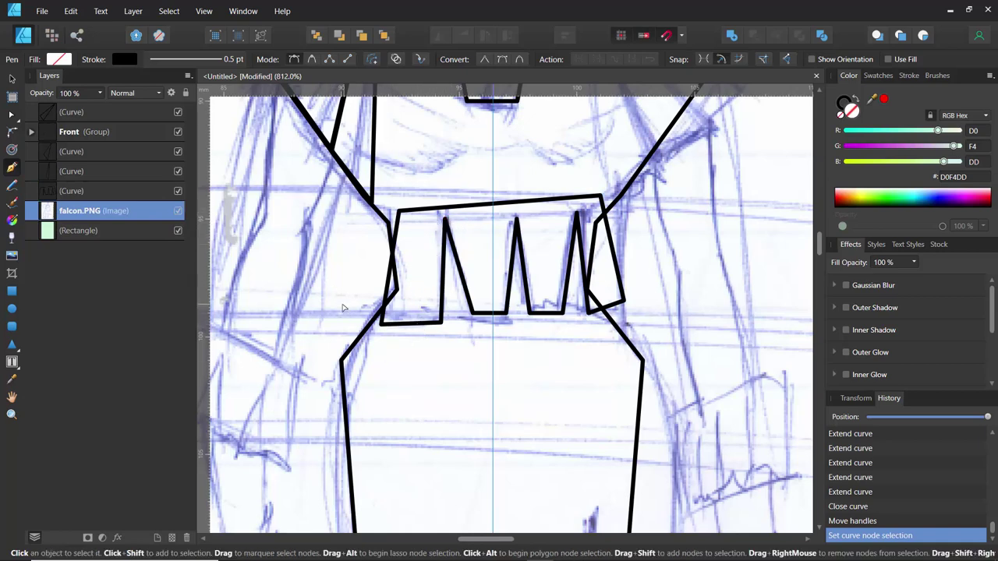
{"action": "scroll", "coordinate": [454, 314], "scroll_direction": "down", "scroll_amount": 3, "text": "ctrl"}
- Trace and close the zigzag cuff outline with two pleat peaks at the left wrist
{"action": "mouse_move", "coordinate": [389, 295]}
{"action": "left_mouse_down"}
{"action": "mouse_move", "coordinate": [445, 427]}
{"action": "mouse_move", "coordinate": [435, 264]}
{"action": "left_mouse_up"}
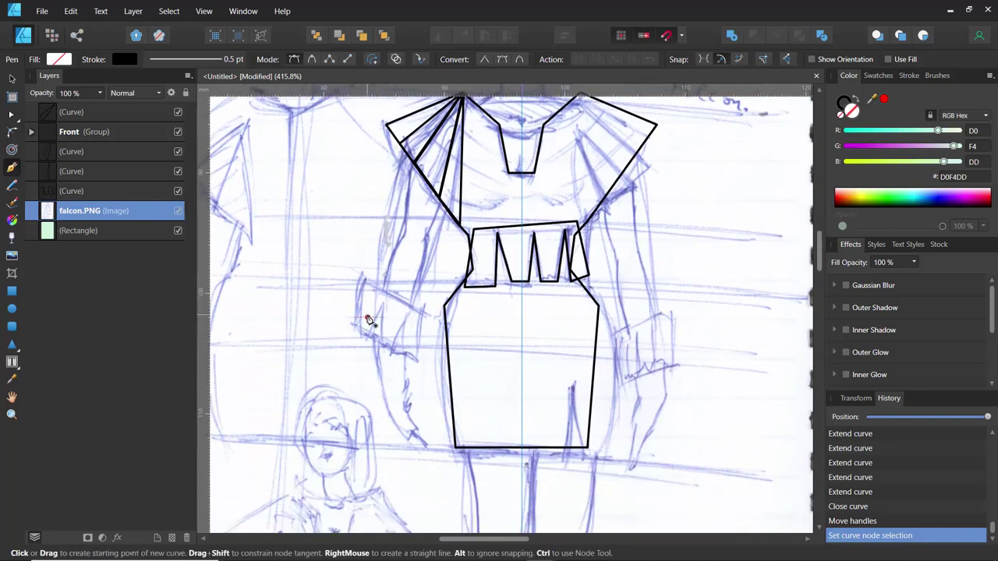
{"action": "left_click", "coordinate": [363, 277]}
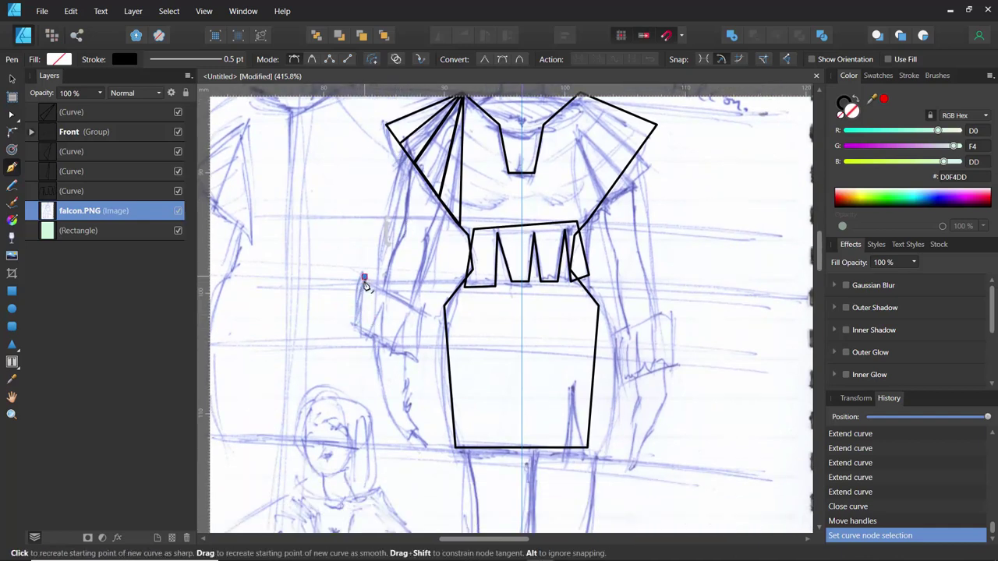
{"action": "left_click", "coordinate": [348, 325]}
{"action": "left_click", "coordinate": [359, 331]}
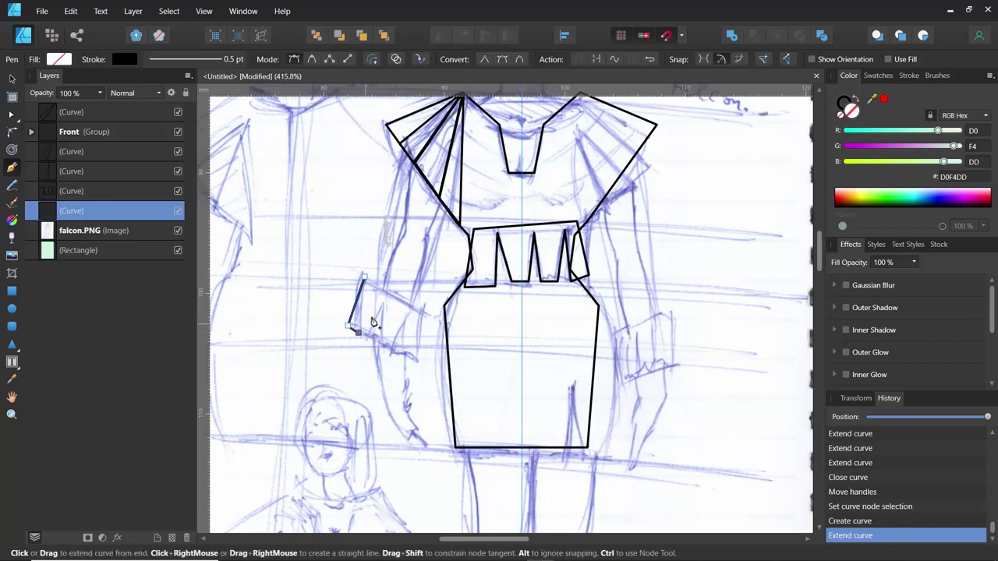
{"action": "left_click", "coordinate": [383, 304]}
{"action": "left_click", "coordinate": [381, 342]}
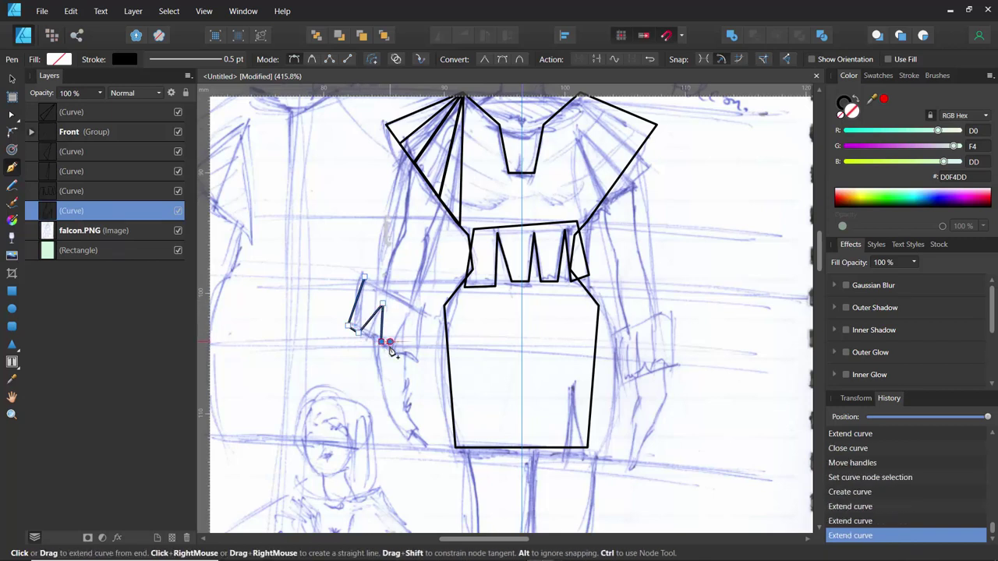
{"action": "left_click", "coordinate": [405, 317]}
{"action": "left_click", "coordinate": [405, 342]}
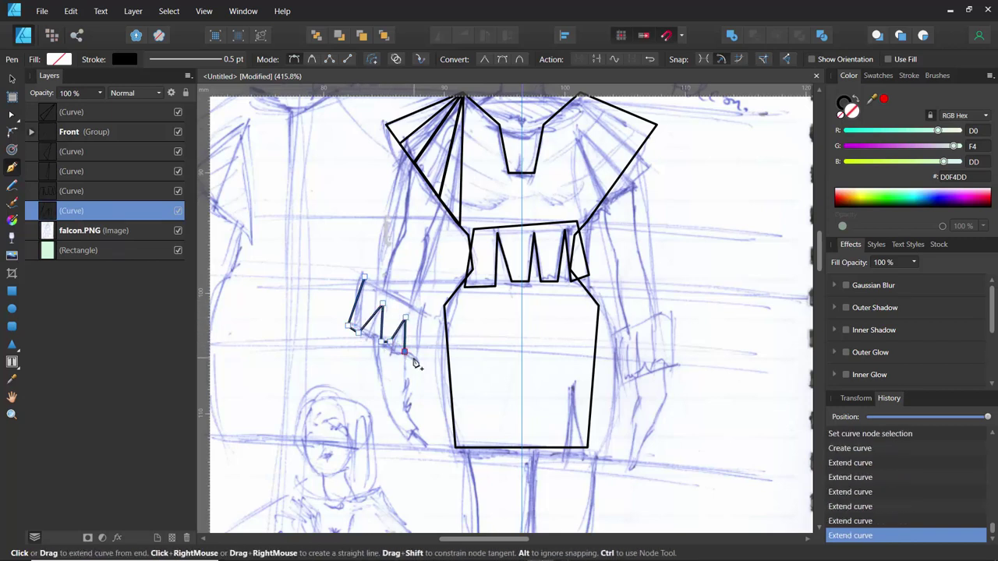
{"action": "left_click", "coordinate": [413, 357]}
{"action": "left_click", "coordinate": [419, 309]}
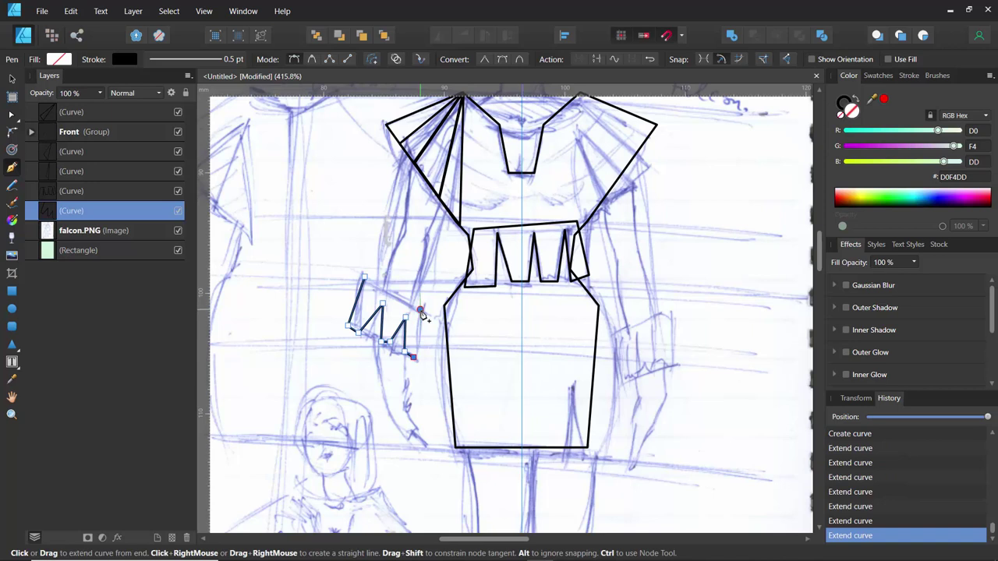
{"action": "left_click", "coordinate": [364, 280]}
{"action": "left_click", "coordinate": [359, 257], "text": "ctrl"}
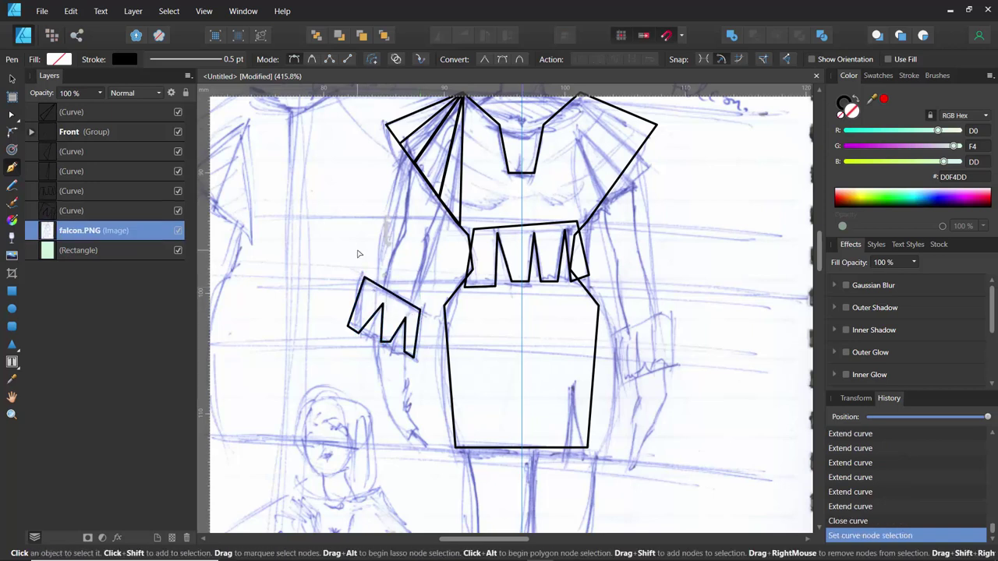
- Trace and close the narrow sleeve outline running from the shoulder pleats down to the cuff
{"action": "left_click", "coordinate": [409, 144]}
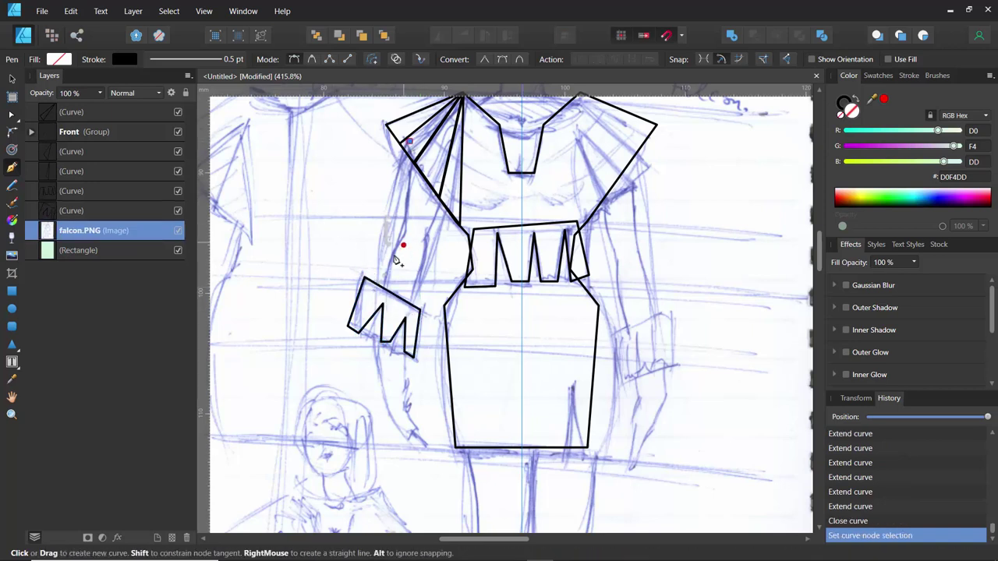
{"action": "left_click", "coordinate": [371, 293]}
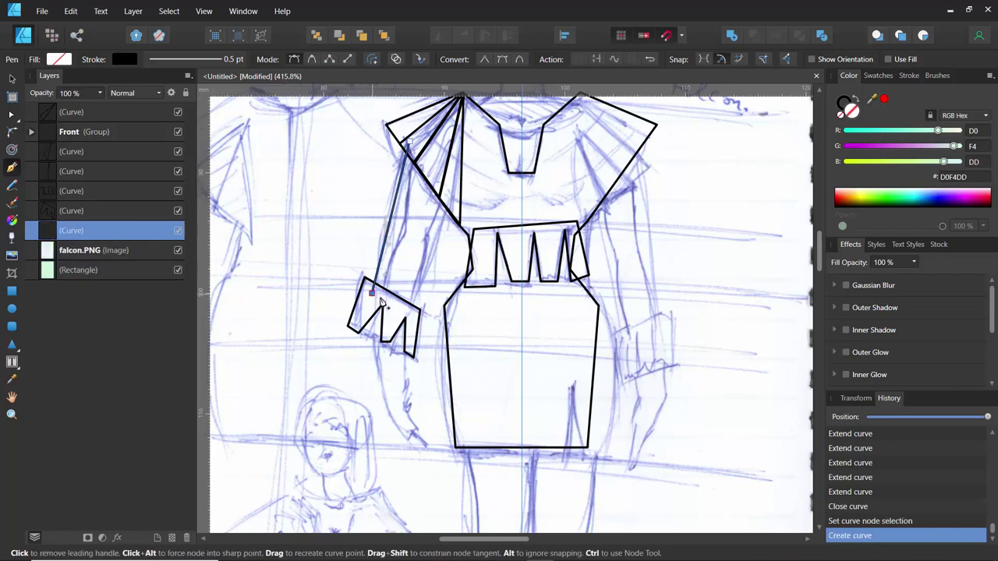
{"action": "left_click", "coordinate": [417, 313]}
{"action": "left_click", "coordinate": [455, 169]}
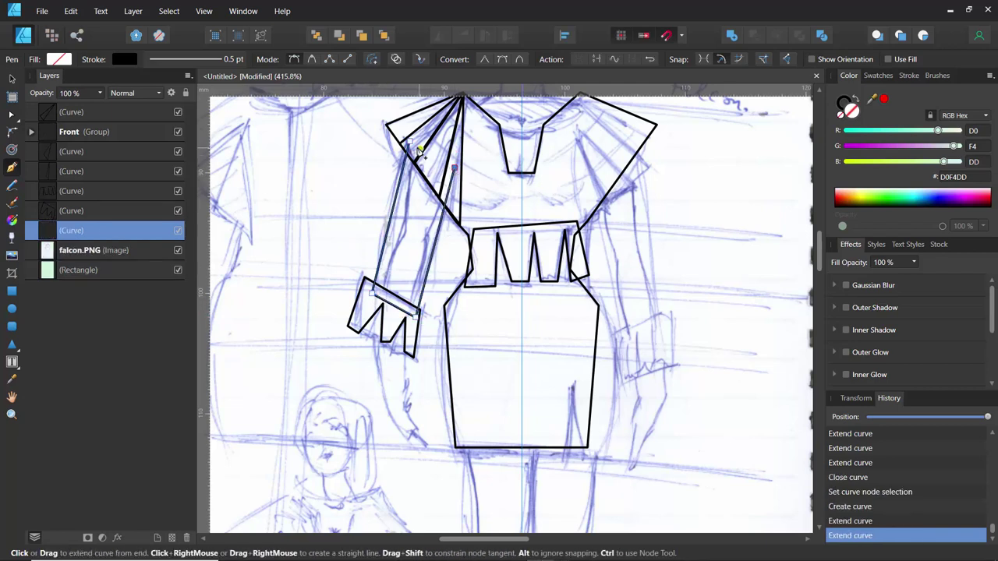
{"action": "left_click", "coordinate": [410, 145]}
{"action": "left_click", "coordinate": [353, 180], "text": "ctrl"}
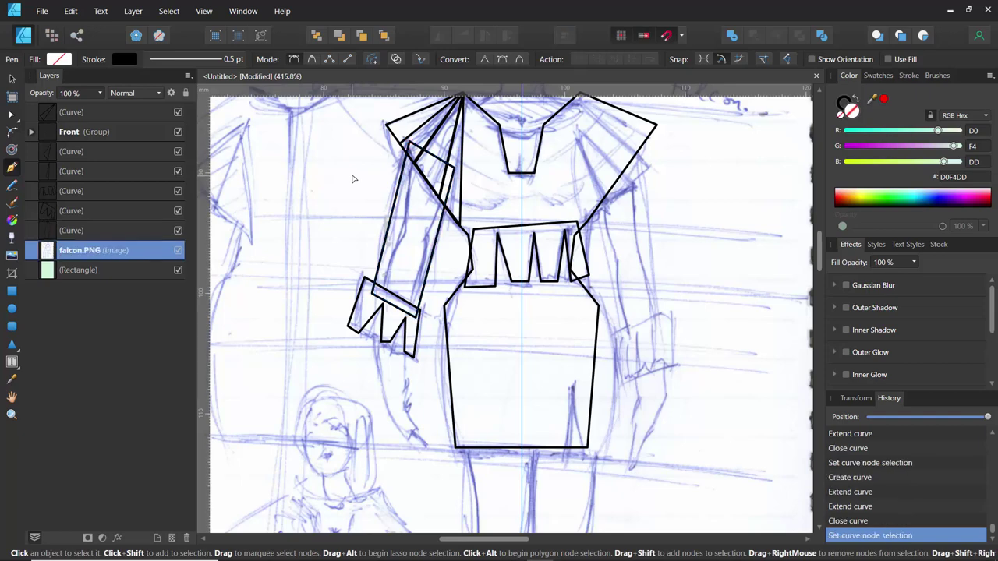
- Draw the pointed slit triangle rising from the skirt hem near its right side
{"action": "scroll", "coordinate": [352, 268], "scroll_direction": "down", "scroll_amount": 3, "text": "ctrl"}
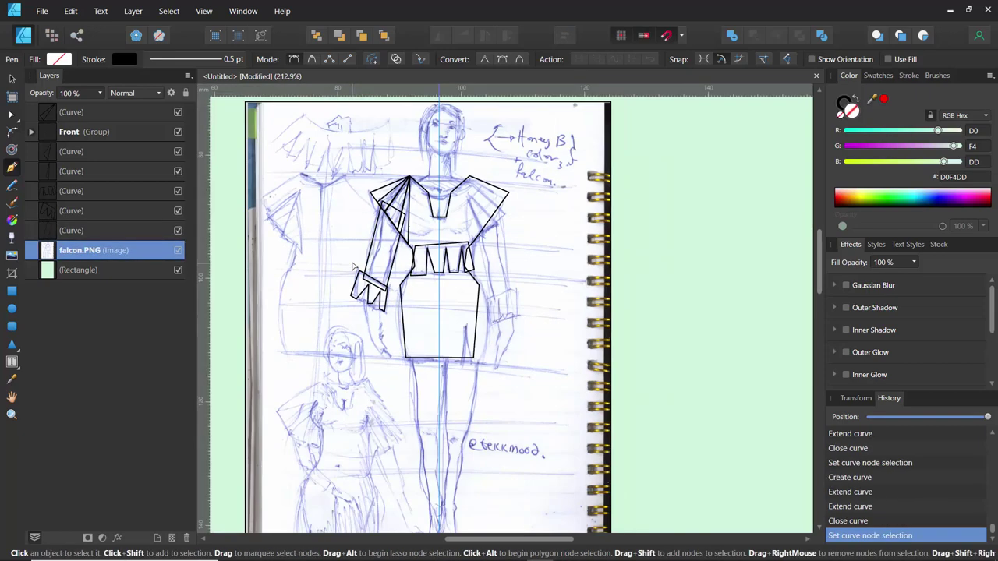
{"action": "scroll", "coordinate": [352, 268], "scroll_direction": "up", "scroll_amount": 3}
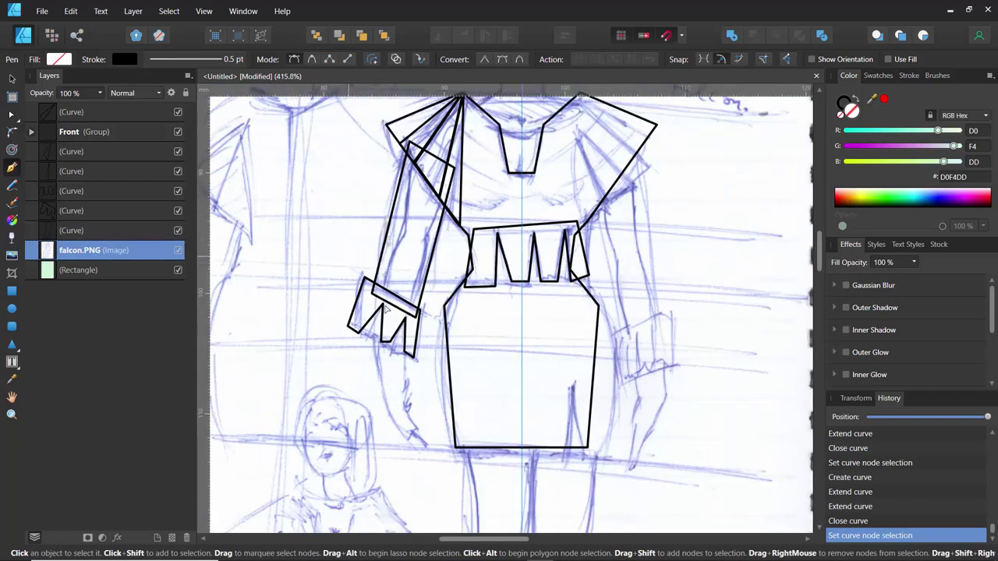
{"action": "left_click", "coordinate": [564, 449]}
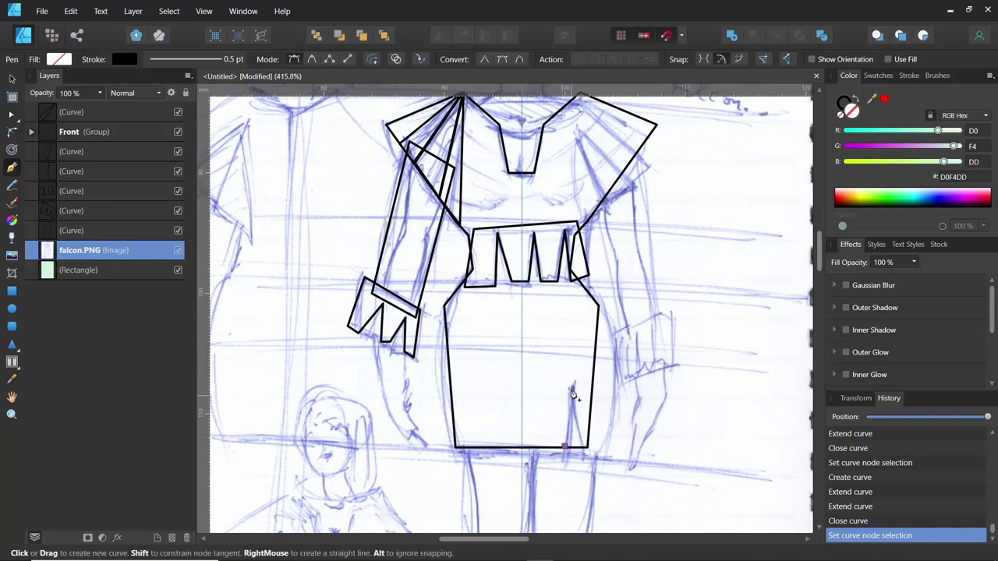
{"action": "left_click", "coordinate": [570, 384]}
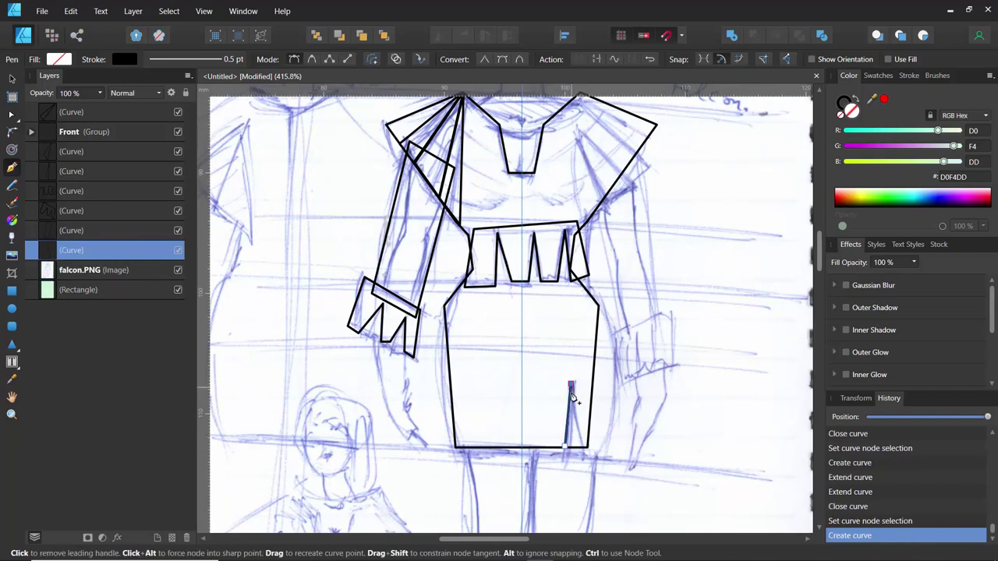
{"action": "left_click", "coordinate": [586, 451]}
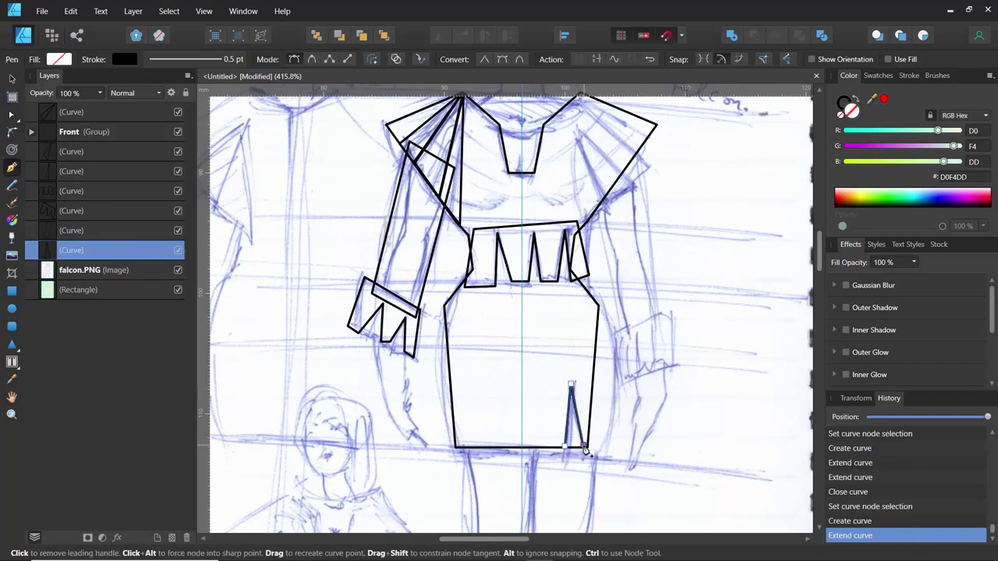
- Nudge the slit's bottom-right node into place with the Node tool
{"action": "scroll", "coordinate": [535, 423], "scroll_direction": "up", "scroll_amount": 4}
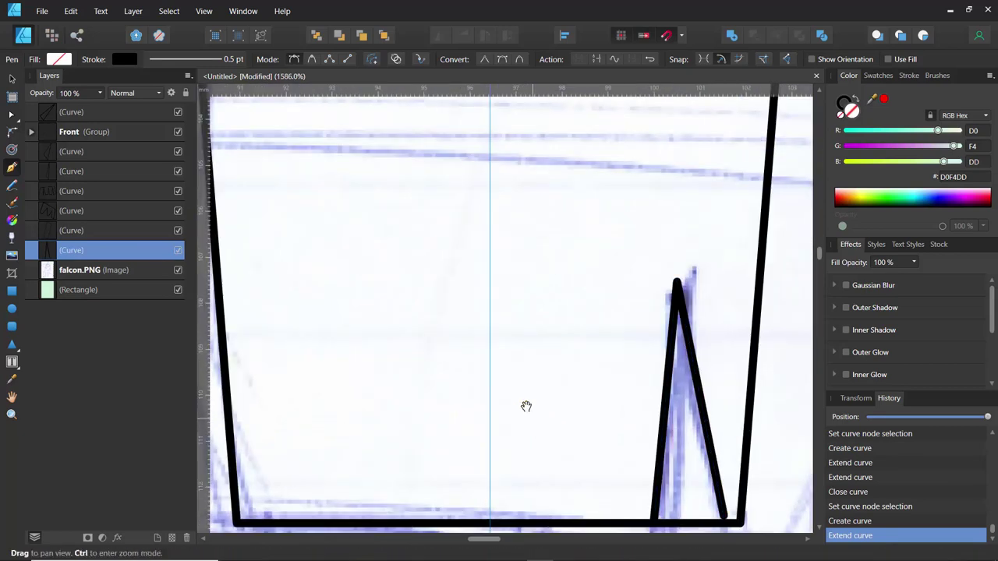
{"action": "left_click_drag", "start_coordinate": [525, 403], "coordinate": [336, 241]}
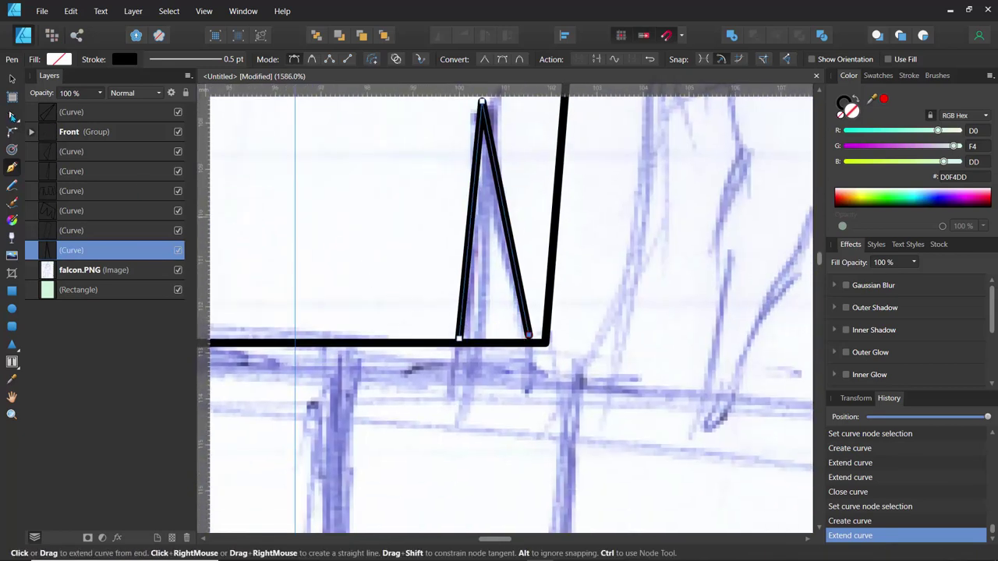
{"action": "left_click", "coordinate": [13, 114]}
{"action": "mouse_move", "coordinate": [530, 337]}
{"action": "left_mouse_down"}
{"action": "mouse_move", "coordinate": [534, 350]}
{"action": "mouse_move", "coordinate": [529, 338]}
{"action": "left_mouse_up"}
{"action": "scroll", "coordinate": [355, 275], "scroll_direction": "down", "scroll_amount": 5}
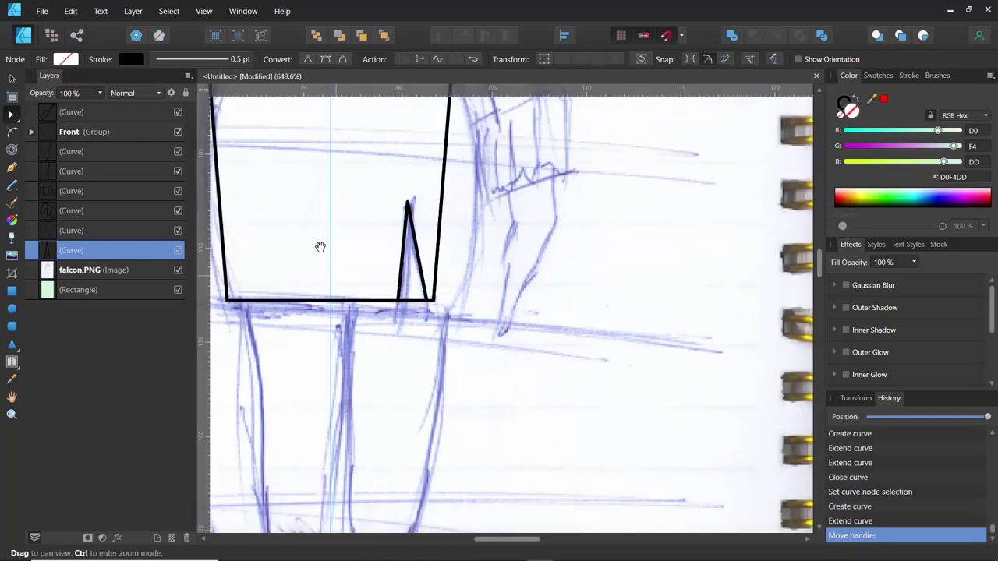
{"action": "scroll", "coordinate": [320, 247], "scroll_direction": "up", "scroll_amount": 3}
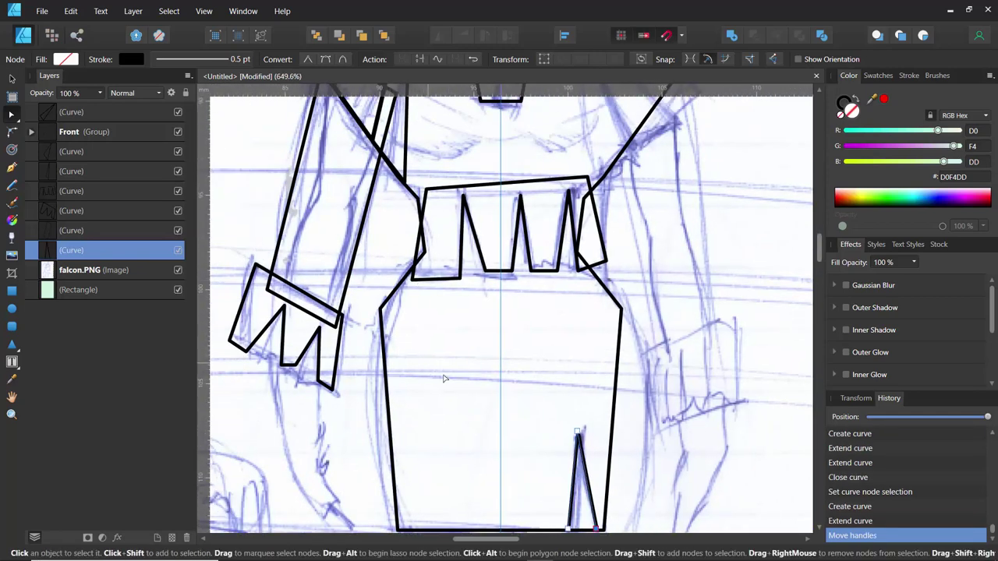
{"action": "left_click_drag", "start_coordinate": [431, 372], "coordinate": [425, 304]}
- Select the Front group, the curve below it and the falcon.PNG sketch in turn
{"action": "left_click", "coordinate": [383, 343]}
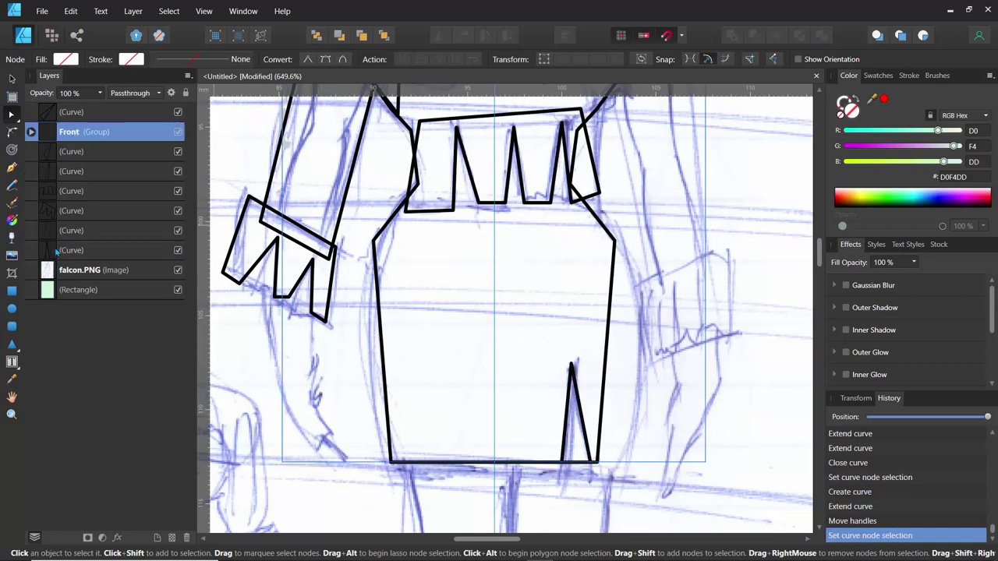
{"action": "left_click", "coordinate": [69, 153]}
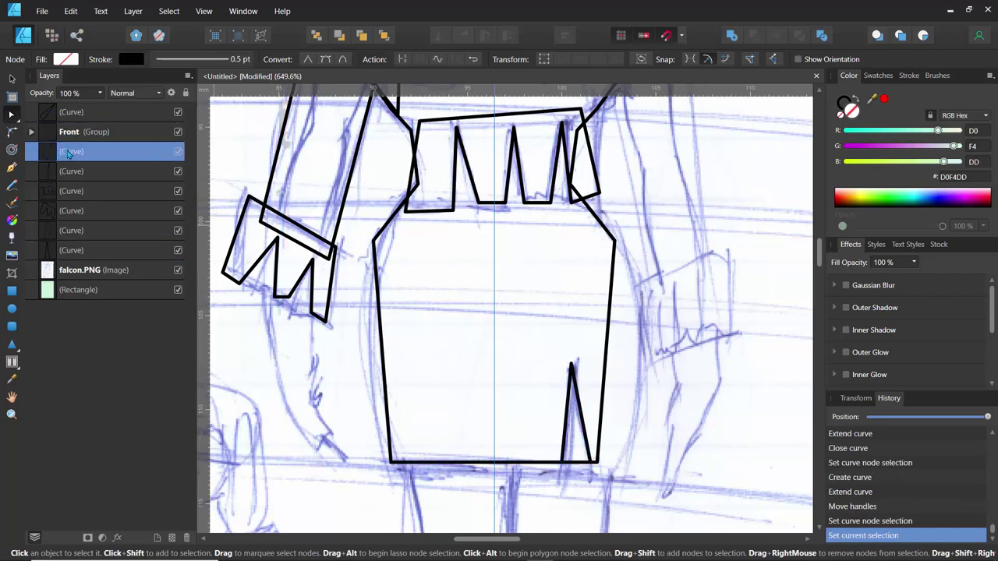
{"action": "left_click", "coordinate": [68, 134]}
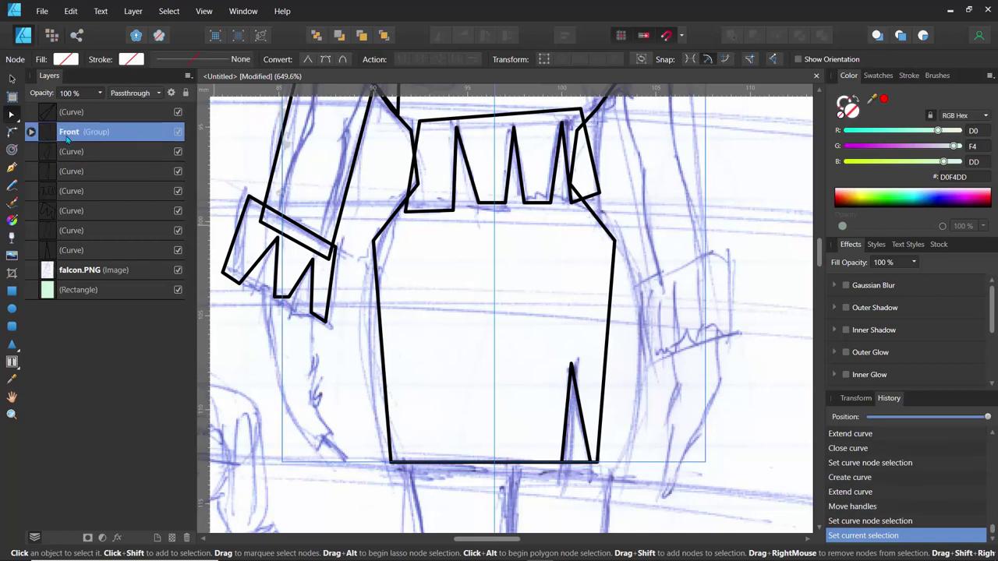
{"action": "left_click", "coordinate": [386, 233]}
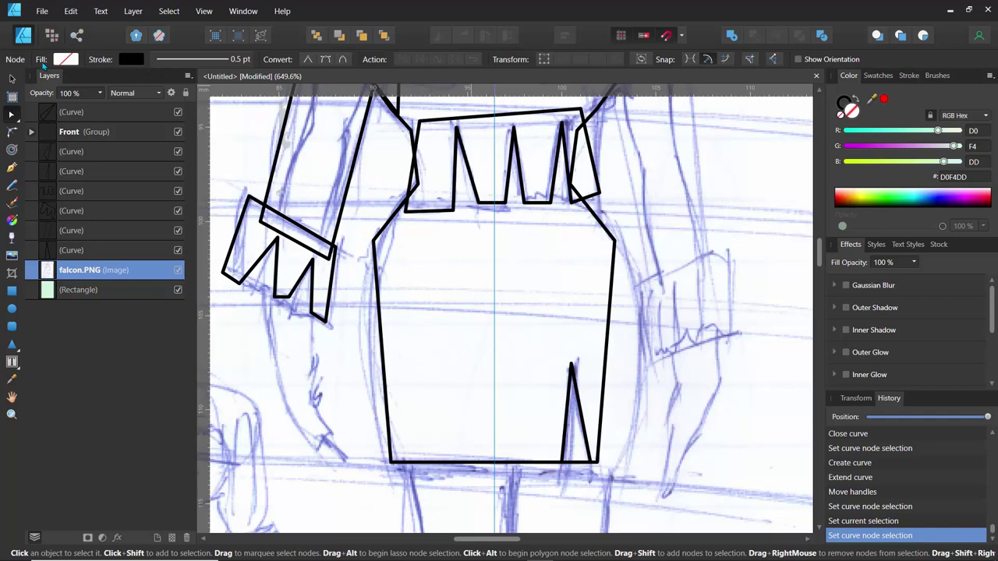
{"action": "left_click", "coordinate": [419, 160]}
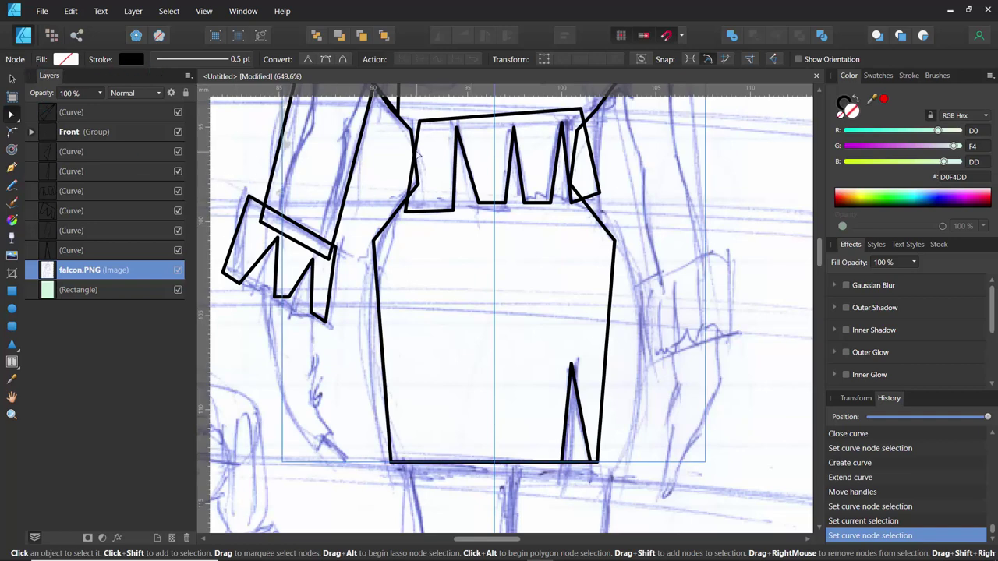
{"action": "scroll", "coordinate": [324, 210], "scroll_direction": "down", "scroll_amount": 5}
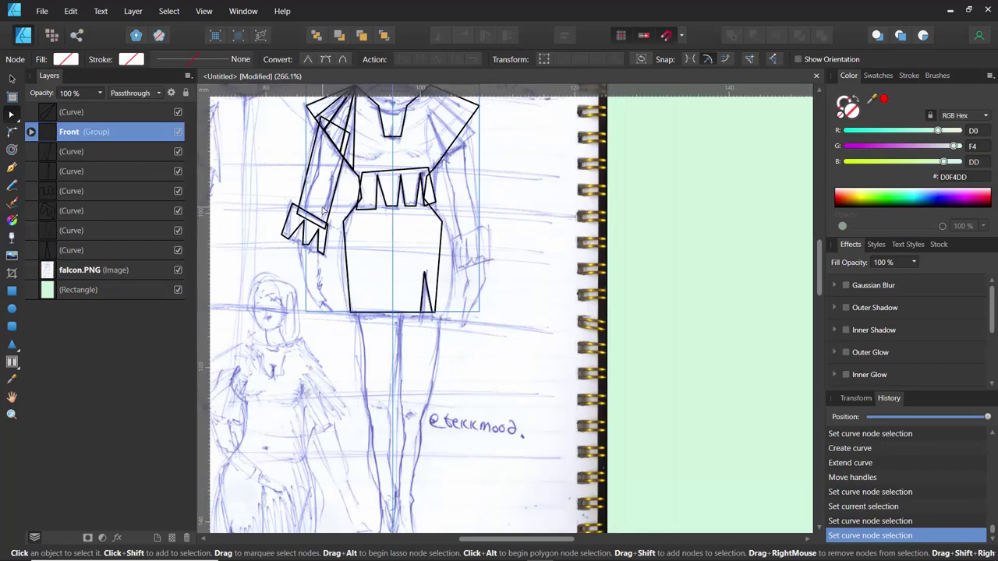
{"action": "left_click_drag", "start_coordinate": [320, 254], "coordinate": [411, 275]}
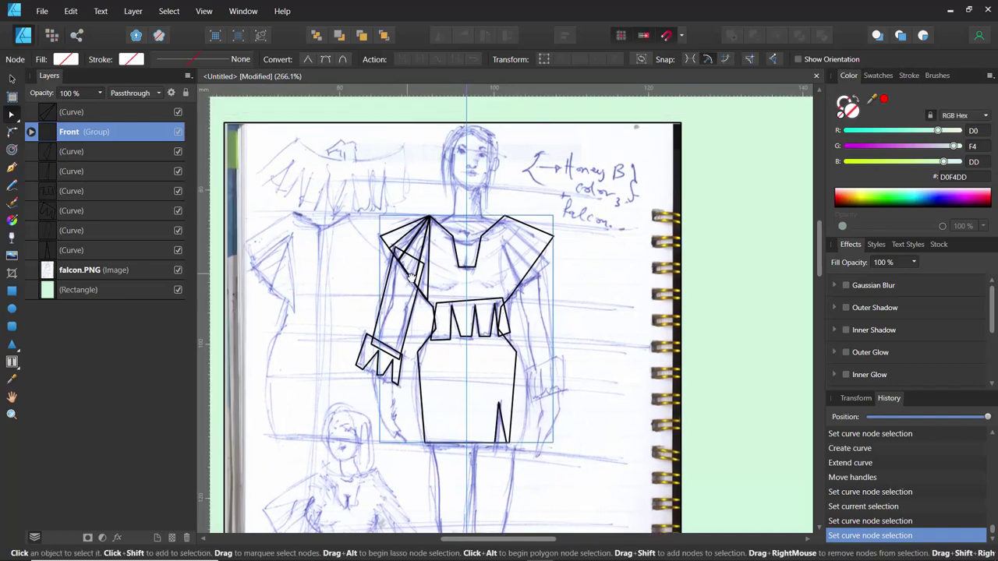
{"action": "left_click", "coordinate": [411, 278]}
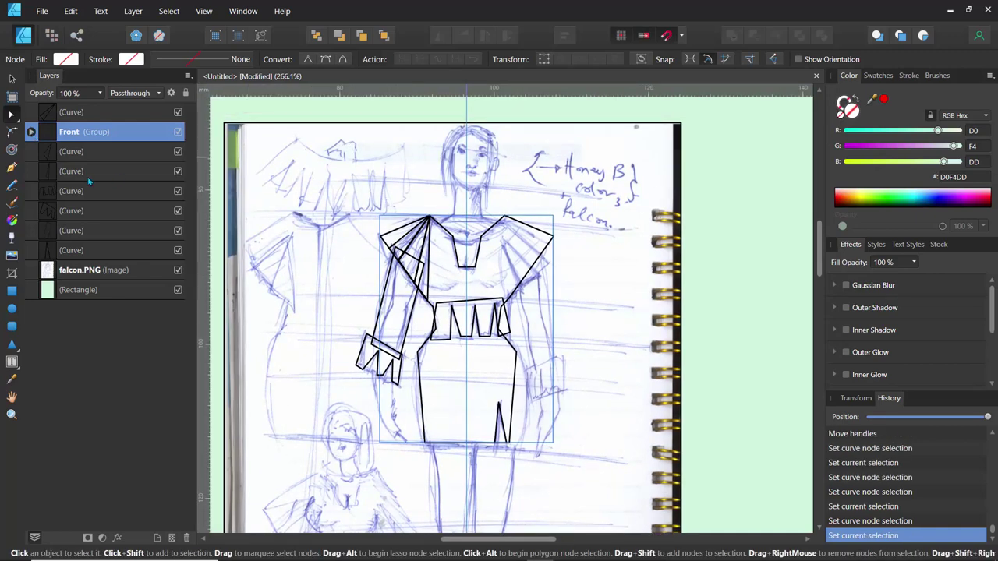
- Toggle the Front group's visibility to compare, expand it and select the dress outline curve
{"action": "left_click", "coordinate": [177, 132]}
{"action": "left_click", "coordinate": [177, 133]}
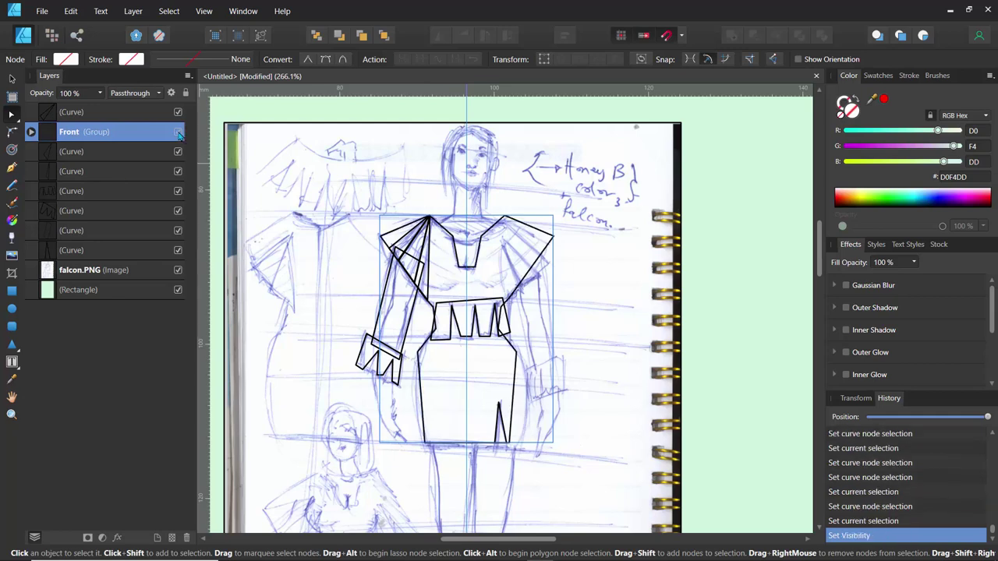
{"action": "left_click", "coordinate": [178, 133]}
{"action": "left_click", "coordinate": [178, 132]}
{"action": "left_click", "coordinate": [31, 133]}
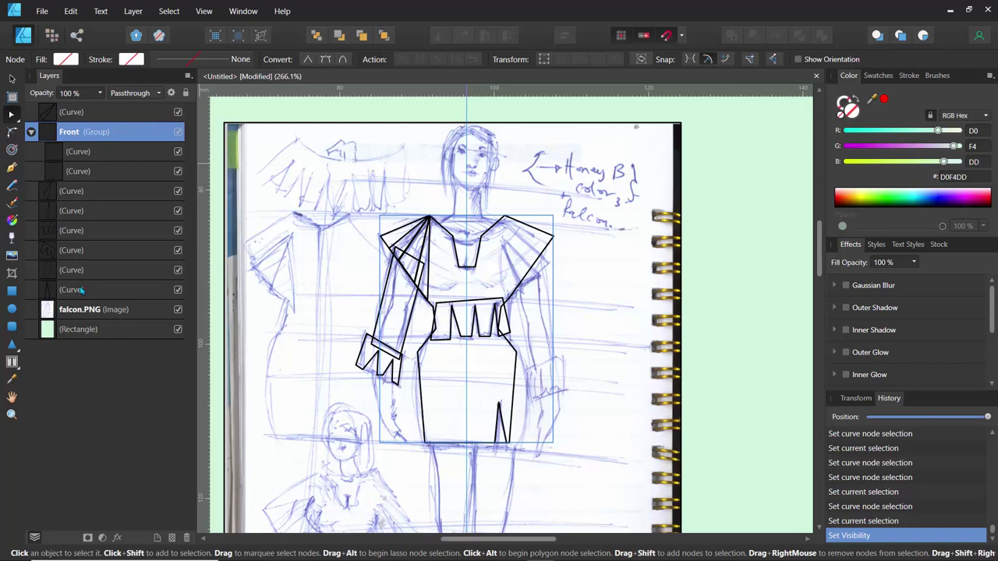
{"action": "left_click", "coordinate": [419, 356]}
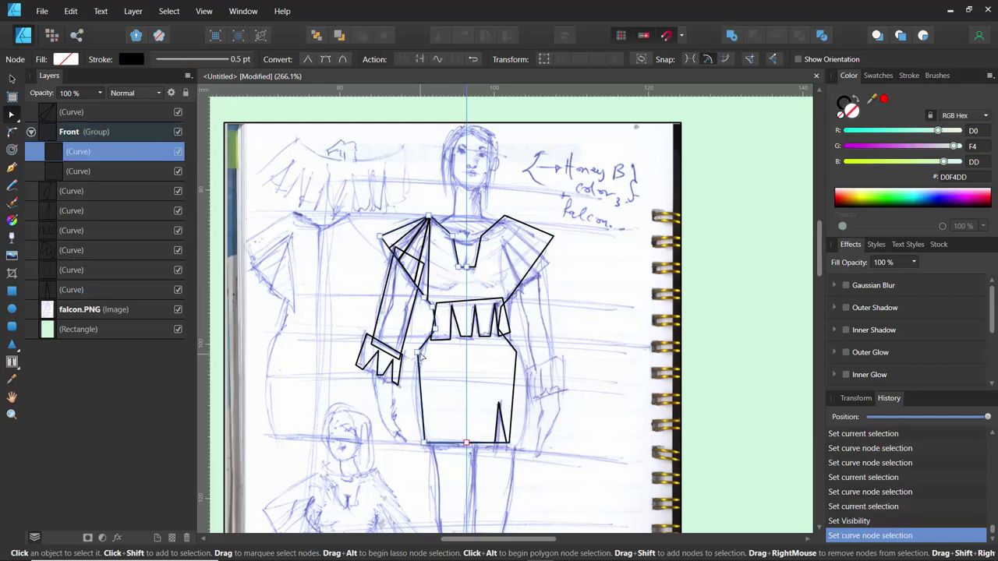
- Bend the neckline, shoulder and upper-left segments of the dress outline into curves
{"action": "scroll", "coordinate": [425, 357], "scroll_direction": "up", "scroll_amount": 2}
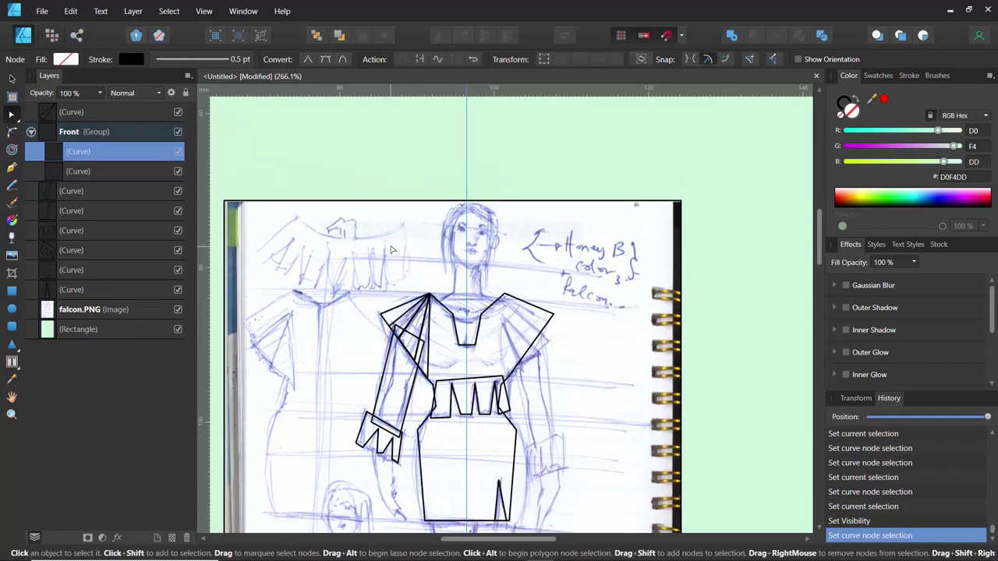
{"action": "scroll", "coordinate": [392, 250], "scroll_direction": "up", "scroll_amount": 5}
{"action": "scroll", "coordinate": [392, 249], "scroll_direction": "down", "scroll_amount": 5}
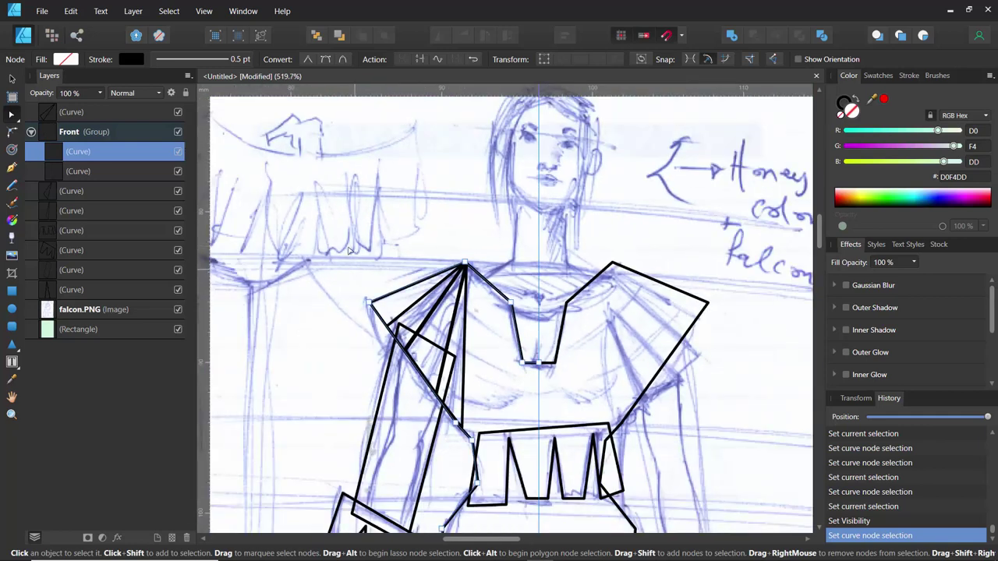
{"action": "scroll", "coordinate": [479, 271], "scroll_direction": "up", "scroll_amount": 3}
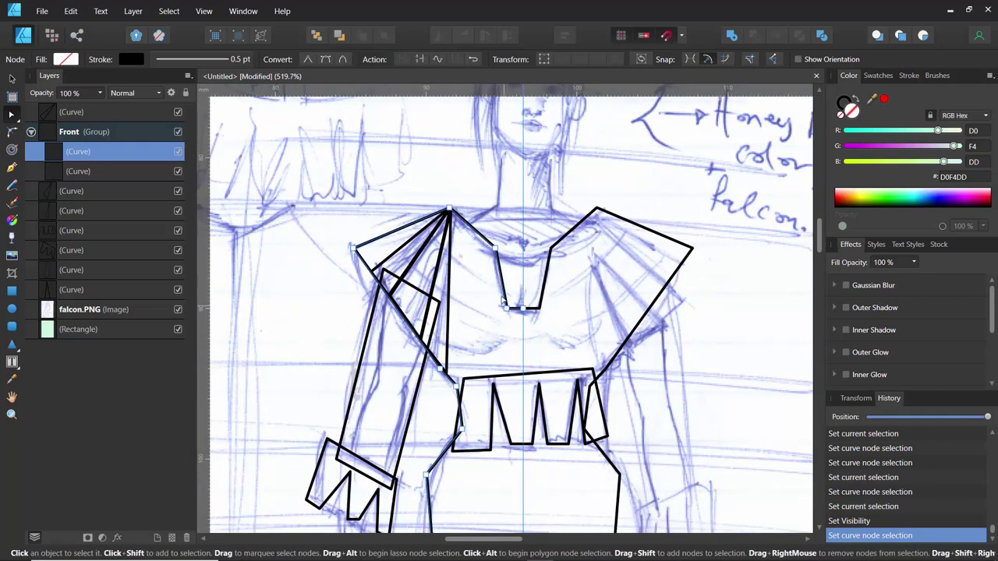
{"action": "left_click_drag", "start_coordinate": [496, 285], "coordinate": [502, 288]}
{"action": "left_click_drag", "start_coordinate": [470, 234], "coordinate": [470, 236]}
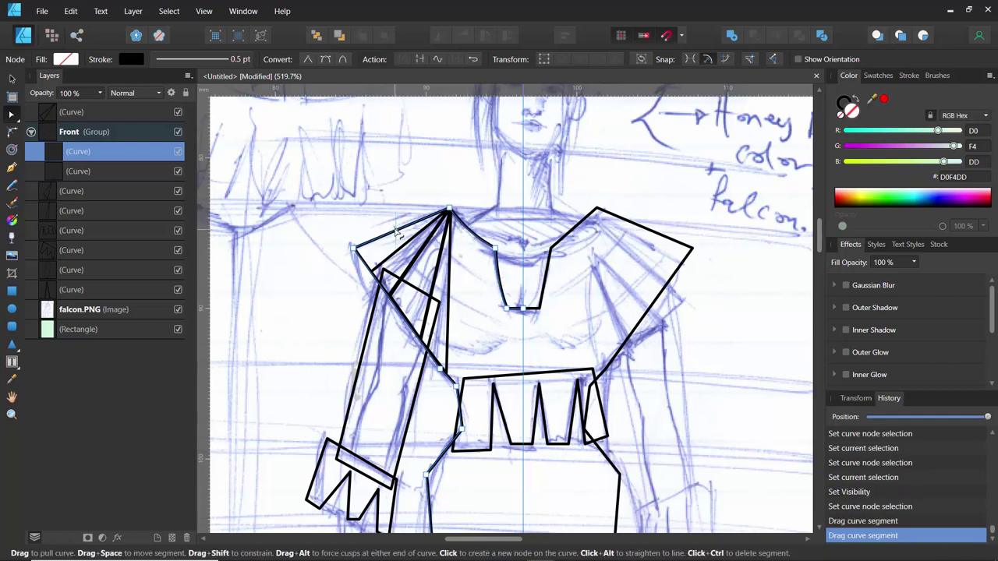
{"action": "left_click_drag", "start_coordinate": [399, 234], "coordinate": [393, 231]}
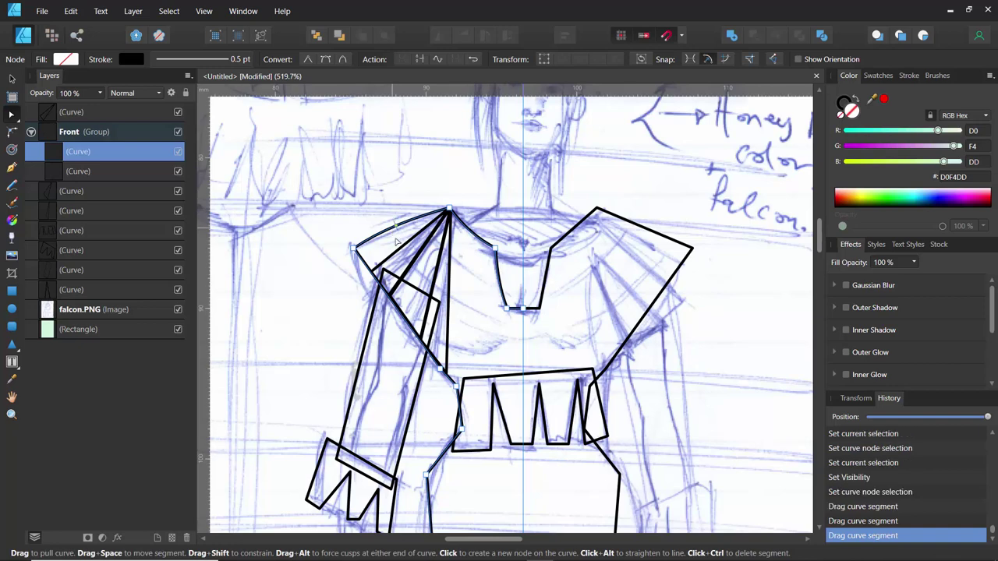
{"action": "scroll", "coordinate": [325, 254], "scroll_direction": "down", "scroll_amount": 2}
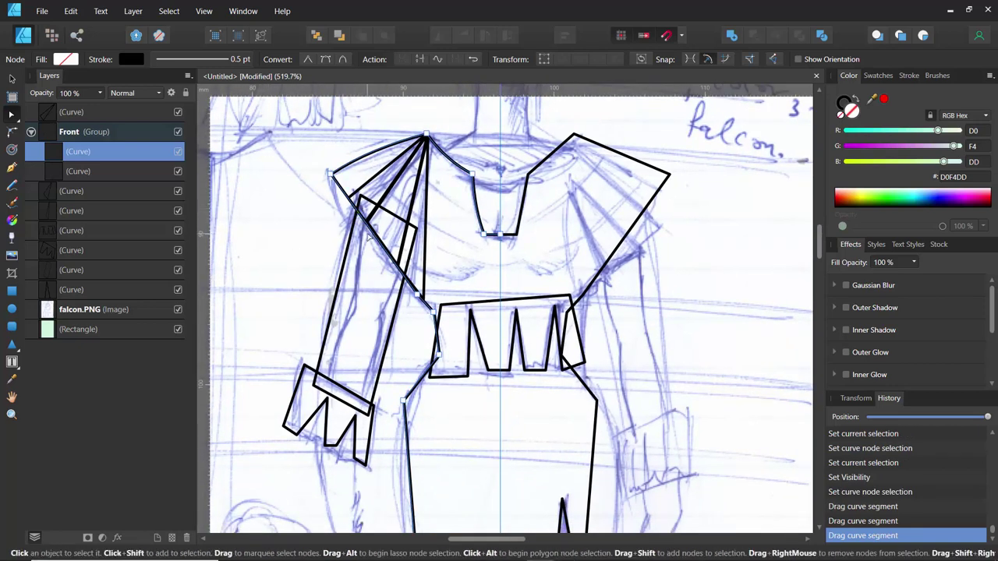
{"action": "left_click_drag", "start_coordinate": [382, 247], "coordinate": [377, 248]}
- Make the dress's upper-left corner node and right-side node smooth
{"action": "scroll", "coordinate": [392, 234], "scroll_direction": "down", "scroll_amount": 4}
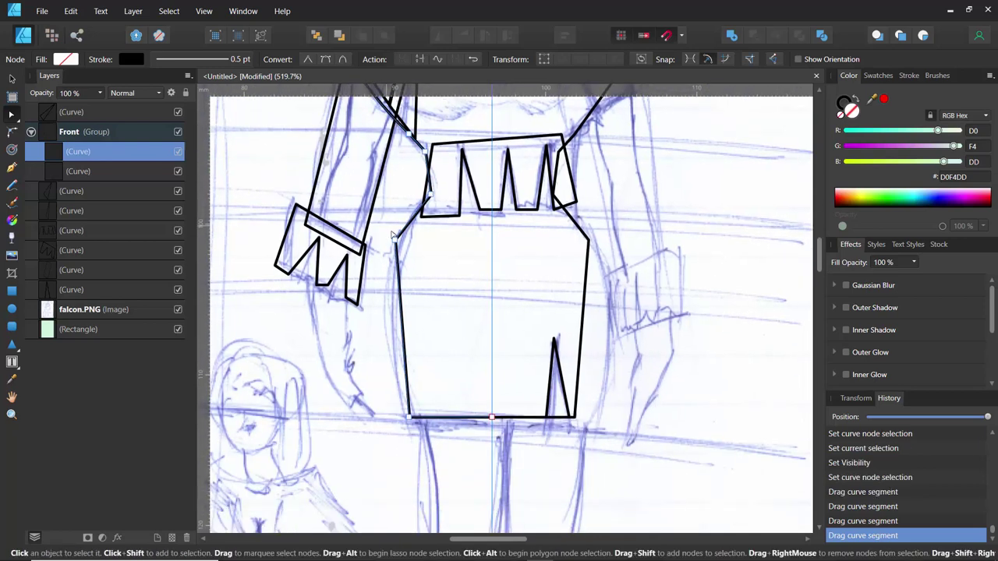
{"action": "left_click", "coordinate": [393, 237]}
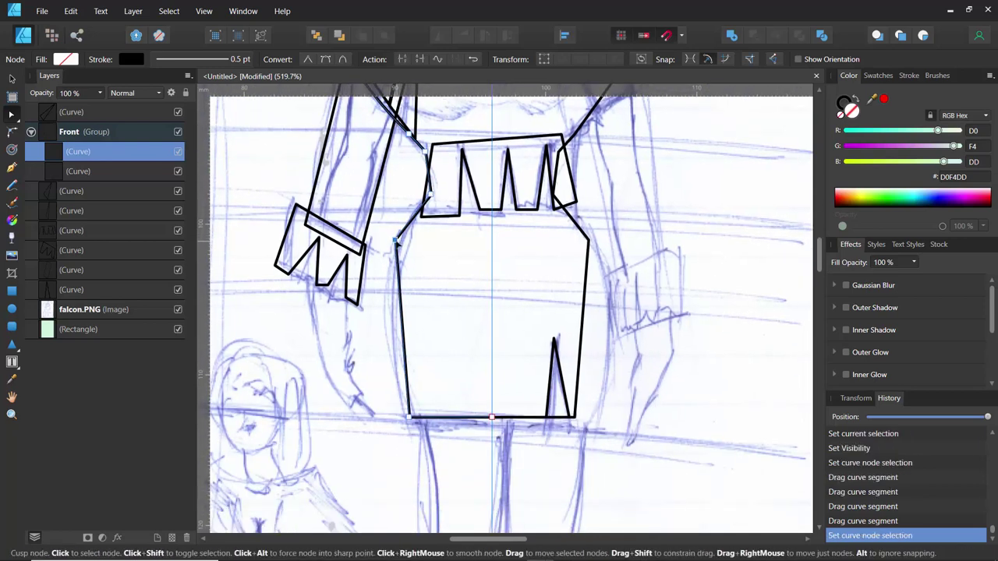
{"action": "left_click", "coordinate": [325, 60]}
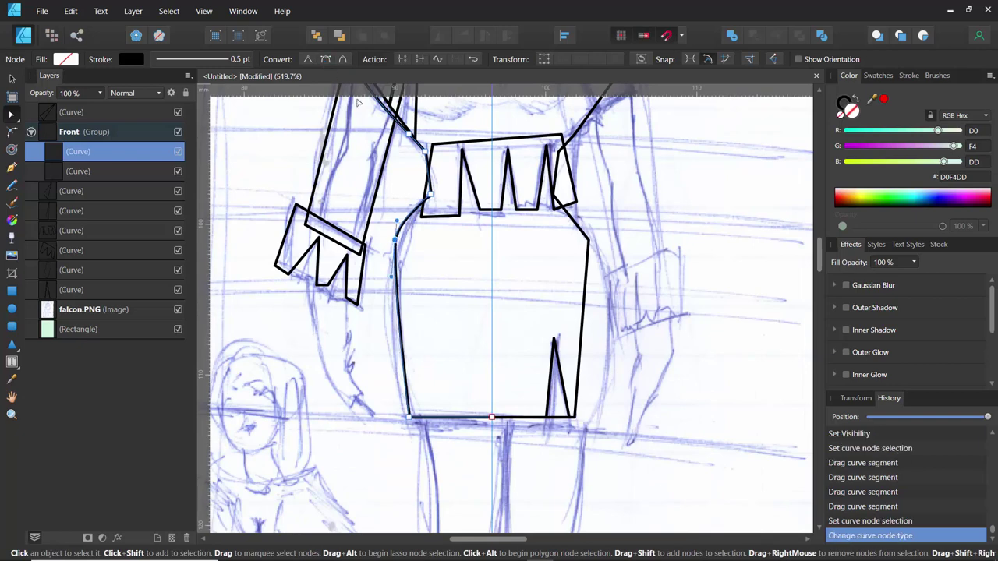
{"action": "left_click", "coordinate": [589, 246]}
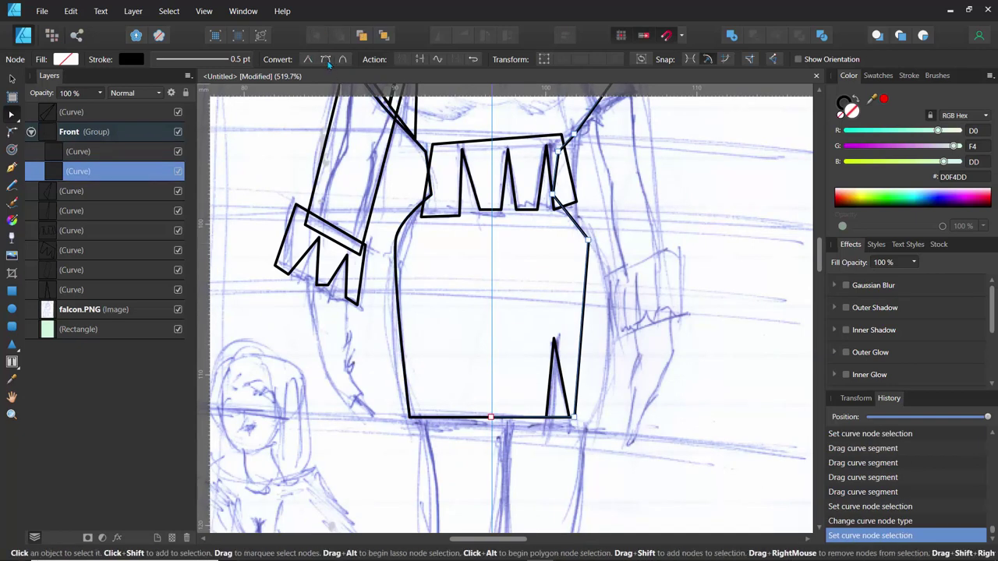
{"action": "left_click", "coordinate": [587, 241]}
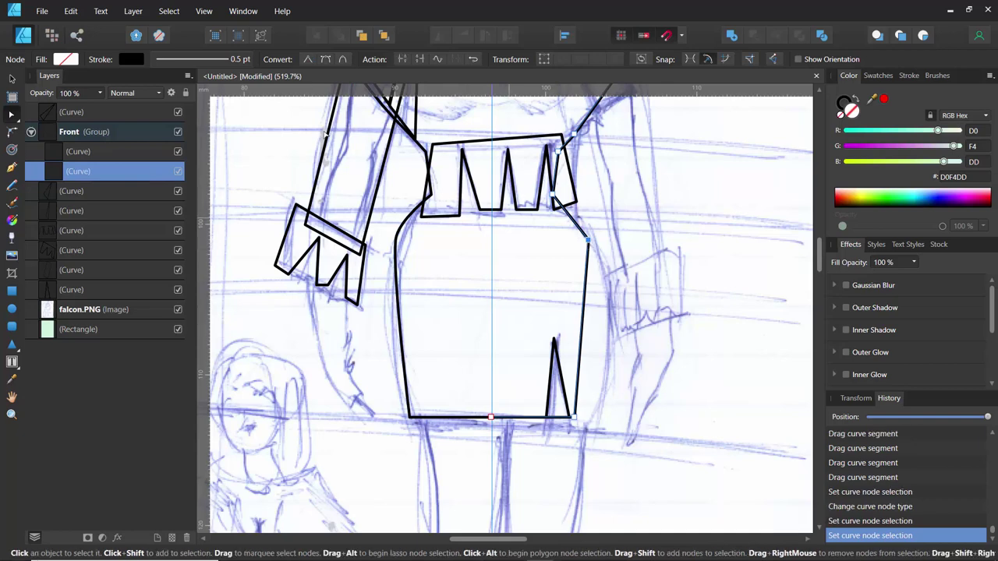
{"action": "left_click", "coordinate": [326, 59]}
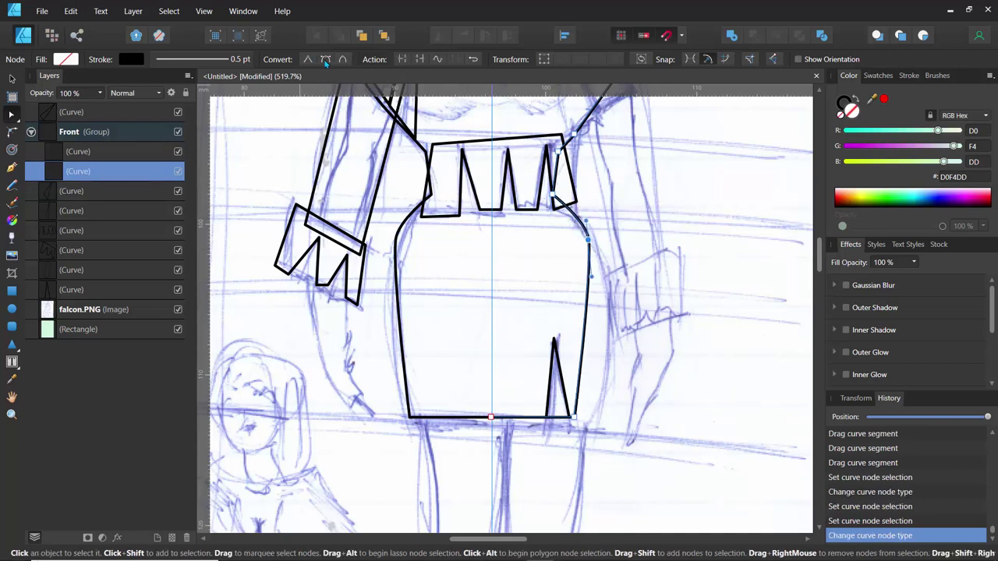
- Curve the left skirt edge outward to match the sketch's hip line
{"action": "left_click", "coordinate": [402, 332]}
{"action": "left_click", "coordinate": [402, 332]}
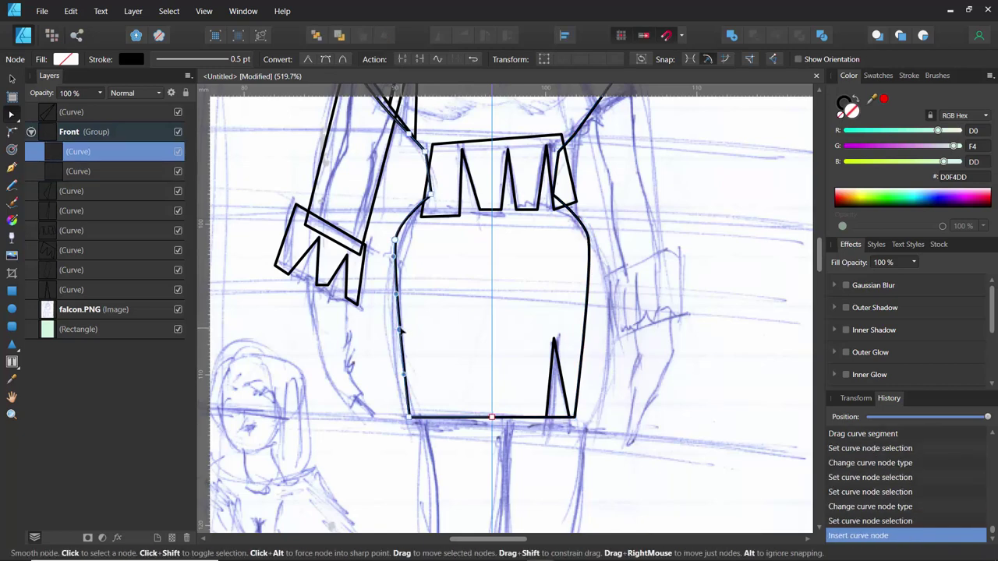
{"action": "key", "text": "ctrl+z"}
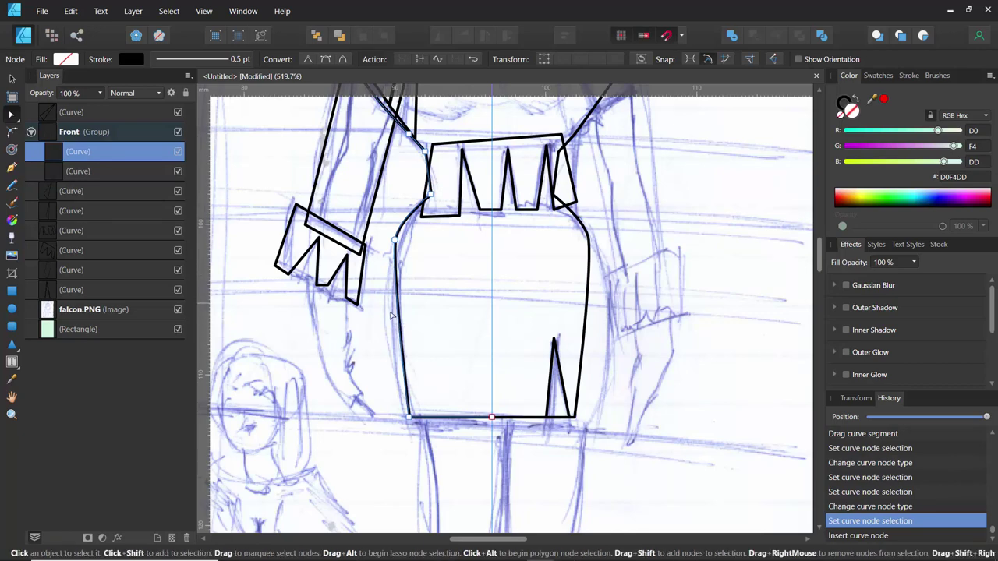
{"action": "scroll", "coordinate": [402, 329], "scroll_direction": "up", "scroll_amount": 5}
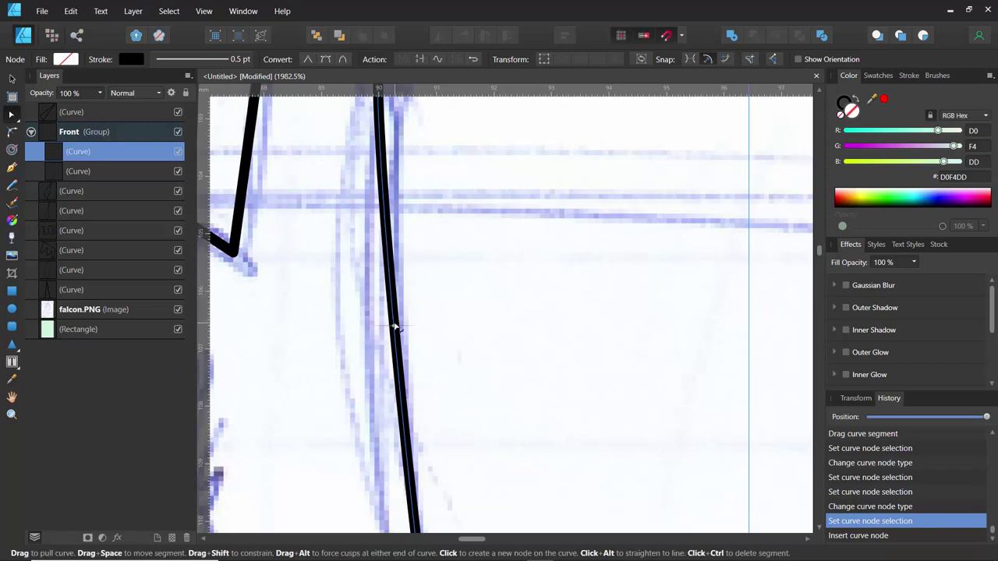
{"action": "scroll", "coordinate": [395, 327], "scroll_direction": "down", "scroll_amount": 3}
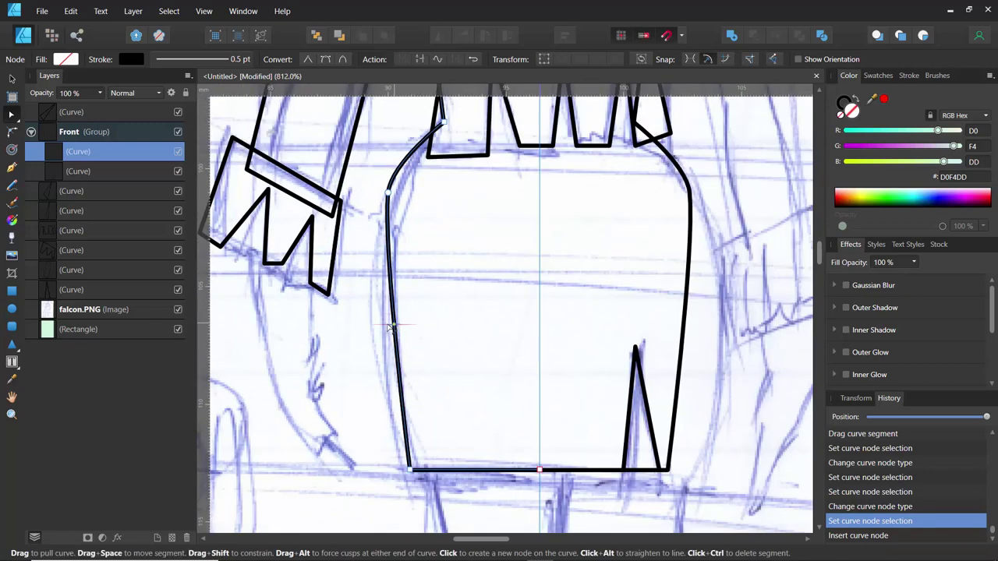
{"action": "left_click_drag", "start_coordinate": [389, 328], "coordinate": [377, 335]}
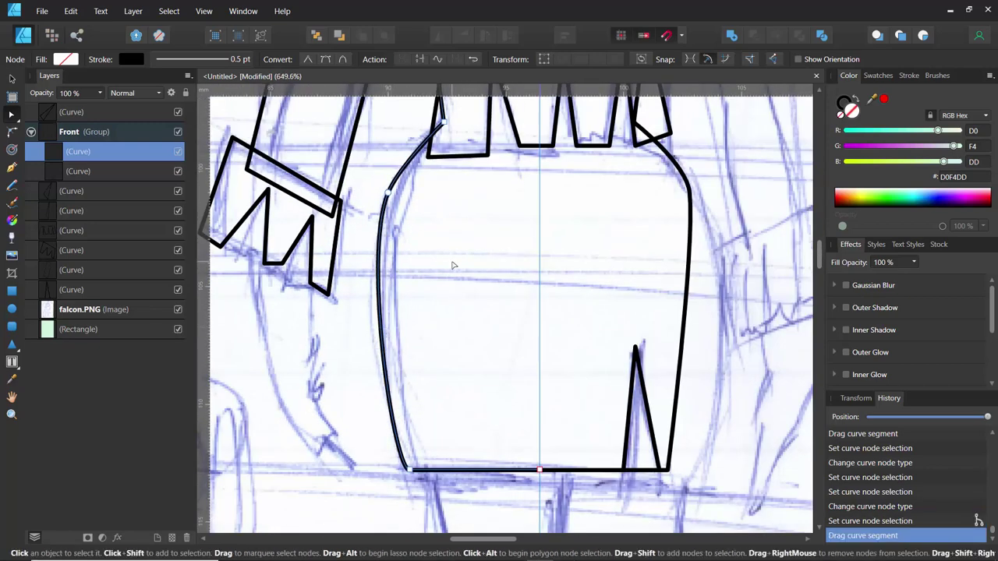
{"action": "scroll", "coordinate": [452, 266], "scroll_direction": "down", "scroll_amount": 2}
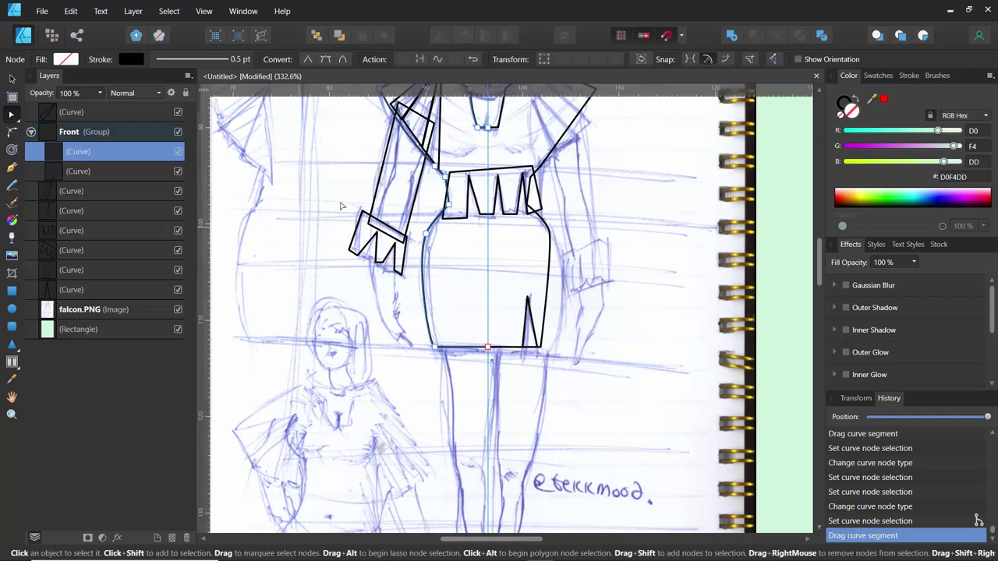
- Bow the diagonal shoulder pleat stroke outward, undoing stray inserted nodes
{"action": "scroll", "coordinate": [341, 205], "scroll_direction": "up", "scroll_amount": 3}
{"action": "scroll", "coordinate": [396, 254], "scroll_direction": "up", "scroll_amount": 4}
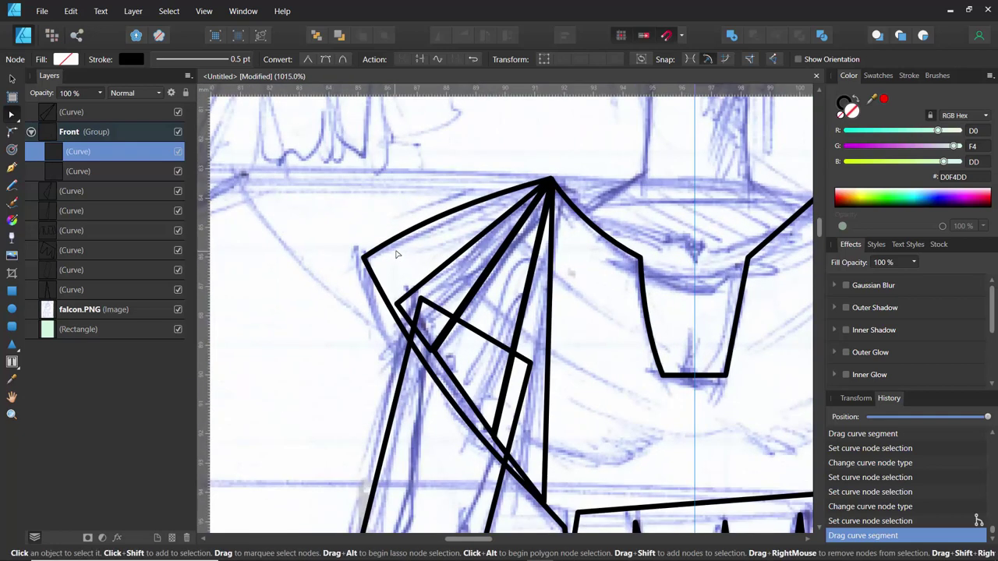
{"action": "left_click", "coordinate": [451, 261]}
{"action": "left_click", "coordinate": [449, 260]}
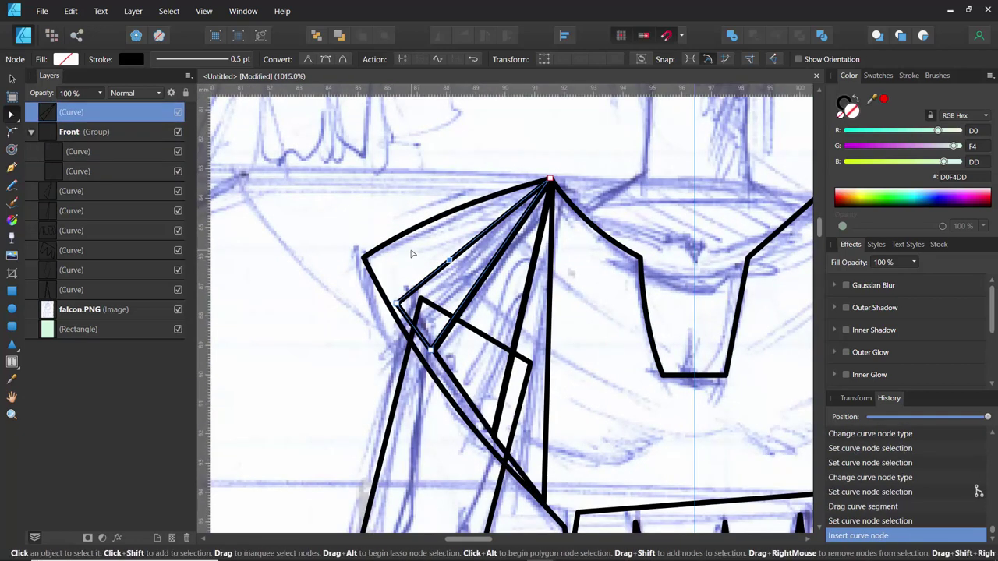
{"action": "key", "text": "ctrl+z"}
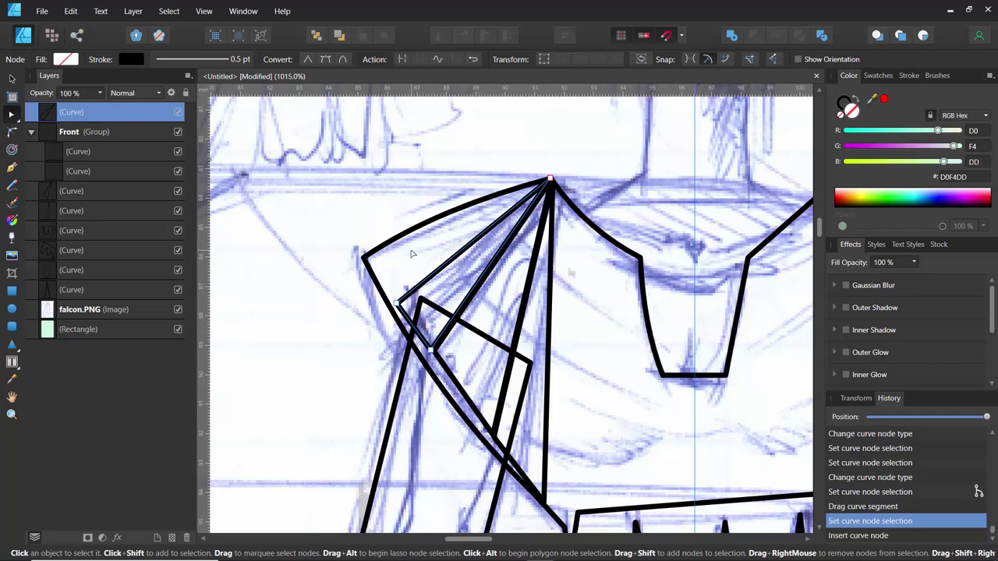
{"action": "left_click", "coordinate": [460, 252]}
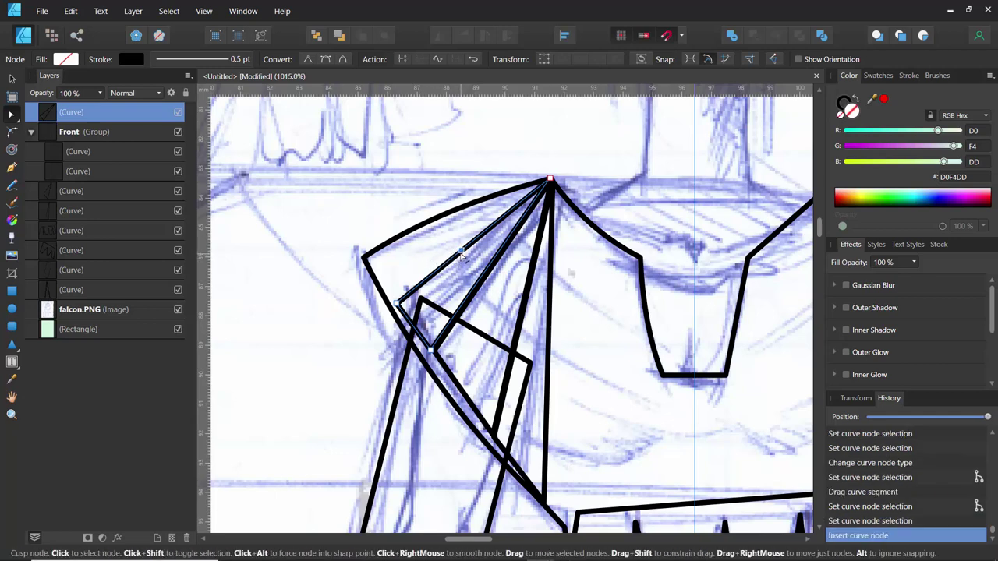
{"action": "left_click_drag", "start_coordinate": [450, 247], "coordinate": [474, 271]}
{"action": "key", "text": "ctrl+z"}
{"action": "key", "text": "ctrl+z"}
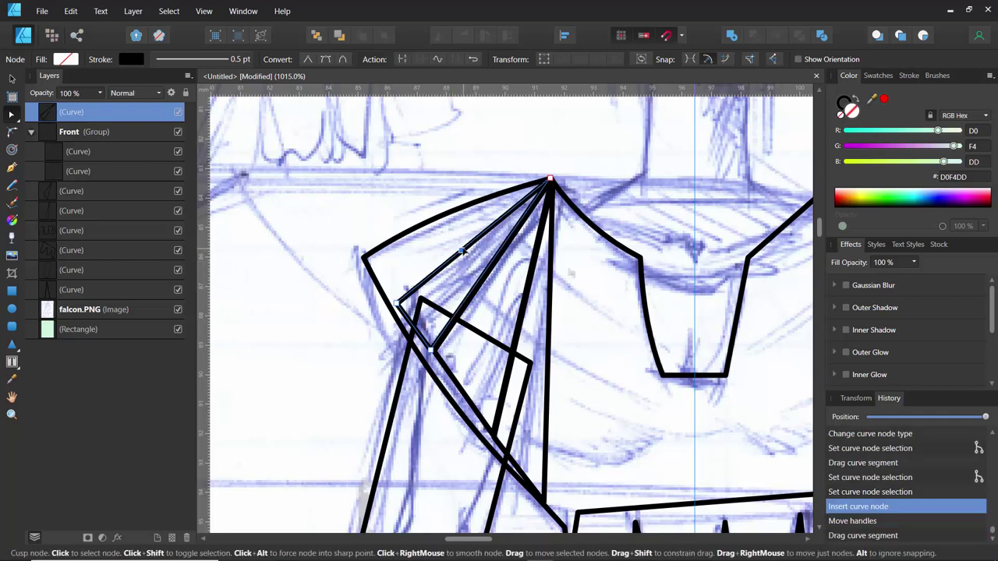
{"action": "key", "text": "ctrl+z"}
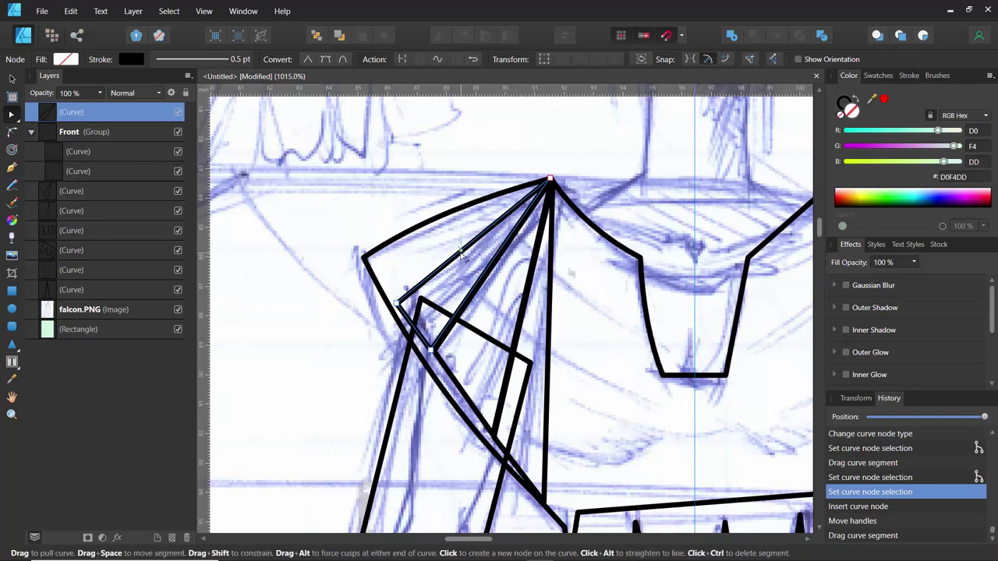
{"action": "left_click_drag", "start_coordinate": [461, 256], "coordinate": [450, 245]}
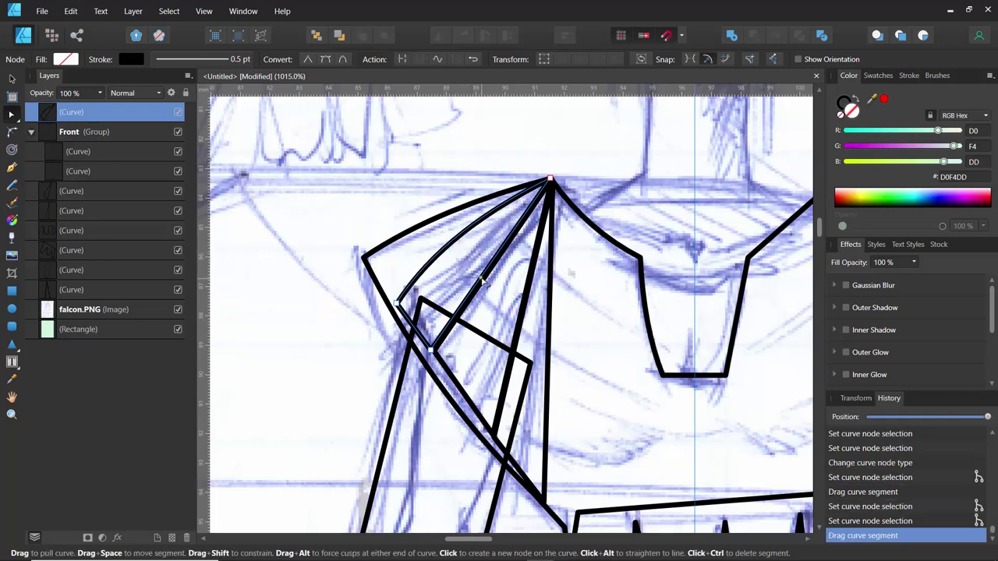
- Reshape the other pleat lines from the shoulder apex into gentle curves
{"action": "left_click_drag", "start_coordinate": [481, 282], "coordinate": [522, 304]}
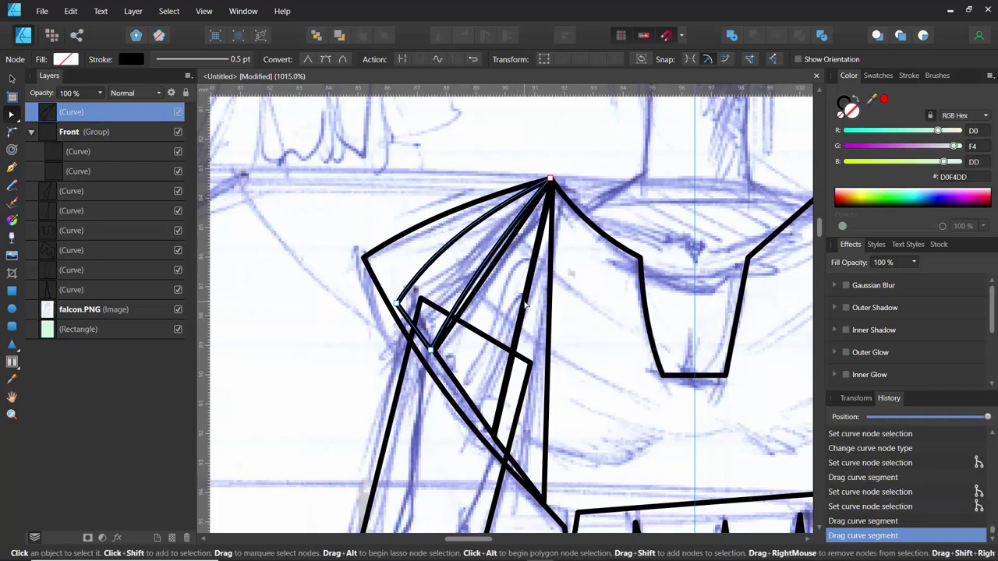
{"action": "left_click", "coordinate": [512, 299]}
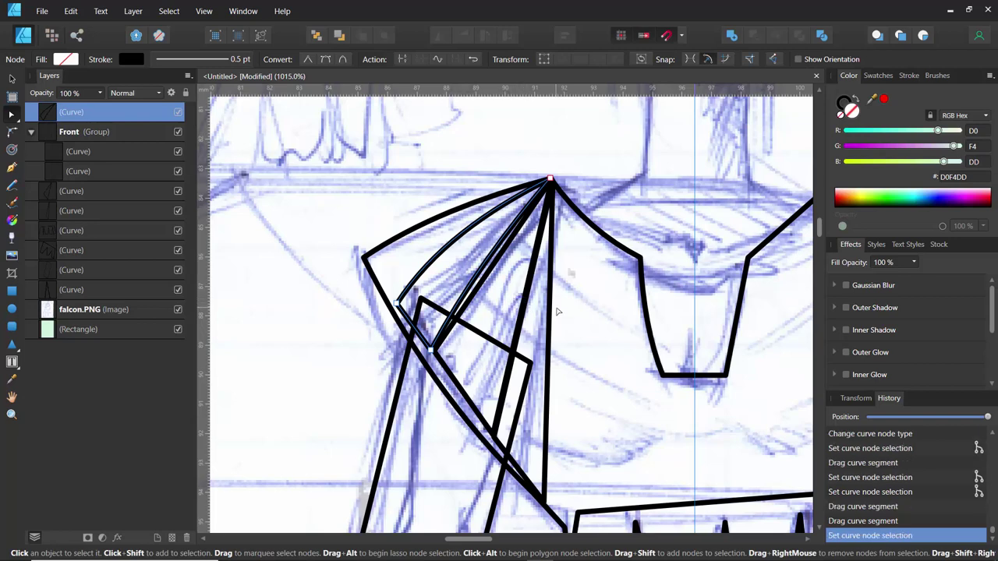
{"action": "left_click", "coordinate": [524, 312]}
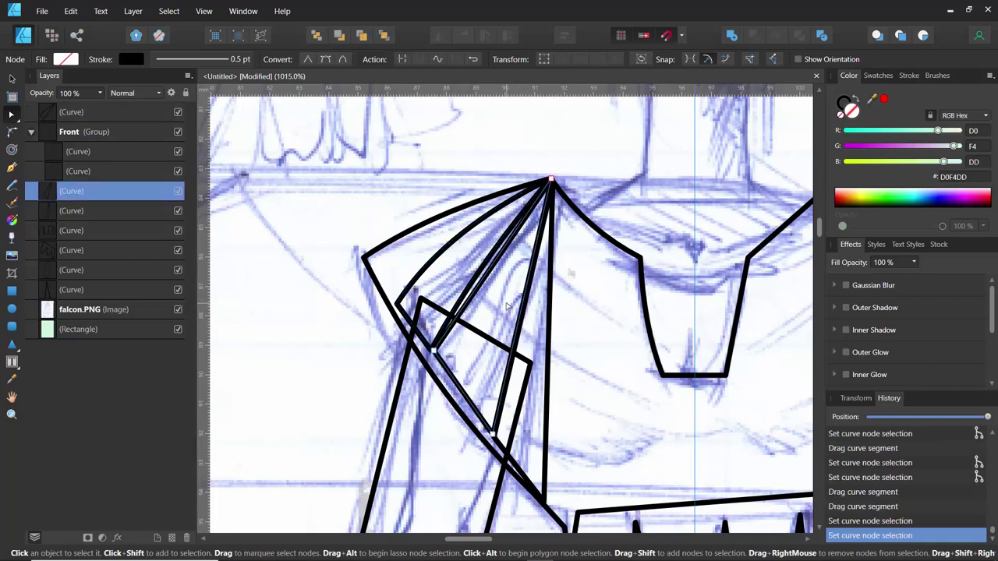
{"action": "left_click_drag", "start_coordinate": [525, 311], "coordinate": [505, 280]}
{"action": "left_click", "coordinate": [545, 333]}
{"action": "scroll", "coordinate": [549, 326], "scroll_direction": "down", "scroll_amount": 5}
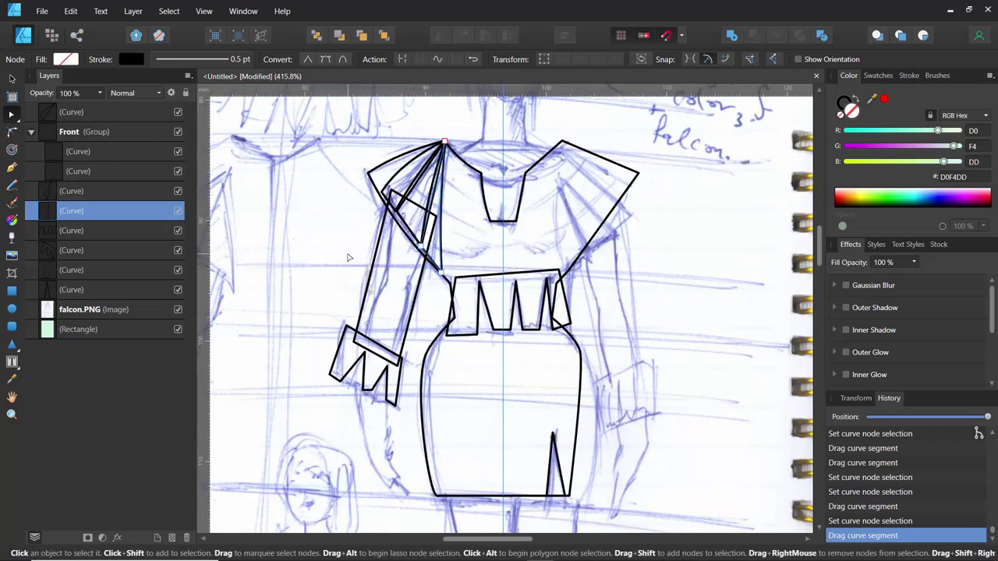
{"action": "scroll", "coordinate": [348, 257], "scroll_direction": "up", "scroll_amount": 5}
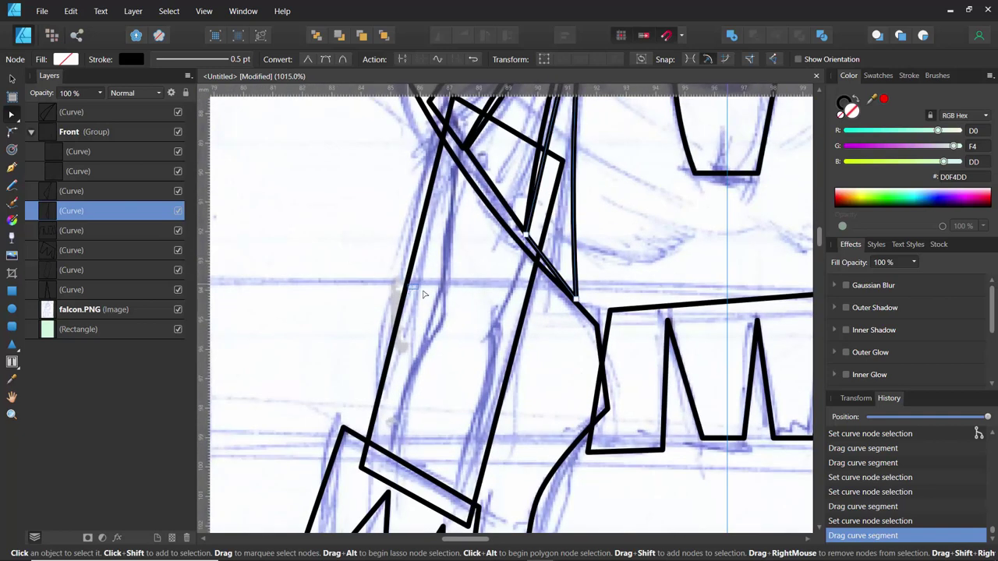
- Bow the outer sleeve edge right and the inner sleeve edge slightly left
{"action": "left_click", "coordinate": [411, 287]}
{"action": "left_click", "coordinate": [407, 286]}
{"action": "left_click_drag", "start_coordinate": [407, 286], "coordinate": [437, 298]}
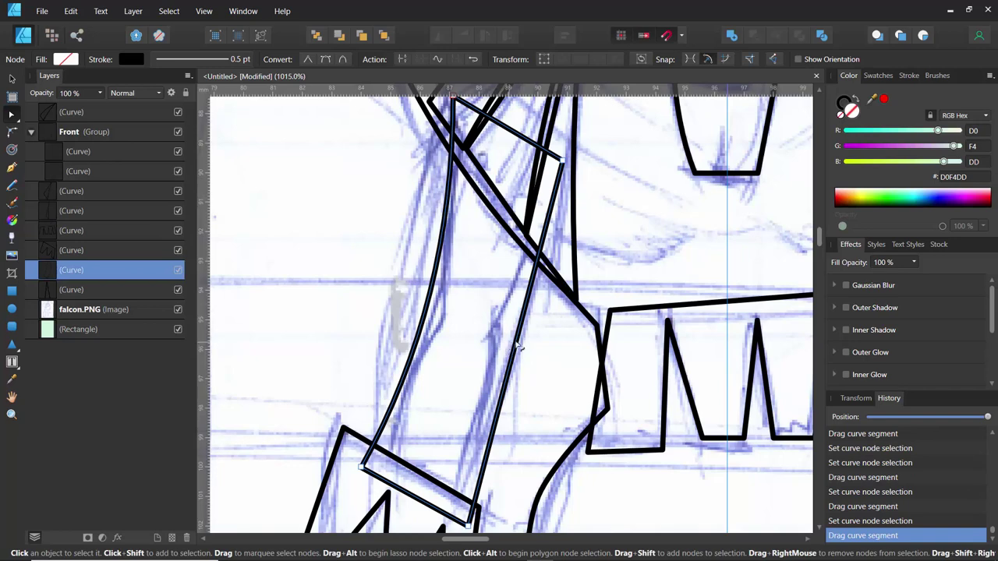
{"action": "left_click_drag", "start_coordinate": [510, 348], "coordinate": [498, 341]}
{"action": "scroll", "coordinate": [354, 286], "scroll_direction": "down", "scroll_amount": 4}
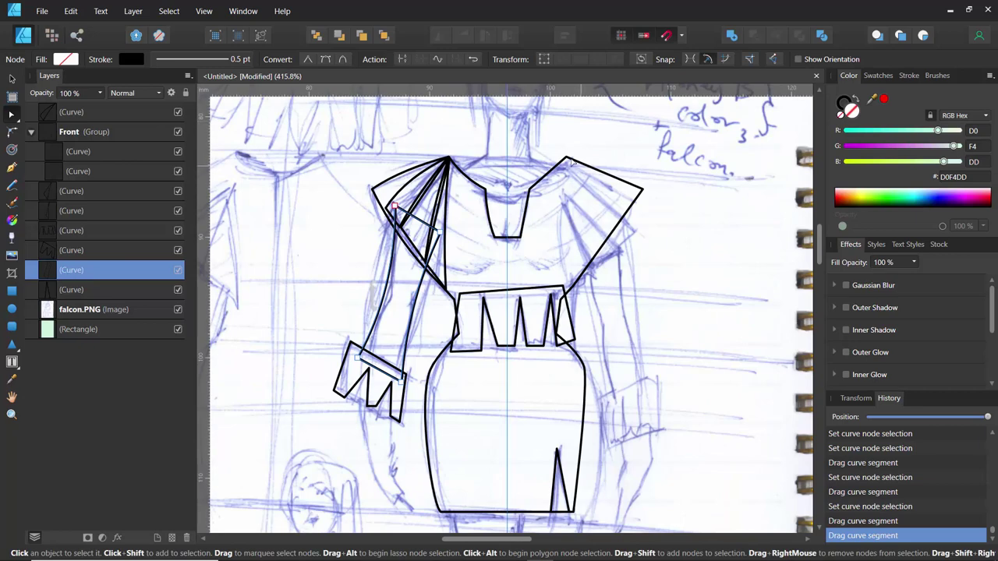
{"action": "left_click", "coordinate": [12, 79]}
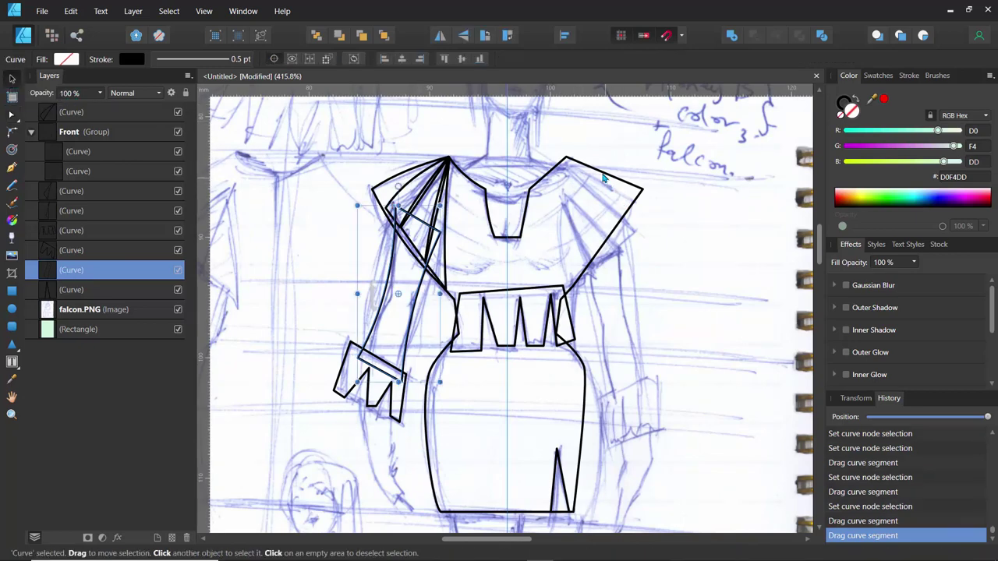
- Fill the Front dress group with a pink swatch
{"action": "left_click", "coordinate": [602, 178]}
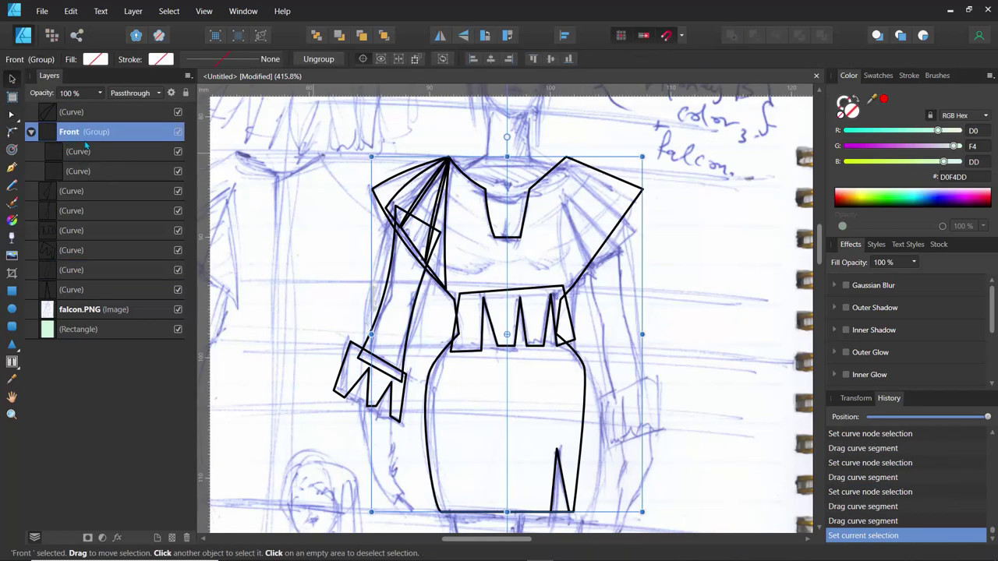
{"action": "left_click", "coordinate": [95, 60]}
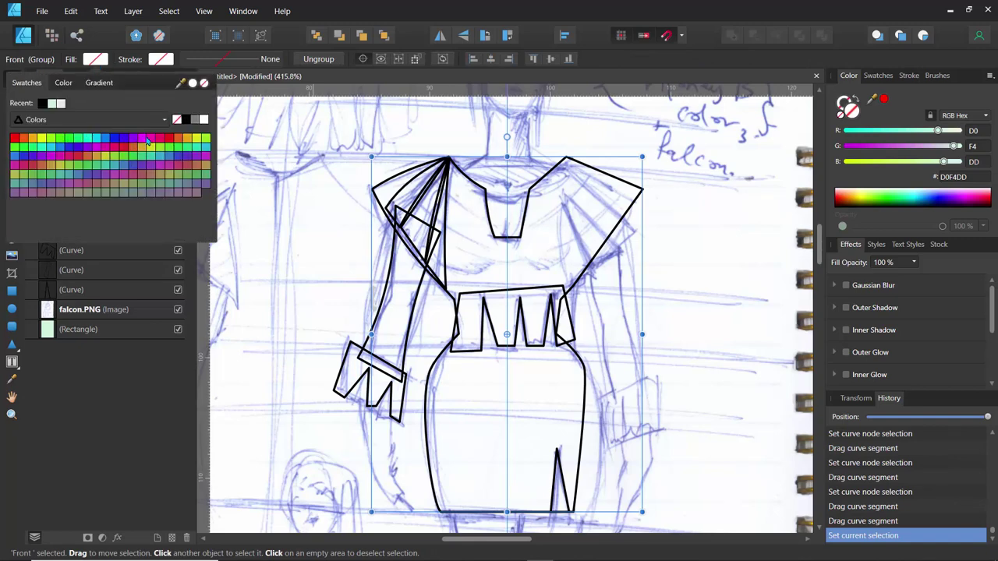
{"action": "left_click", "coordinate": [159, 141]}
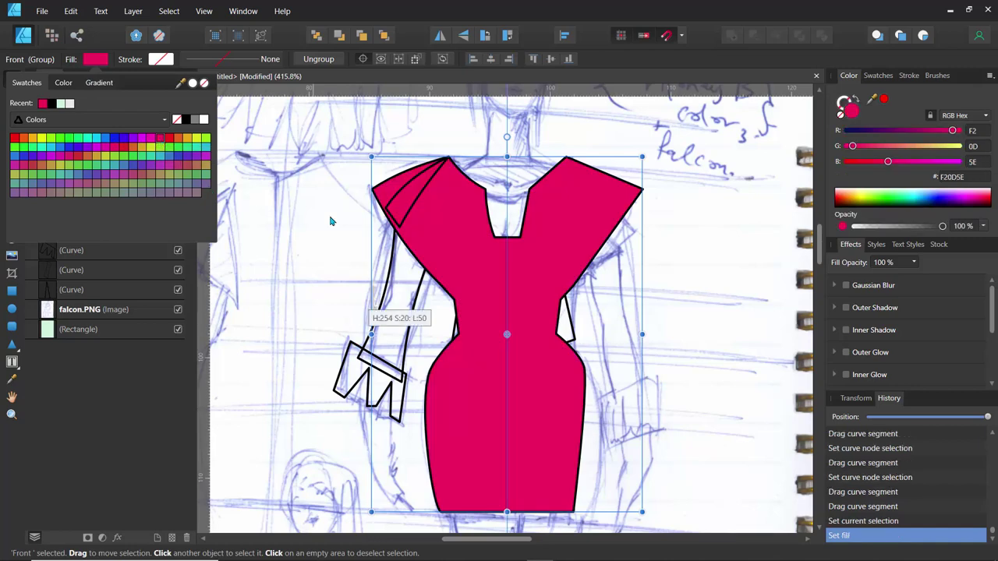
{"action": "left_click", "coordinate": [308, 235]}
{"action": "left_click", "coordinate": [308, 235]}
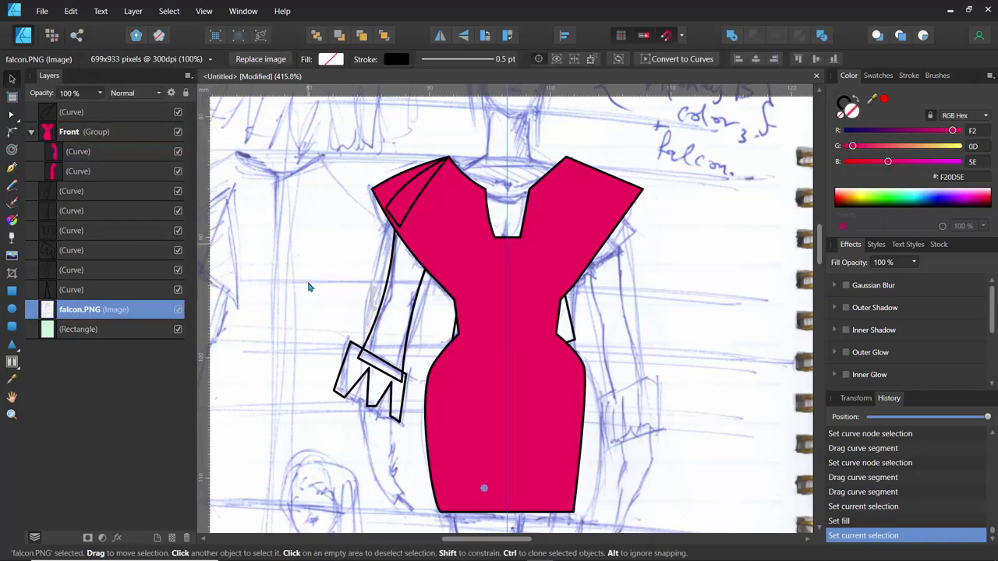
{"action": "left_click", "coordinate": [31, 131]}
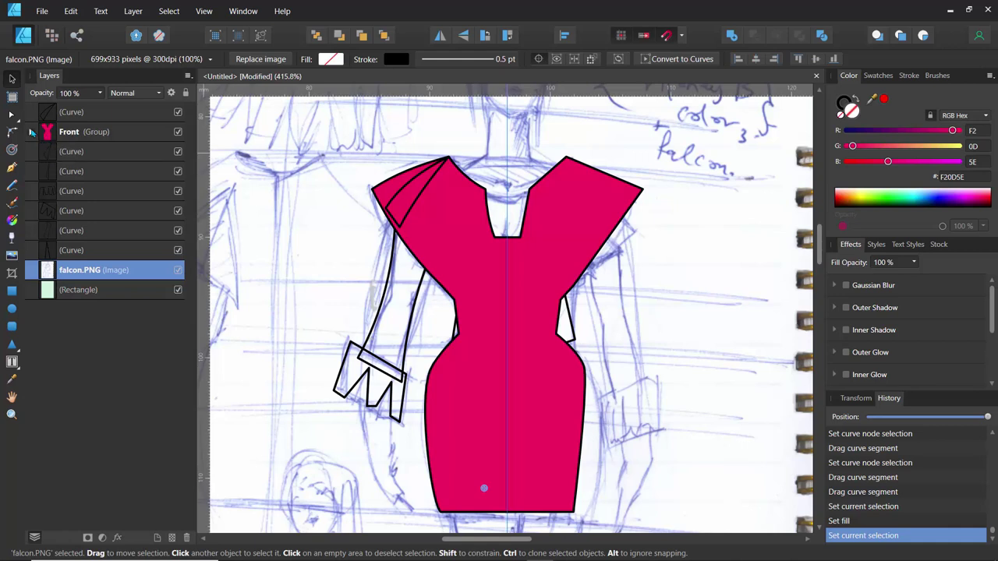
{"action": "left_click", "coordinate": [32, 131]}
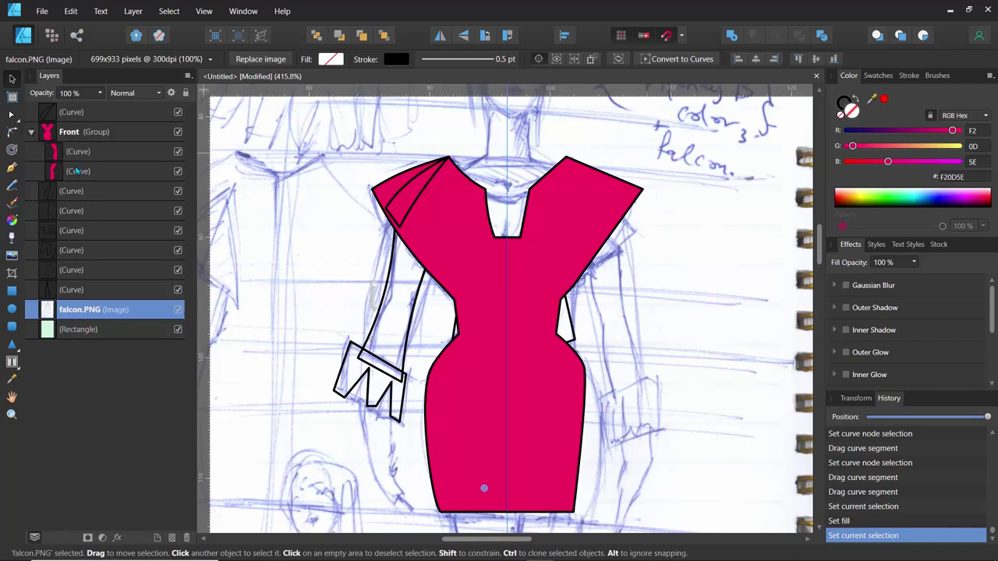
- Adjust the Front group's fill in the Color panel to magenta B8068E
{"action": "left_click", "coordinate": [64, 138]}
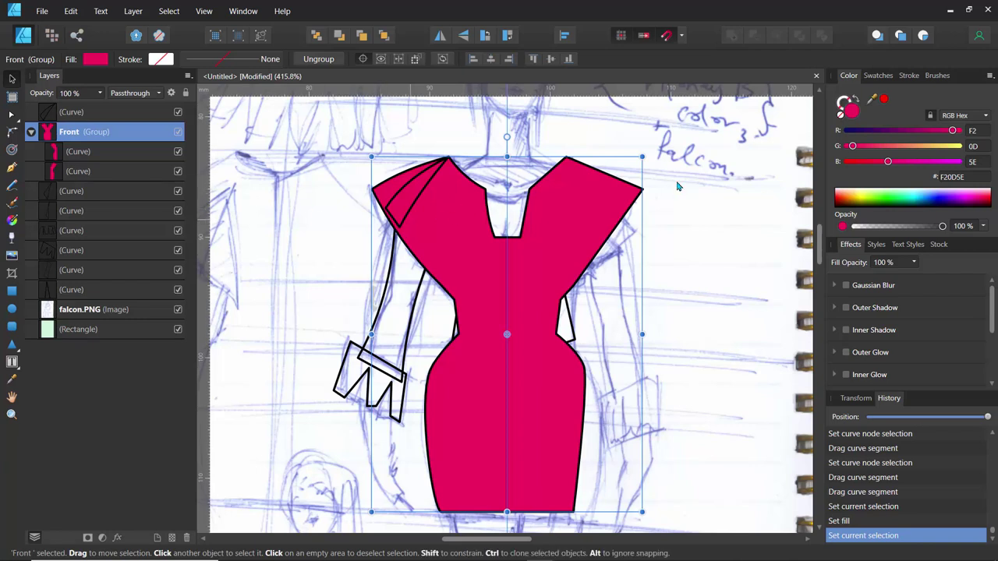
{"action": "left_click", "coordinate": [993, 77]}
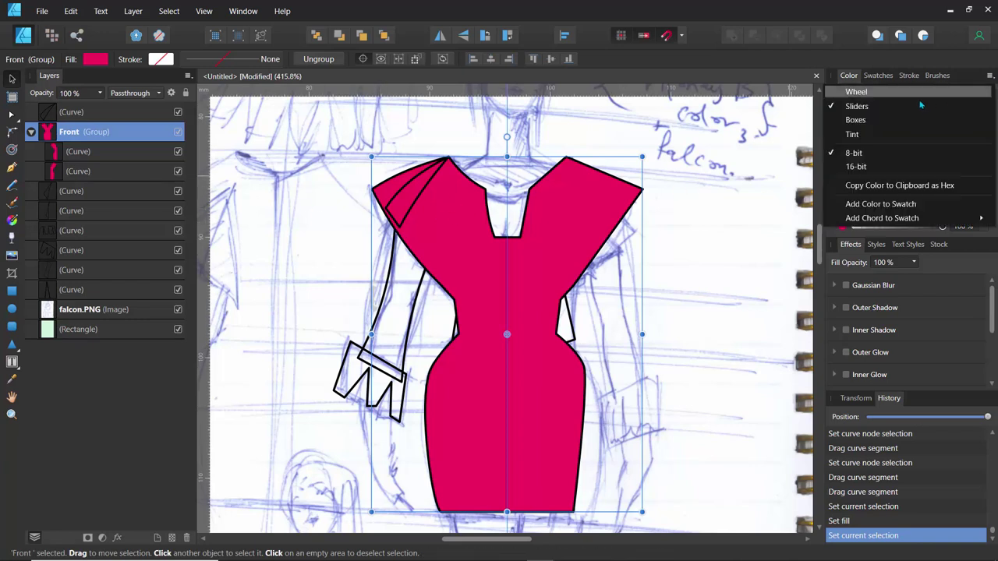
{"action": "left_click", "coordinate": [873, 104]}
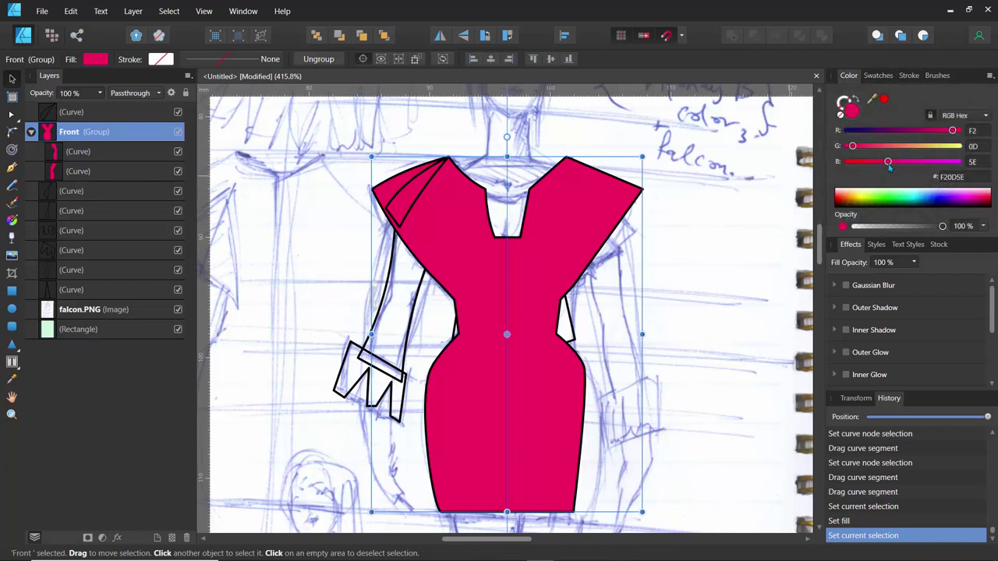
{"action": "left_click_drag", "start_coordinate": [888, 163], "coordinate": [926, 131]}
{"action": "mouse_move", "coordinate": [852, 145]}
{"action": "left_mouse_down"}
{"action": "mouse_move", "coordinate": [896, 149]}
{"action": "mouse_move", "coordinate": [852, 157]}
{"action": "left_mouse_up"}
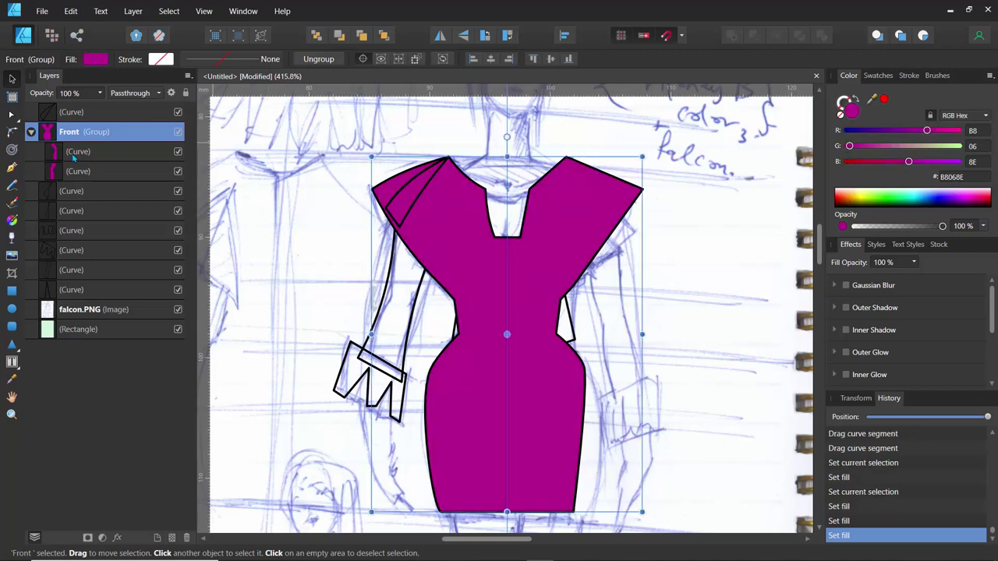
{"action": "left_click", "coordinate": [73, 157]}
{"action": "left_click", "coordinate": [73, 173]}
- Move the top curve beneath the Front group and select the shoulder pleat curve
{"action": "left_click", "coordinate": [81, 196]}
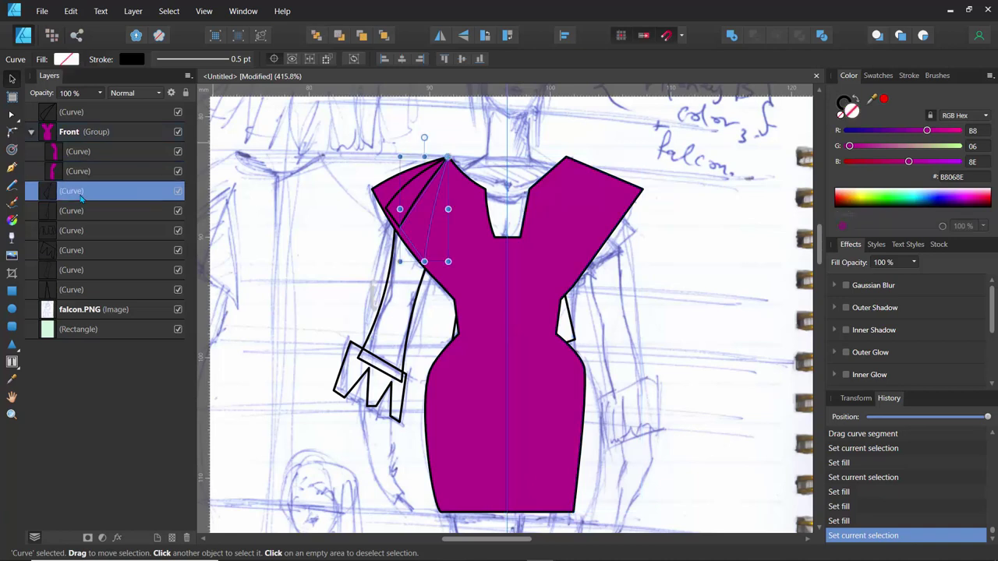
{"action": "left_click", "coordinate": [81, 214]}
{"action": "left_click", "coordinate": [83, 232]}
{"action": "left_click", "coordinate": [86, 251]}
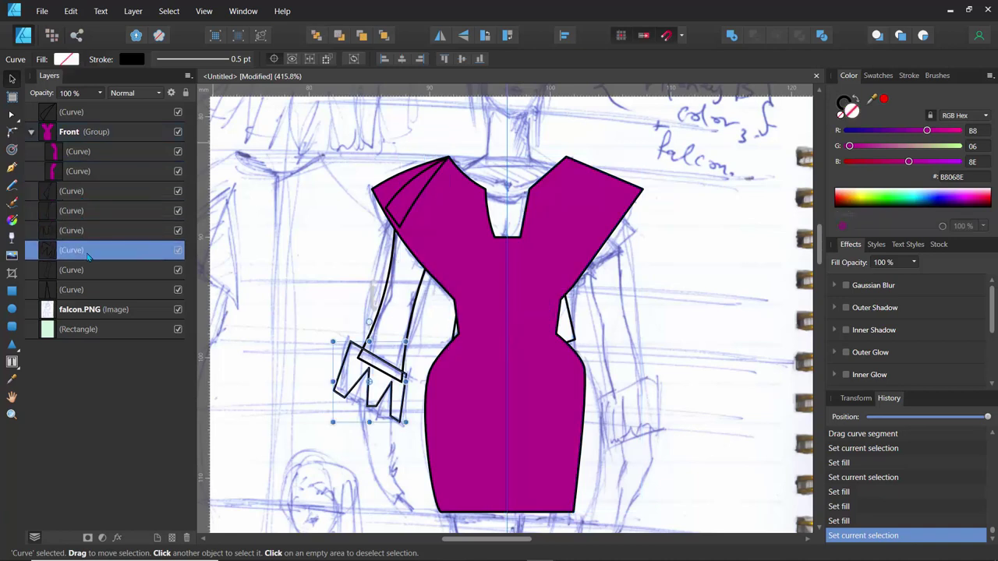
{"action": "left_click", "coordinate": [88, 270]}
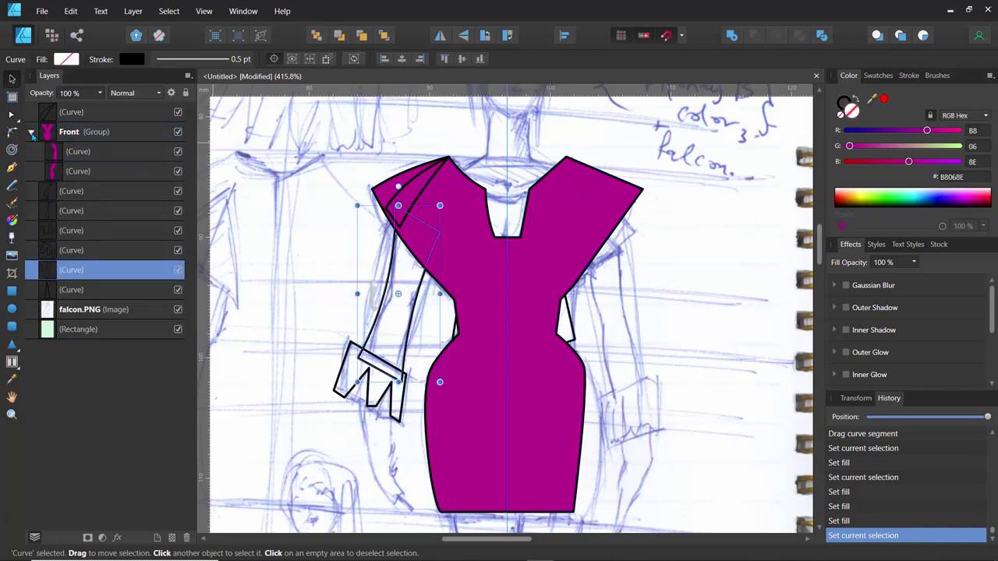
{"action": "left_click", "coordinate": [31, 132]}
{"action": "left_click_drag", "start_coordinate": [68, 115], "coordinate": [73, 147]}
{"action": "left_click", "coordinate": [53, 140]}
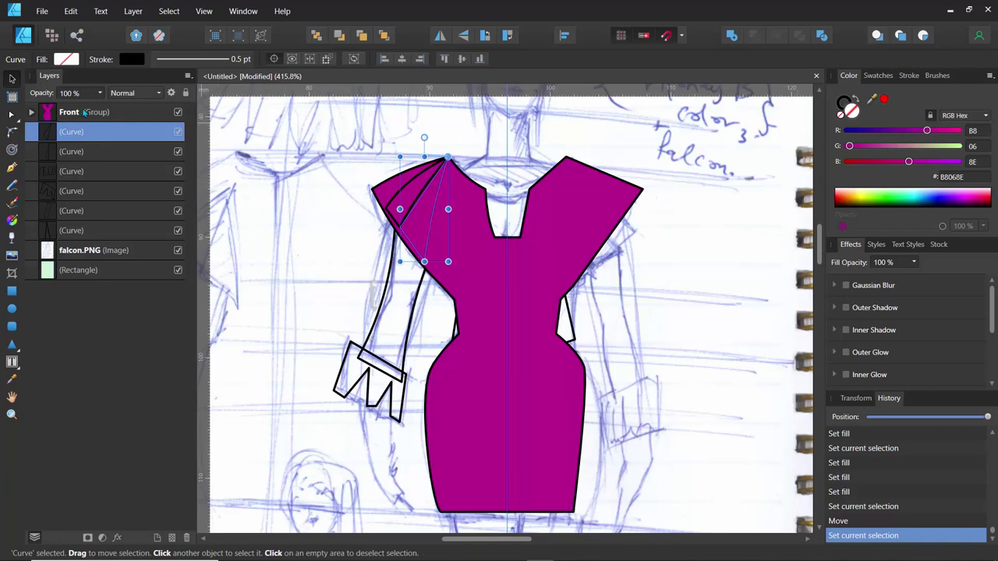
- Fill the first shoulder pleat with soft pink while the magenta dress is hidden
{"action": "left_click", "coordinate": [580, 178]}
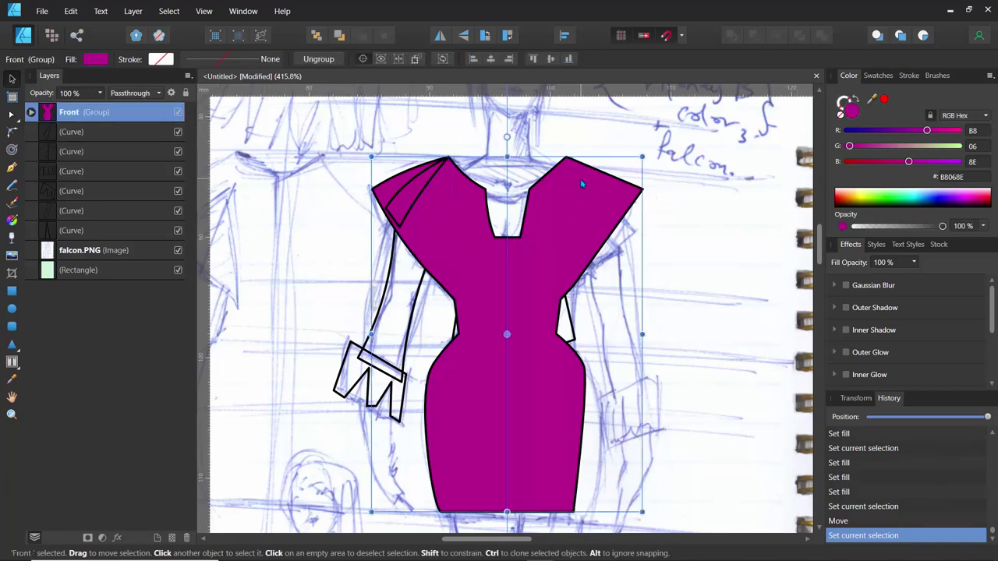
{"action": "left_click", "coordinate": [178, 113]}
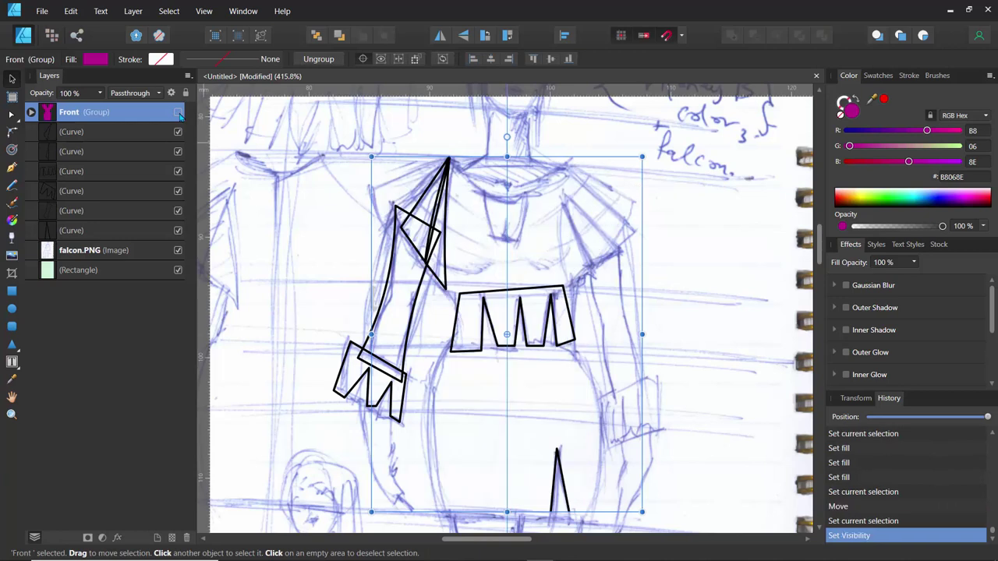
{"action": "left_click", "coordinate": [102, 133]}
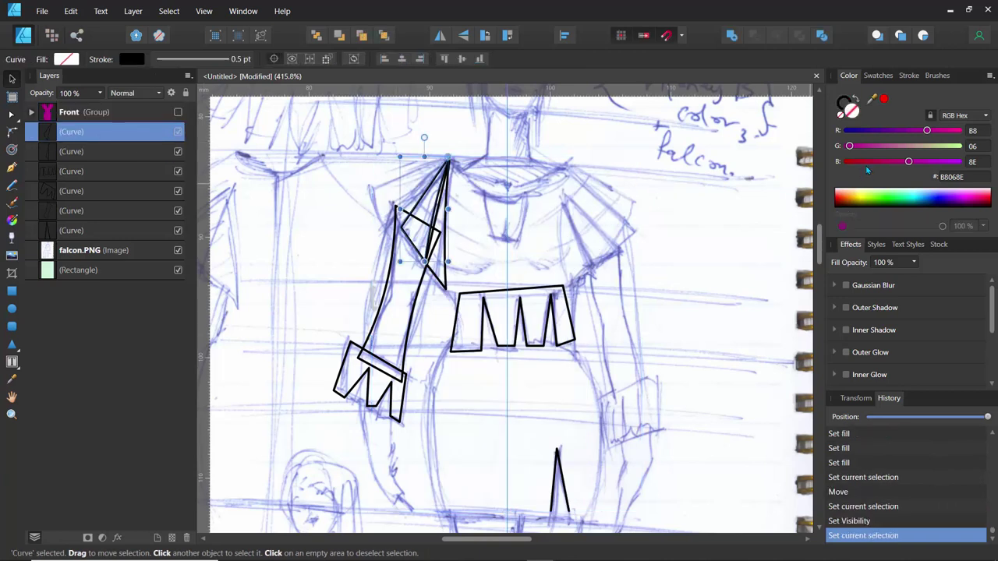
{"action": "left_click_drag", "start_coordinate": [849, 147], "coordinate": [890, 150]}
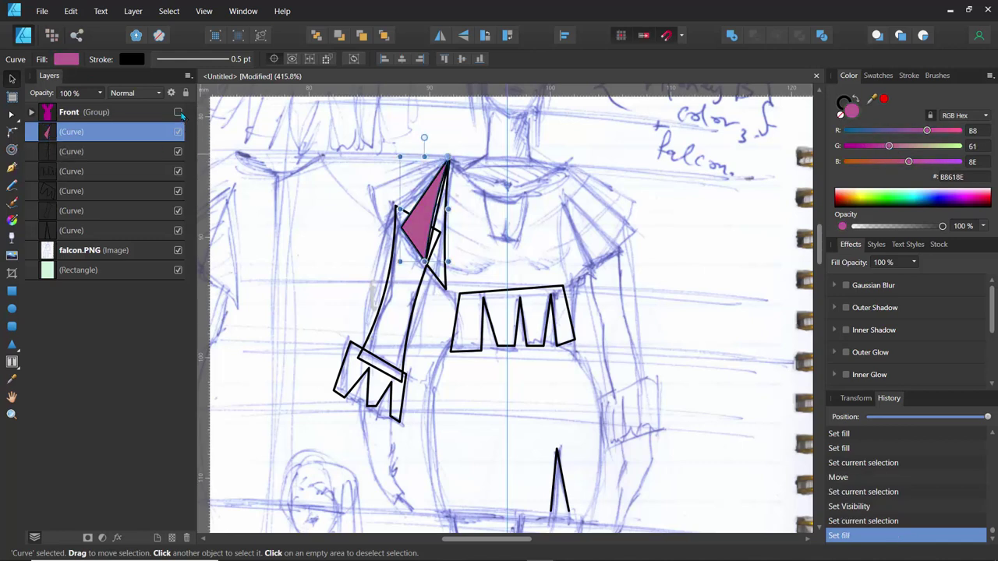
{"action": "left_click", "coordinate": [178, 112]}
- Move the pink pleat and the curve below it above the Front dress group
{"action": "left_click", "coordinate": [59, 152]}
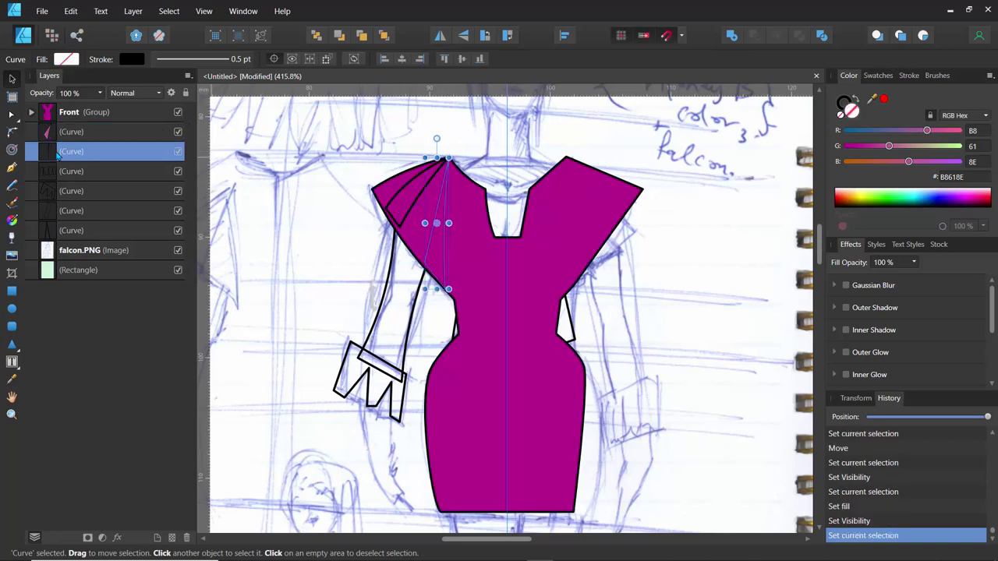
{"action": "left_click", "coordinate": [69, 134]}
{"action": "left_click_drag", "start_coordinate": [70, 134], "coordinate": [64, 107]}
{"action": "left_click", "coordinate": [65, 152]}
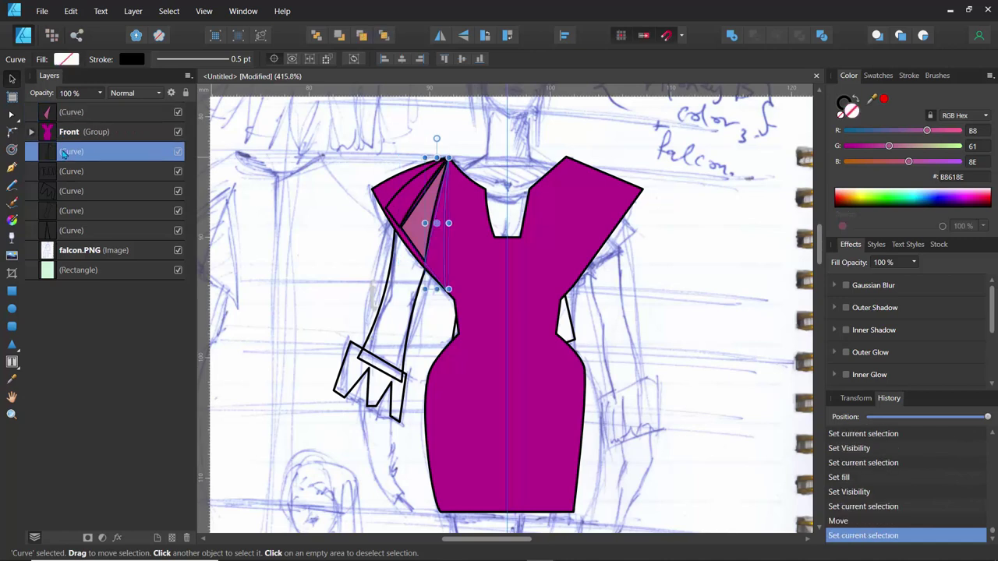
{"action": "left_click_drag", "start_coordinate": [68, 153], "coordinate": [69, 111]}
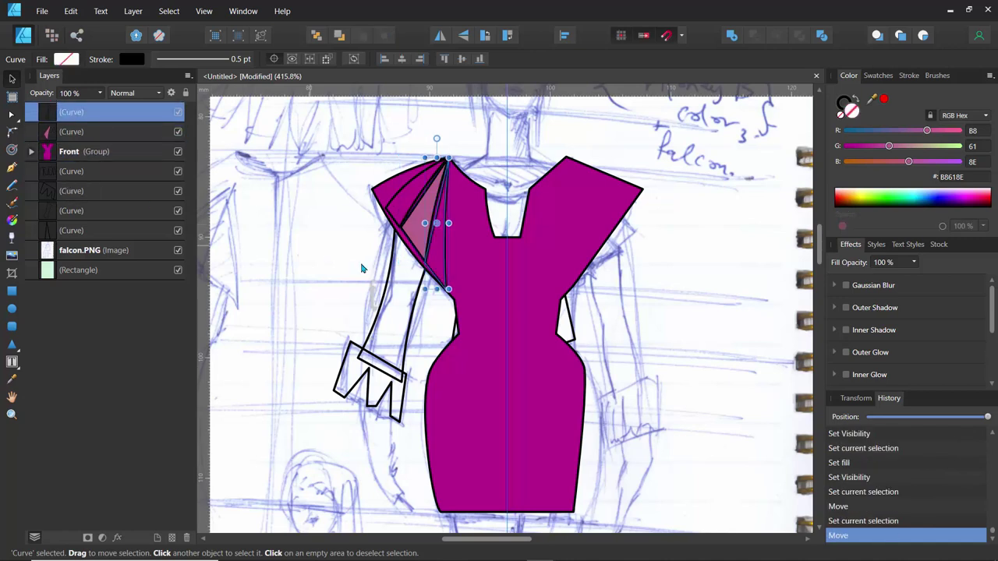
{"action": "left_click", "coordinate": [391, 206]}
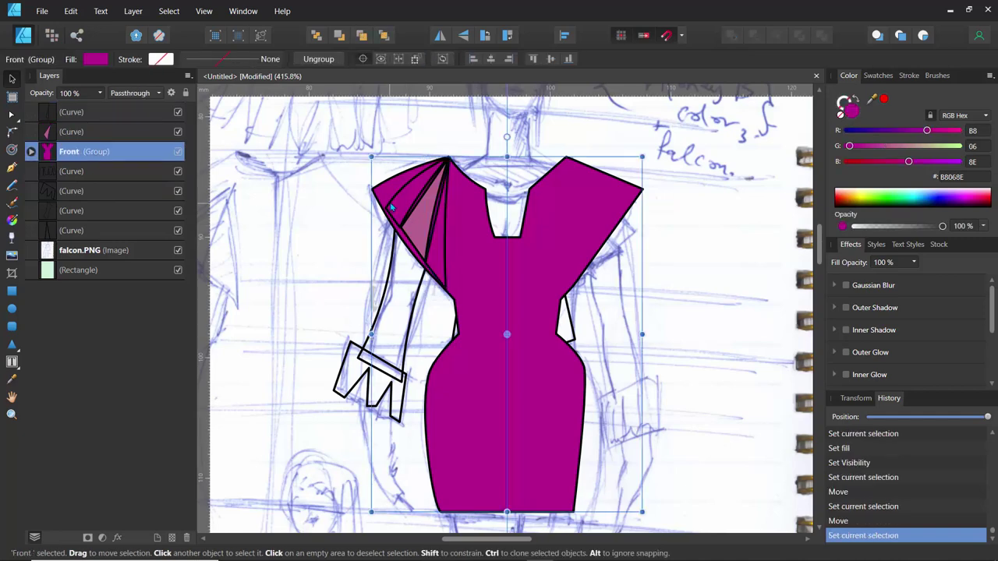
{"action": "left_click", "coordinate": [51, 112]}
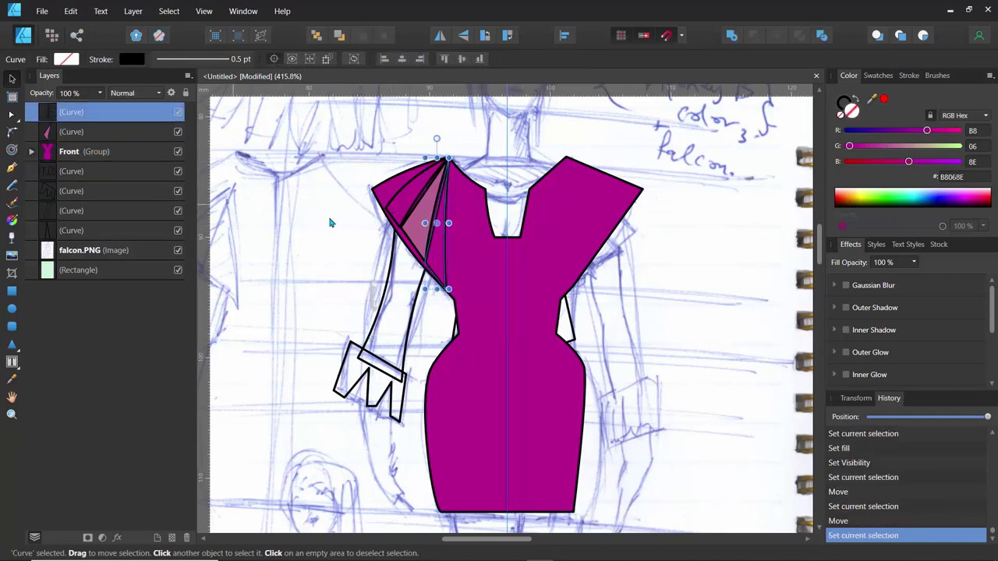
- Fill the unfilled pleat with pink sampled using the Color Picker
{"action": "scroll", "coordinate": [373, 196], "scroll_direction": "up", "scroll_amount": 2}
{"action": "scroll", "coordinate": [374, 196], "scroll_direction": "up", "scroll_amount": 2}
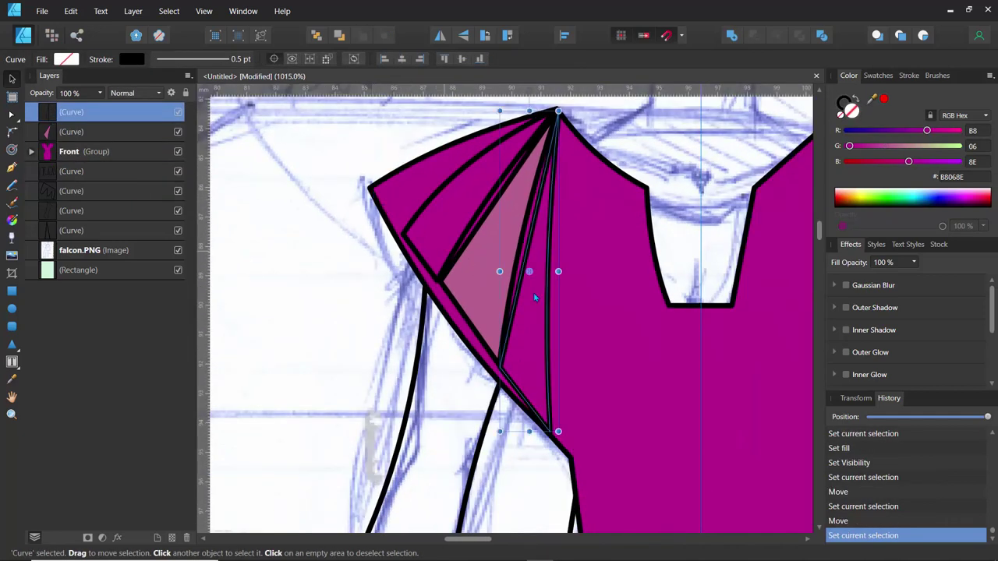
{"action": "left_click", "coordinate": [68, 132]}
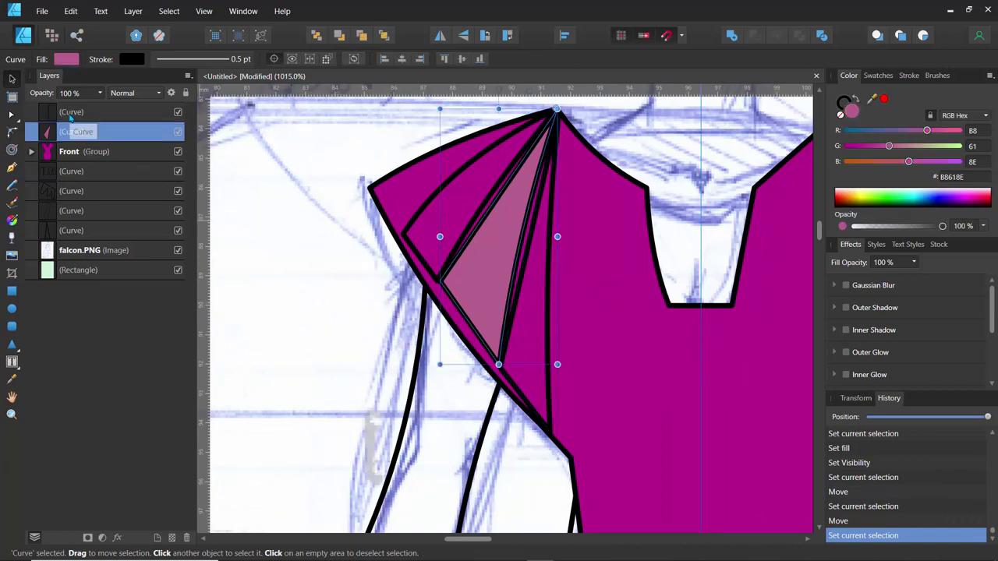
{"action": "left_click", "coordinate": [70, 117]}
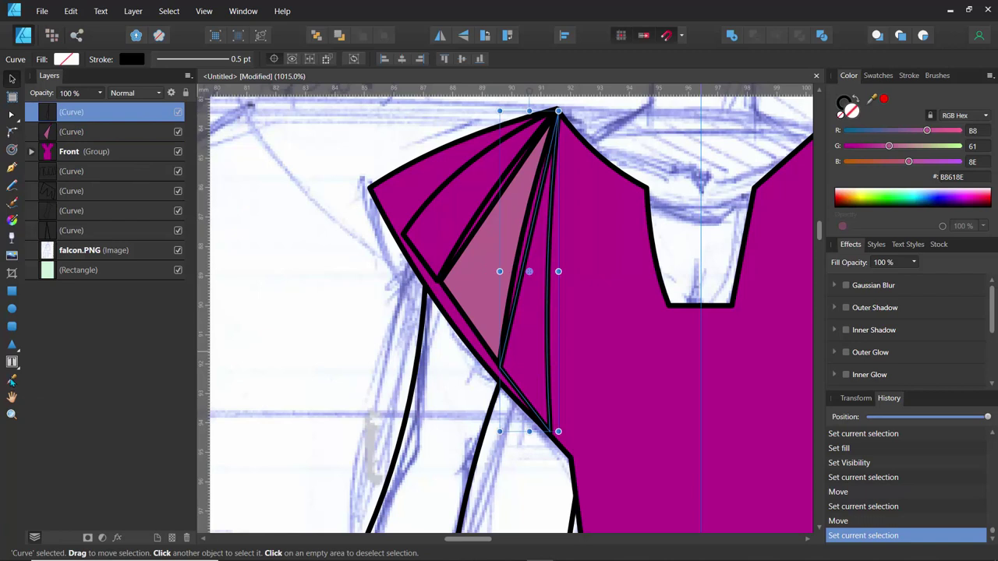
{"action": "left_click", "coordinate": [12, 380]}
{"action": "left_click", "coordinate": [462, 284]}
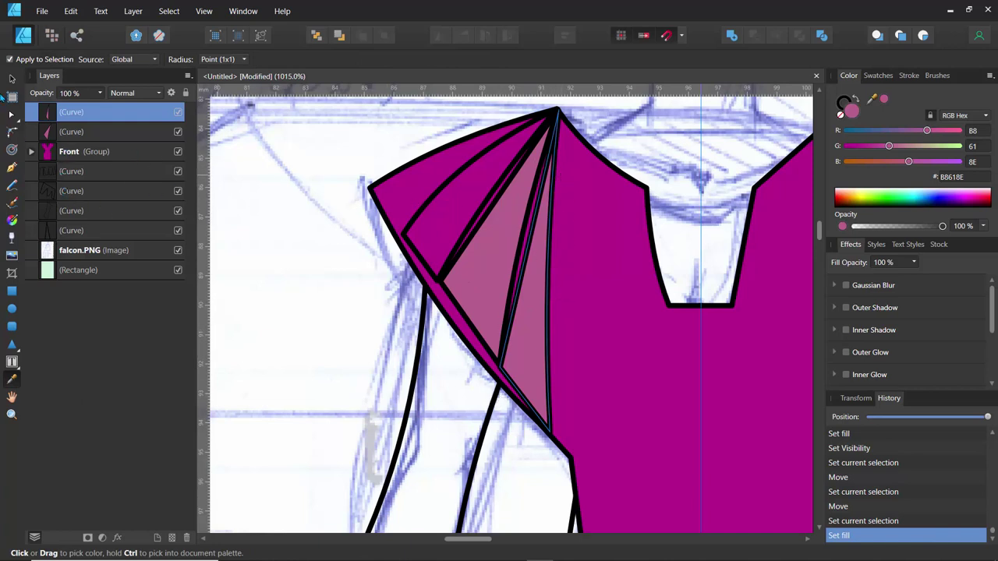
- Fill the pleat inside the dress group with sampled B8618E and move it to the top
{"action": "left_click", "coordinate": [13, 79]}
{"action": "left_click", "coordinate": [458, 181]}
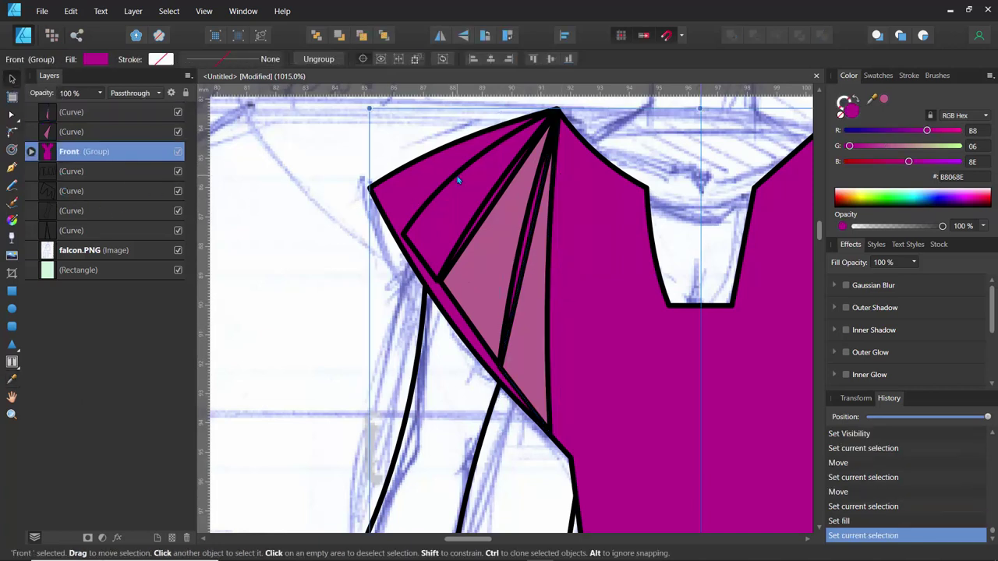
{"action": "double_click", "coordinate": [458, 181]}
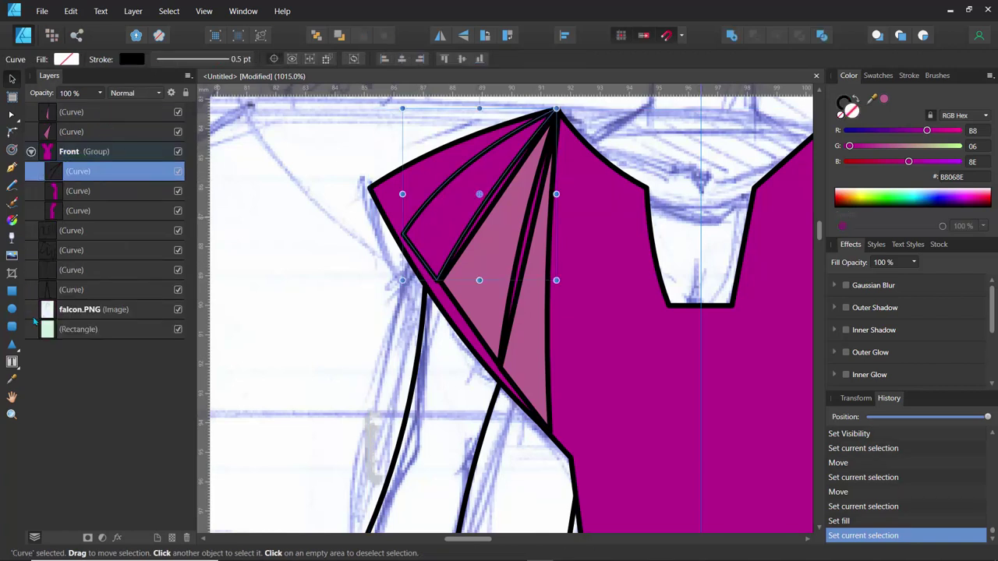
{"action": "key", "text": "i"}
{"action": "left_click", "coordinate": [478, 255]}
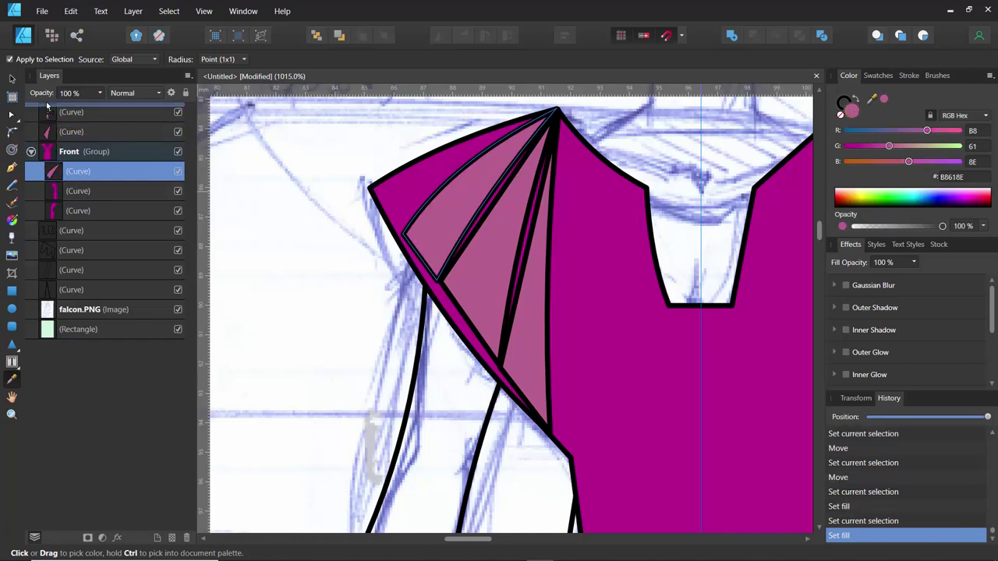
{"action": "left_click_drag", "start_coordinate": [52, 171], "coordinate": [47, 105]}
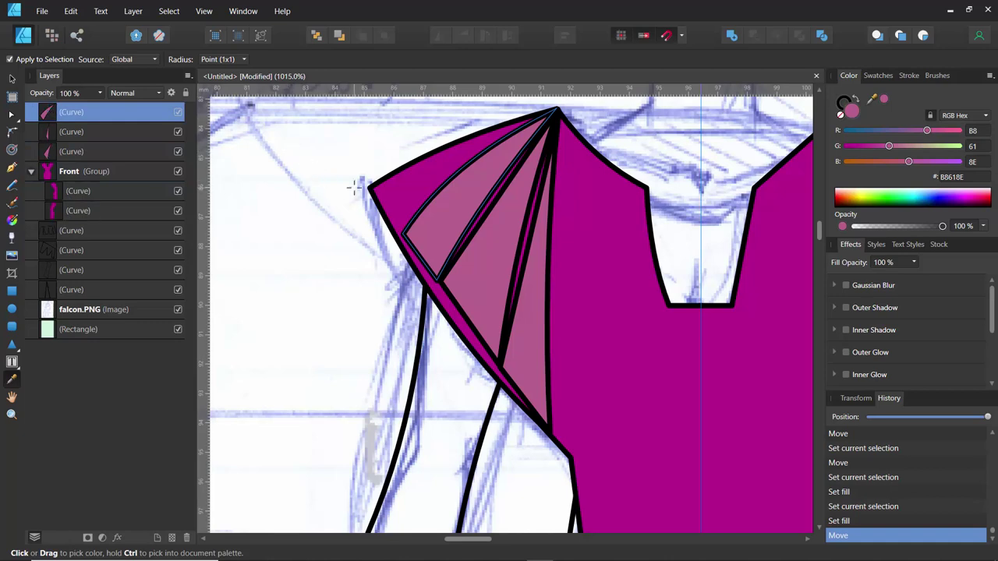
- Select the sleeve curve in Layers and give it a lighter lilac fill
{"action": "scroll", "coordinate": [354, 187], "scroll_direction": "down", "scroll_amount": 3}
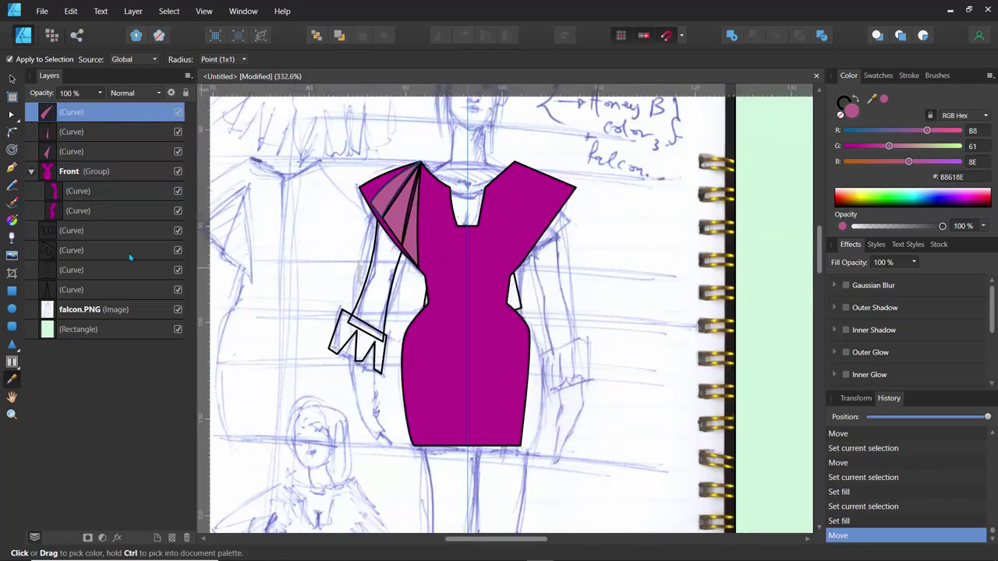
{"action": "left_click", "coordinate": [70, 211]}
{"action": "left_click", "coordinate": [76, 251]}
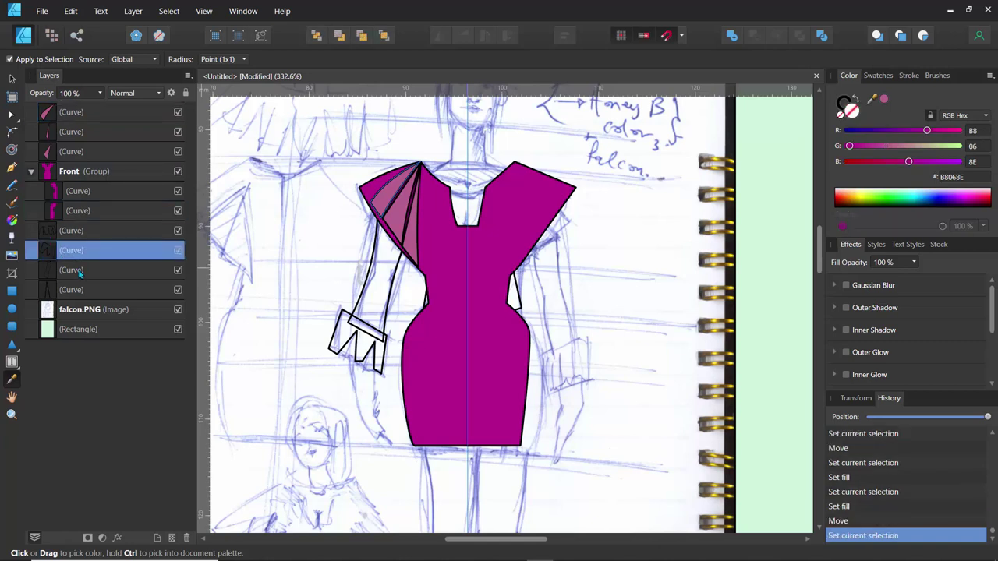
{"action": "left_click", "coordinate": [80, 271]}
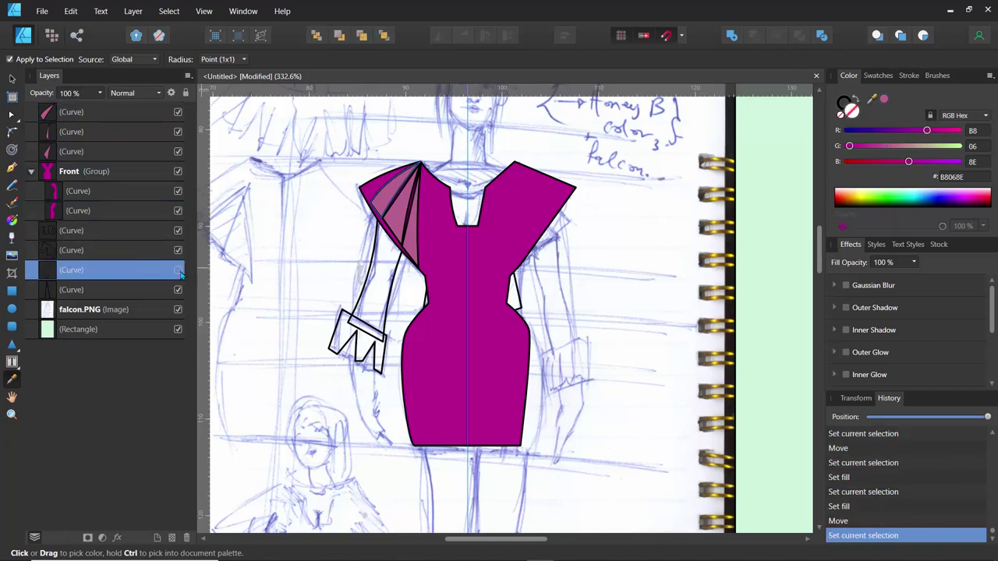
{"action": "left_click", "coordinate": [179, 269]}
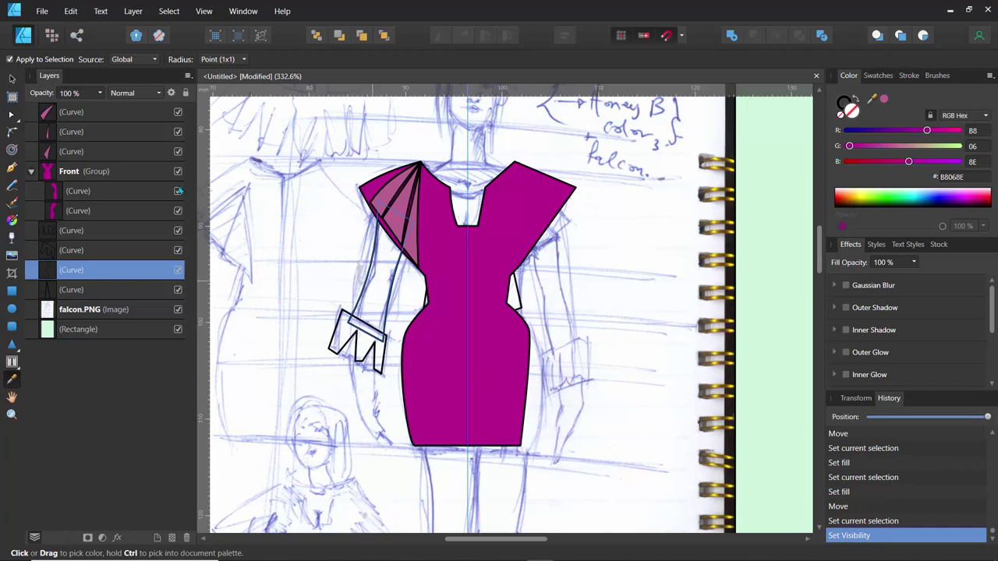
{"action": "key", "text": "v"}
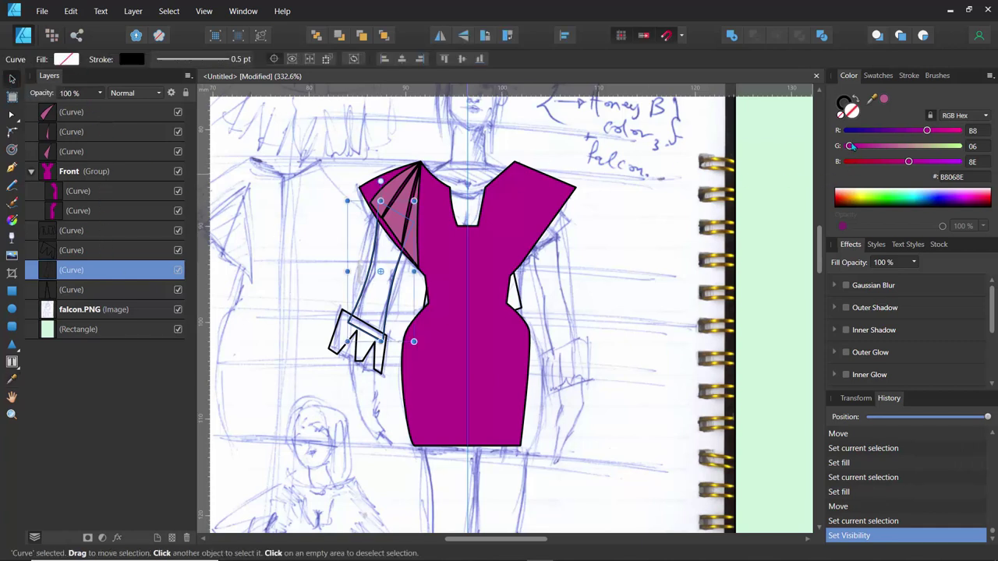
{"action": "left_click_drag", "start_coordinate": [850, 146], "coordinate": [929, 163]}
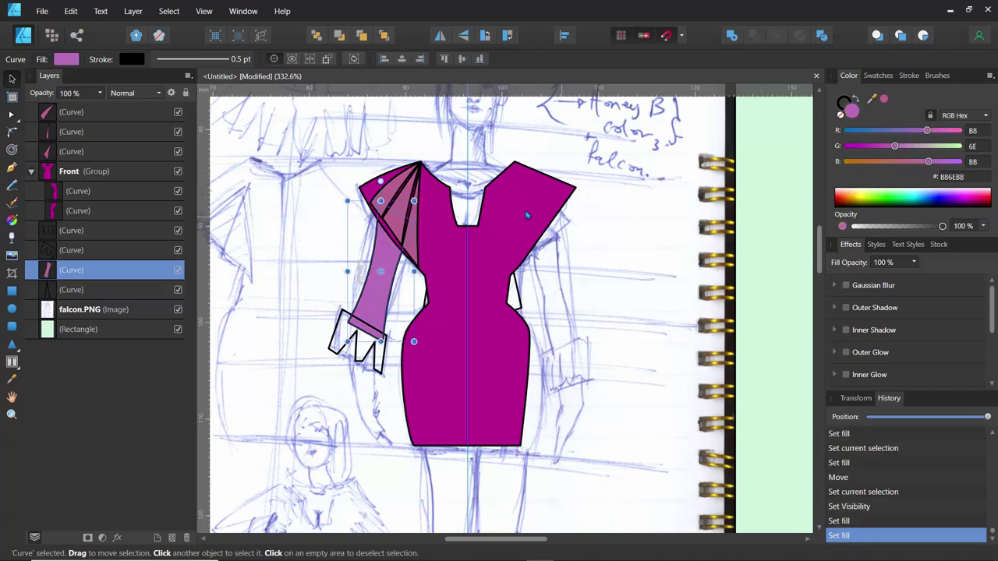
- Reshape the cuff's left edge and right zigzag segments with the Node tool
{"action": "left_click", "coordinate": [268, 198]}
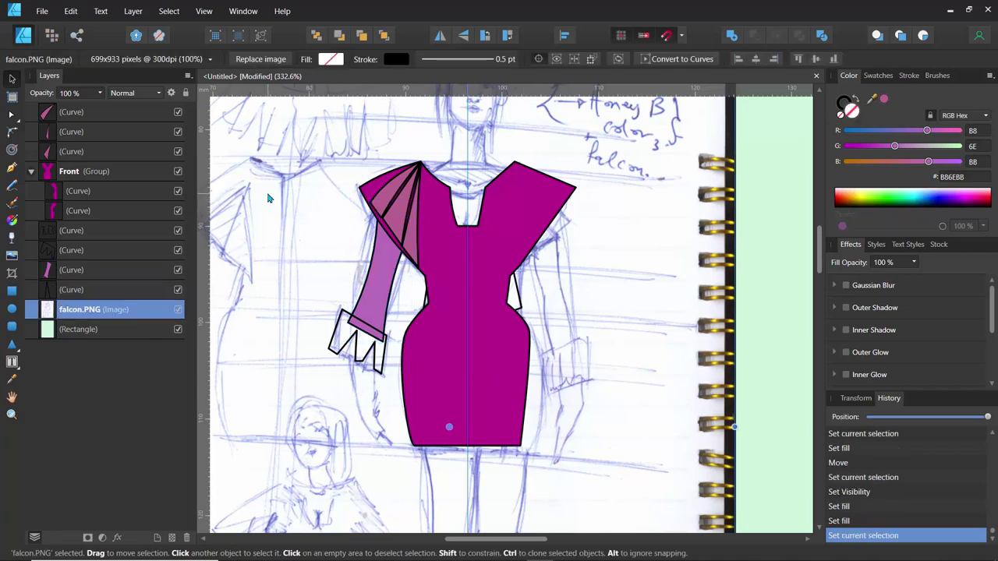
{"action": "left_click", "coordinate": [348, 316]}
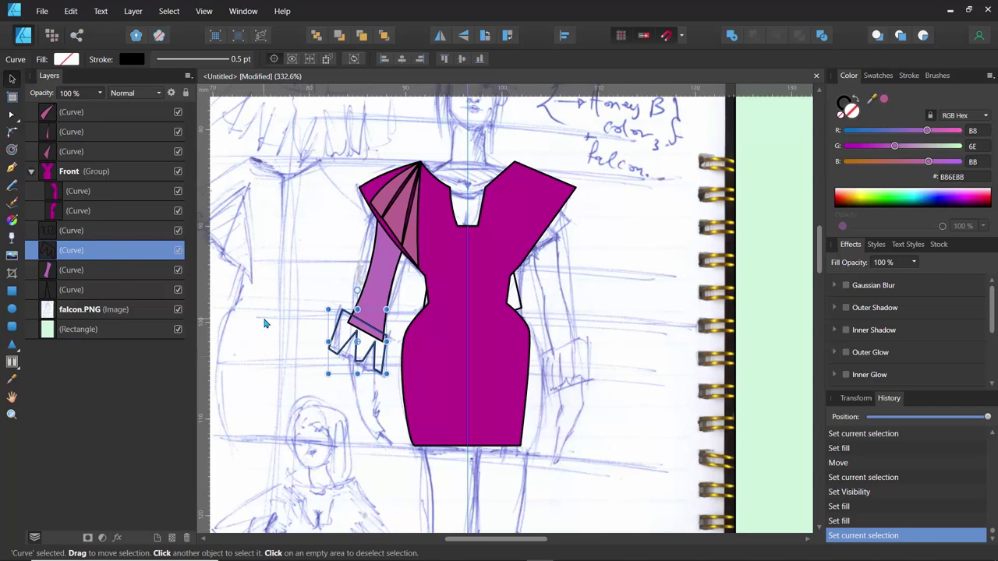
{"action": "scroll", "coordinate": [265, 324], "scroll_direction": "up", "scroll_amount": 5}
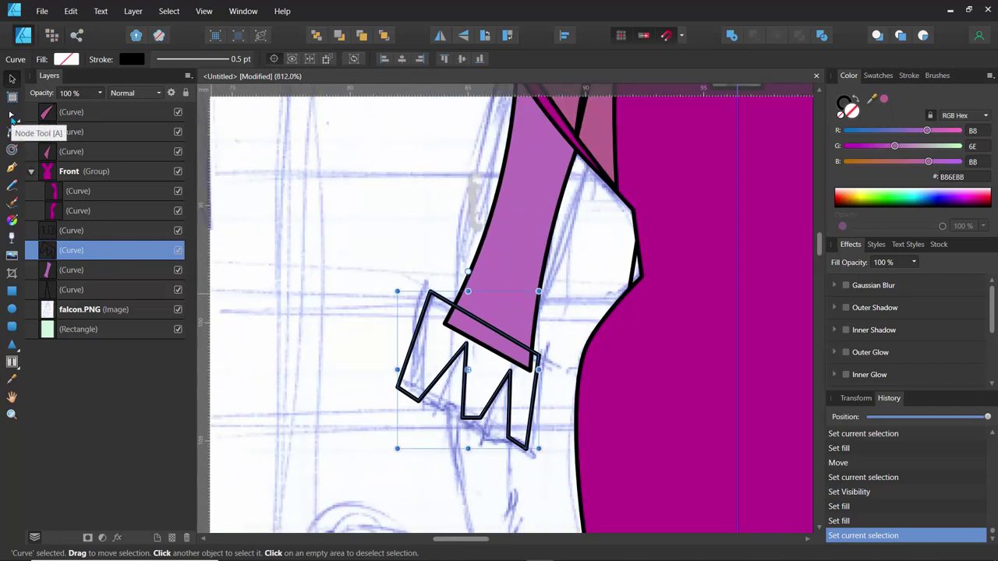
{"action": "left_click", "coordinate": [11, 116]}
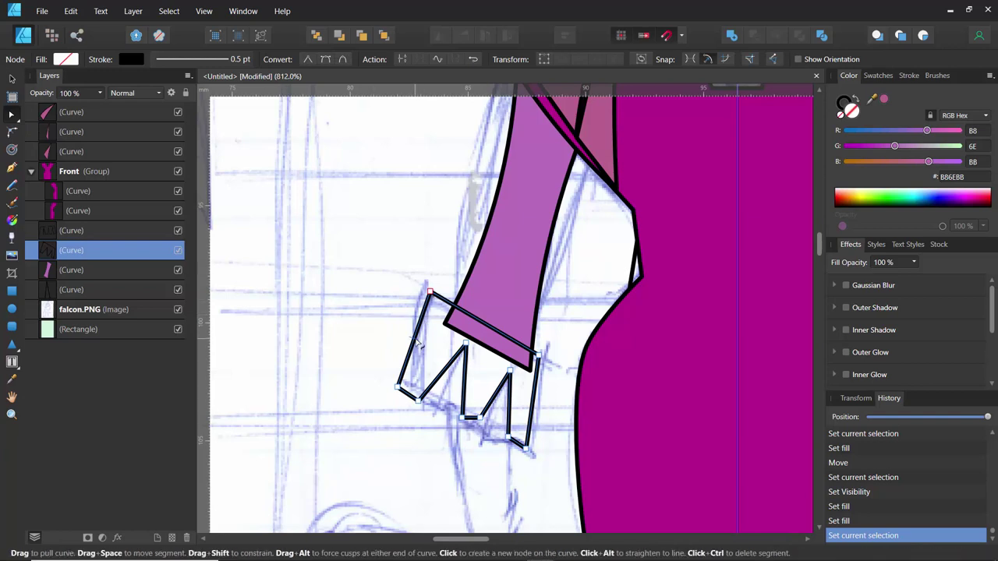
{"action": "left_click_drag", "start_coordinate": [419, 345], "coordinate": [460, 385]}
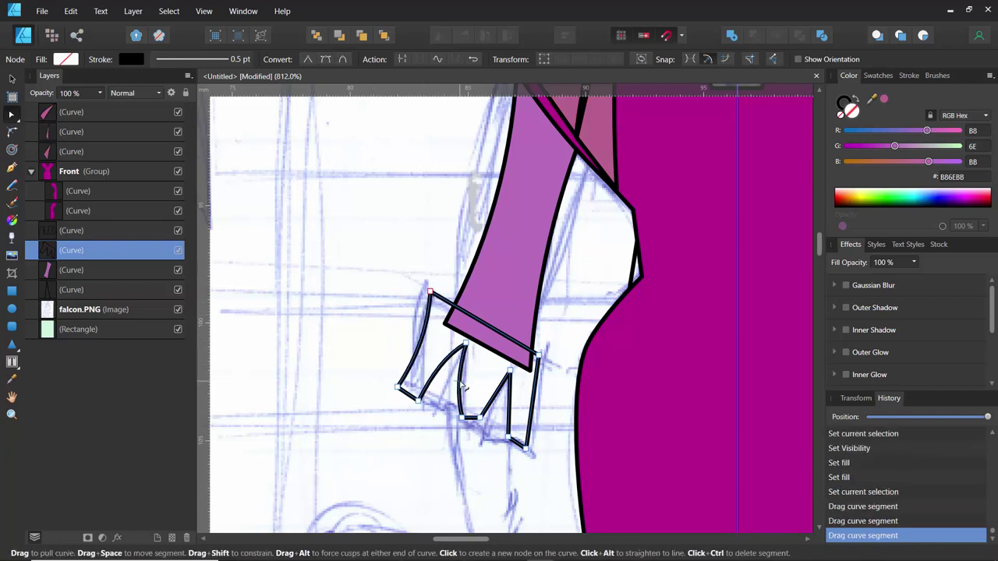
{"action": "left_click_drag", "start_coordinate": [514, 413], "coordinate": [521, 408]}
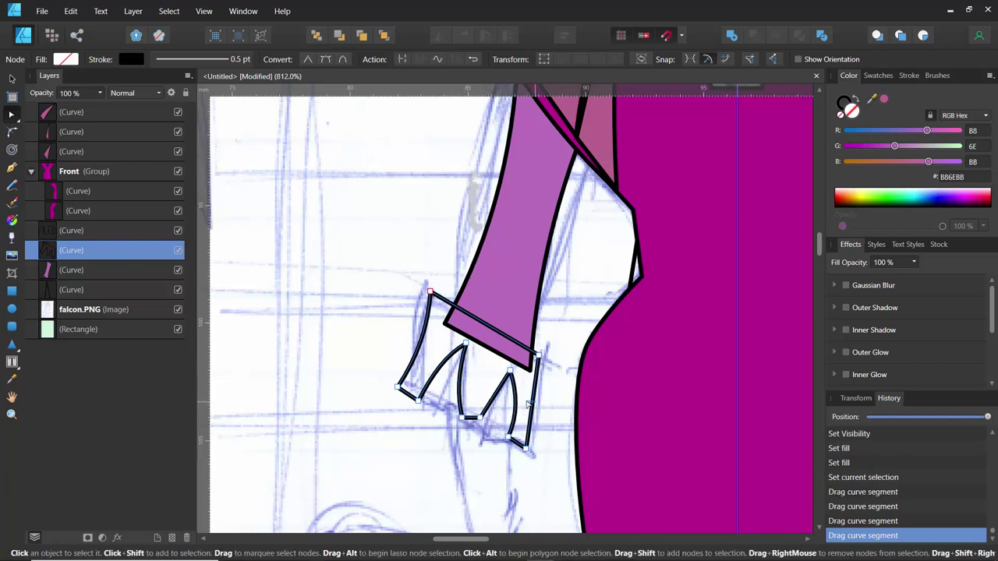
{"action": "left_click", "coordinate": [530, 402]}
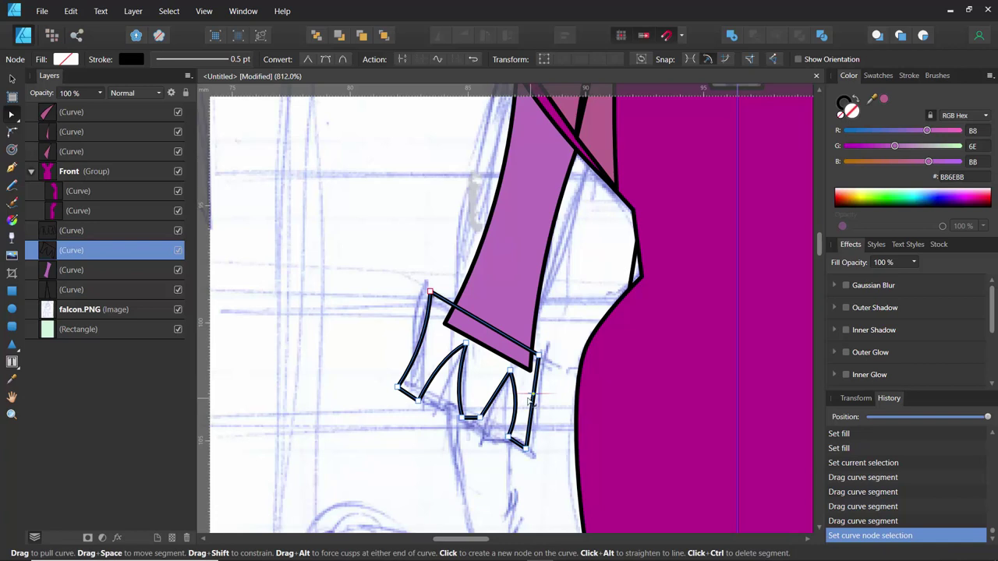
{"action": "left_click_drag", "start_coordinate": [530, 403], "coordinate": [529, 402]}
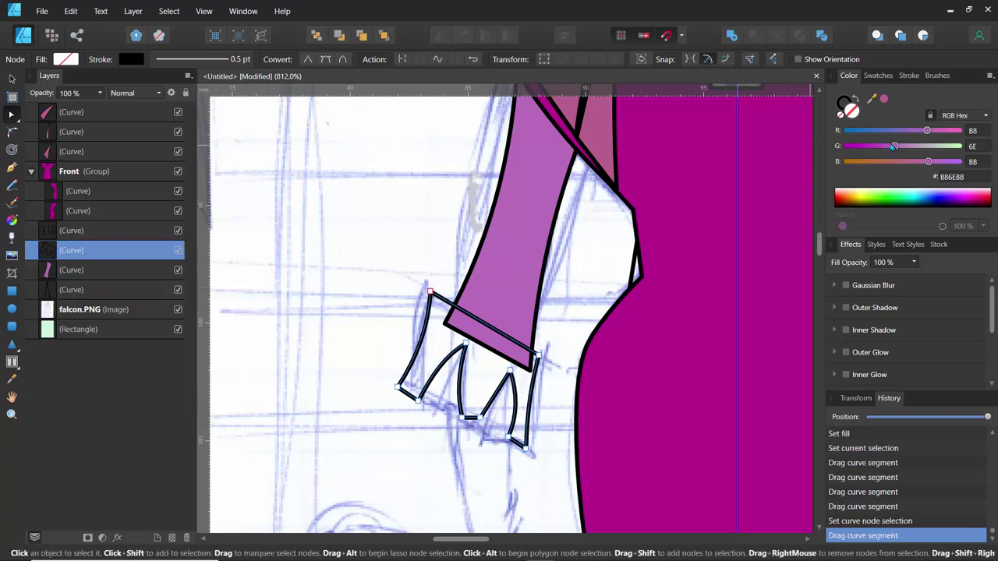
- Fill the cuff with pale greyish lilac B8A6BB
{"action": "left_click_drag", "start_coordinate": [899, 148], "coordinate": [920, 148]}
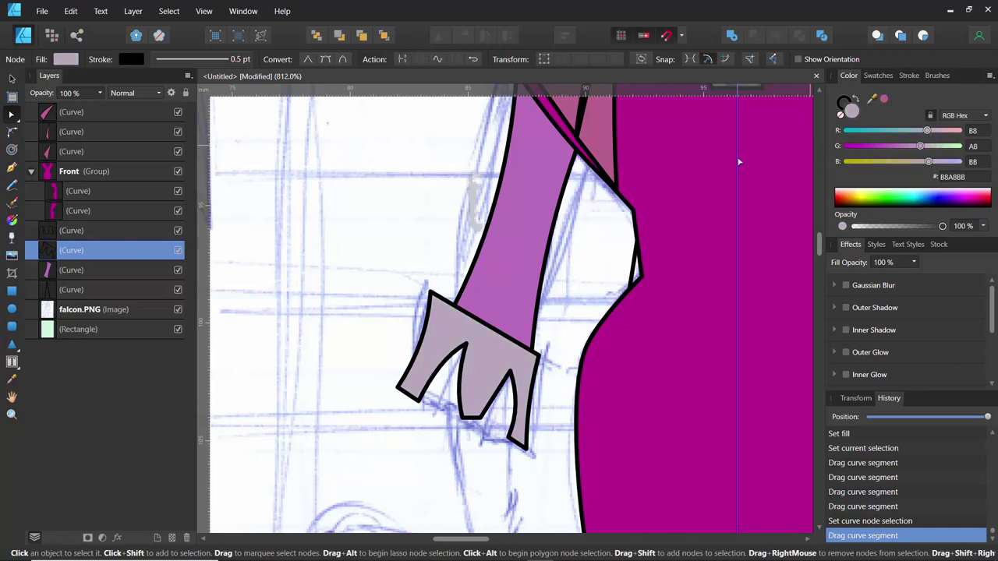
{"action": "scroll", "coordinate": [445, 124], "scroll_direction": "down", "scroll_amount": 2}
{"action": "scroll", "coordinate": [383, 166], "scroll_direction": "down", "scroll_amount": 3}
{"action": "left_click_drag", "start_coordinate": [383, 163], "coordinate": [356, 190]}
- Draw a closed jagged zigzag shape with the Pen tool hanging below the cuff
{"action": "left_click", "coordinate": [361, 269]}
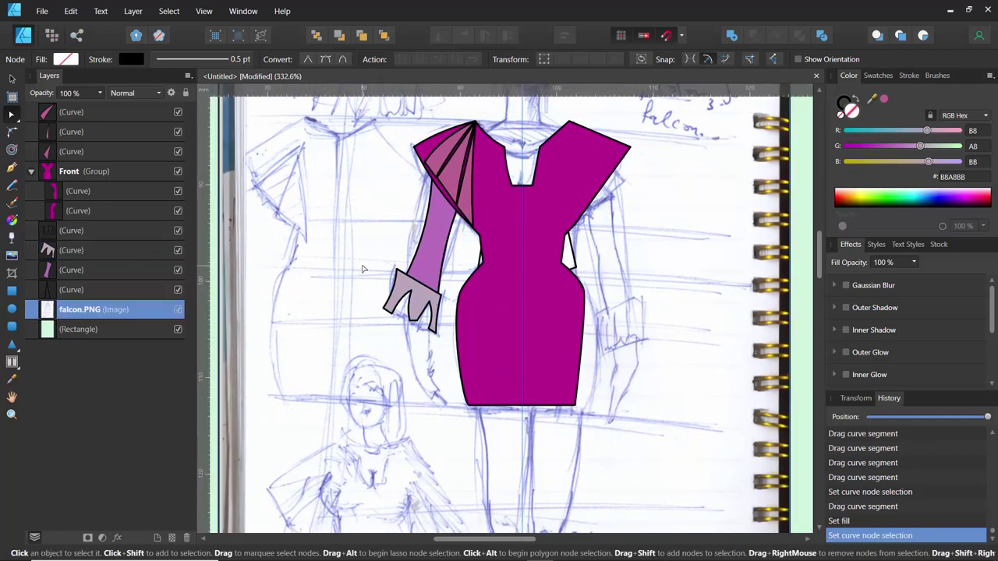
{"action": "left_click", "coordinate": [71, 111]}
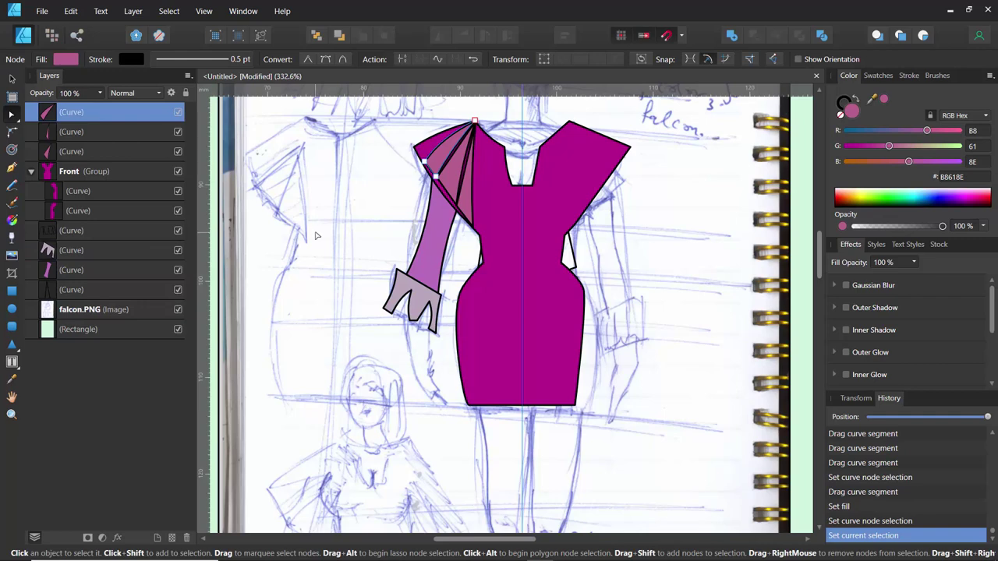
{"action": "key", "text": "p"}
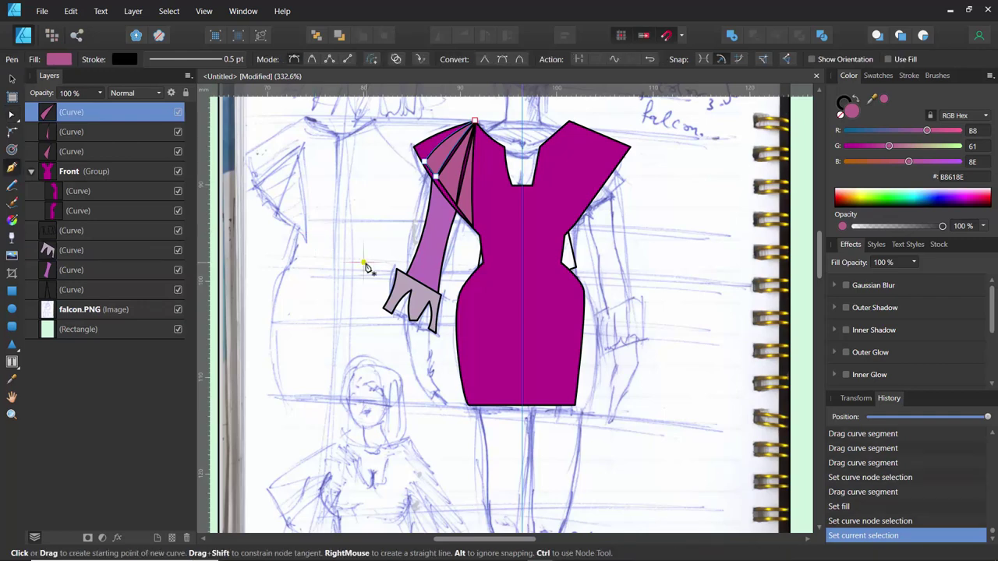
{"action": "scroll", "coordinate": [367, 269], "scroll_direction": "up", "scroll_amount": 3}
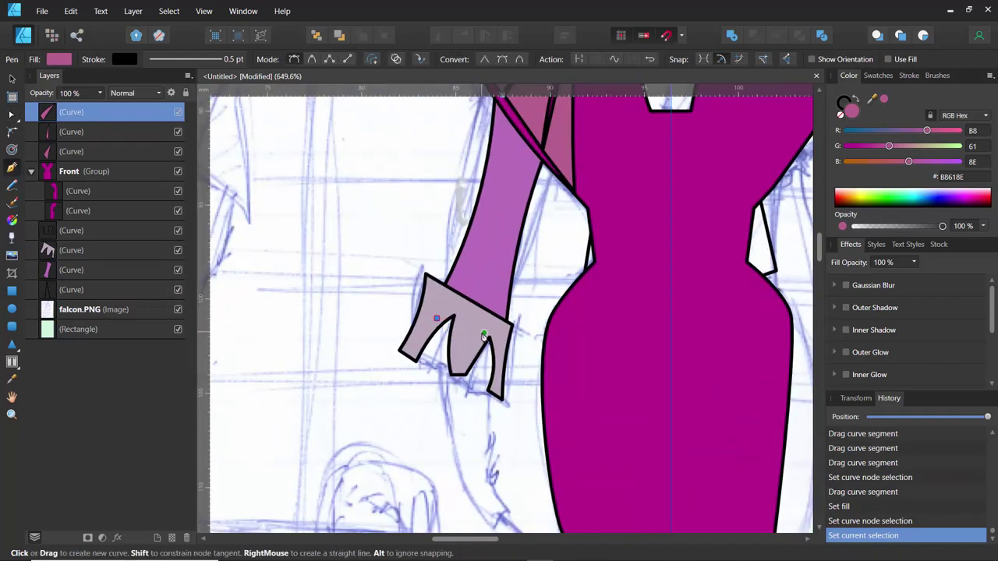
{"action": "left_click", "coordinate": [483, 331]}
{"action": "left_click", "coordinate": [492, 421]}
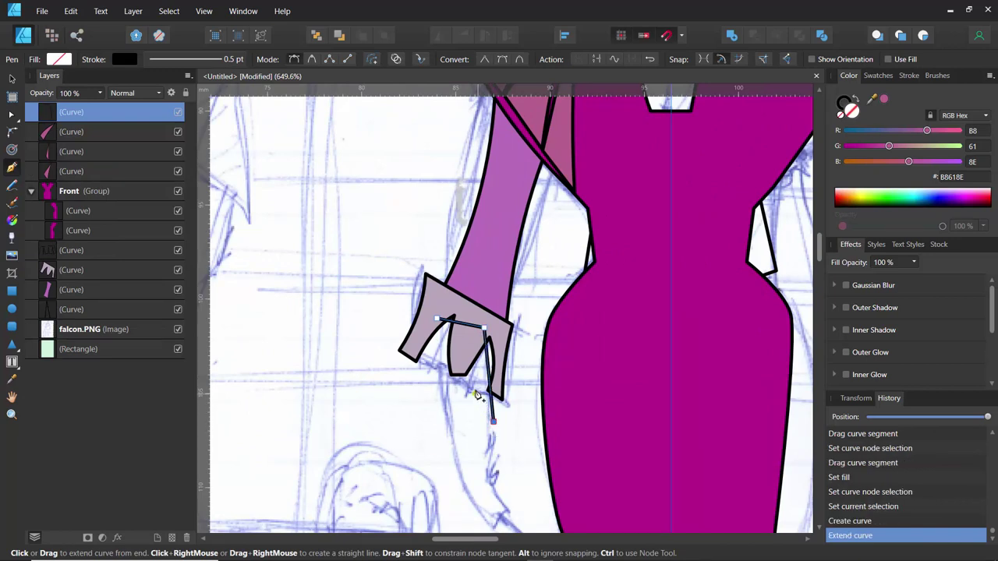
{"action": "left_click", "coordinate": [477, 395]}
{"action": "left_click", "coordinate": [491, 477]}
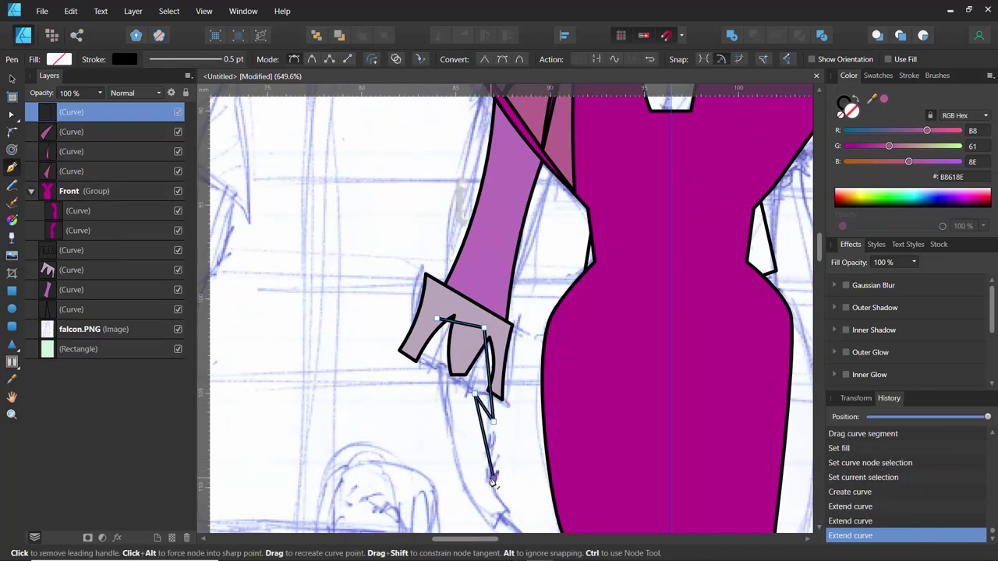
{"action": "left_click", "coordinate": [454, 431]}
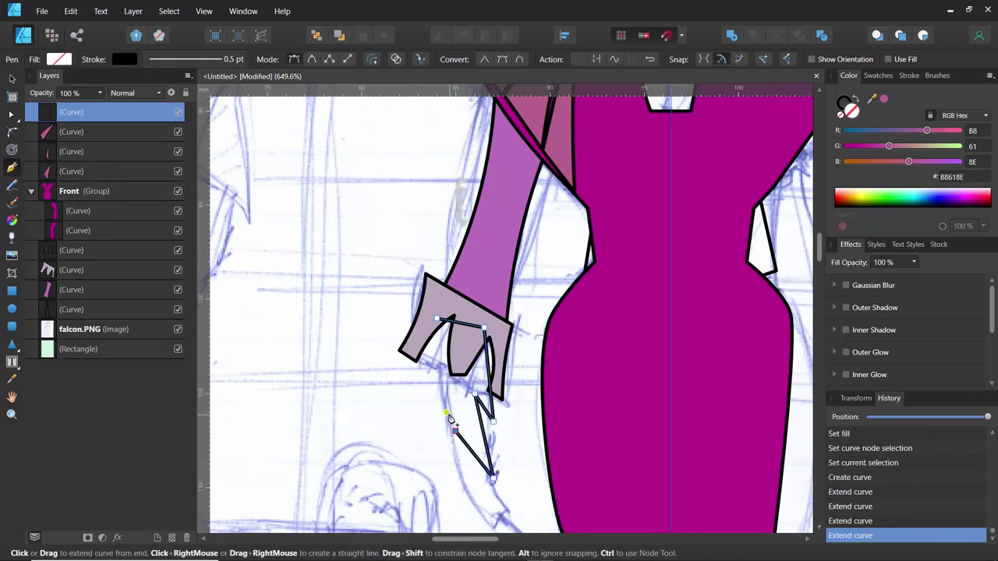
{"action": "left_click", "coordinate": [442, 374]}
{"action": "left_click", "coordinate": [431, 345]}
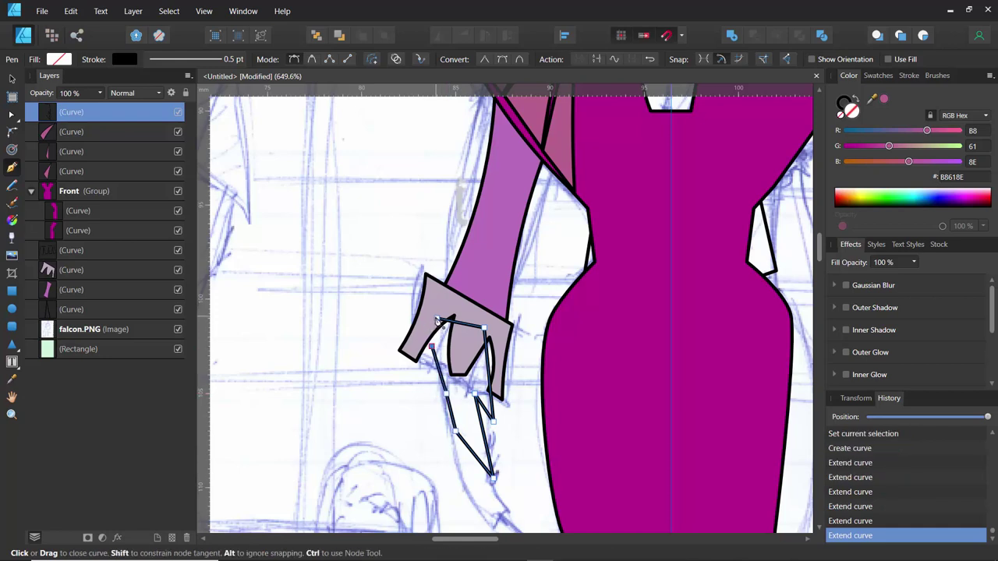
{"action": "left_click", "coordinate": [439, 319]}
- Fill the new jagged shape with rust-brown B8615D
{"action": "left_click", "coordinate": [366, 338]}
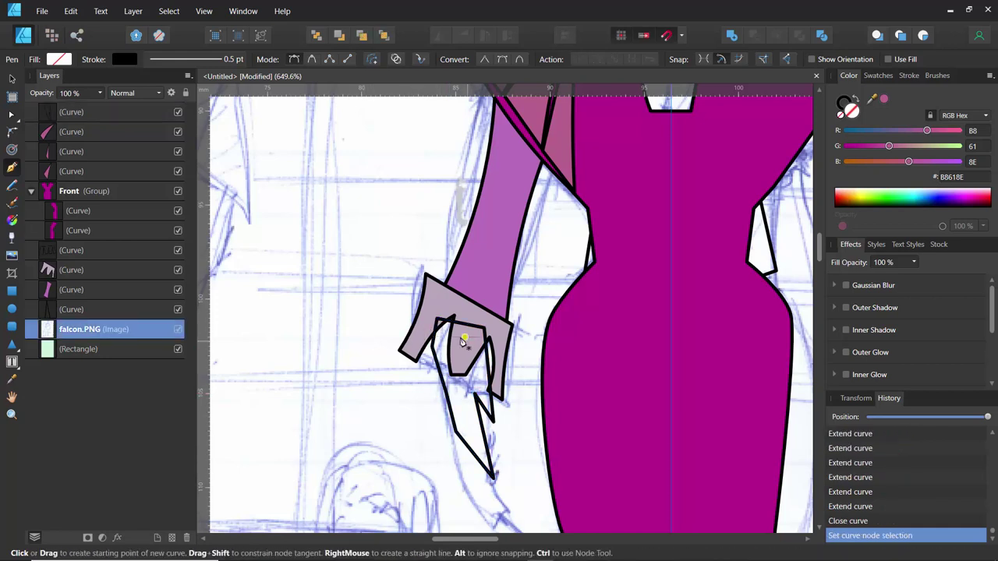
{"action": "left_click", "coordinate": [463, 341], "text": "ctrl"}
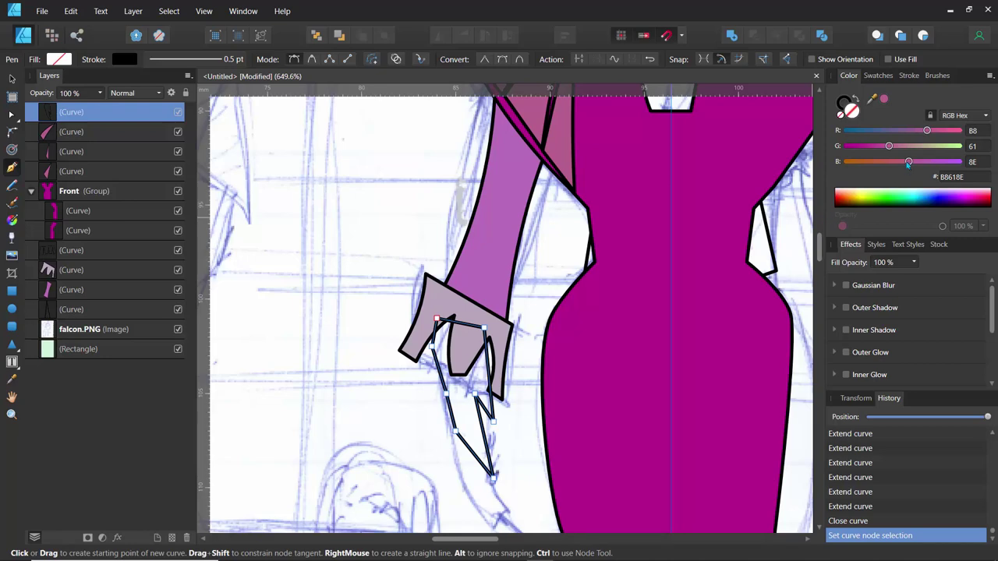
{"action": "left_click_drag", "start_coordinate": [908, 163], "coordinate": [885, 164]}
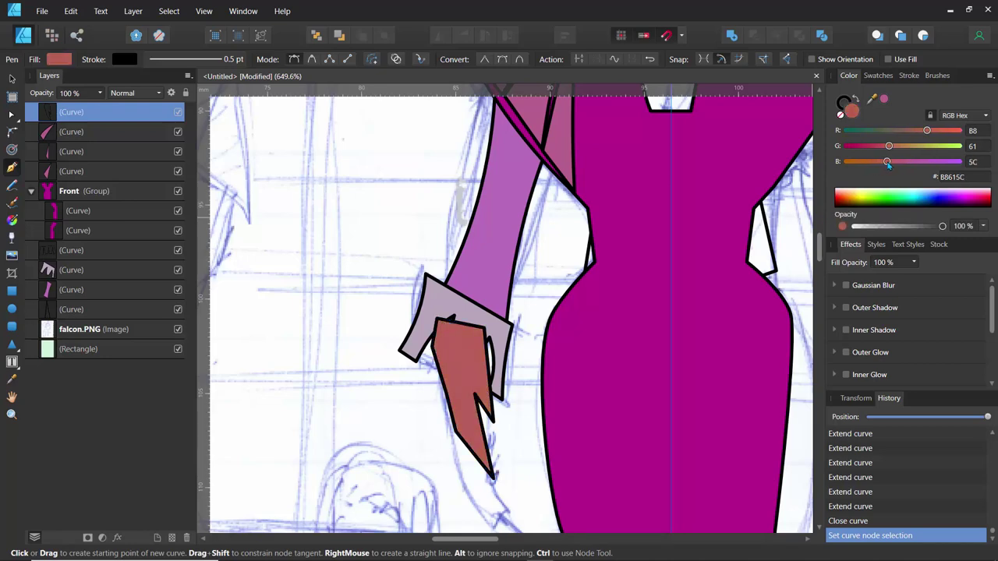
- Move the rust shape's layer below the grey cuff in the Layers panel
{"action": "scroll", "coordinate": [352, 153], "scroll_direction": "down", "scroll_amount": 3}
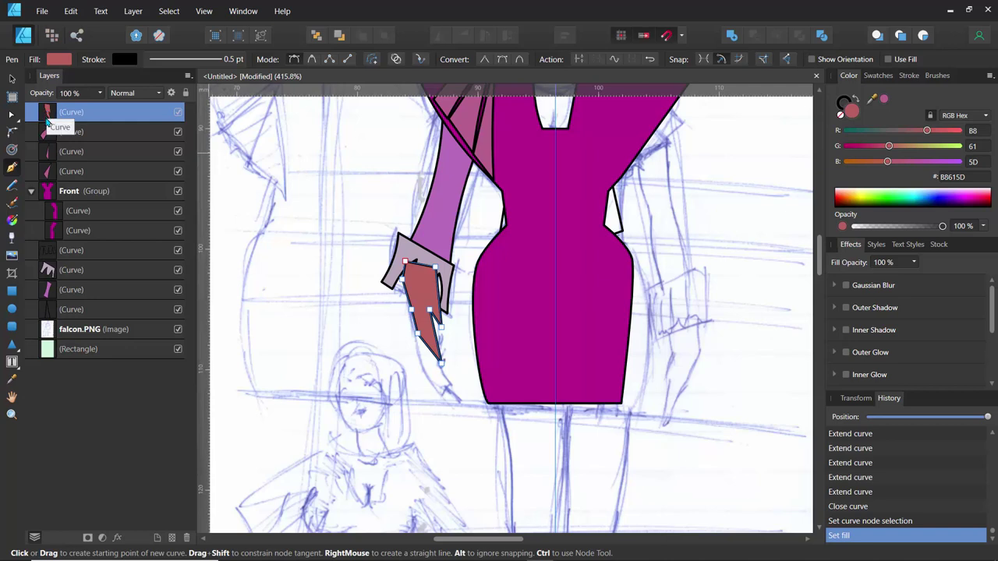
{"action": "left_click", "coordinate": [33, 191]}
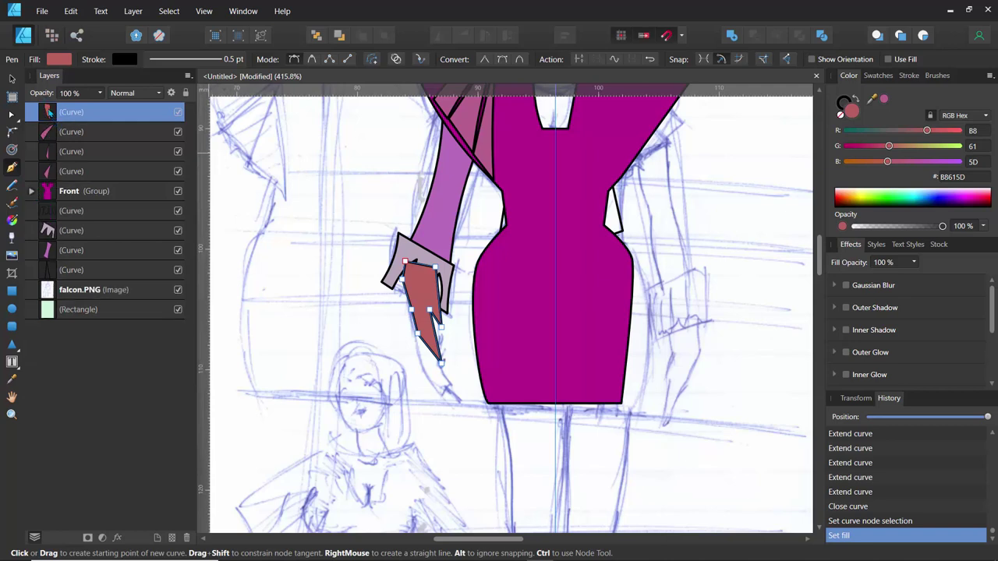
{"action": "left_click_drag", "start_coordinate": [49, 112], "coordinate": [61, 248]}
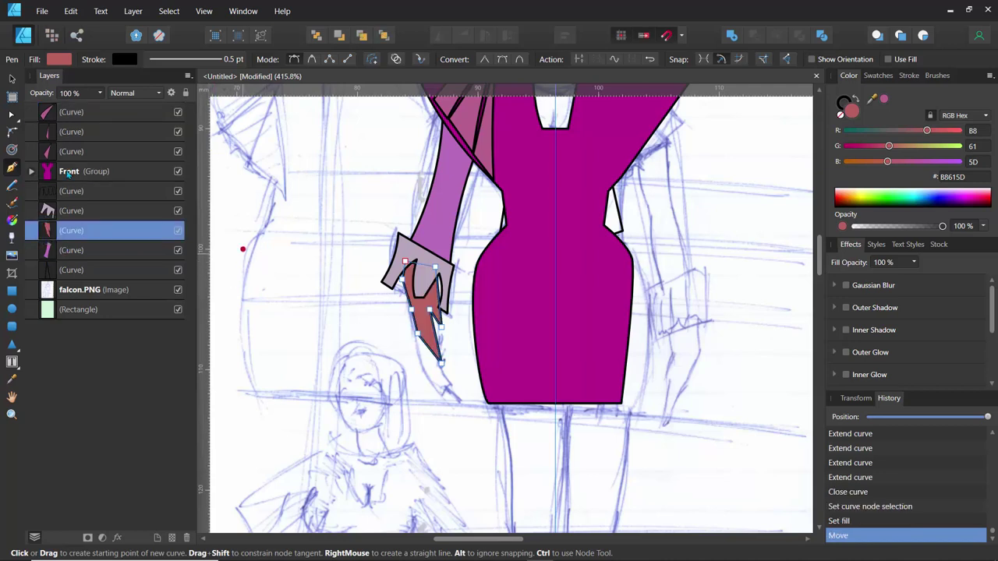
{"action": "left_click", "coordinate": [11, 79]}
{"action": "left_click", "coordinate": [331, 267]}
- Select the dress's Front group and zoom to fit it
{"action": "scroll", "coordinate": [357, 216], "scroll_direction": "down", "scroll_amount": 5}
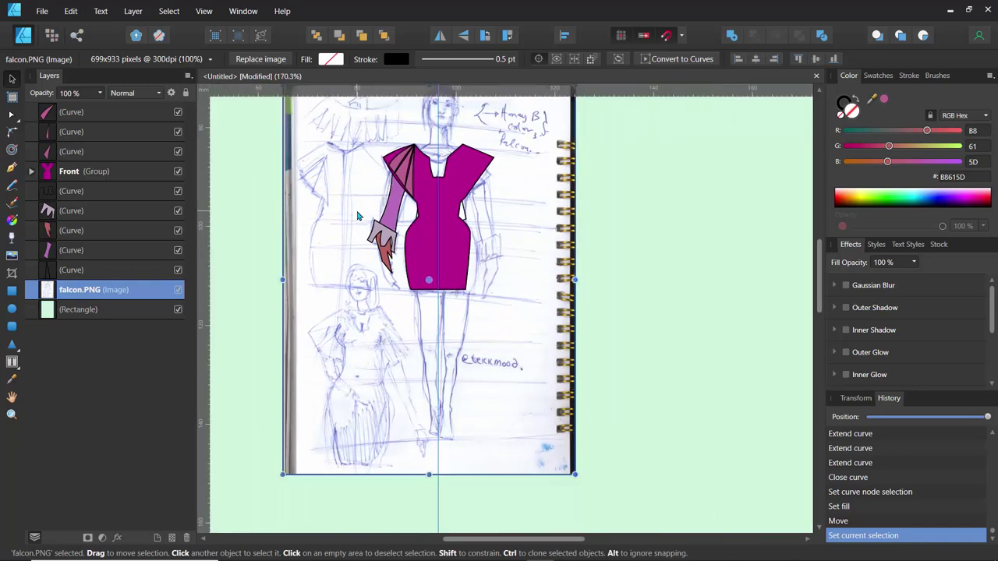
{"action": "scroll", "coordinate": [378, 162], "scroll_direction": "up", "scroll_amount": 1}
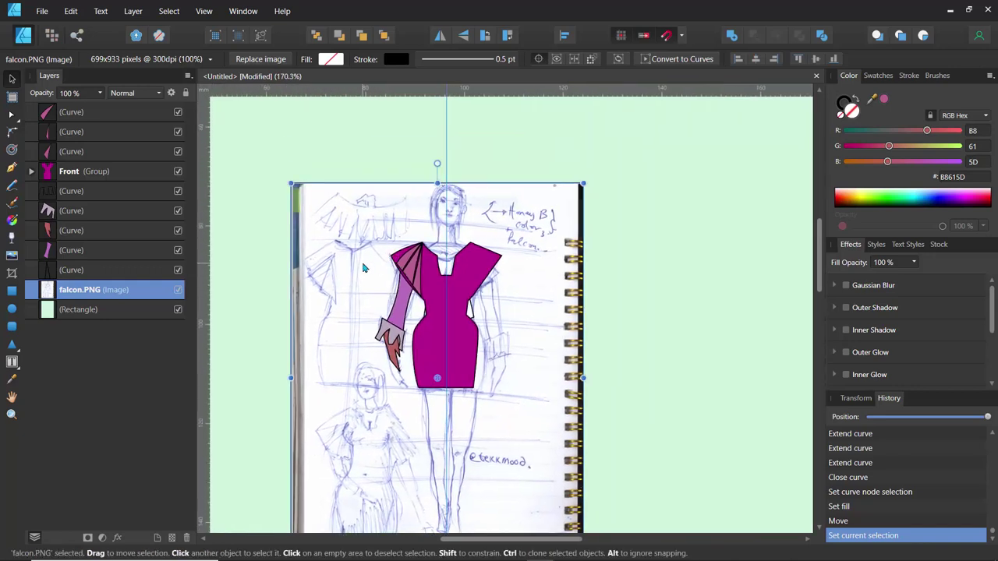
{"action": "scroll", "coordinate": [390, 296], "scroll_direction": "up", "scroll_amount": 3}
{"action": "scroll", "coordinate": [420, 312], "scroll_direction": "down", "scroll_amount": 3}
{"action": "scroll", "coordinate": [440, 324], "scroll_direction": "up", "scroll_amount": 1}
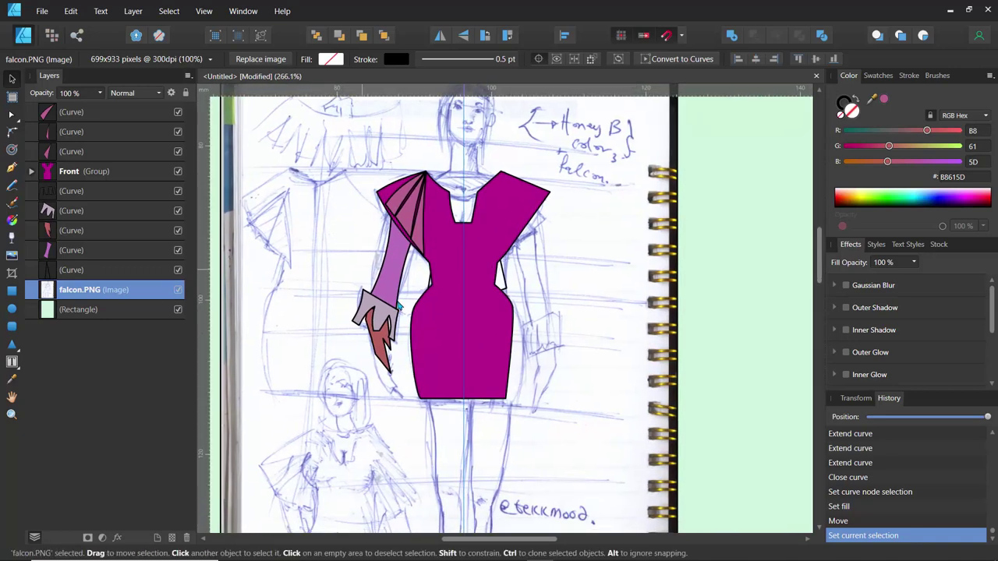
{"action": "left_click", "coordinate": [435, 312]}
{"action": "left_click", "coordinate": [435, 312]}
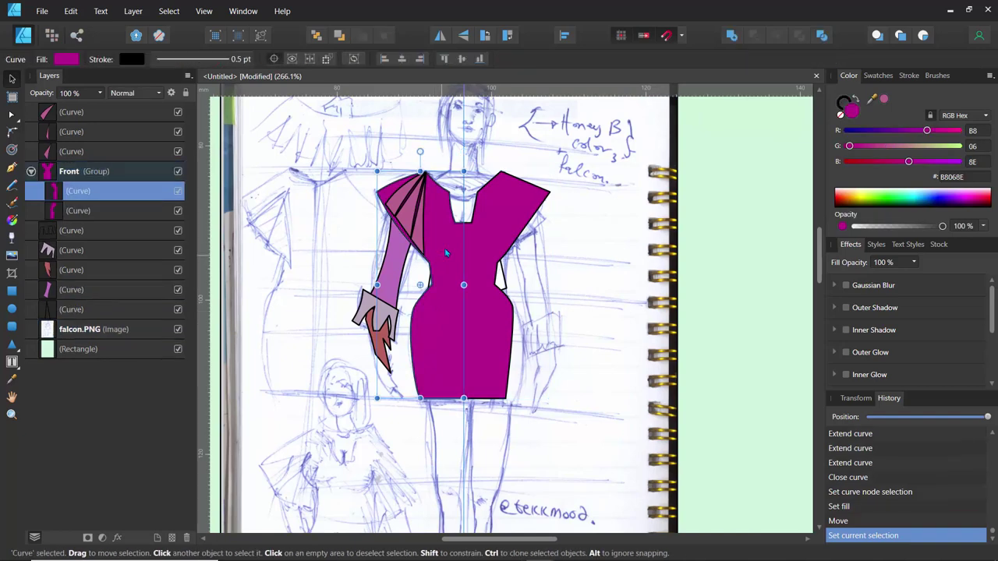
{"action": "key", "text": "a"}
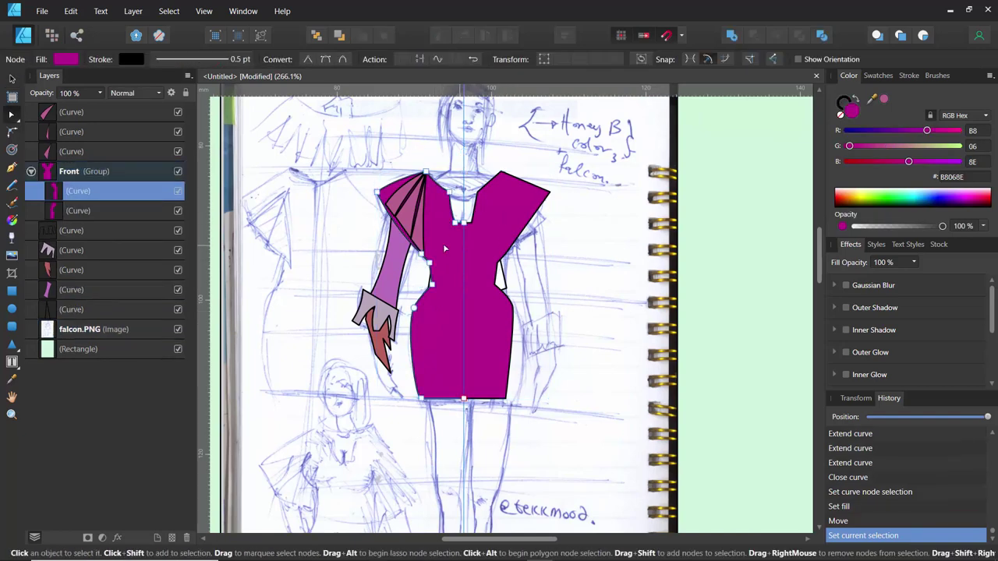
{"action": "left_click", "coordinate": [45, 173]}
{"action": "key", "text": "ctrl+alt+0"}
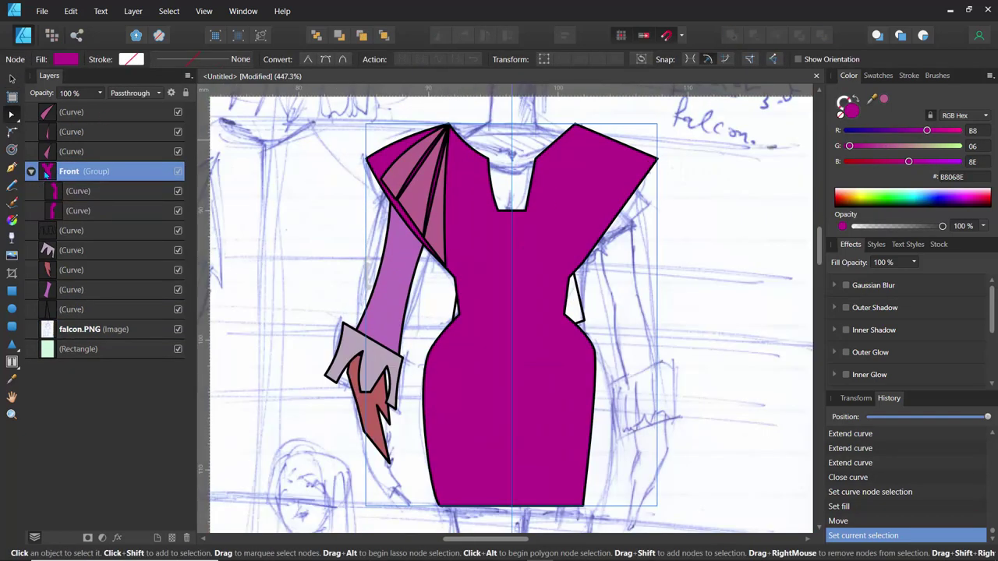
- Hide both magenta dress curves in the Front group, revealing the zigzag outline beneath
{"action": "left_click", "coordinate": [132, 200]}
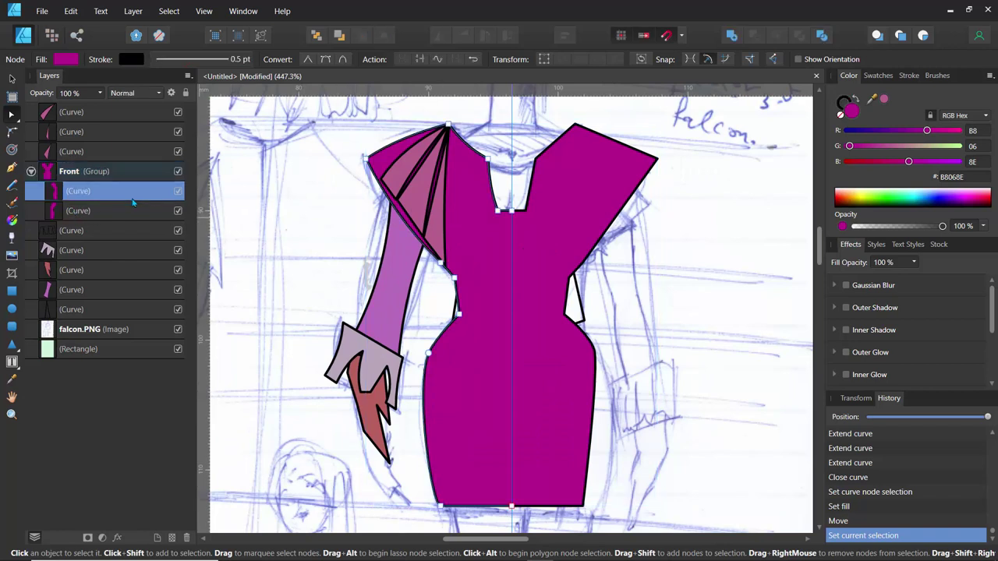
{"action": "left_click", "coordinate": [177, 191]}
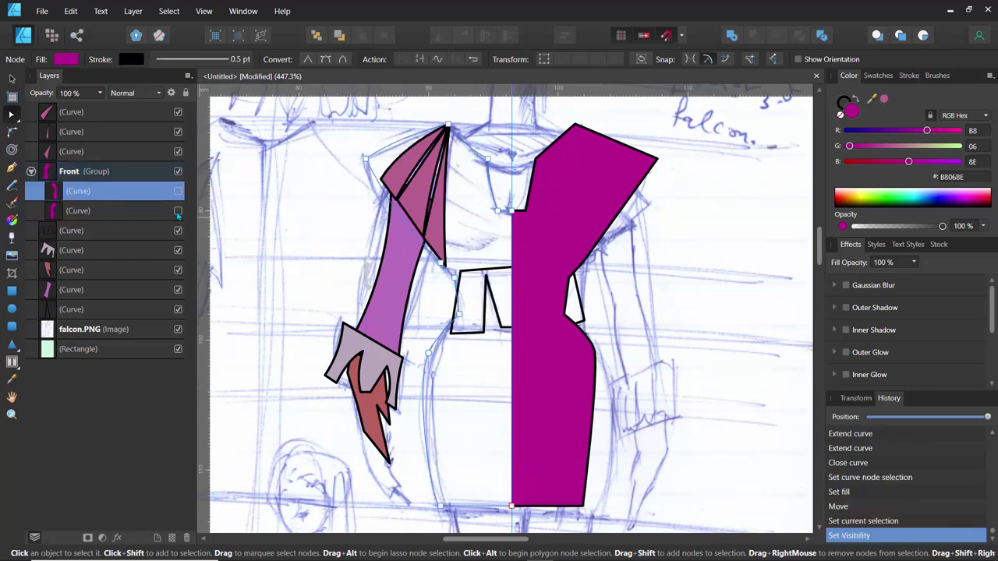
{"action": "left_click", "coordinate": [178, 211]}
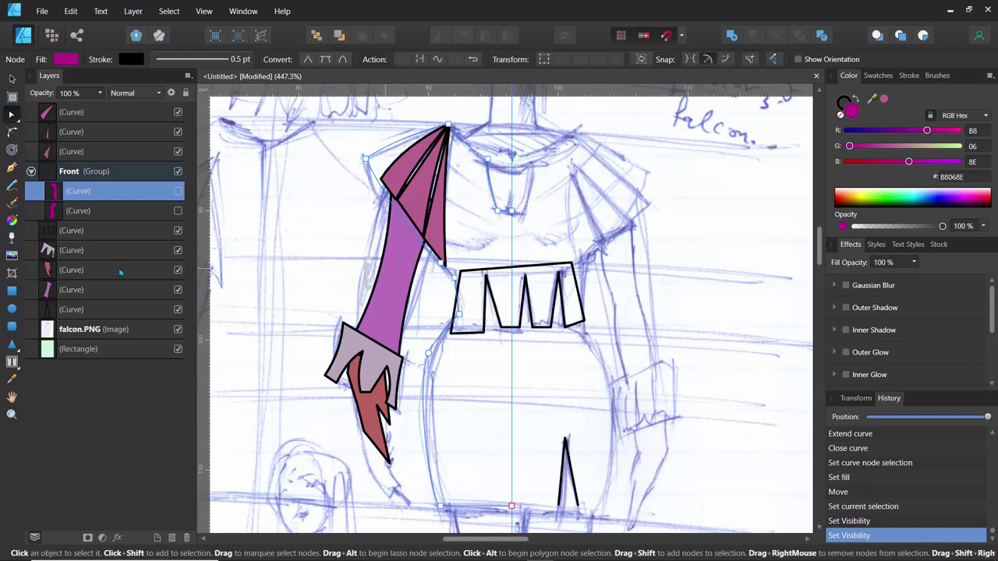
{"action": "left_click", "coordinate": [86, 233]}
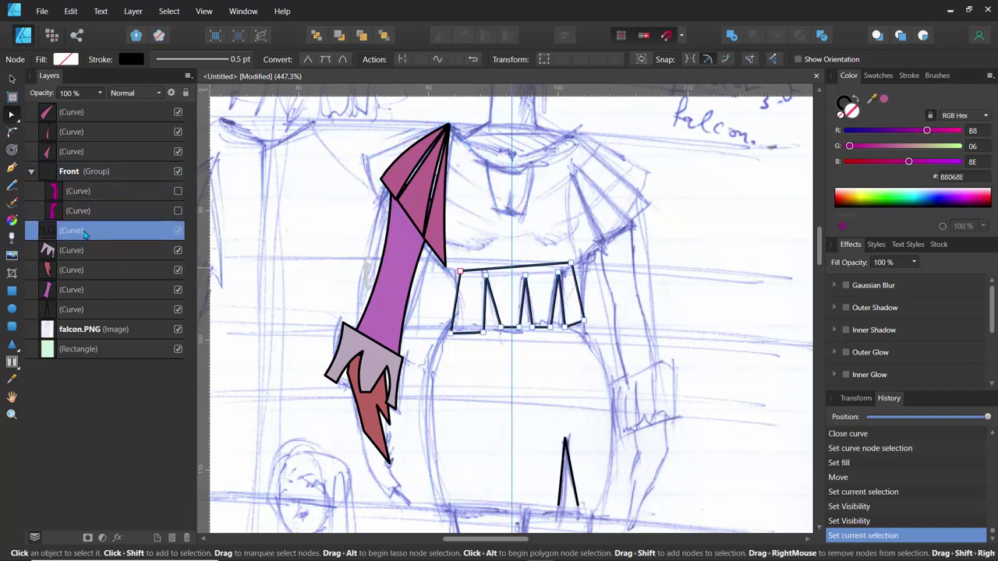
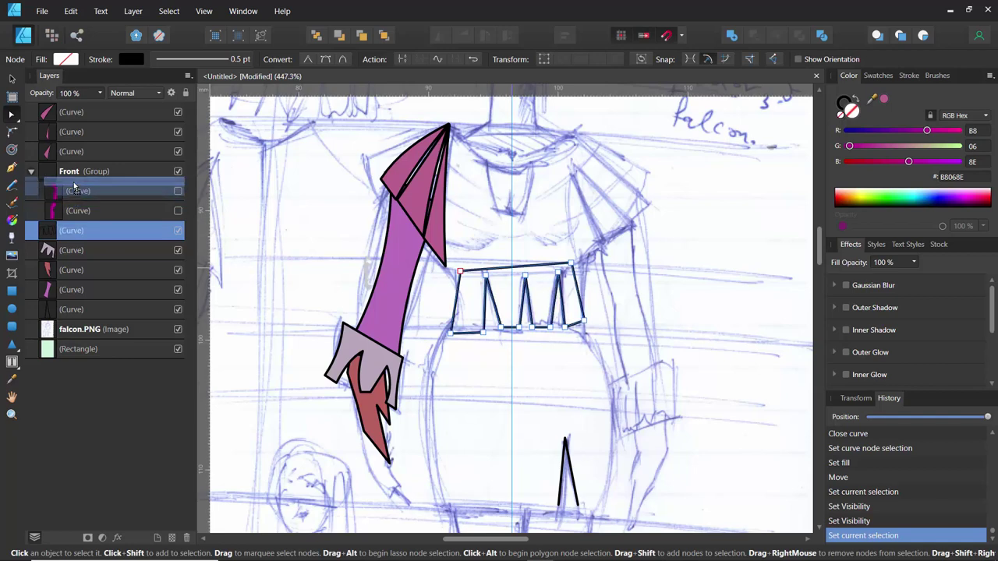
- Move the waist curve to the top of the Front group and show the hidden dress curves
{"action": "left_click_drag", "start_coordinate": [74, 181], "coordinate": [75, 182]}
{"action": "left_click", "coordinate": [178, 210]}
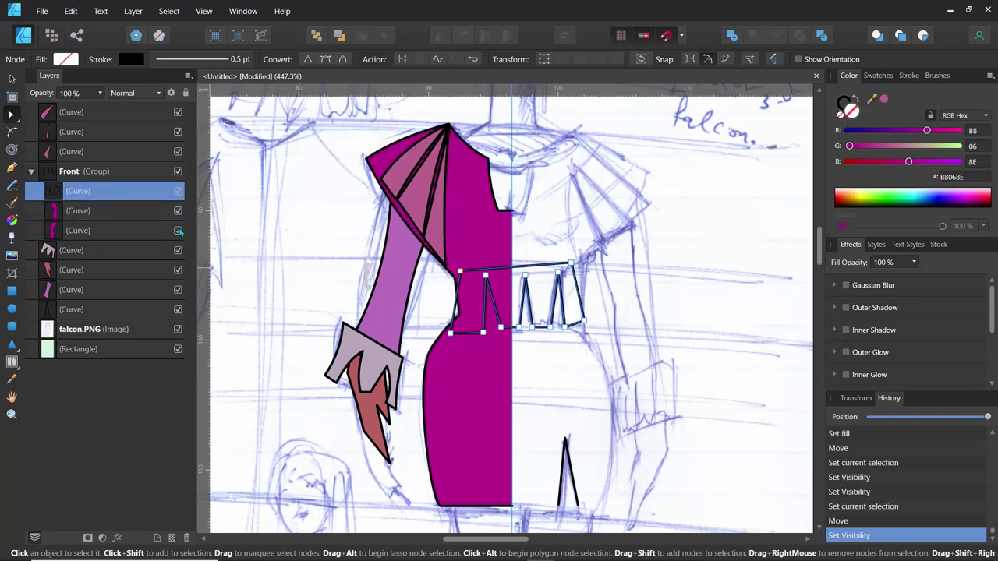
{"action": "left_click", "coordinate": [177, 230]}
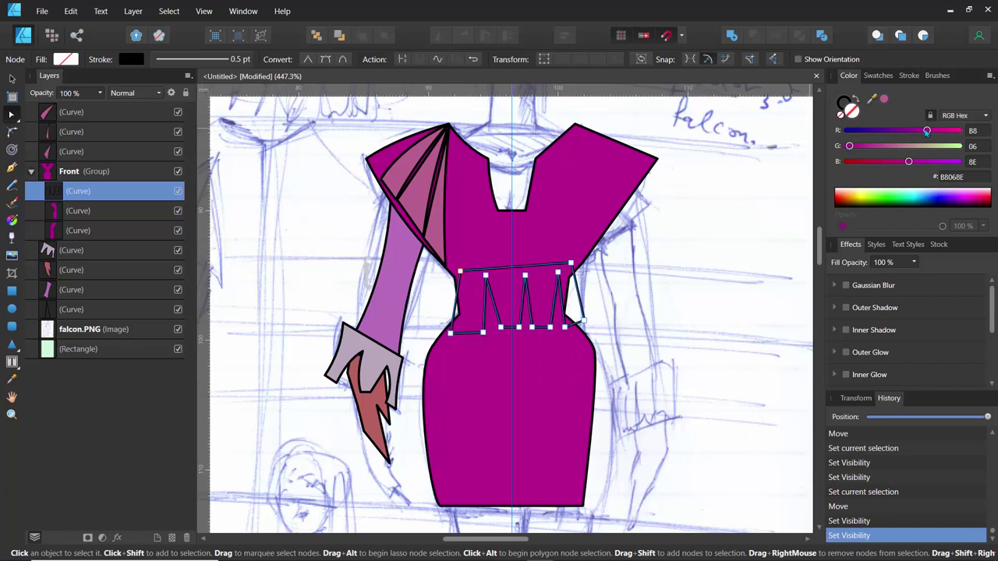
- Fill the waistband with dark purple 6A068E using the Color panel
{"action": "left_click_drag", "start_coordinate": [926, 131], "coordinate": [895, 141]}
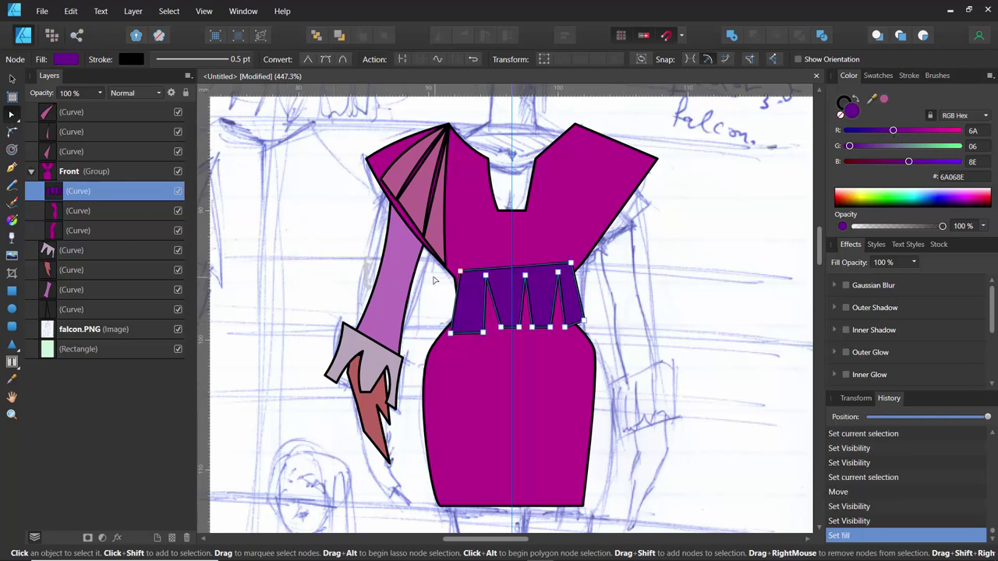
{"action": "scroll", "coordinate": [423, 267], "scroll_direction": "down", "scroll_amount": 2}
{"action": "scroll", "coordinate": [423, 267], "scroll_direction": "up", "scroll_amount": 4}
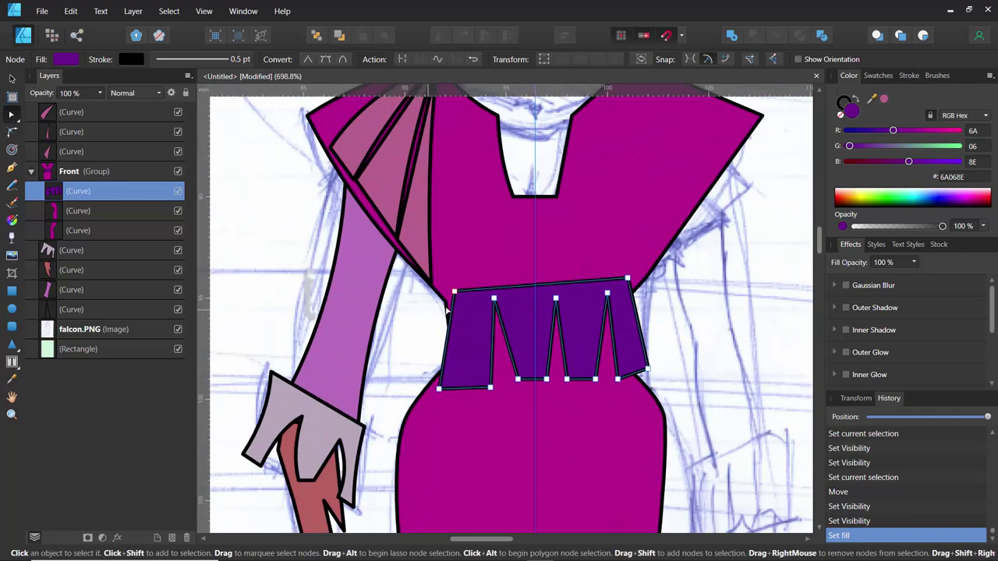
- Level the waistband's top edge by repositioning its top nodes with the Node tool
{"action": "mouse_move", "coordinate": [454, 292]}
{"action": "left_mouse_down"}
{"action": "mouse_move", "coordinate": [442, 306]}
{"action": "mouse_move", "coordinate": [451, 305]}
{"action": "left_mouse_up"}
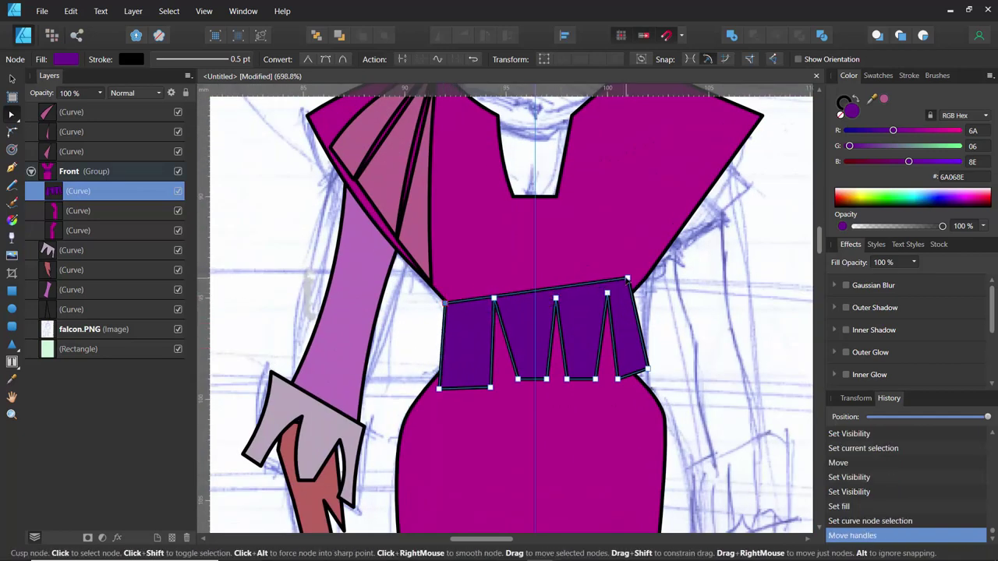
{"action": "left_click_drag", "start_coordinate": [628, 280], "coordinate": [617, 299]}
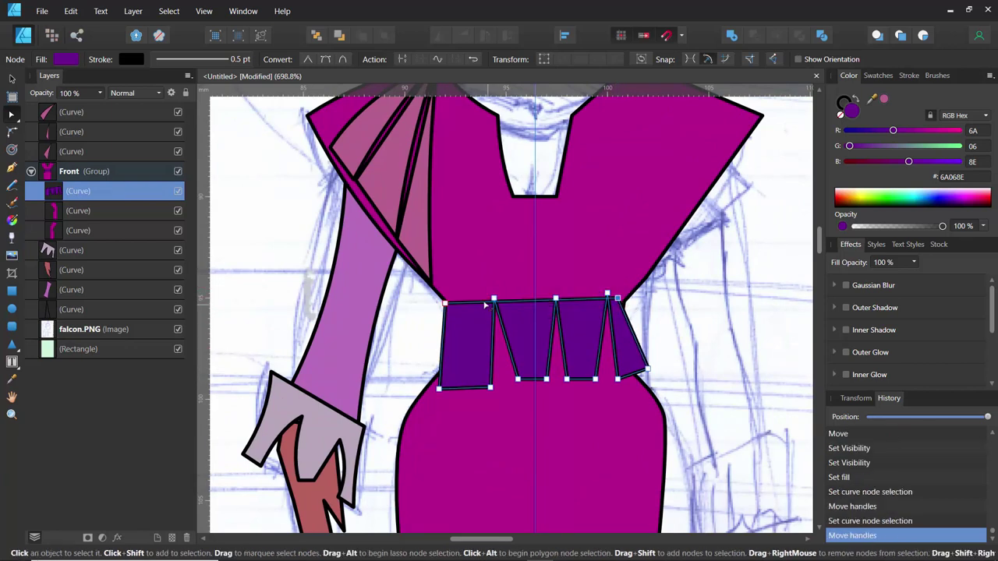
{"action": "left_click_drag", "start_coordinate": [493, 299], "coordinate": [495, 319]}
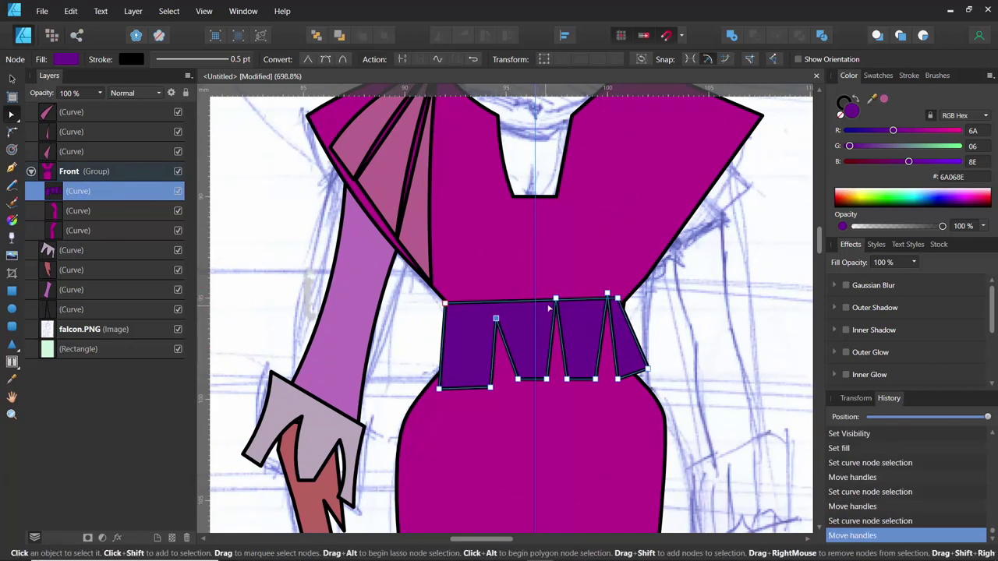
{"action": "mouse_move", "coordinate": [555, 299]}
{"action": "left_mouse_down"}
{"action": "mouse_move", "coordinate": [557, 319]}
{"action": "mouse_move", "coordinate": [540, 301]}
{"action": "left_mouse_up"}
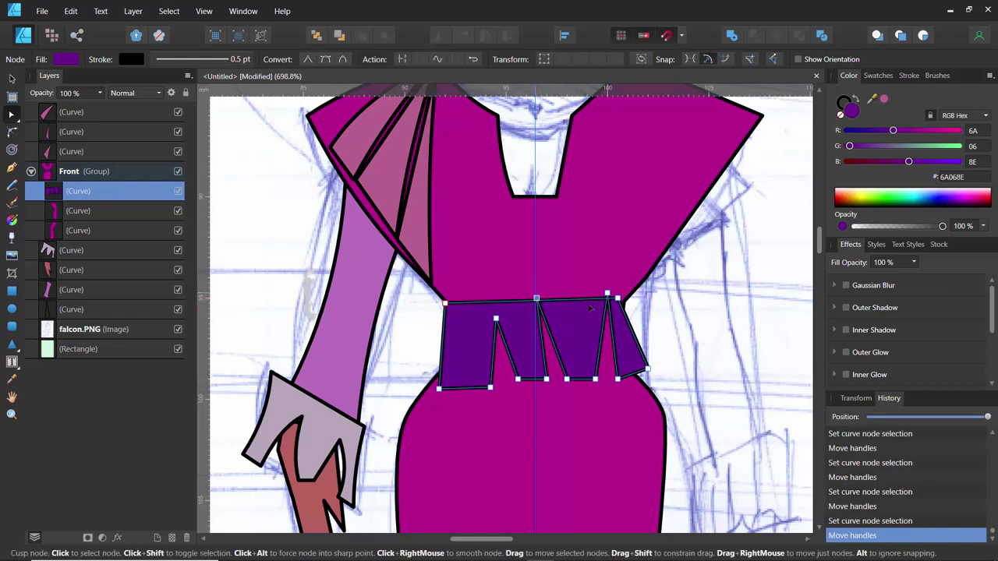
{"action": "left_click_drag", "start_coordinate": [608, 297], "coordinate": [582, 298]}
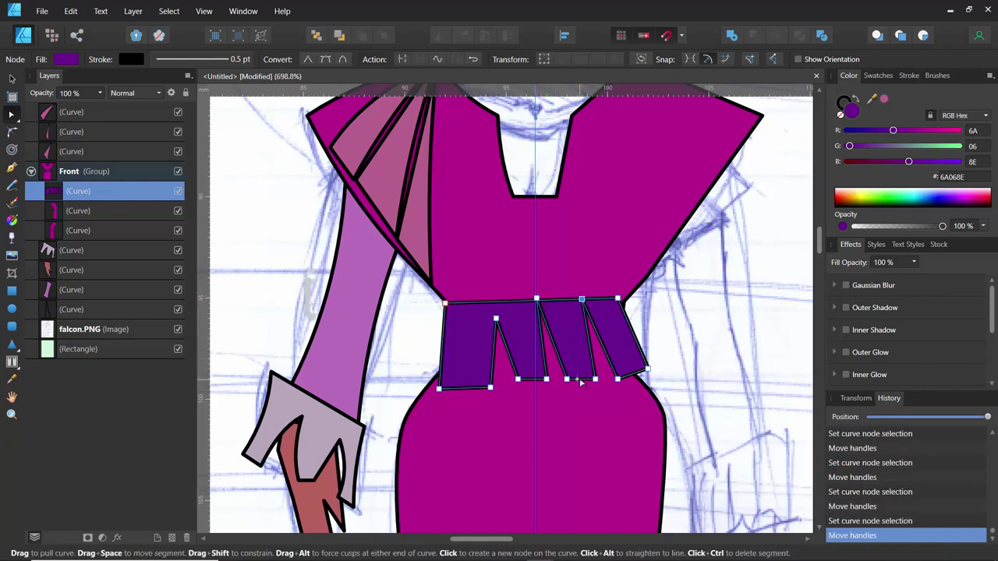
- Curve the waistband's bottom edge and sides into scallops and adjust its top-right corner
{"action": "left_click_drag", "start_coordinate": [578, 382], "coordinate": [563, 374]}
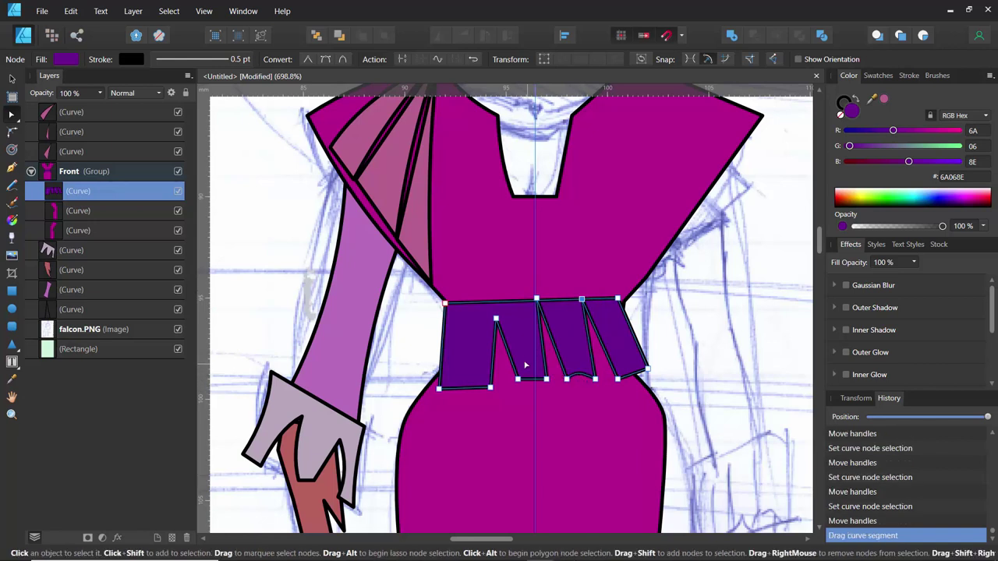
{"action": "left_click_drag", "start_coordinate": [505, 347], "coordinate": [452, 342]}
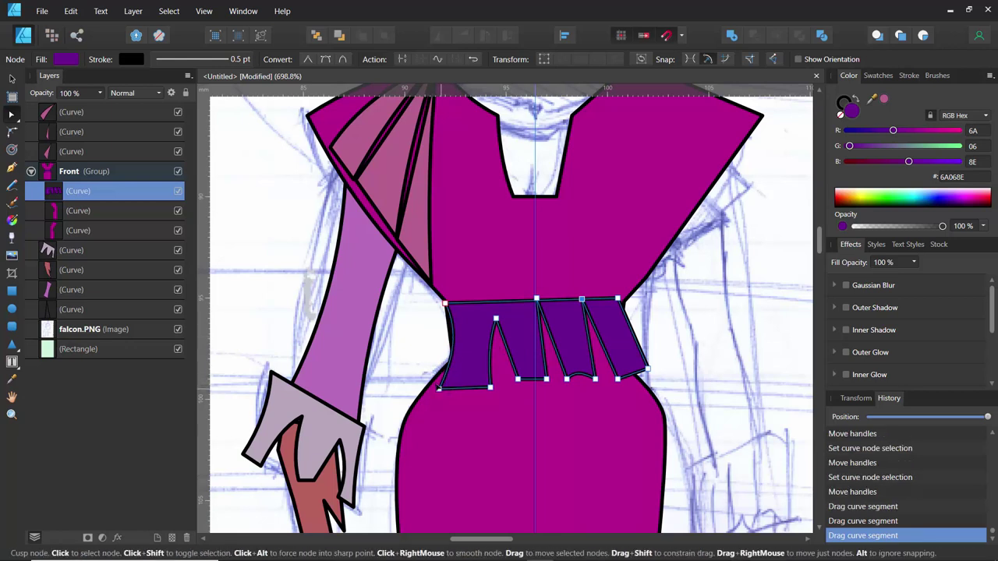
{"action": "left_click_drag", "start_coordinate": [440, 388], "coordinate": [465, 396]}
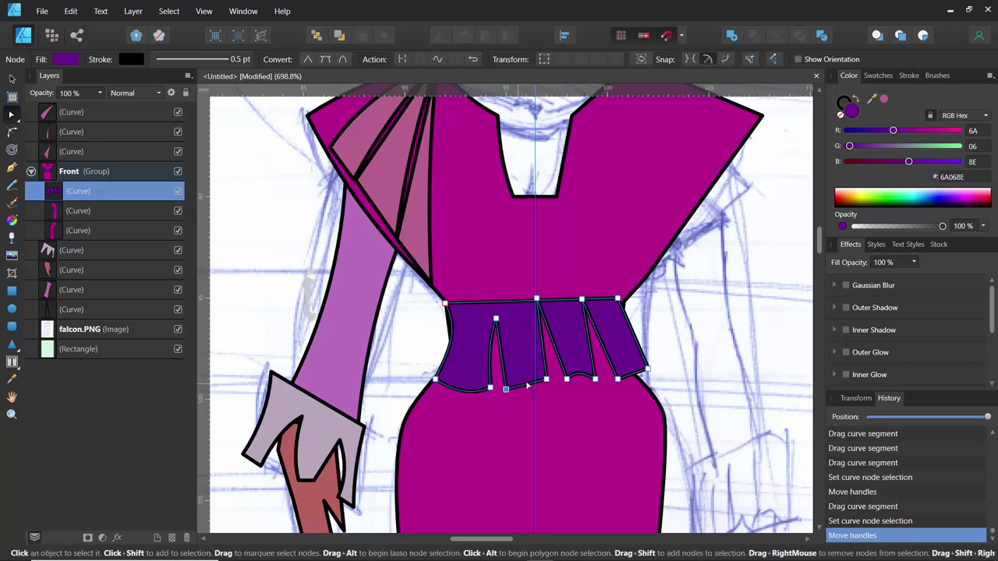
{"action": "left_click_drag", "start_coordinate": [530, 391], "coordinate": [520, 396]}
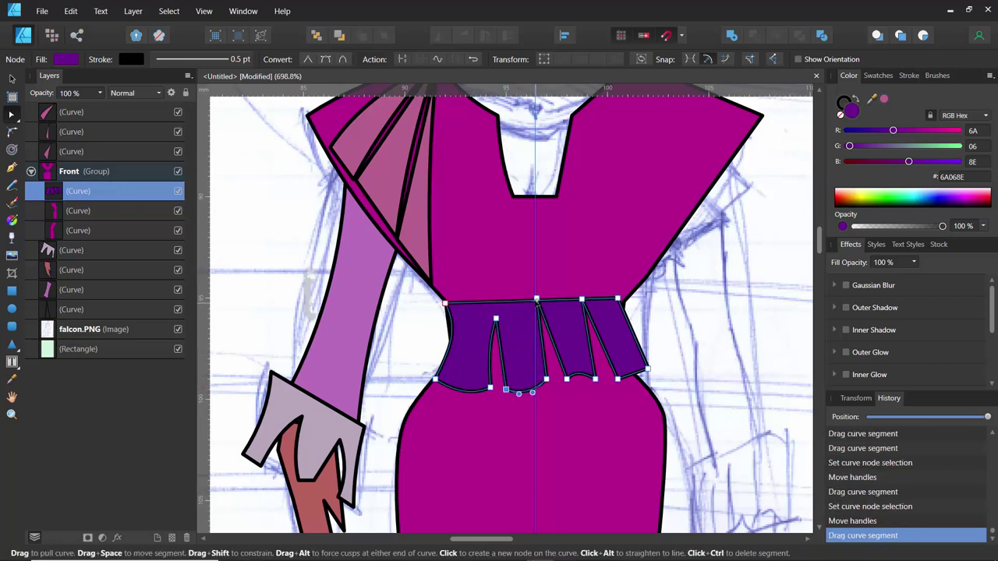
{"action": "left_click_drag", "start_coordinate": [536, 298], "coordinate": [542, 318]}
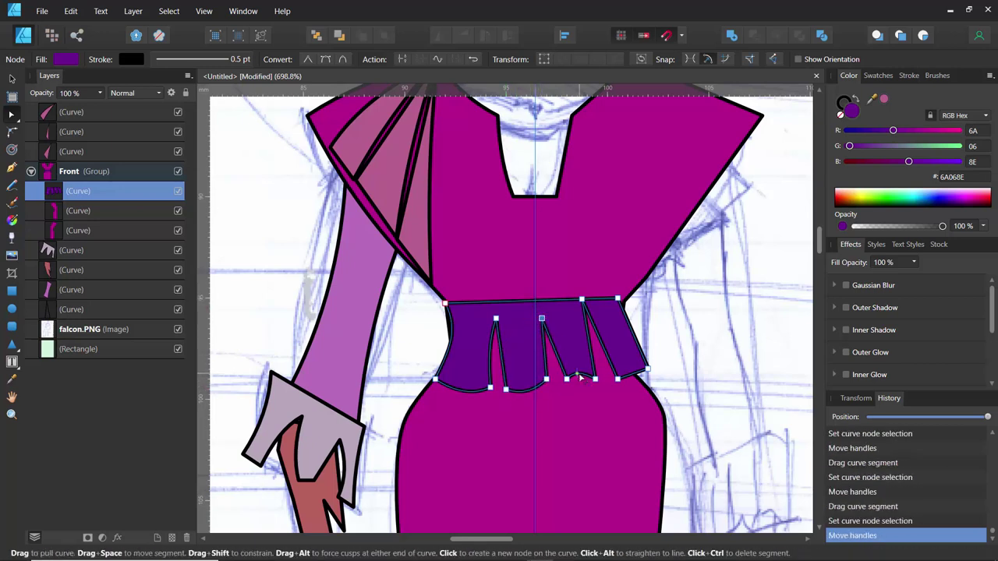
{"action": "left_click_drag", "start_coordinate": [580, 375], "coordinate": [623, 343]}
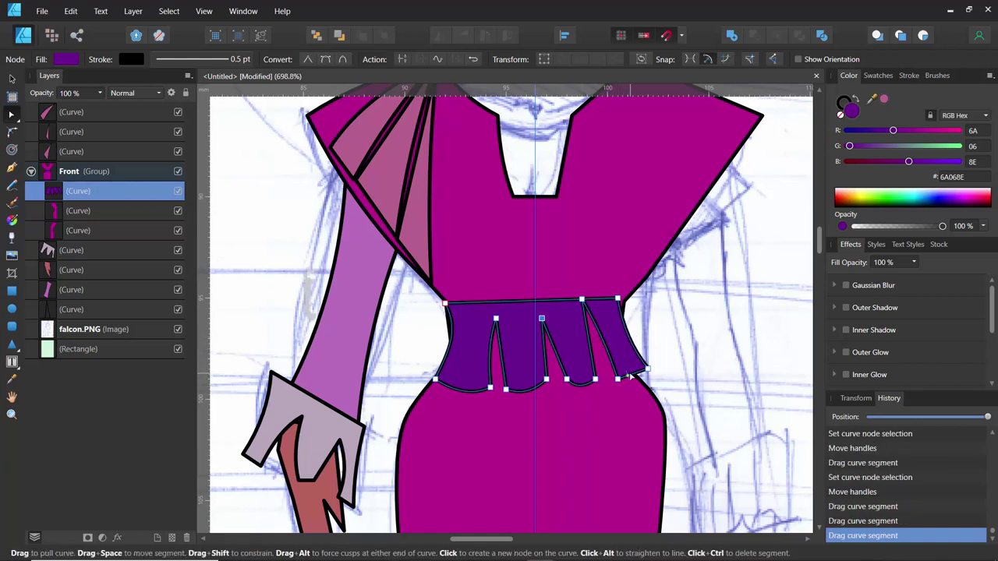
{"action": "left_click", "coordinate": [618, 300]}
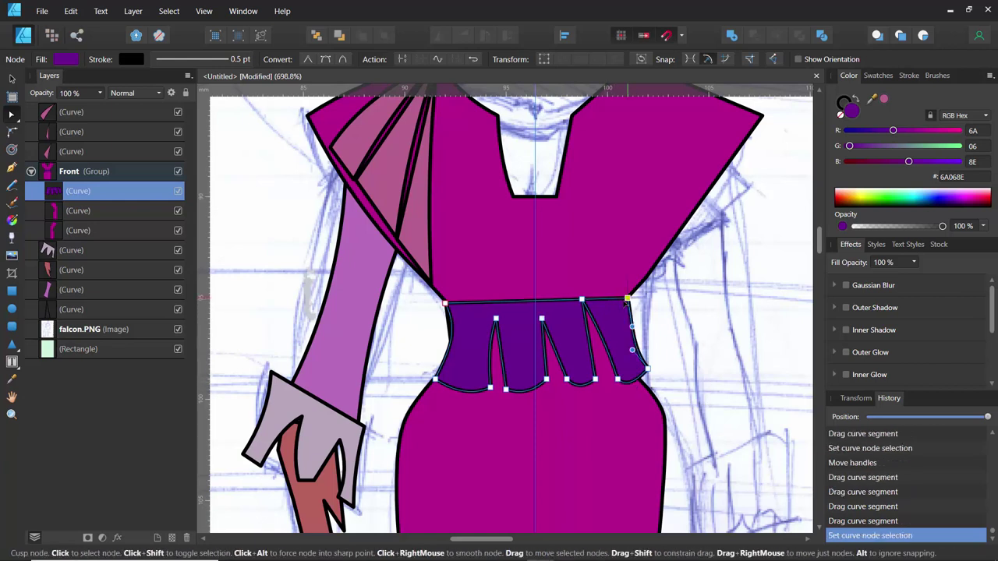
{"action": "left_click_drag", "start_coordinate": [617, 311], "coordinate": [587, 314]}
{"action": "scroll", "coordinate": [390, 282], "scroll_direction": "down", "scroll_amount": 4}
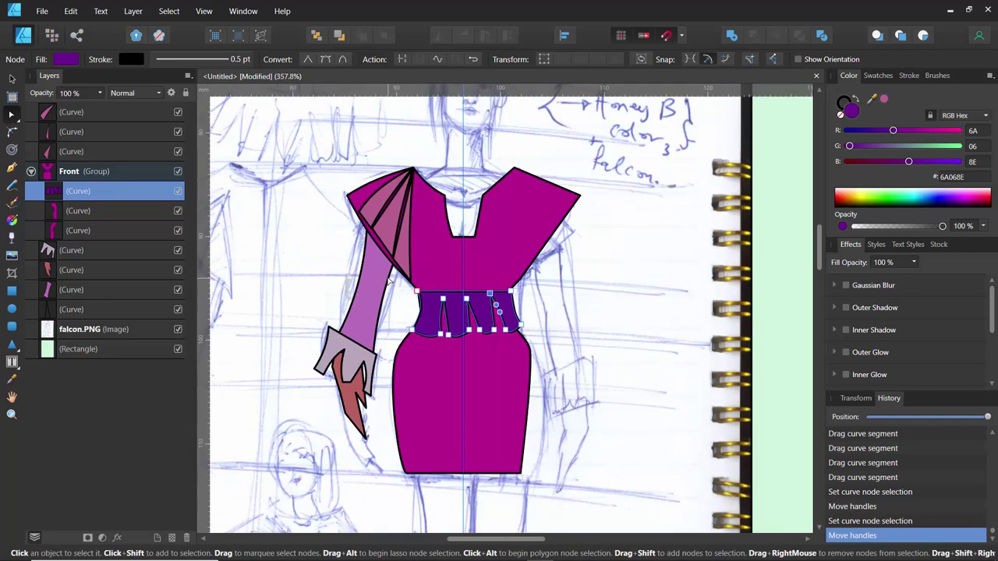
{"action": "scroll", "coordinate": [390, 282], "scroll_direction": "up", "scroll_amount": 2}
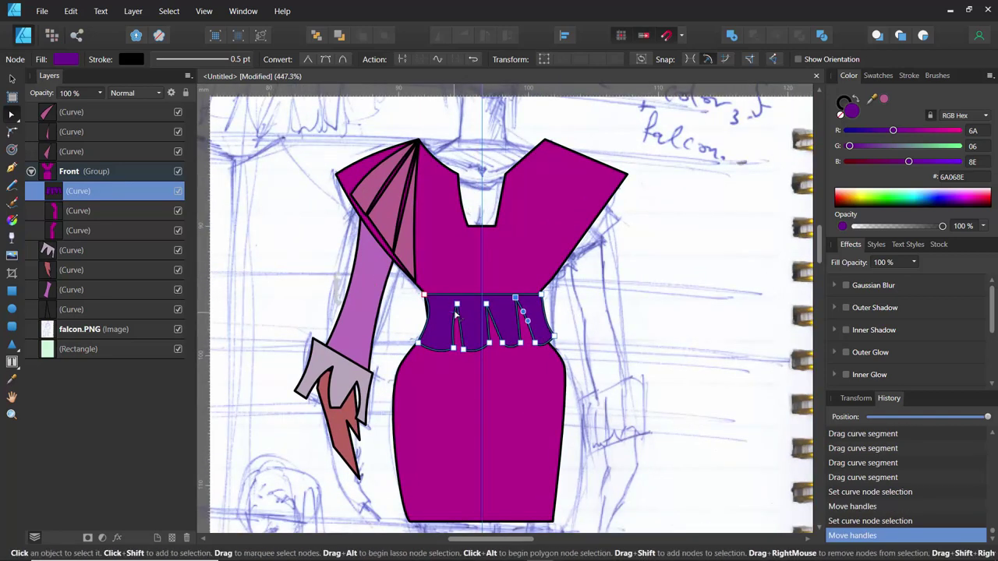
- Give the peplum the sleeve's light purple colour with the Color Picker
{"action": "left_click", "coordinate": [13, 379]}
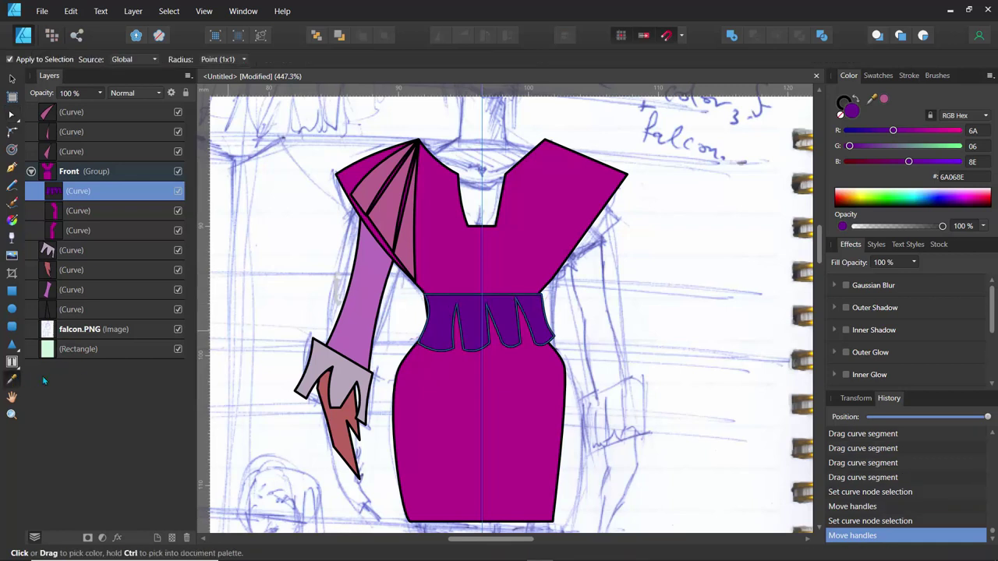
{"action": "left_click", "coordinate": [371, 283]}
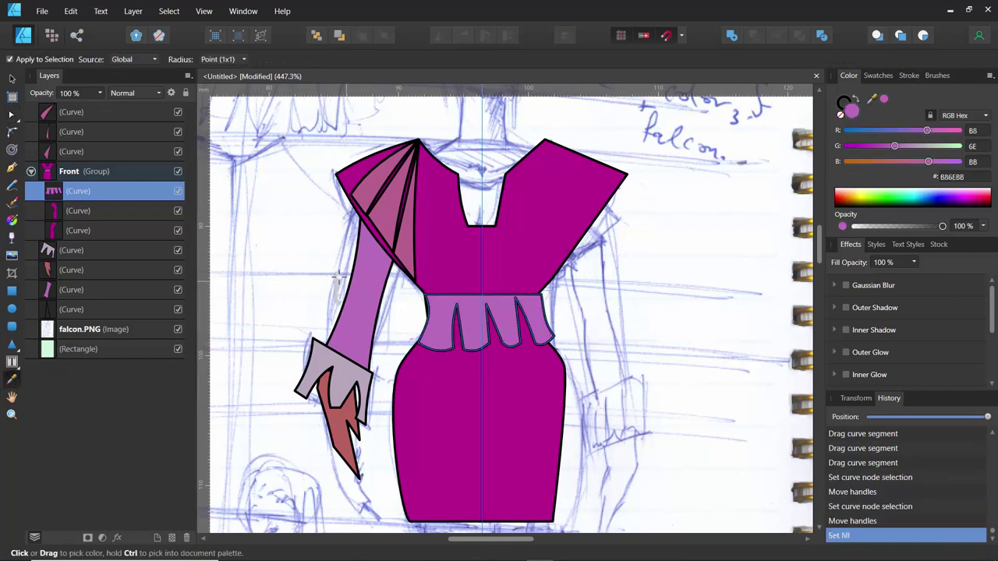
{"action": "scroll", "coordinate": [367, 267], "scroll_direction": "up", "scroll_amount": 5}
{"action": "scroll", "coordinate": [367, 267], "scroll_direction": "down", "scroll_amount": 2}
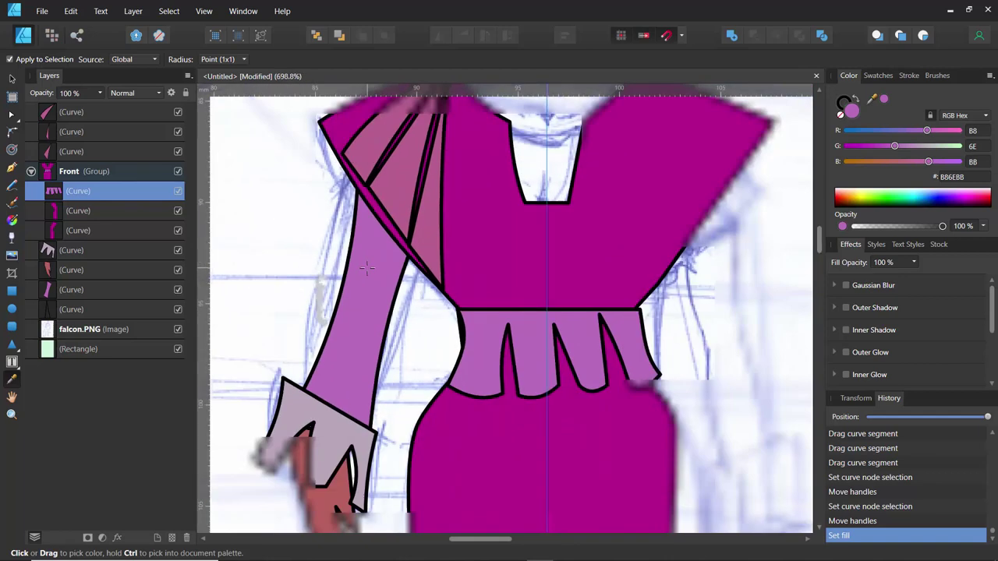
{"action": "left_click_drag", "start_coordinate": [283, 239], "coordinate": [356, 385]}
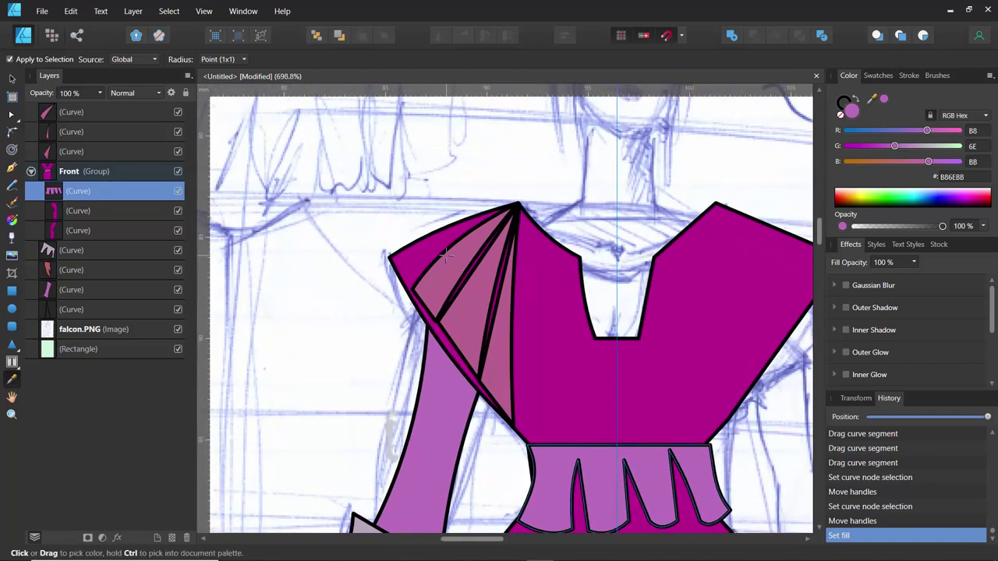
- Set the triangle shoulder fold's stroke to None
{"action": "left_click", "coordinate": [12, 79]}
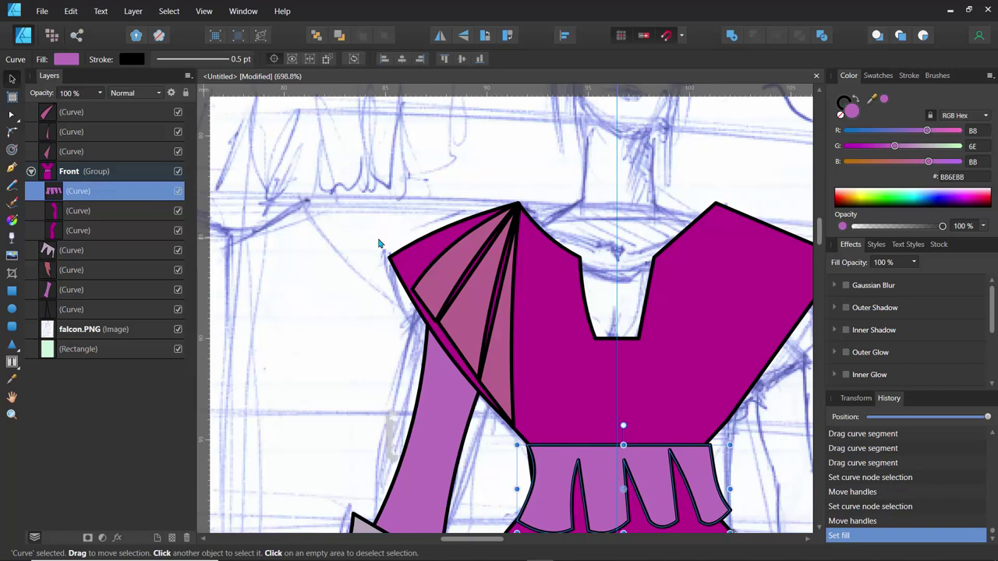
{"action": "left_click", "coordinate": [436, 260]}
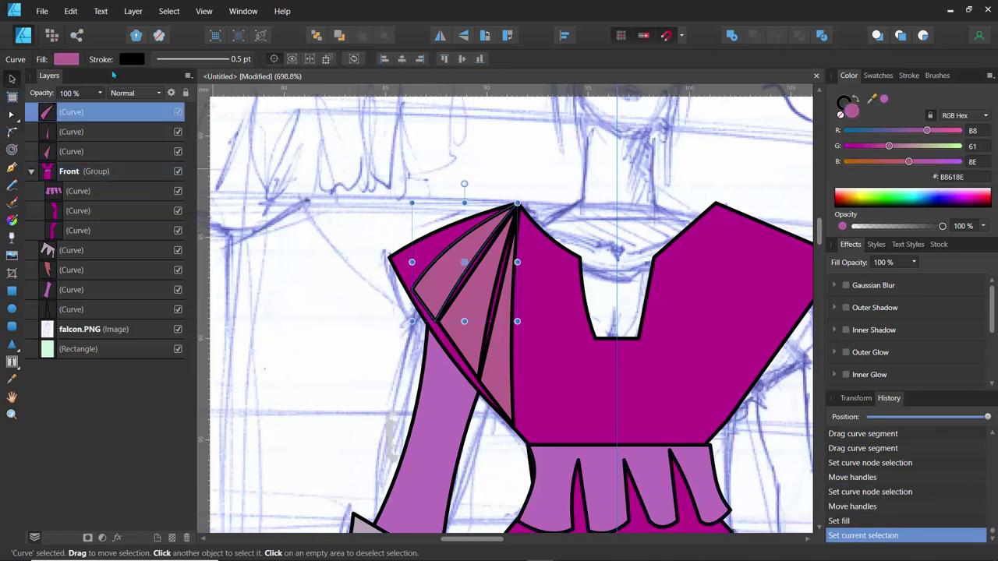
{"action": "left_click", "coordinate": [131, 59]}
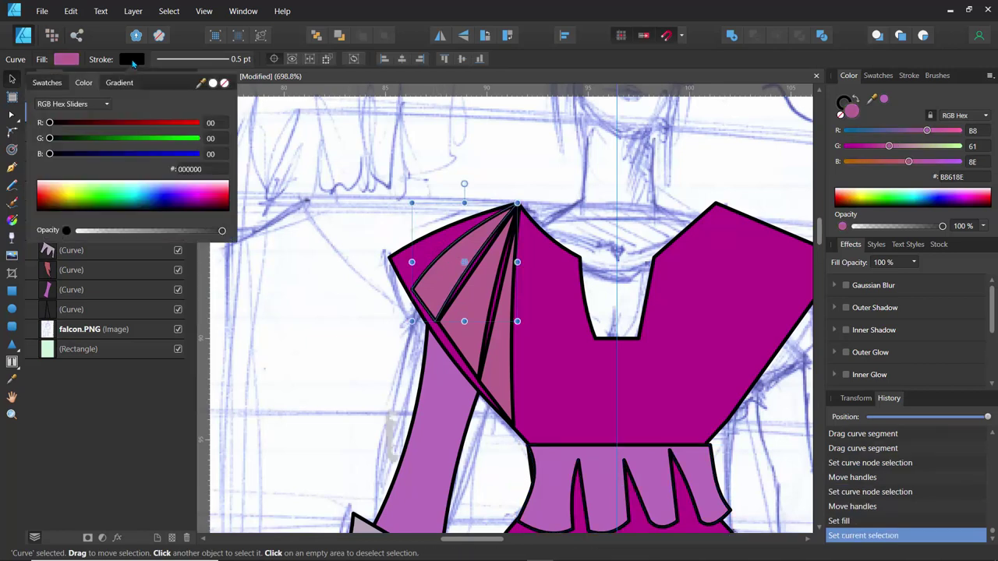
{"action": "left_click", "coordinate": [224, 83]}
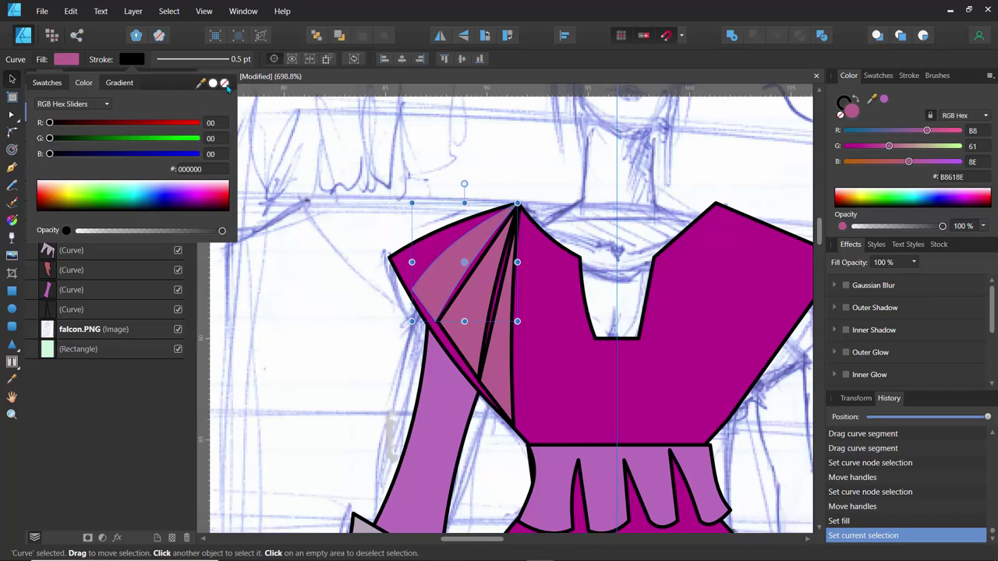
{"action": "left_click", "coordinate": [486, 345]}
- Set the stroke to None on the remaining two shoulder fold pieces
{"action": "left_click", "coordinate": [485, 346]}
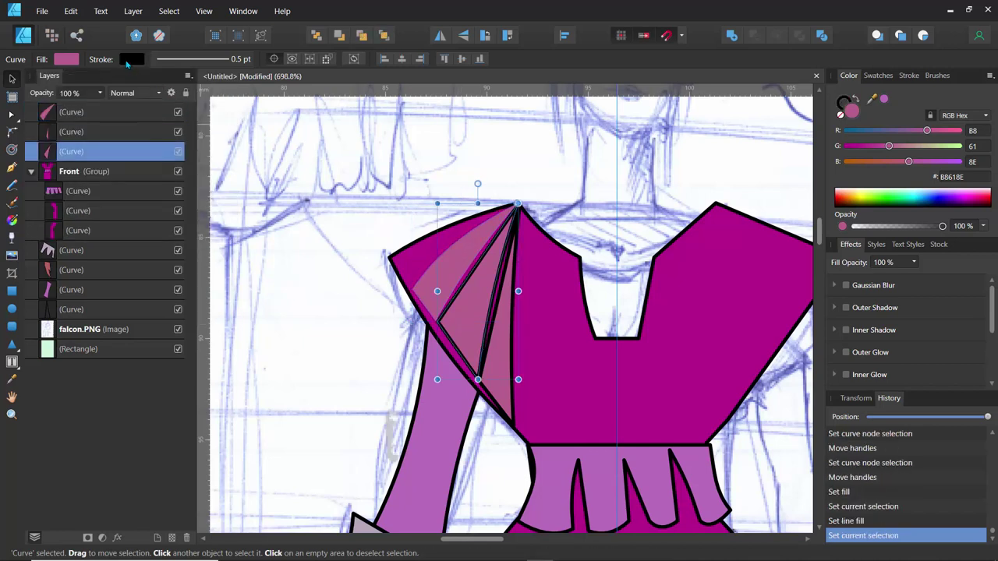
{"action": "left_click", "coordinate": [128, 62]}
{"action": "left_click", "coordinate": [224, 83]}
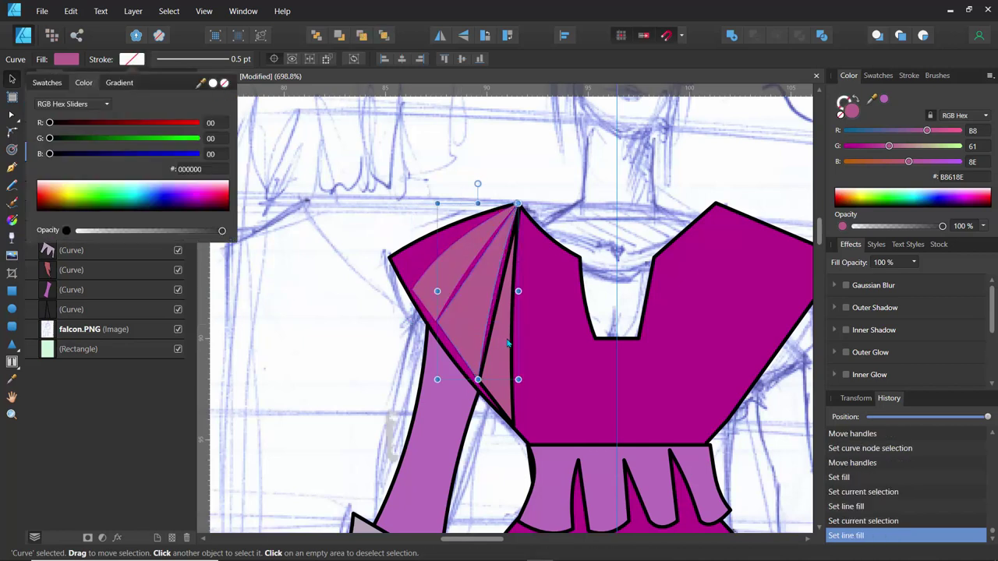
{"action": "left_click", "coordinate": [511, 341]}
{"action": "left_click", "coordinate": [511, 340]}
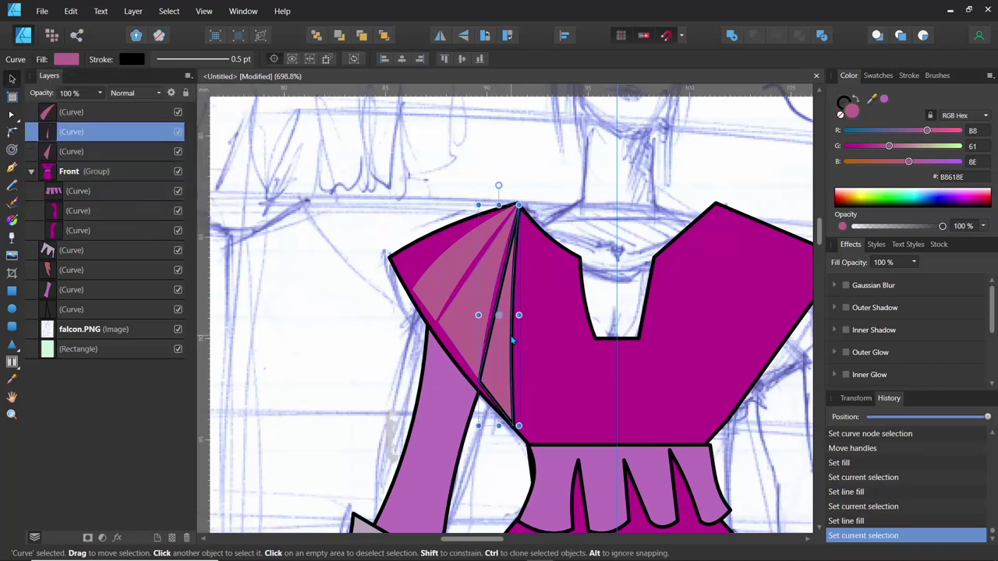
{"action": "left_click", "coordinate": [133, 66]}
{"action": "left_click", "coordinate": [225, 83]}
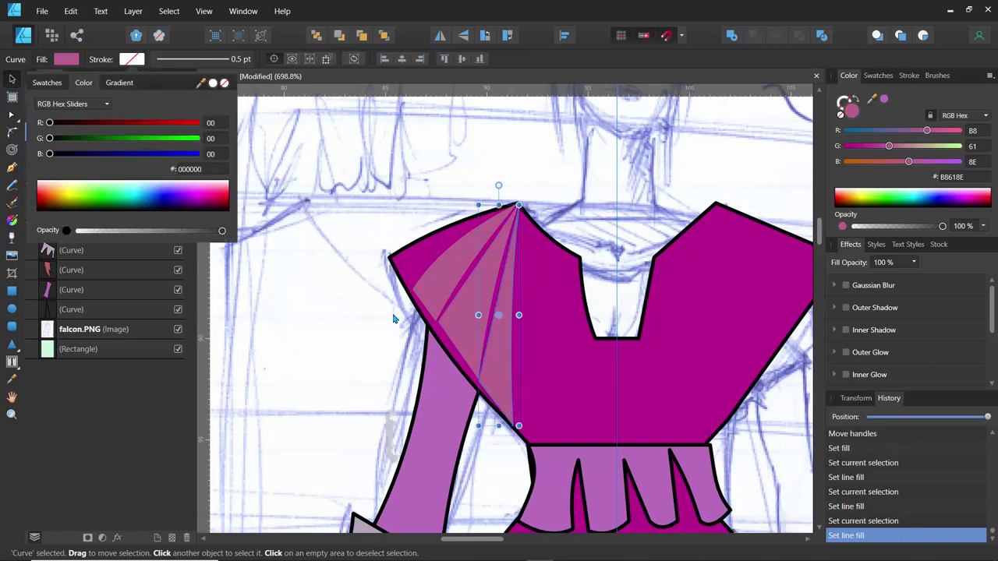
{"action": "left_click", "coordinate": [356, 325]}
{"action": "scroll", "coordinate": [347, 329], "scroll_direction": "down", "scroll_amount": 8}
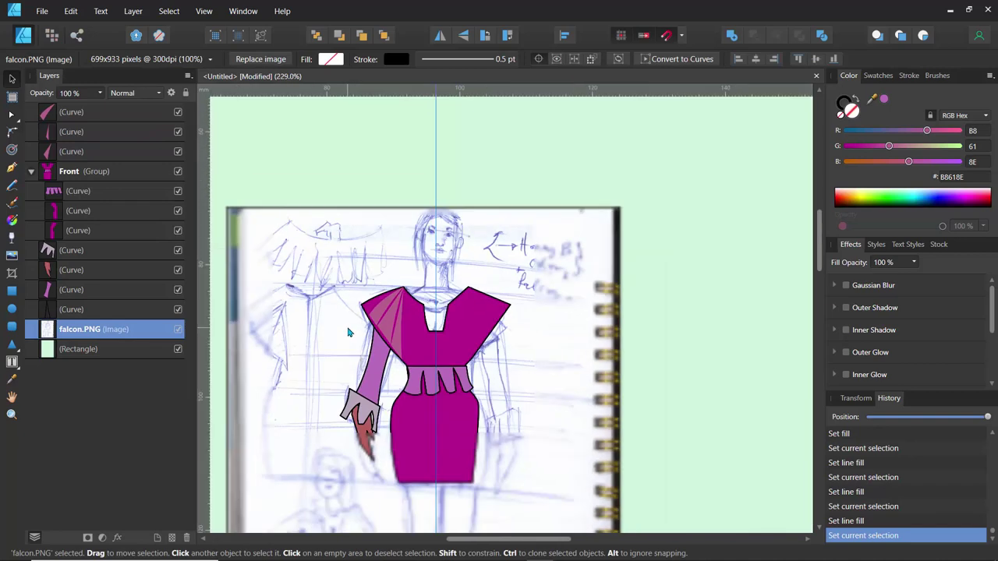
{"action": "scroll", "coordinate": [348, 330], "scroll_direction": "up", "scroll_amount": 8}
- Slightly rotate the light-pink pleat curve and inspect the pleat curves' nodes
{"action": "left_click", "coordinate": [431, 271]}
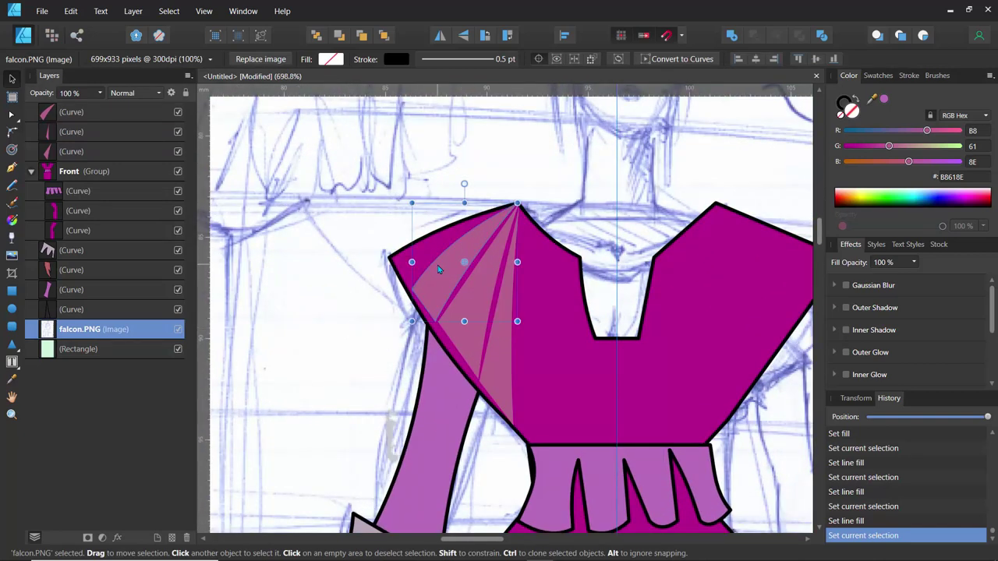
{"action": "mouse_move", "coordinate": [463, 183]}
{"action": "left_mouse_down"}
{"action": "mouse_move", "coordinate": [472, 181]}
{"action": "mouse_move", "coordinate": [464, 184]}
{"action": "left_mouse_up"}
{"action": "left_click", "coordinate": [489, 302]}
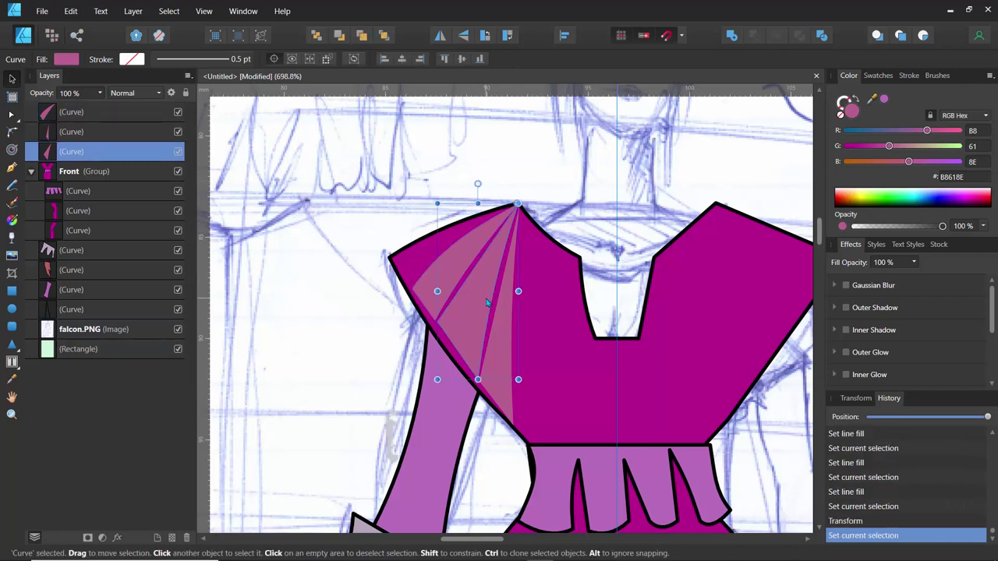
{"action": "left_click", "coordinate": [511, 331]}
{"action": "key", "text": "a"}
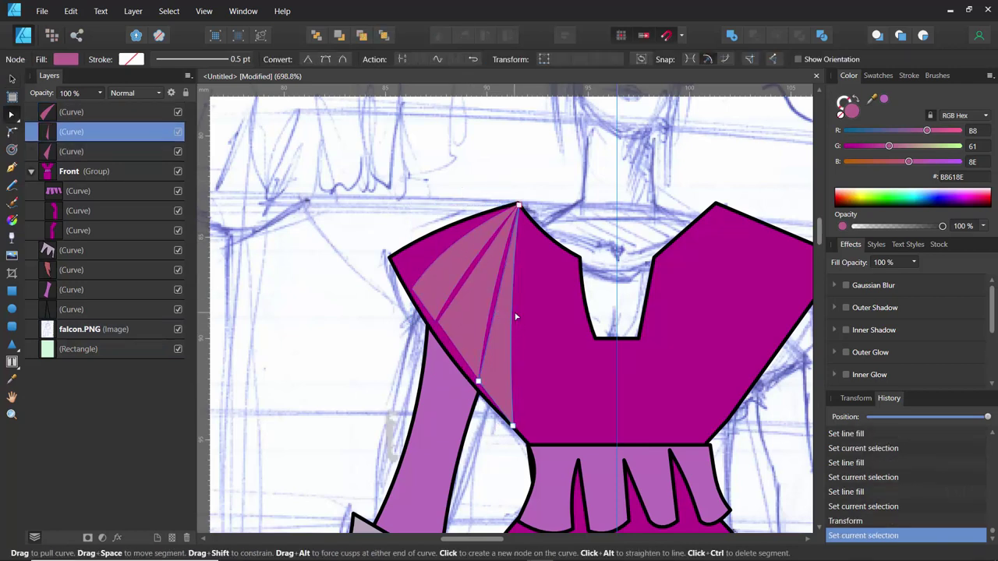
{"action": "left_click", "coordinate": [287, 290]}
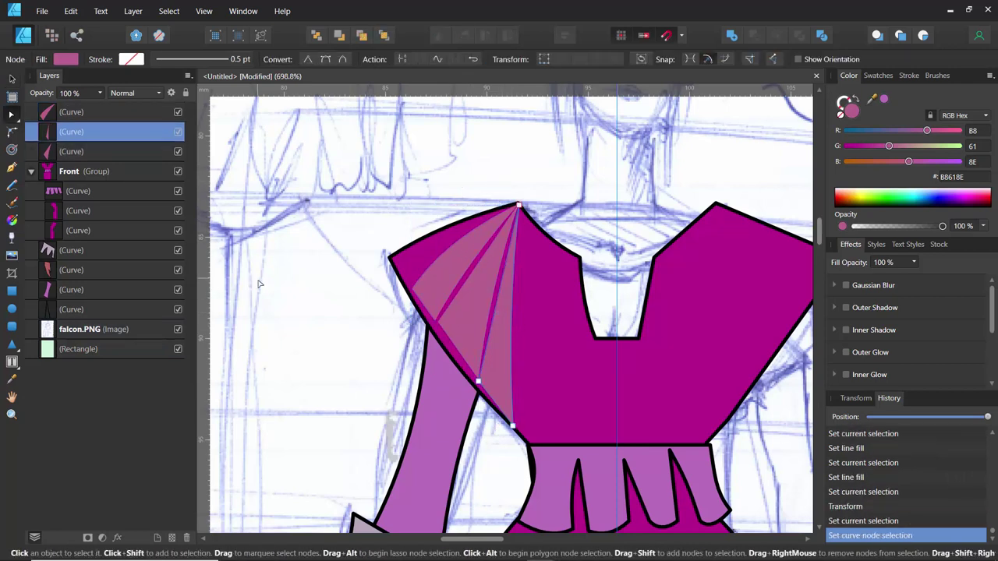
- Group the three pleat curves with Ctrl+G and duplicate the group with Ctrl+J
{"action": "left_click", "coordinate": [49, 114]}
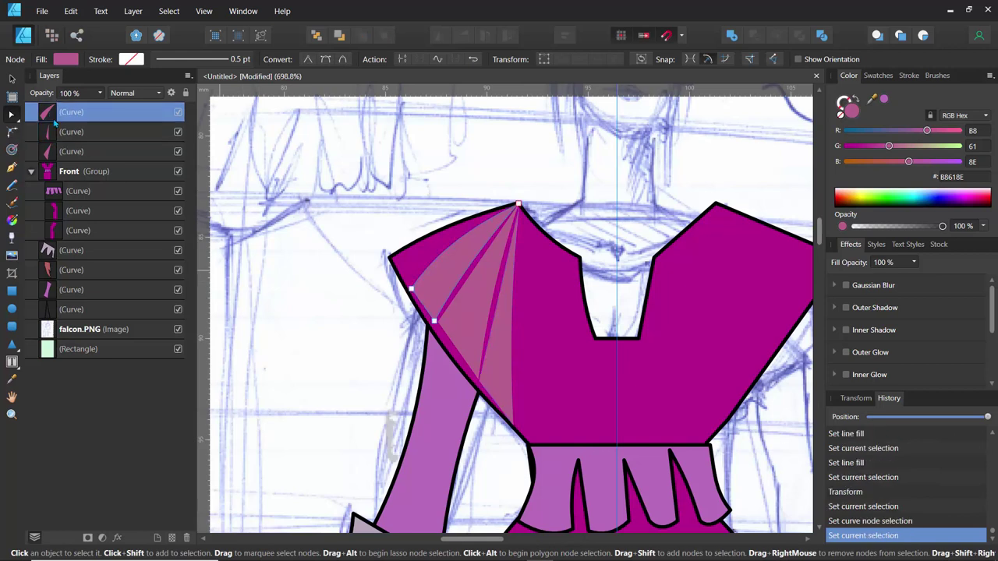
{"action": "left_click", "coordinate": [57, 133], "text": "shift"}
{"action": "left_click", "coordinate": [60, 152], "text": "shift"}
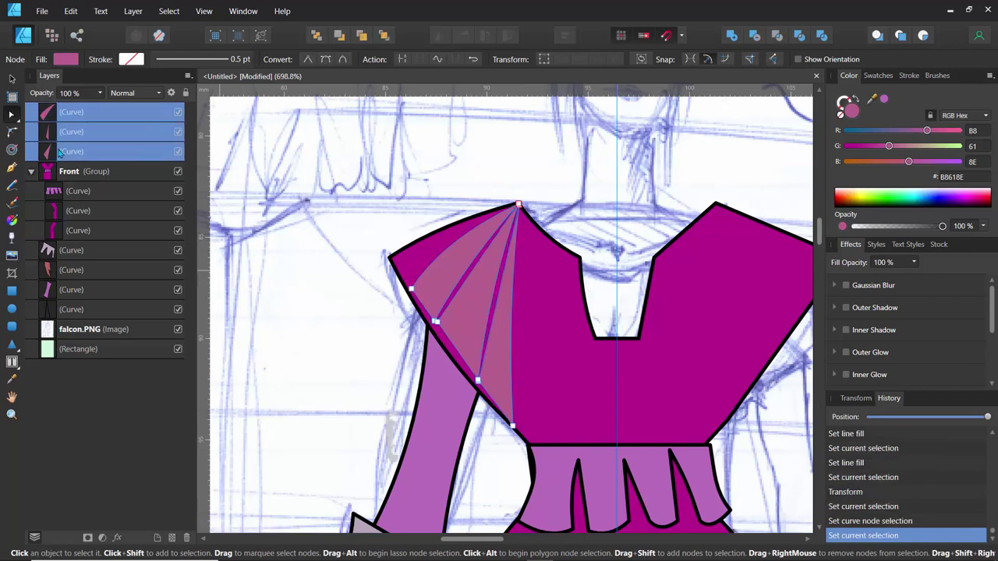
{"action": "key", "text": "ctrl+g"}
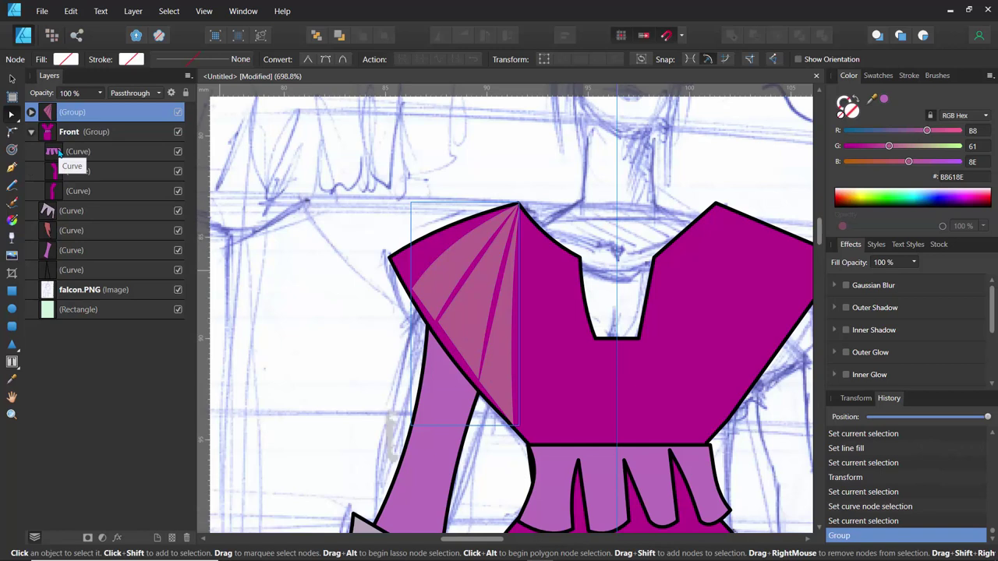
{"action": "key", "text": "ctrl+j"}
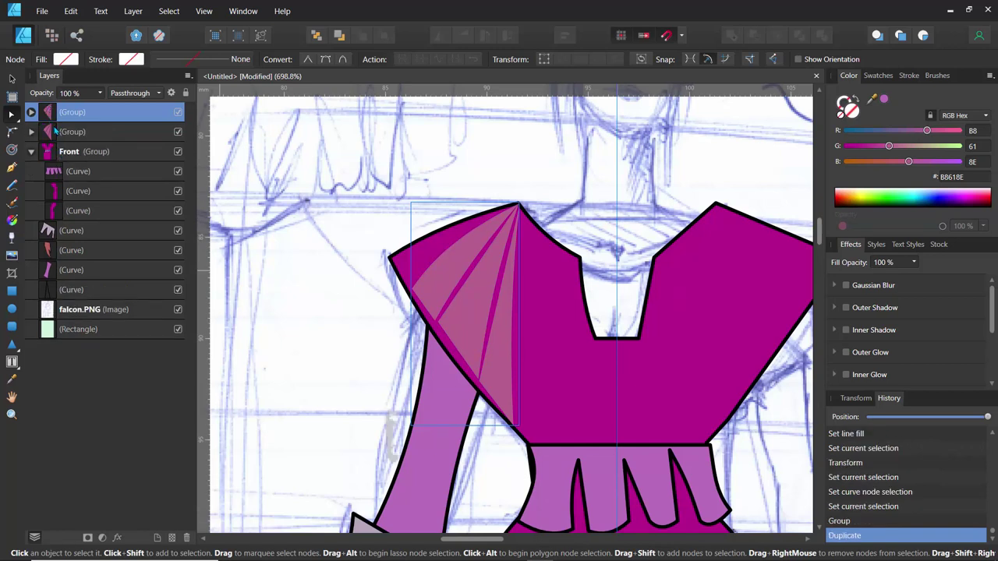
- Flip the duplicated pleat group horizontally and drag it onto the right shoulder
{"action": "left_click", "coordinate": [73, 132]}
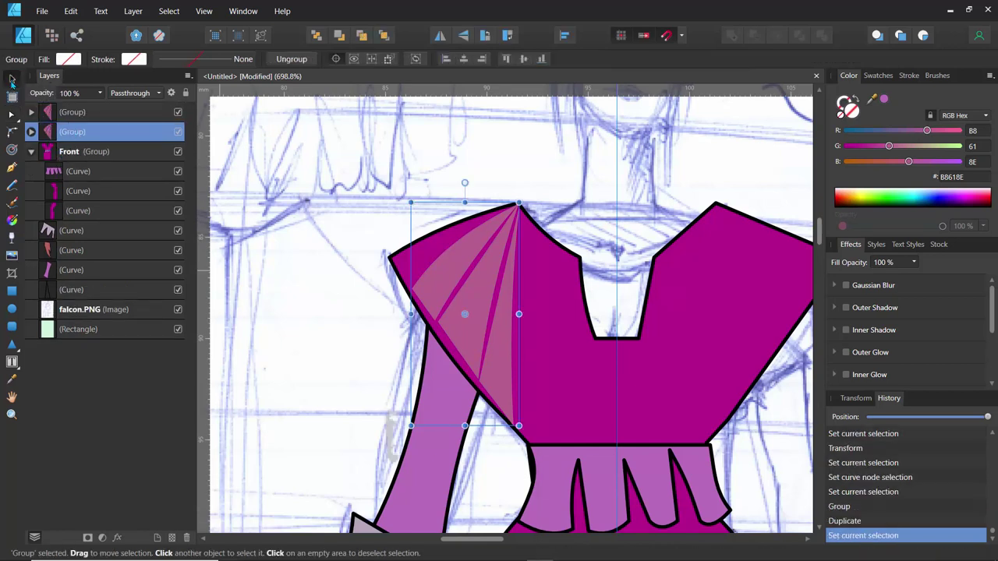
{"action": "left_click", "coordinate": [12, 79]}
{"action": "left_click", "coordinate": [442, 35]}
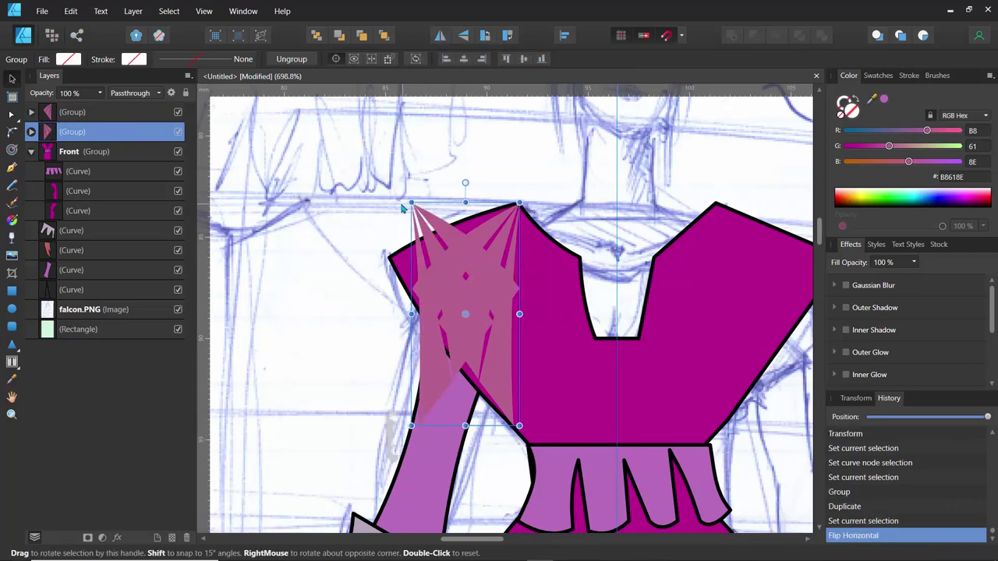
{"action": "scroll", "coordinate": [410, 206], "scroll_direction": "down", "scroll_amount": 2, "text": "ctrl"}
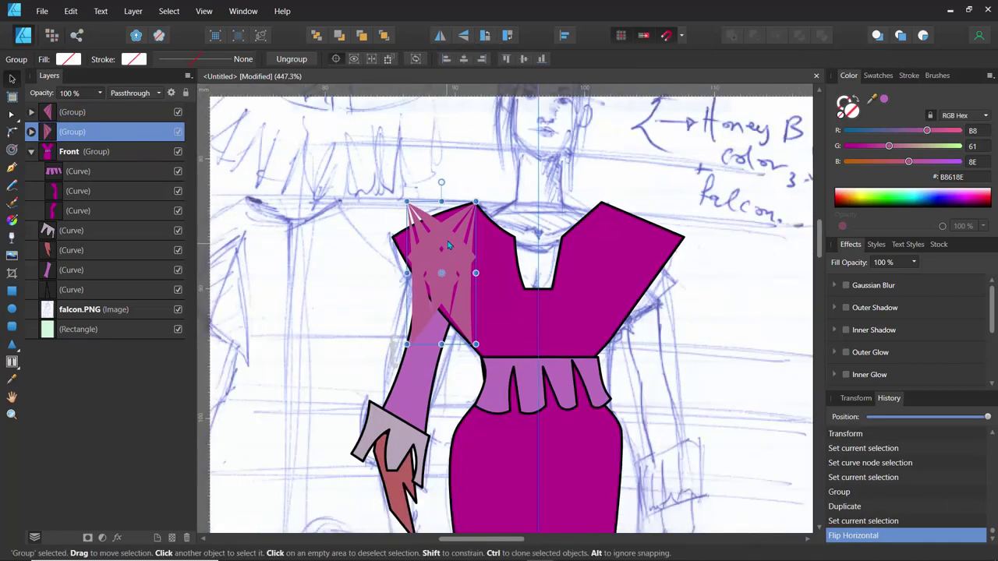
{"action": "left_click_drag", "start_coordinate": [448, 245], "coordinate": [639, 246]}
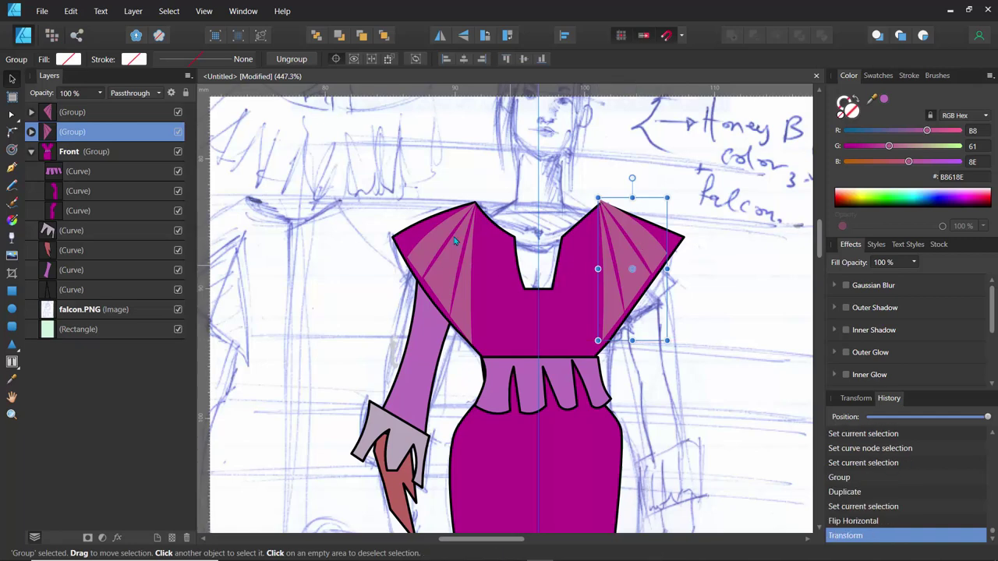
{"action": "left_click", "coordinate": [538, 212]}
- Undo an accidental sketch move and fine-tune the pleats' position on the right shoulder
{"action": "left_click_drag", "start_coordinate": [537, 211], "coordinate": [616, 212]}
{"action": "scroll", "coordinate": [615, 212], "scroll_direction": "up", "scroll_amount": 5}
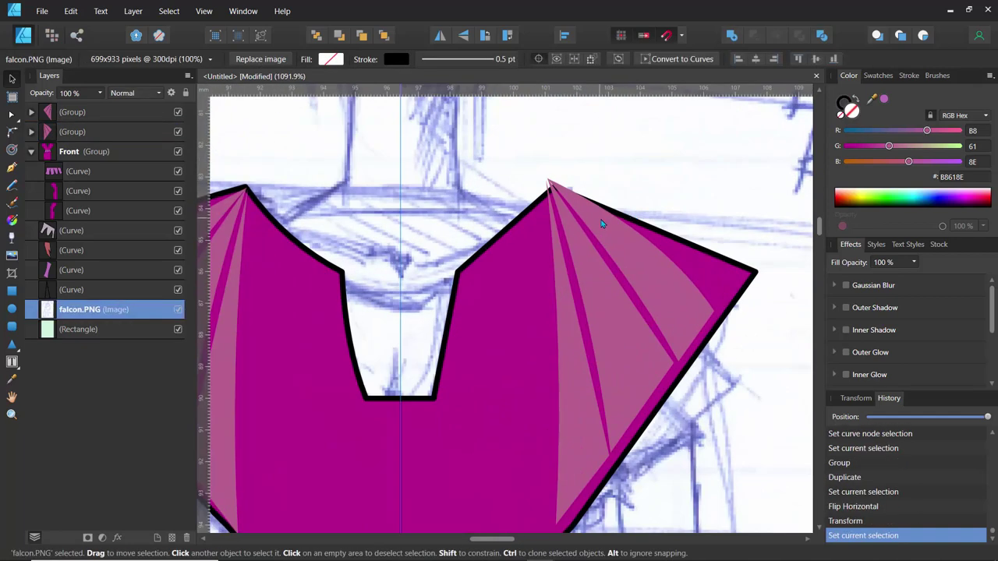
{"action": "mouse_move", "coordinate": [601, 218]}
{"action": "left_mouse_down"}
{"action": "mouse_move", "coordinate": [617, 225]}
{"action": "mouse_move", "coordinate": [609, 228]}
{"action": "left_mouse_up"}
{"action": "key", "text": "ctrl+z"}
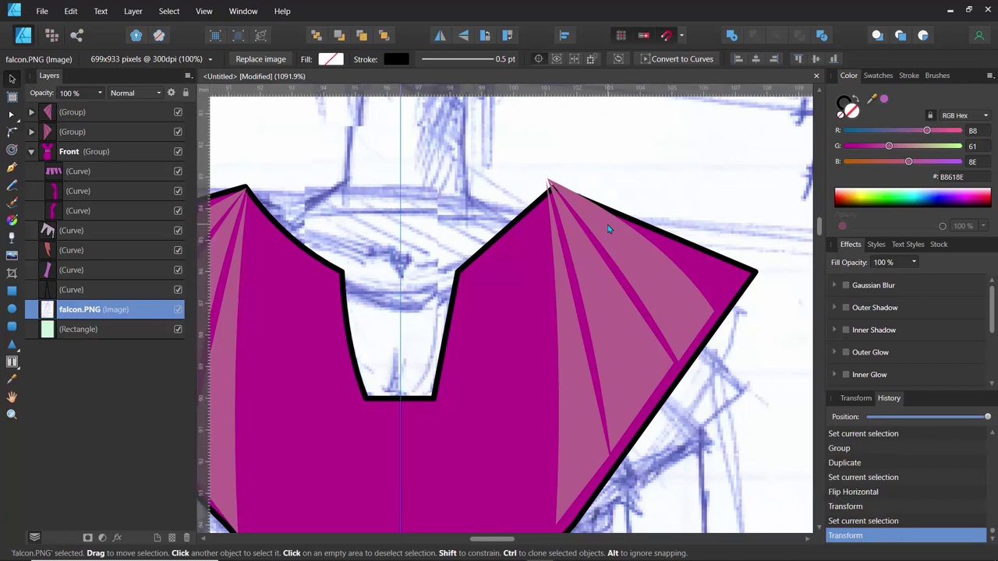
{"action": "left_click", "coordinate": [92, 134]}
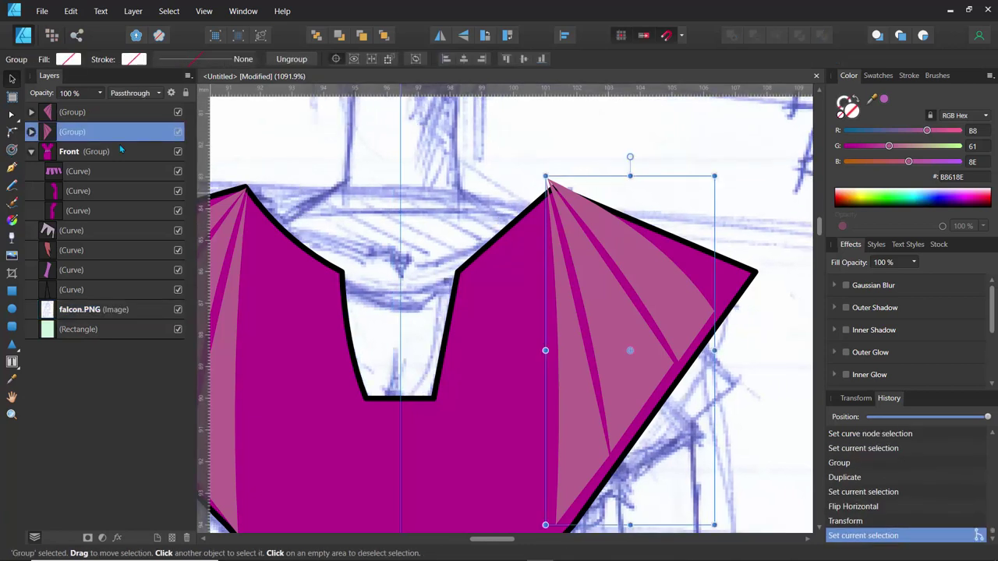
{"action": "left_click_drag", "start_coordinate": [626, 247], "coordinate": [628, 250]}
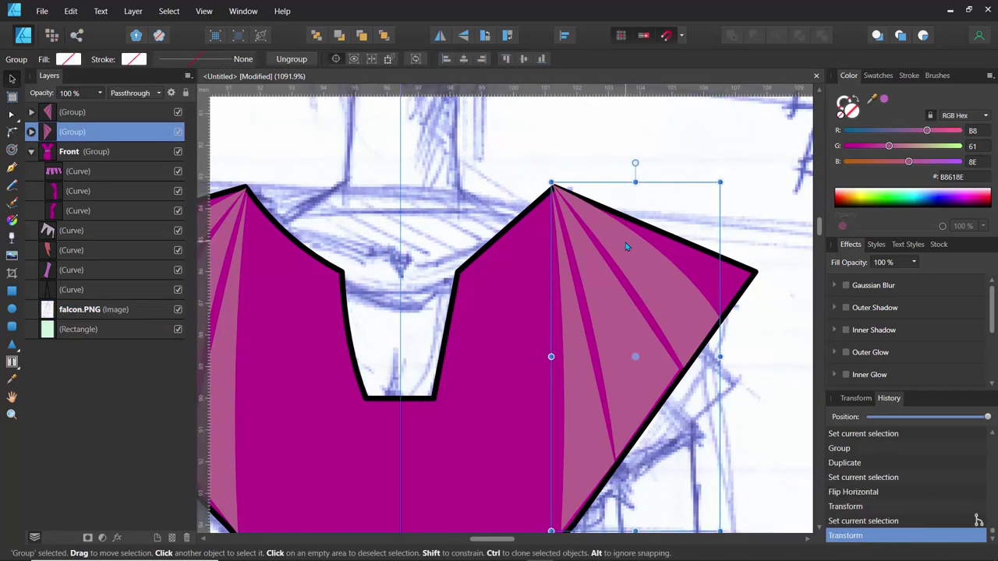
{"action": "scroll", "coordinate": [513, 273], "scroll_direction": "down", "scroll_amount": 4}
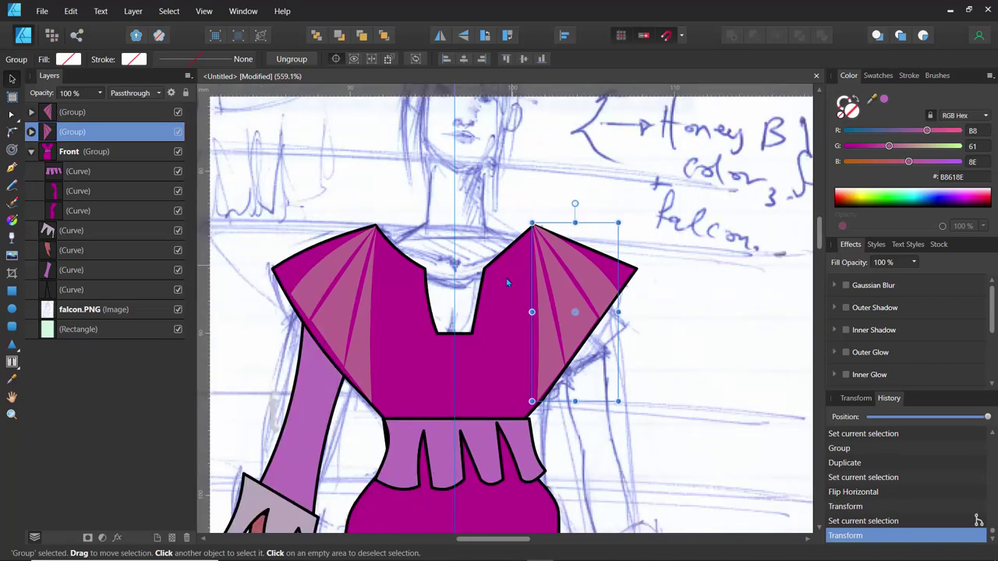
{"action": "scroll", "coordinate": [463, 359], "scroll_direction": "down", "scroll_amount": 4}
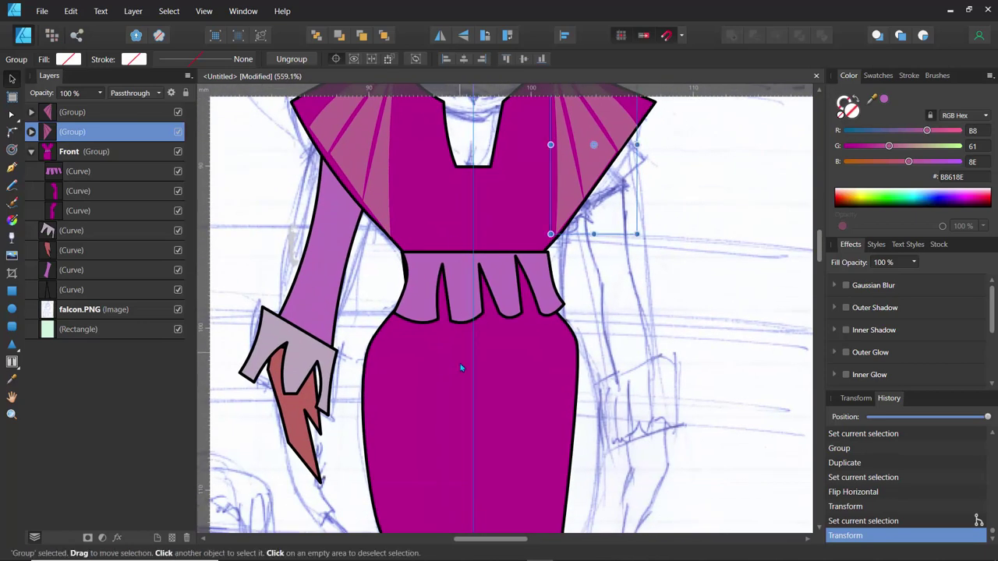
{"action": "scroll", "coordinate": [462, 378], "scroll_direction": "down", "scroll_amount": 4}
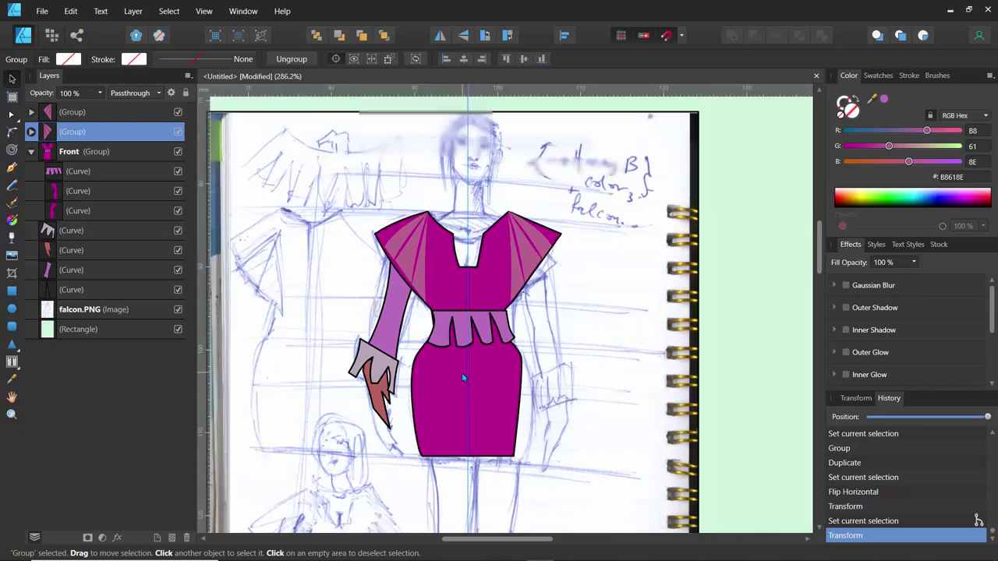
{"action": "left_click_drag", "start_coordinate": [462, 378], "coordinate": [429, 332]}
- Bulge the skirt's right side outward and delete an extra node on that edge
{"action": "left_click", "coordinate": [502, 335]}
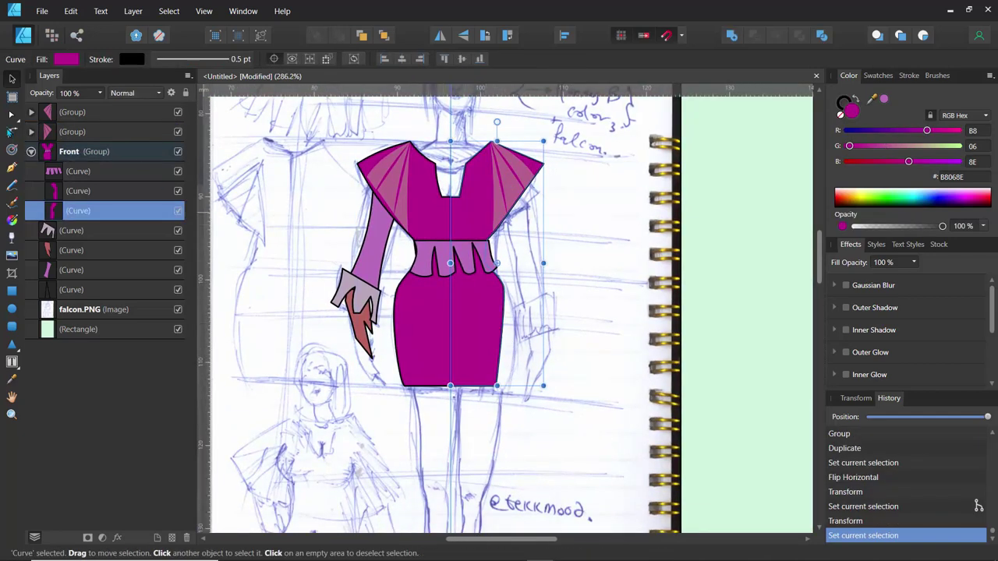
{"action": "left_click", "coordinate": [13, 115]}
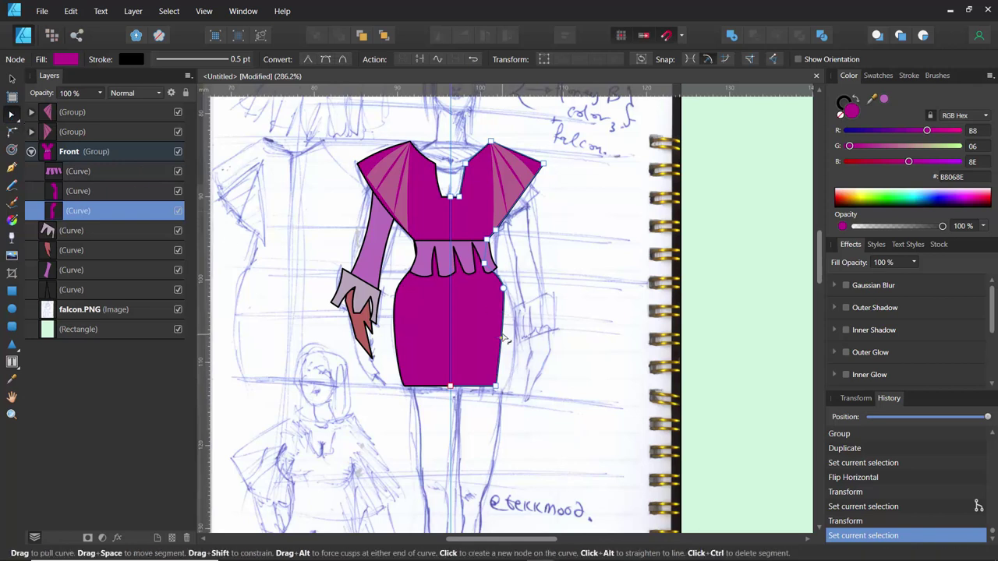
{"action": "left_click_drag", "start_coordinate": [508, 338], "coordinate": [516, 340]}
{"action": "left_click", "coordinate": [503, 286]}
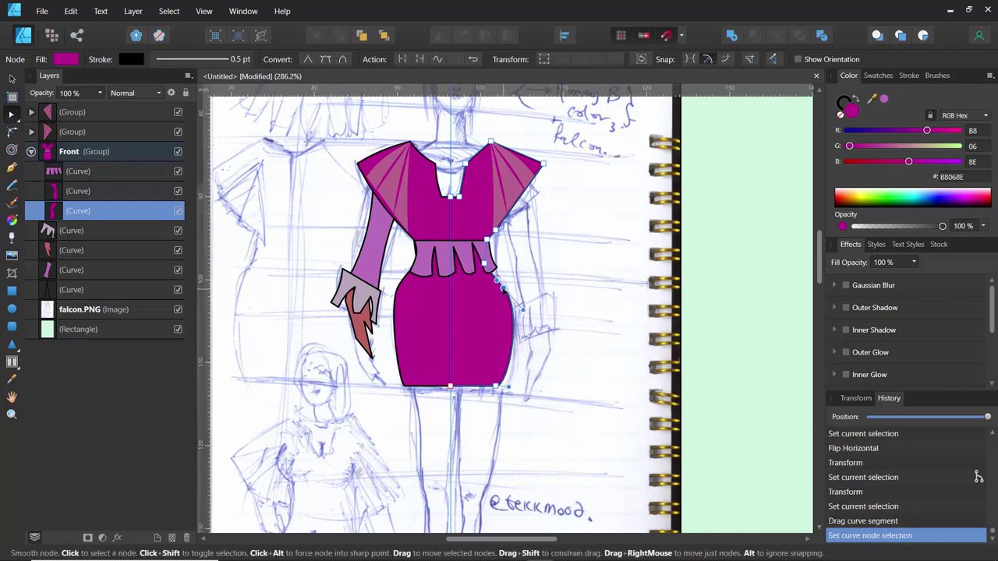
{"action": "key", "text": "Delete"}
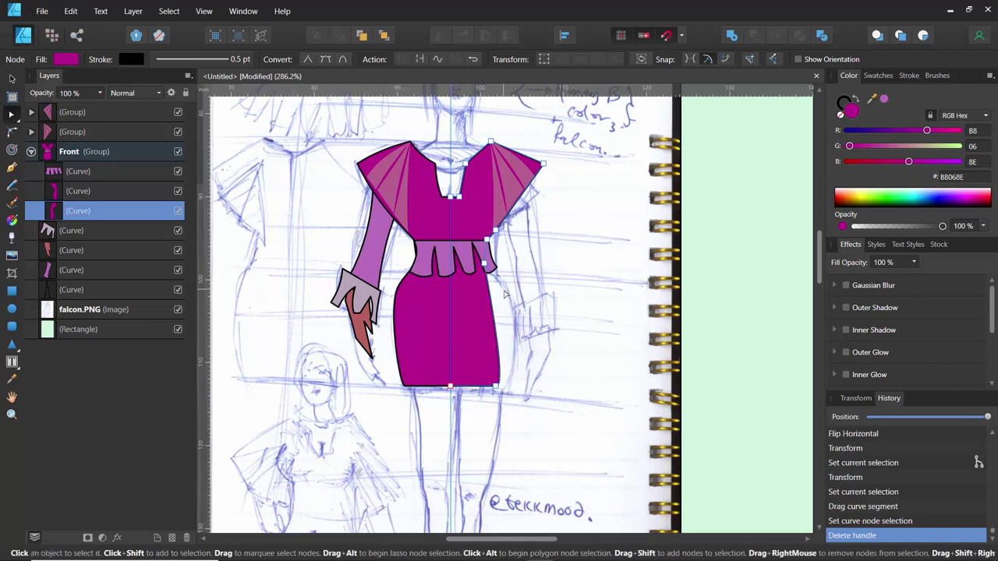
{"action": "left_click_drag", "start_coordinate": [513, 310], "coordinate": [514, 311]}
- Round the skirt's bottom-right hem corner smoothly, keeping its corner node
{"action": "left_click", "coordinate": [496, 387]}
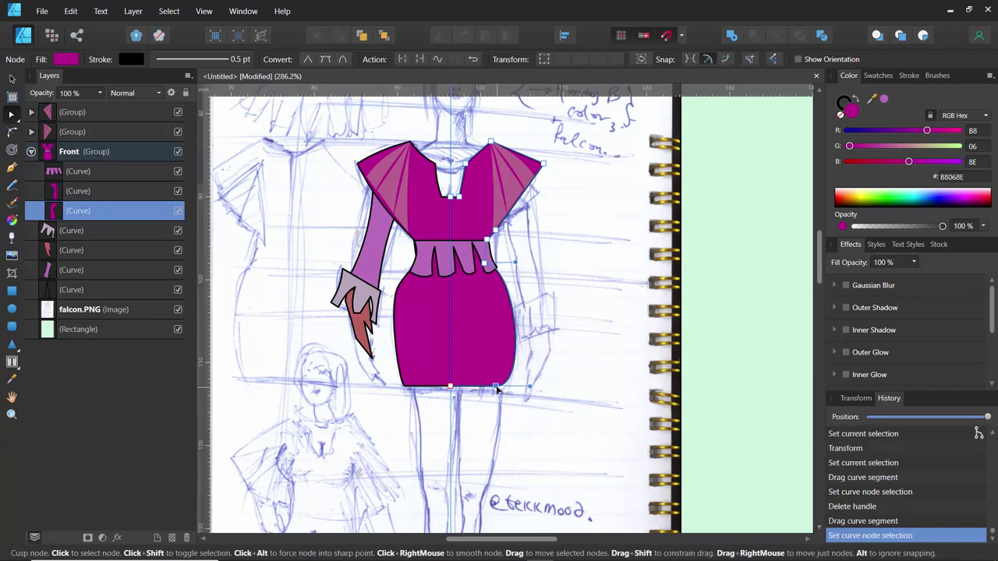
{"action": "key", "text": "Delete"}
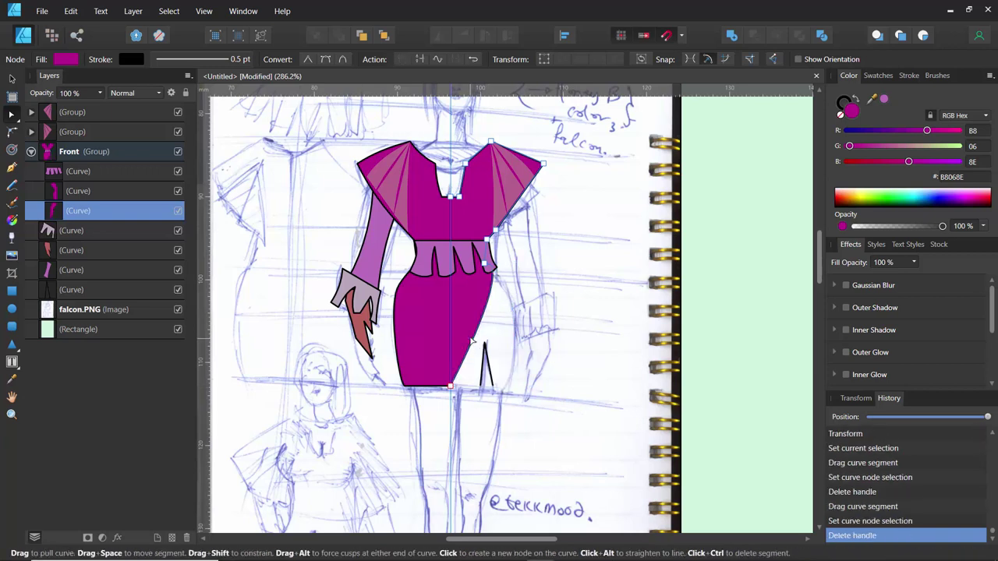
{"action": "left_click_drag", "start_coordinate": [481, 337], "coordinate": [512, 354]}
{"action": "key", "text": "ctrl+z"}
{"action": "key", "text": "ctrl+z"}
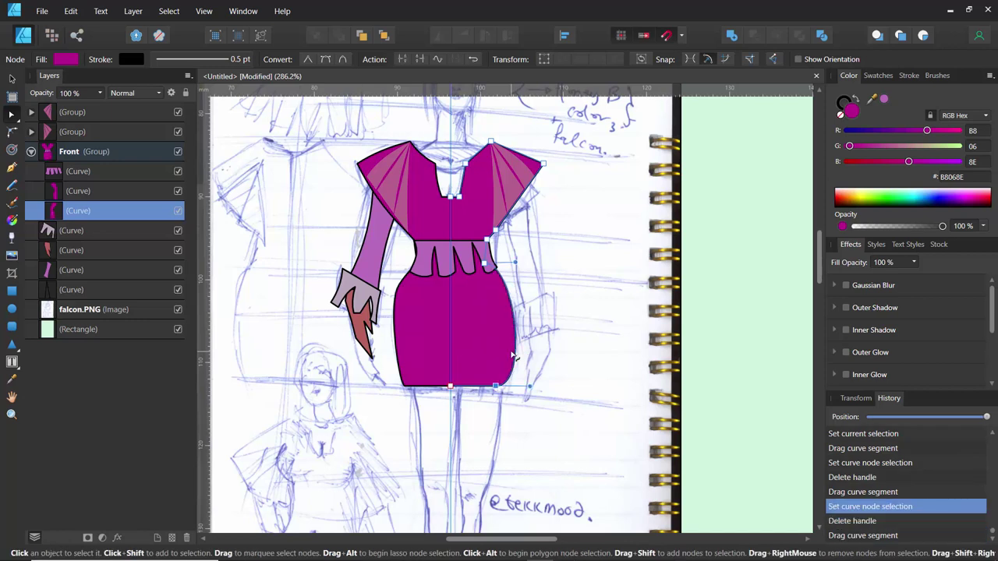
{"action": "key", "text": "ctrl+z"}
{"action": "key", "text": "ctrl+z"}
{"action": "key", "text": "ctrl+z"}
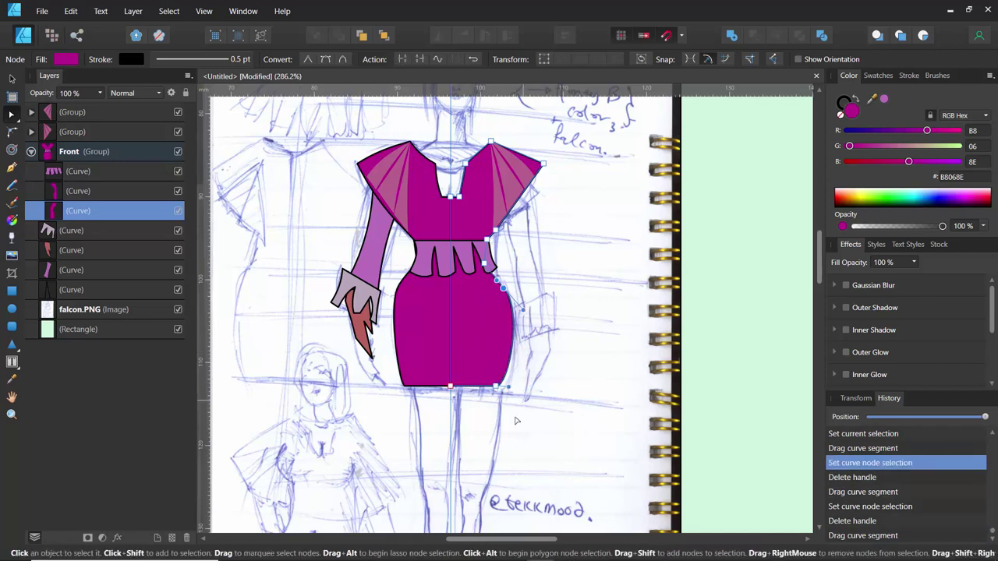
{"action": "scroll", "coordinate": [503, 382], "scroll_direction": "up", "scroll_amount": 5}
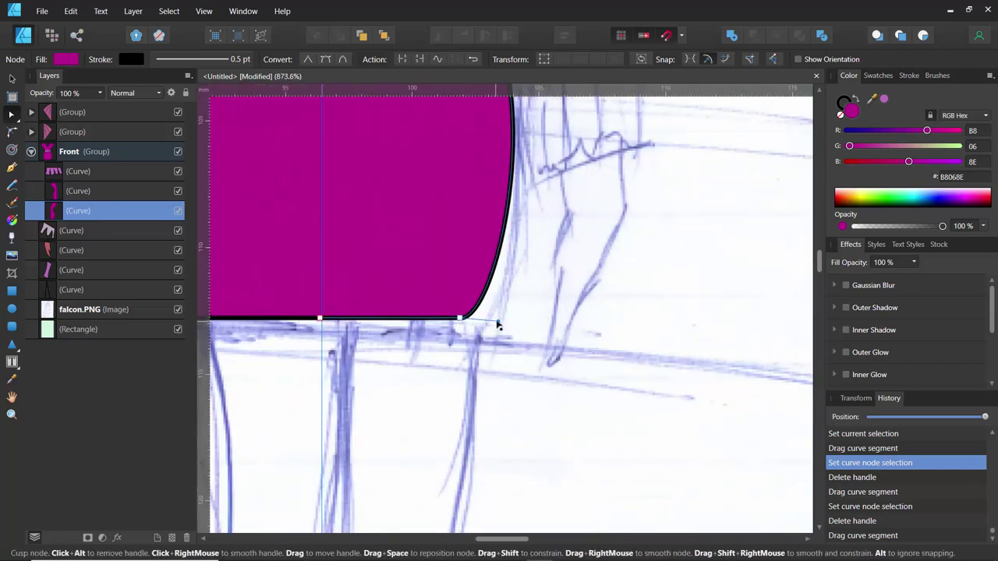
{"action": "left_click_drag", "start_coordinate": [500, 325], "coordinate": [471, 326]}
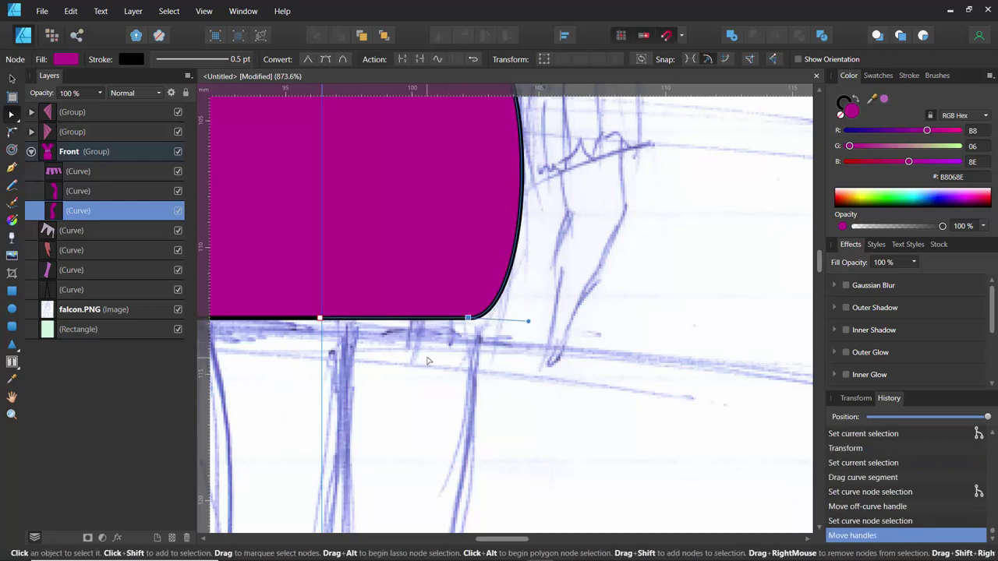
{"action": "scroll", "coordinate": [427, 361], "scroll_direction": "down", "scroll_amount": 5}
{"action": "scroll", "coordinate": [427, 361], "scroll_direction": "down", "scroll_amount": 2}
{"action": "scroll", "coordinate": [427, 361], "scroll_direction": "up", "scroll_amount": 2}
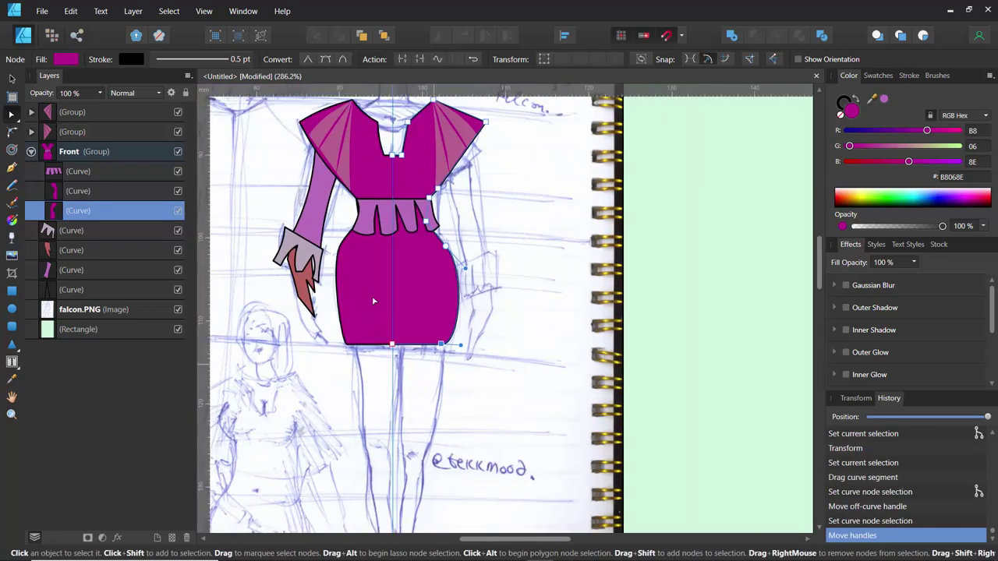
- Duplicate the left sleeve, flip it horizontally and place it on the dress's right side
{"action": "key", "text": "v"}
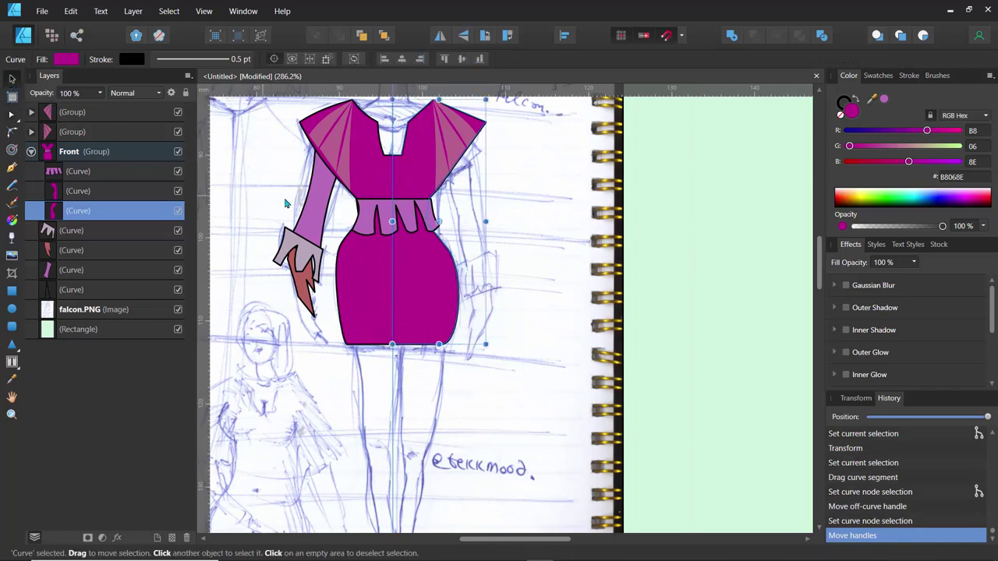
{"action": "left_click", "coordinate": [306, 209]}
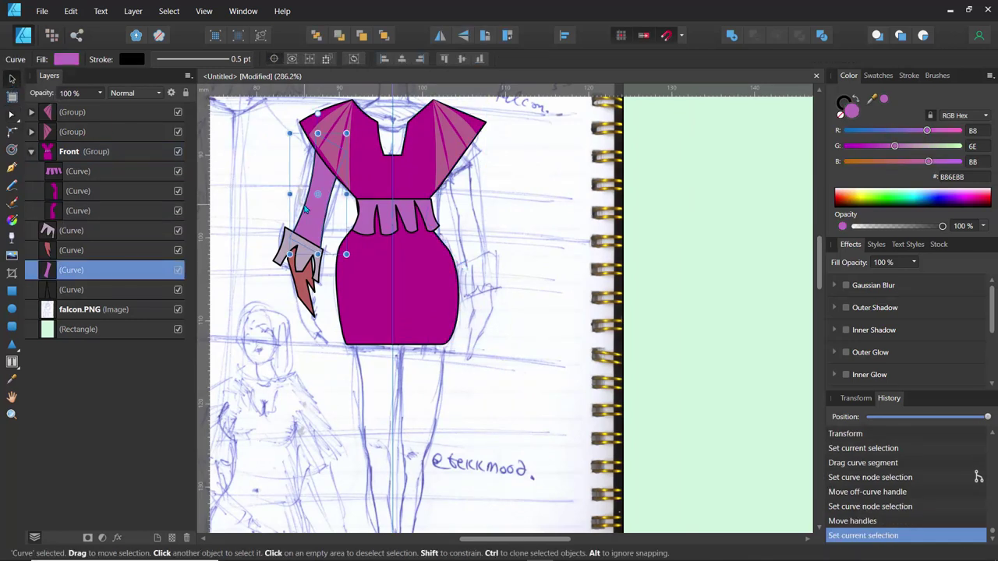
{"action": "key", "text": "ctrl+j"}
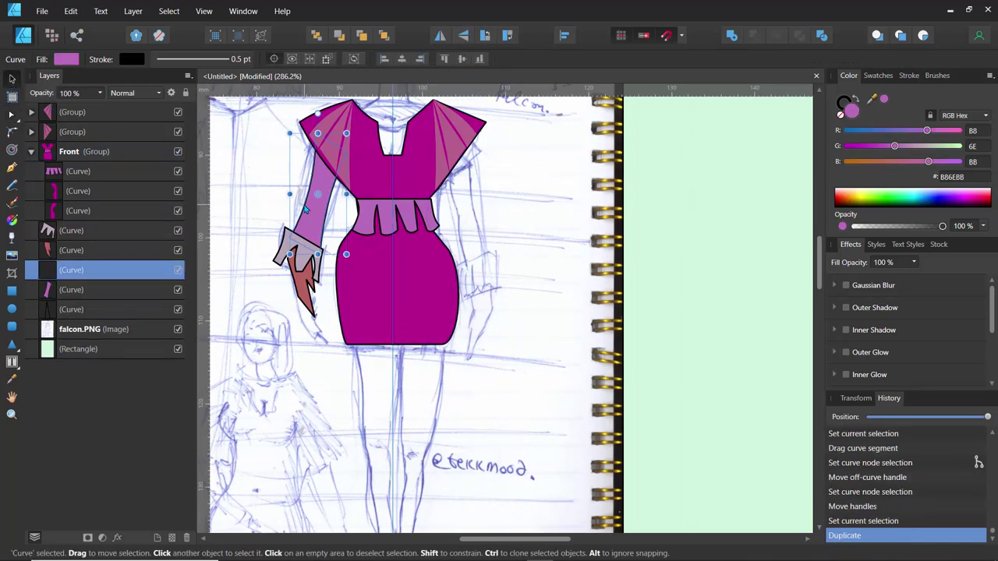
{"action": "left_click", "coordinate": [438, 37]}
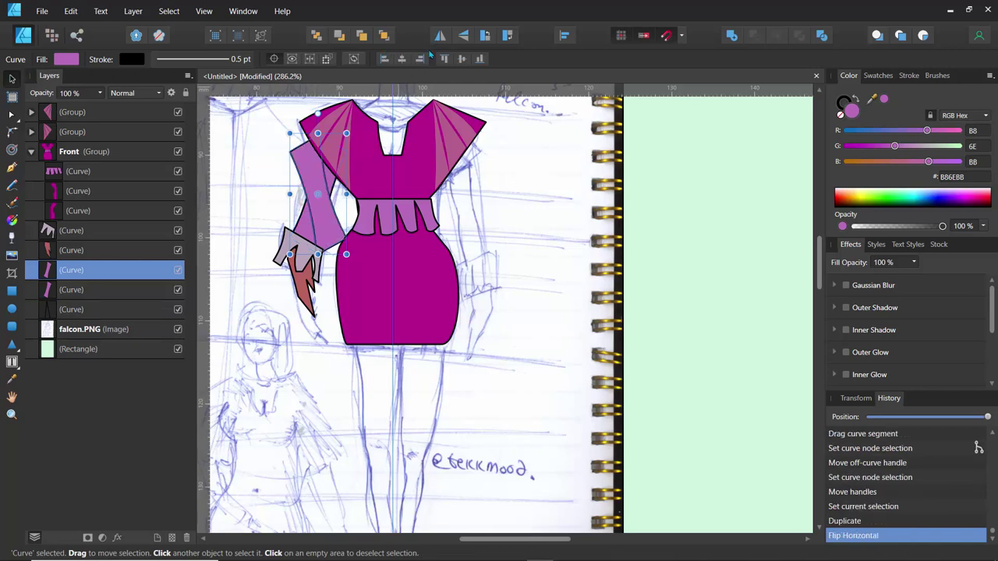
{"action": "left_click_drag", "start_coordinate": [328, 165], "coordinate": [465, 162]}
- Duplicate the grey cuff, mirror it and fit it onto the right sleeve end
{"action": "left_click", "coordinate": [66, 232]}
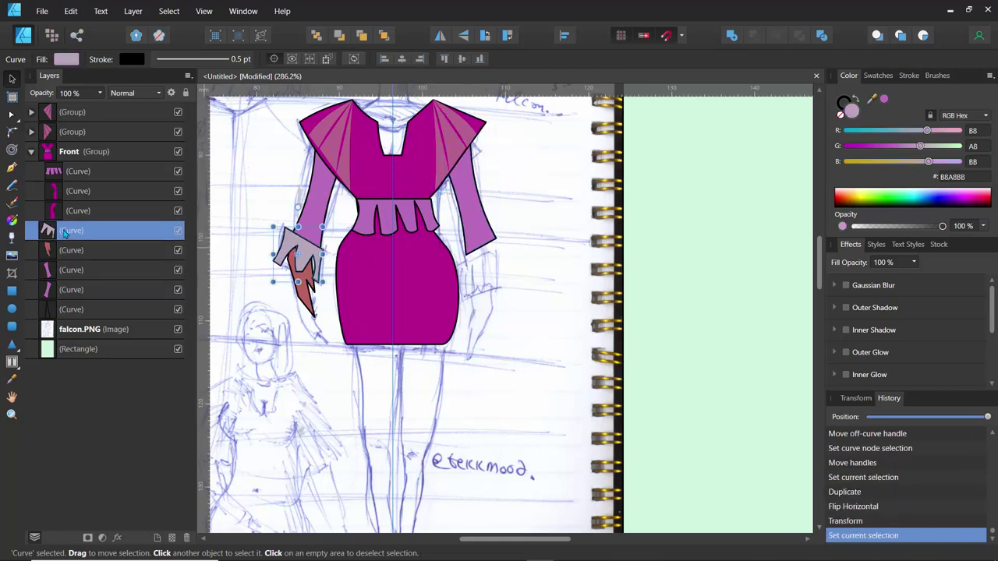
{"action": "key", "text": "ctrl+j"}
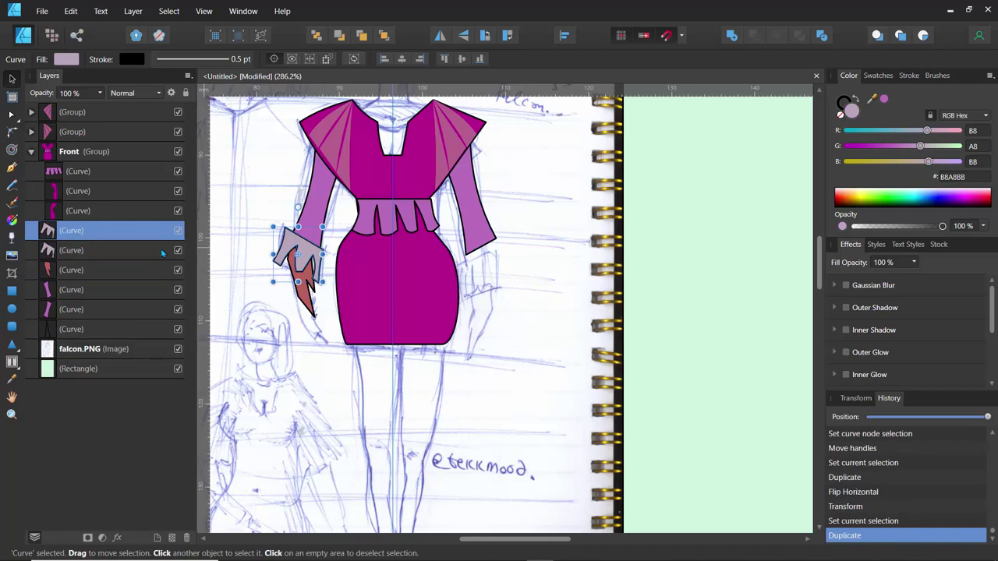
{"action": "left_click_drag", "start_coordinate": [317, 247], "coordinate": [498, 248]}
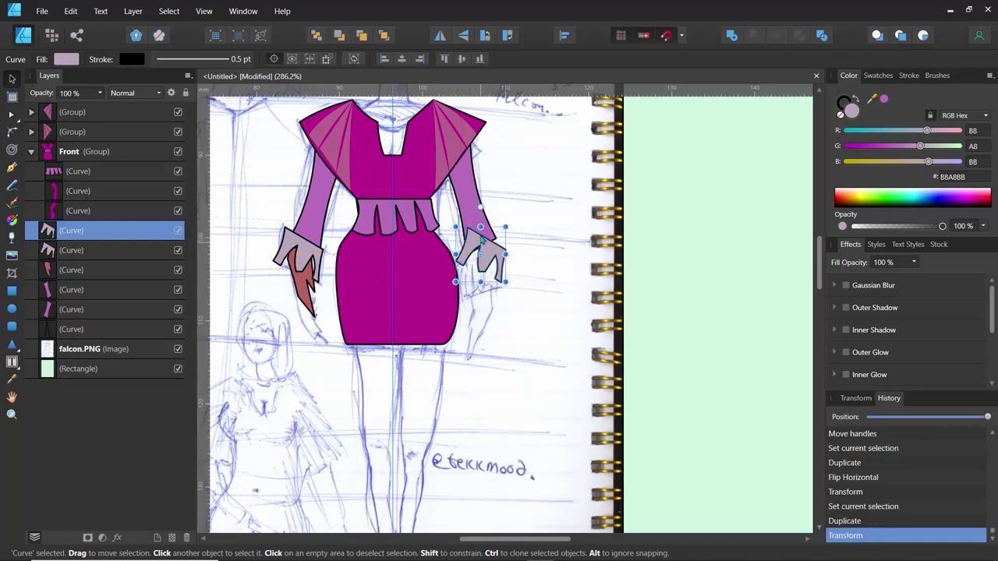
{"action": "left_click", "coordinate": [440, 36]}
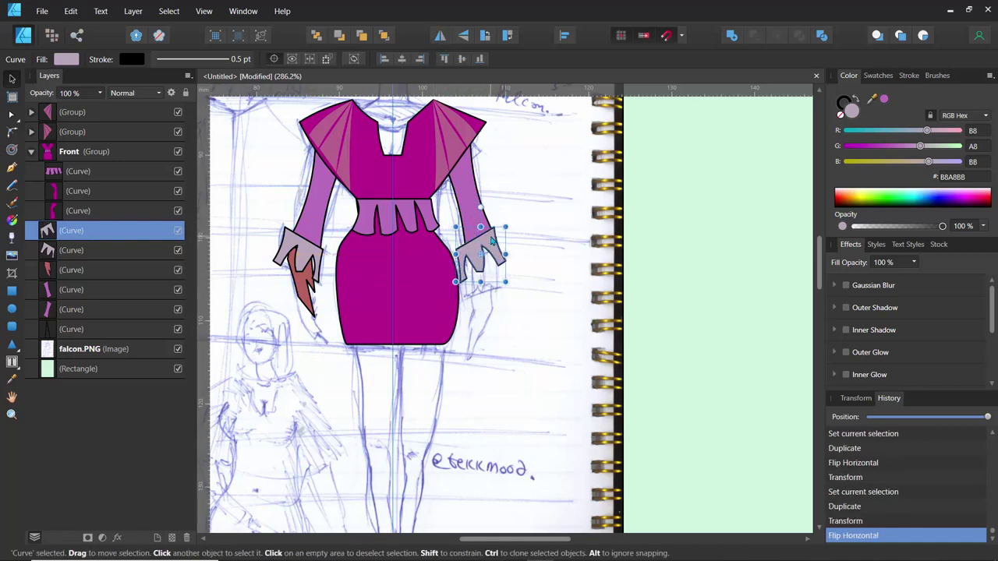
{"action": "left_click_drag", "start_coordinate": [493, 242], "coordinate": [493, 240]}
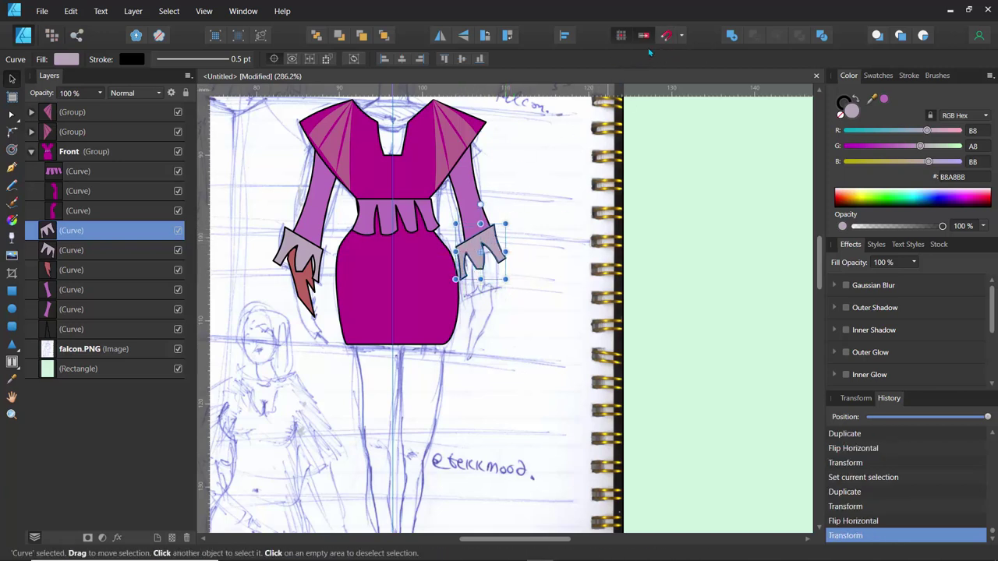
{"action": "left_click_drag", "start_coordinate": [486, 239], "coordinate": [490, 244]}
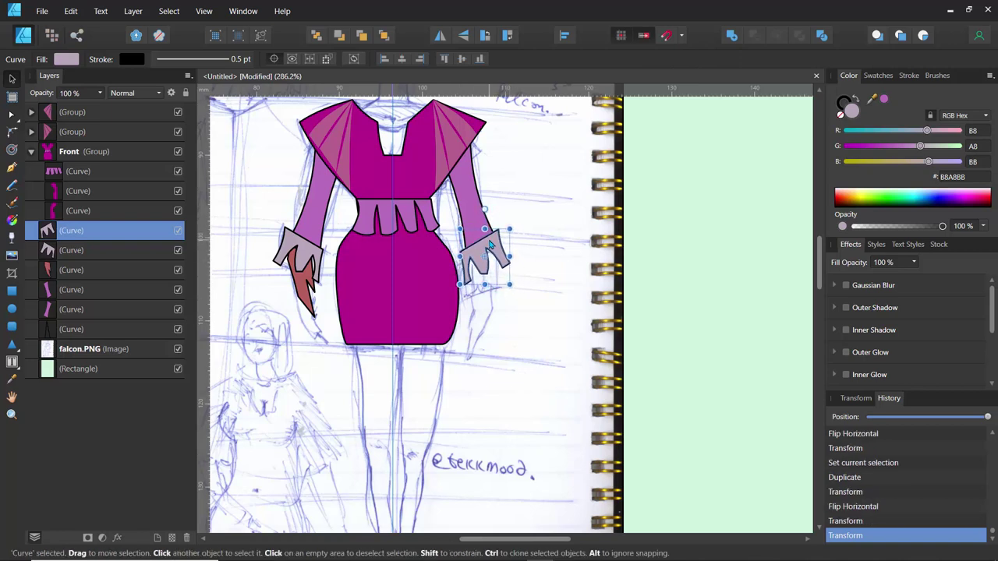
- Copy the red claw onto the right cuff and mirror it horizontally
{"action": "left_click", "coordinate": [56, 270]}
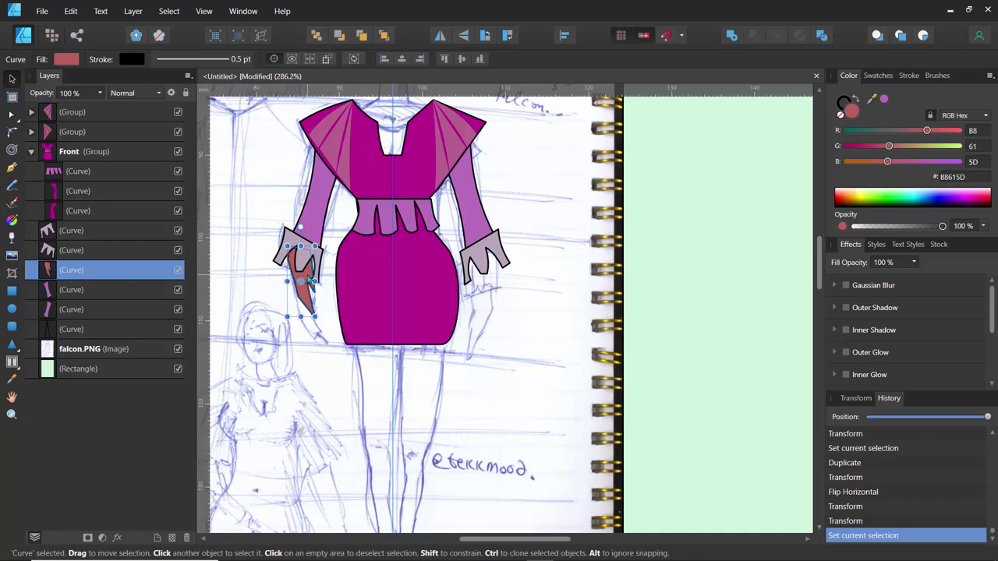
{"action": "left_click_drag", "start_coordinate": [308, 277], "coordinate": [492, 279]}
{"action": "left_click", "coordinate": [440, 35]}
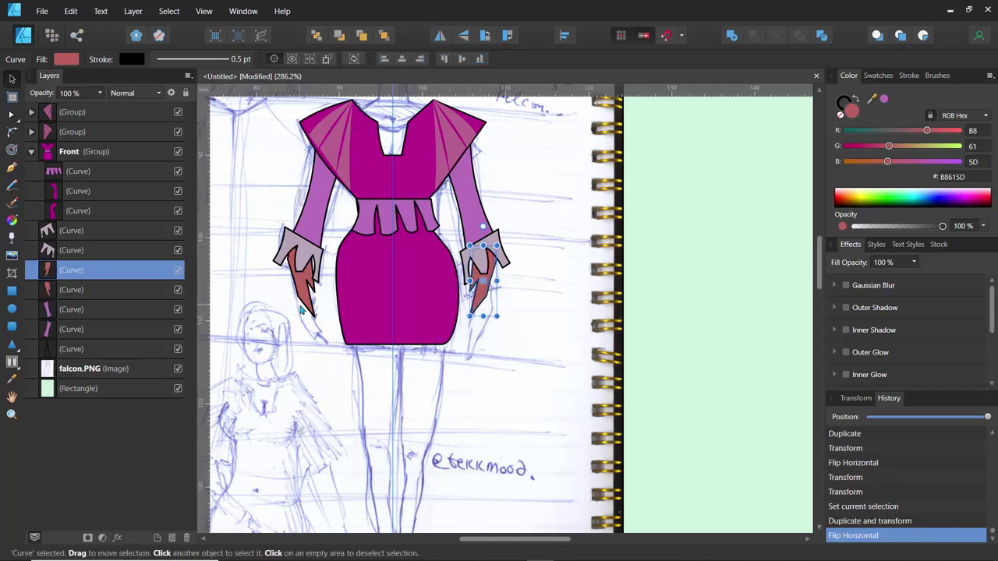
{"action": "scroll", "coordinate": [301, 309], "scroll_direction": "down", "scroll_amount": 3}
{"action": "scroll", "coordinate": [301, 309], "scroll_direction": "up", "scroll_amount": 3}
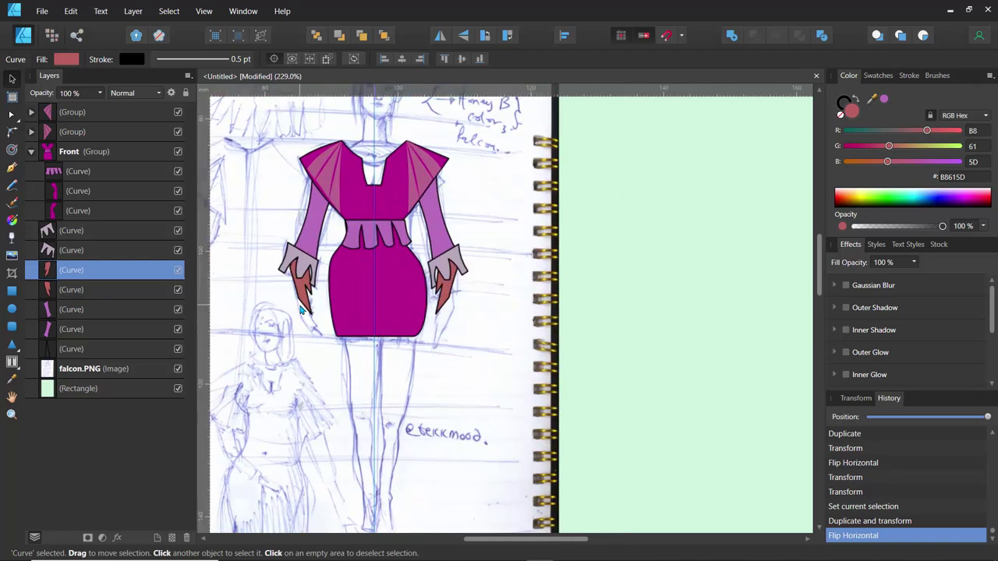
{"action": "scroll", "coordinate": [299, 307], "scroll_direction": "down", "scroll_amount": 2}
- Centre the figure and select the two magenta top pieces in the Layers panel
{"action": "key", "text": "space"}
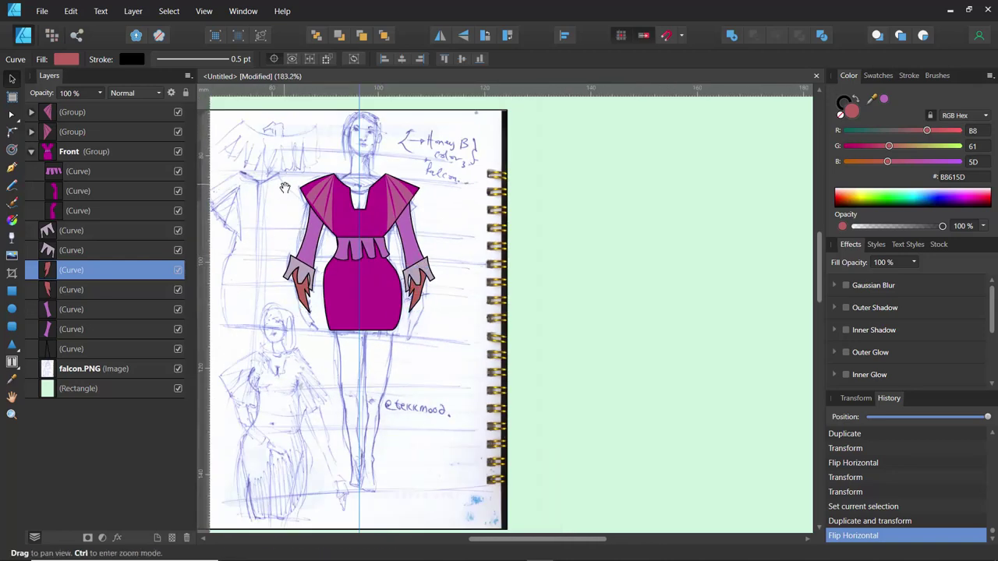
{"action": "left_click_drag", "start_coordinate": [289, 209], "coordinate": [322, 194]}
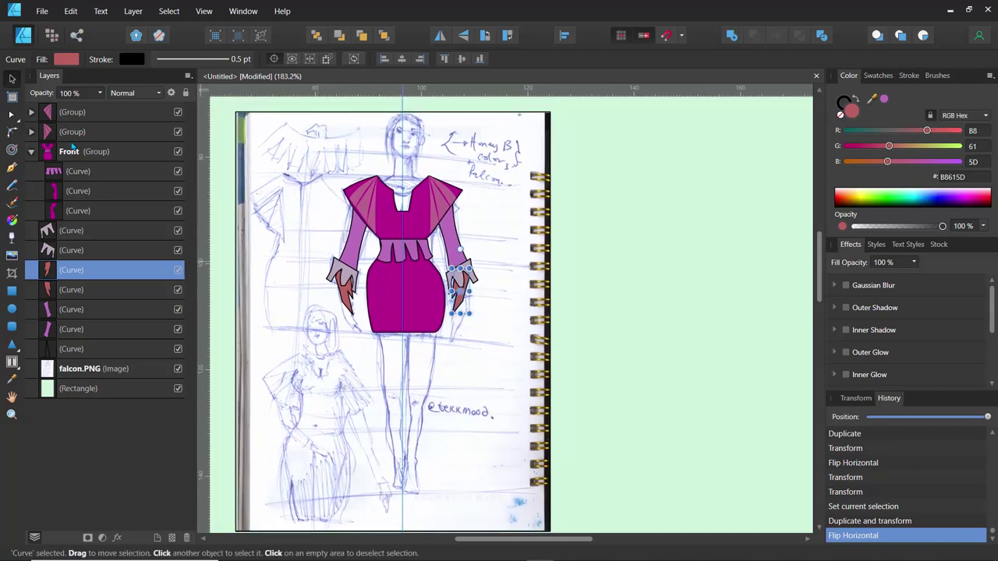
{"action": "left_click", "coordinate": [31, 152]}
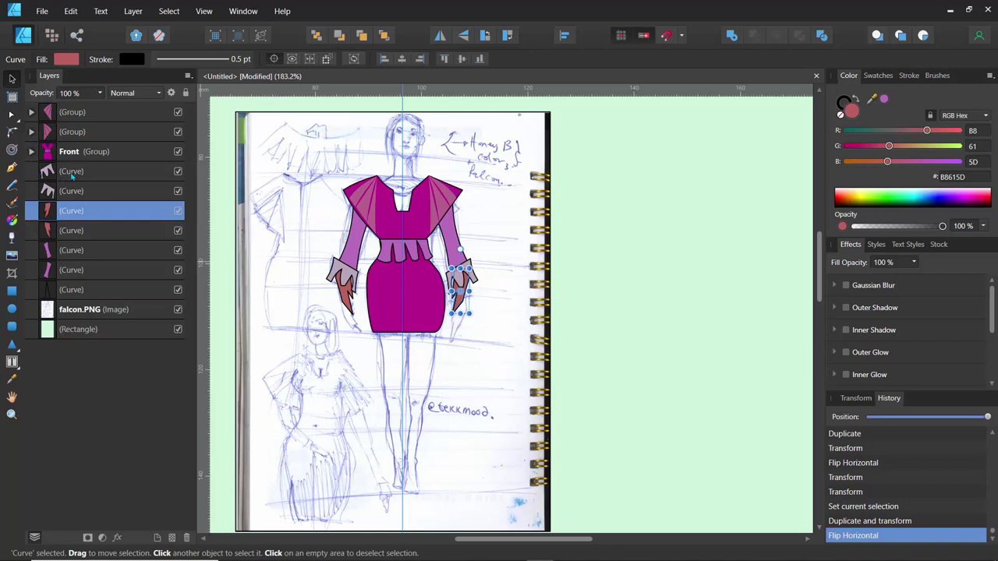
{"action": "left_click", "coordinate": [76, 173]}
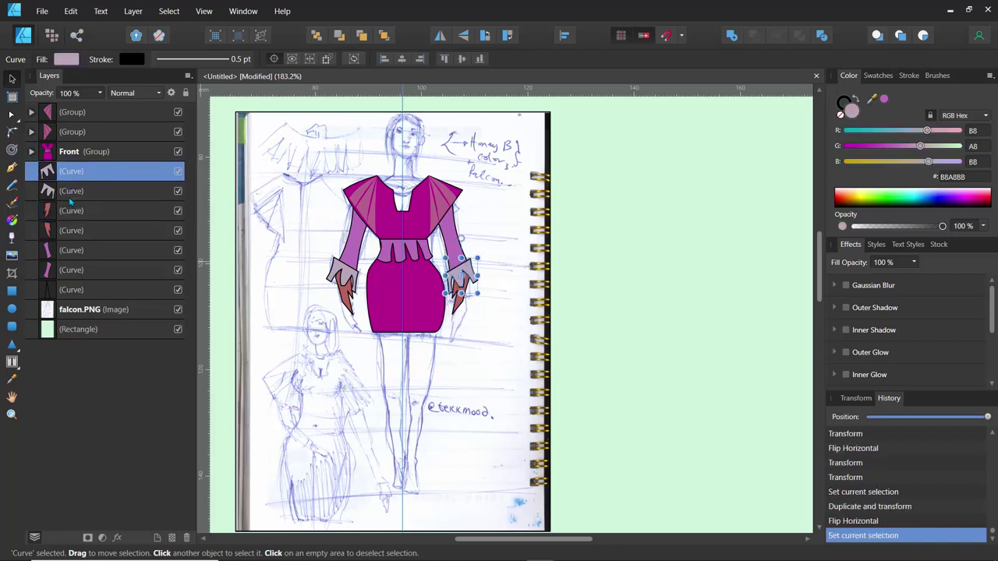
{"action": "left_click", "coordinate": [31, 152]}
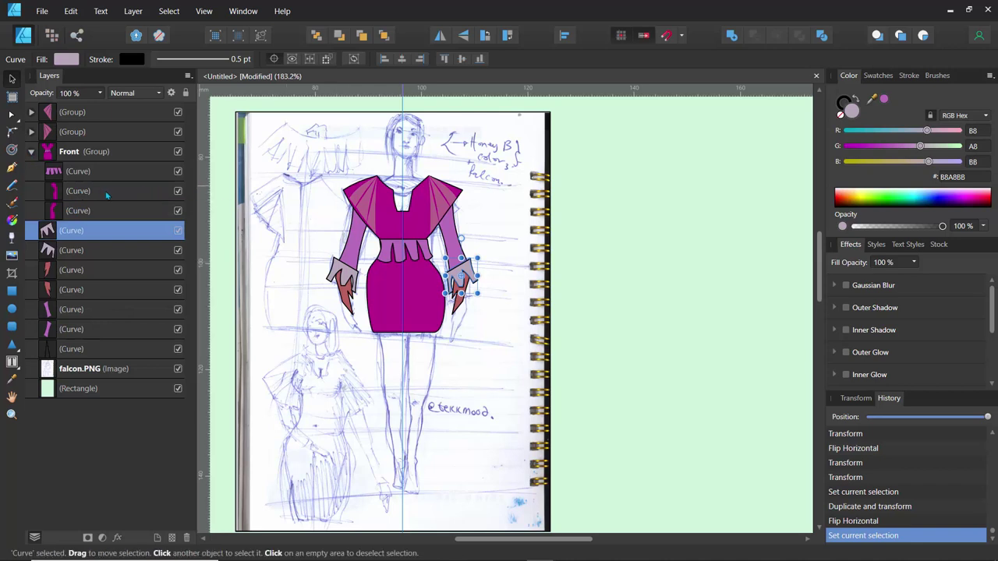
{"action": "left_click", "coordinate": [95, 193]}
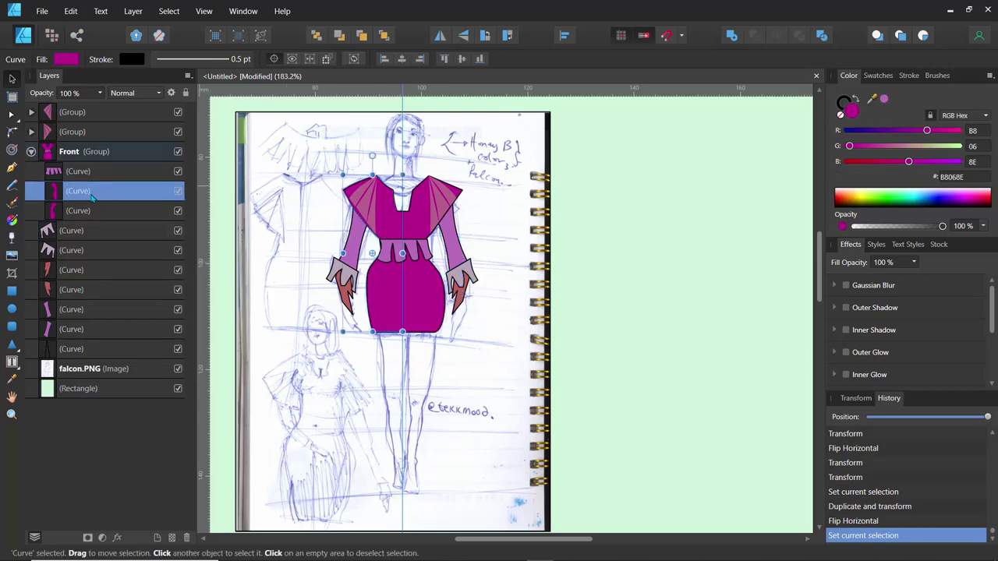
{"action": "left_click", "coordinate": [86, 212], "text": "shift"}
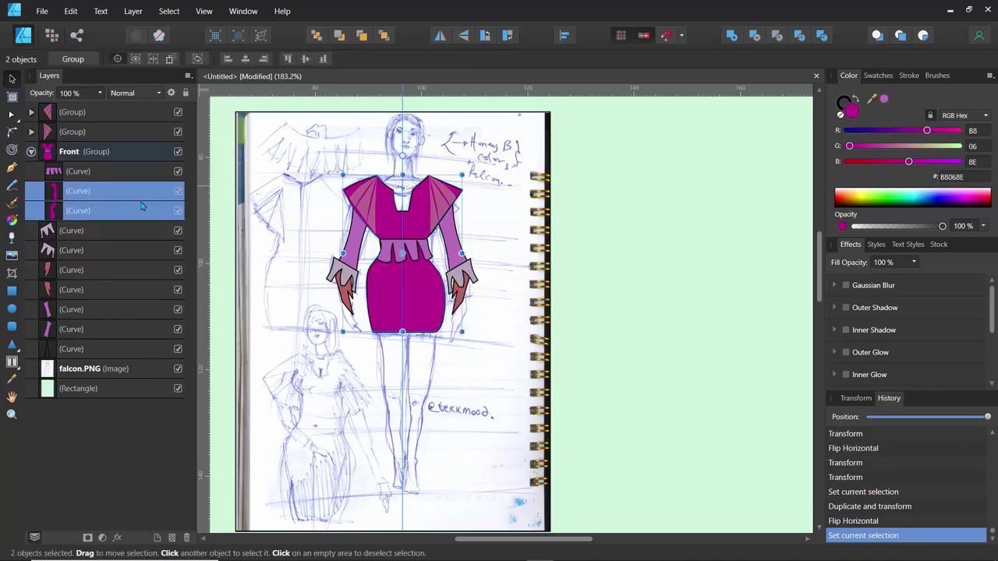
{"action": "left_click", "coordinate": [179, 191]}
{"action": "left_click", "coordinate": [178, 211]}
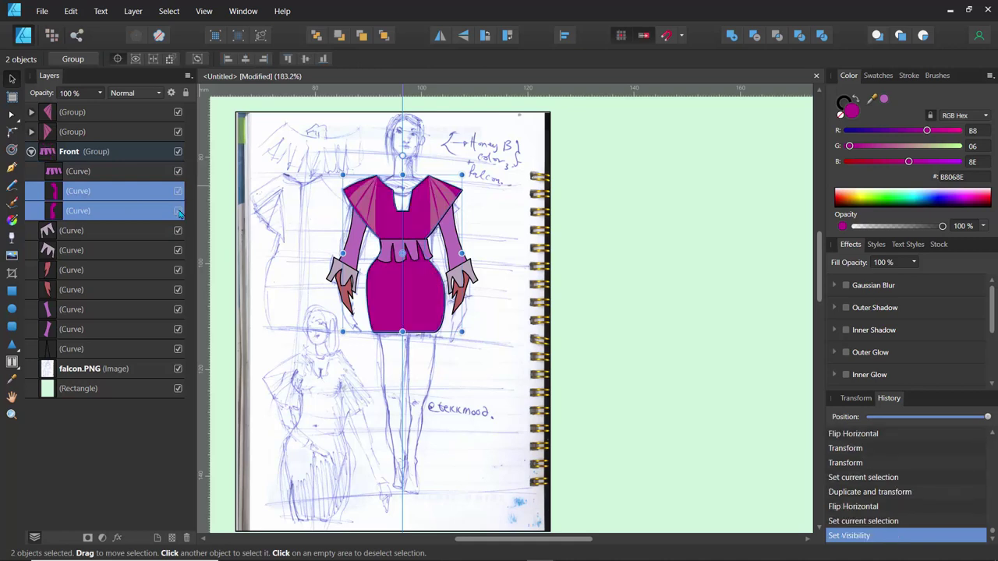
{"action": "left_click", "coordinate": [178, 212]}
{"action": "left_click", "coordinate": [178, 212]}
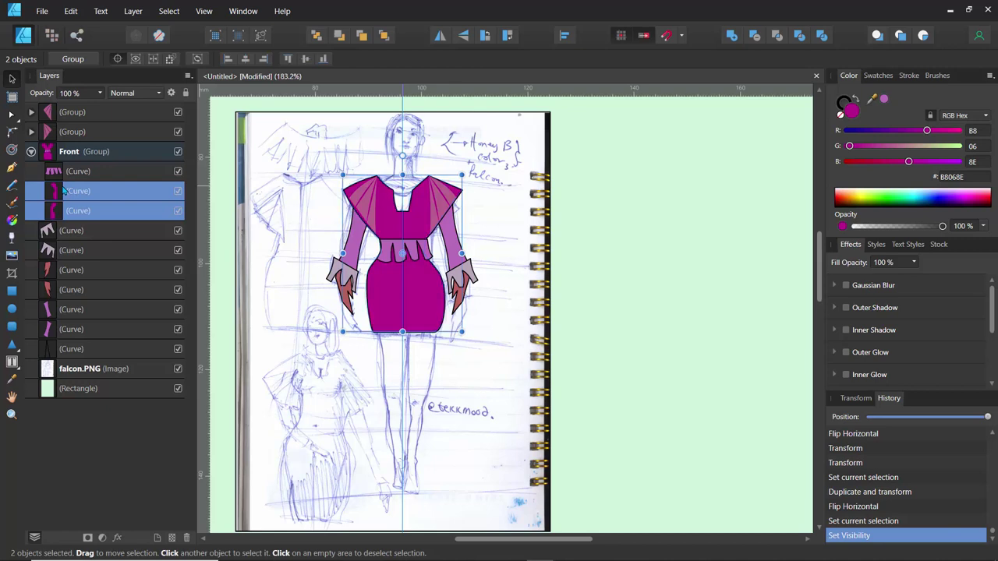
- Group the two top pieces and name the group 'top left and right'
{"action": "key", "text": "ctrl+g"}
{"action": "double_click", "coordinate": [88, 192]}
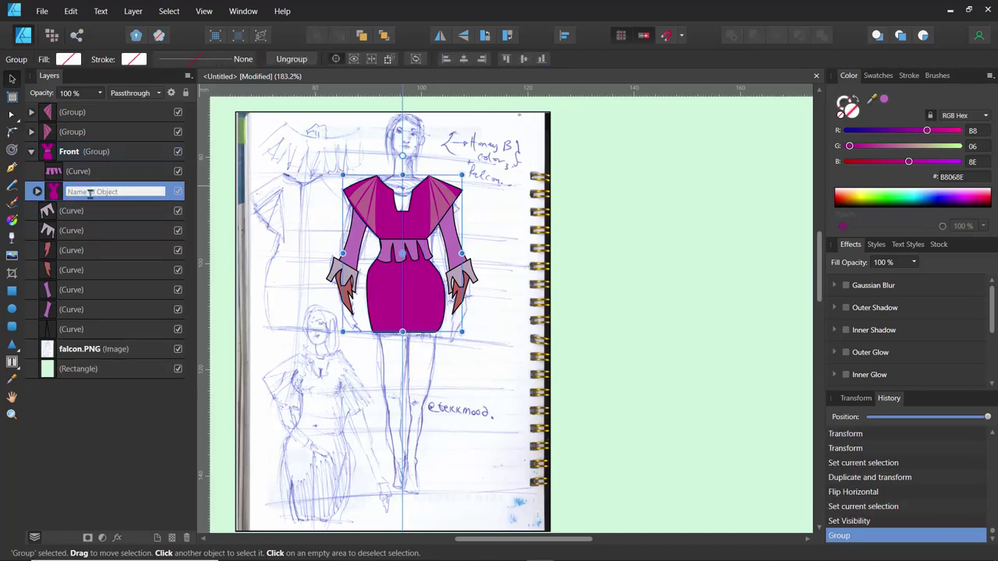
{"action": "type", "text": "D"}
{"action": "type", "text": "op left and n"}
{"action": "key", "text": "Return"}
- Group the two cuffs into a group named 'Cuffs'
{"action": "left_click", "coordinate": [72, 217]}
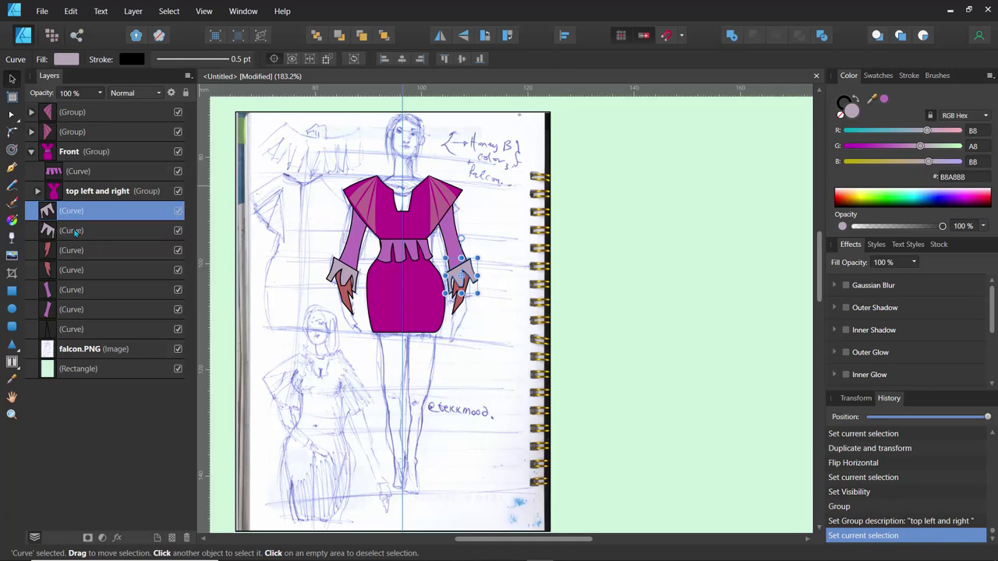
{"action": "left_click", "coordinate": [72, 231], "text": "shift"}
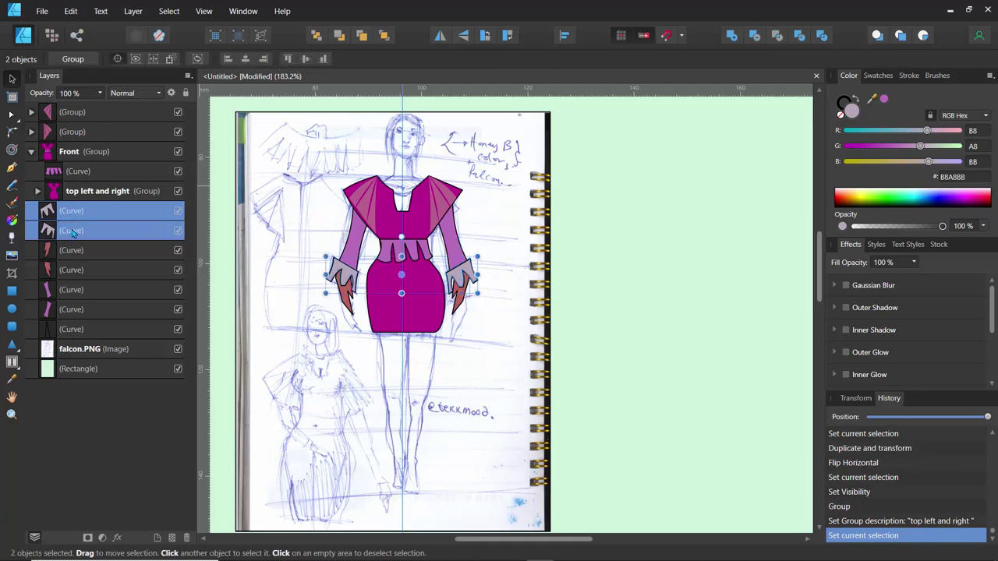
{"action": "key", "text": "ctrl+g"}
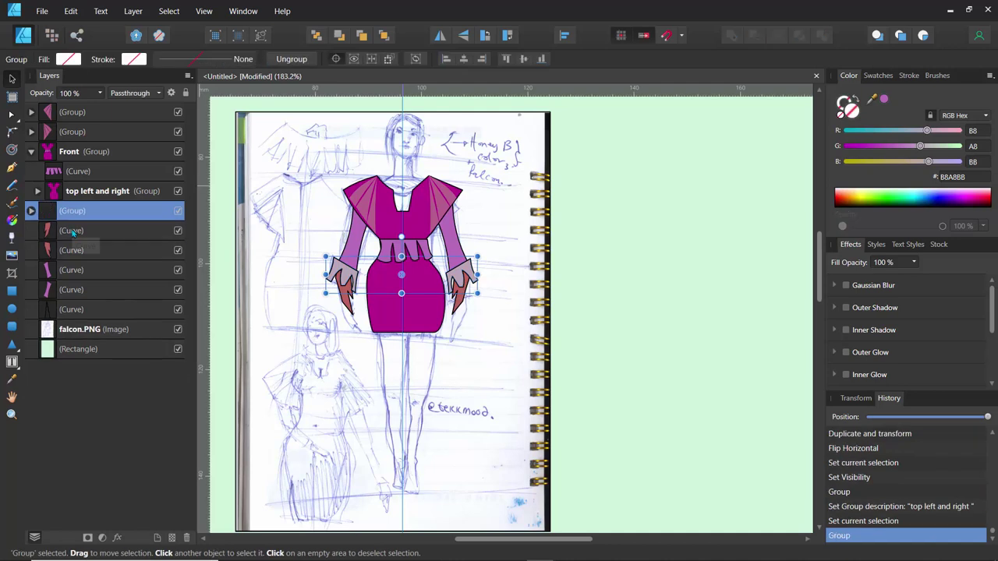
{"action": "double_click", "coordinate": [73, 211]}
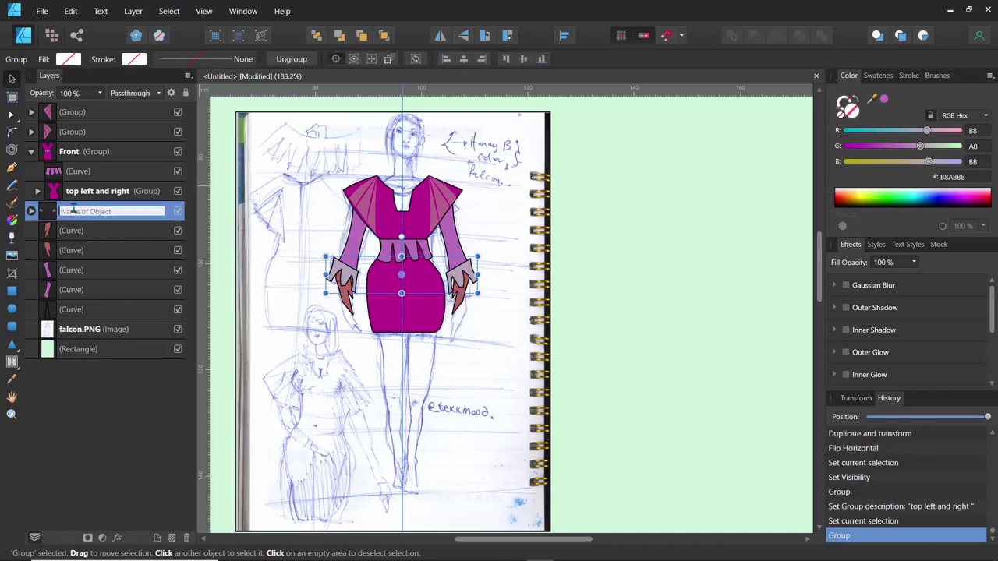
{"action": "type", "text": "cuffs"}
{"action": "key", "text": "Return"}
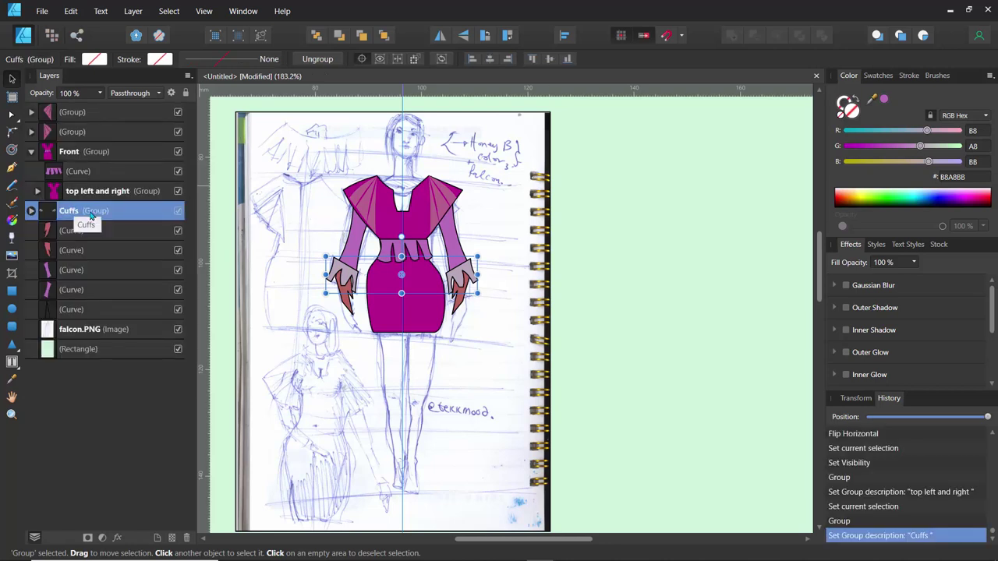
{"action": "left_click", "coordinate": [178, 211]}
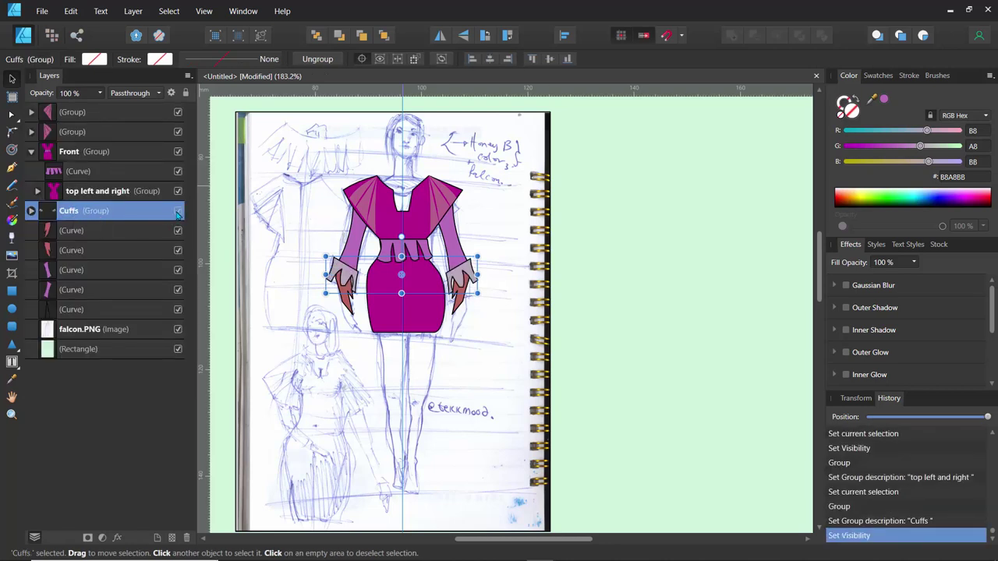
- Group the two red claws into a group named 'Wrists'
{"action": "left_click", "coordinate": [77, 231]}
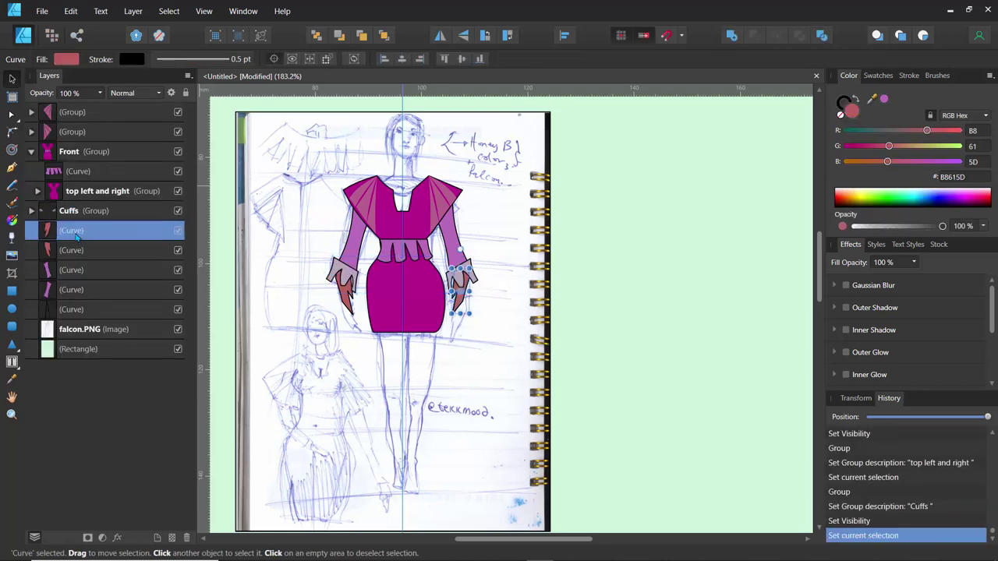
{"action": "left_click", "coordinate": [76, 251], "text": "shift"}
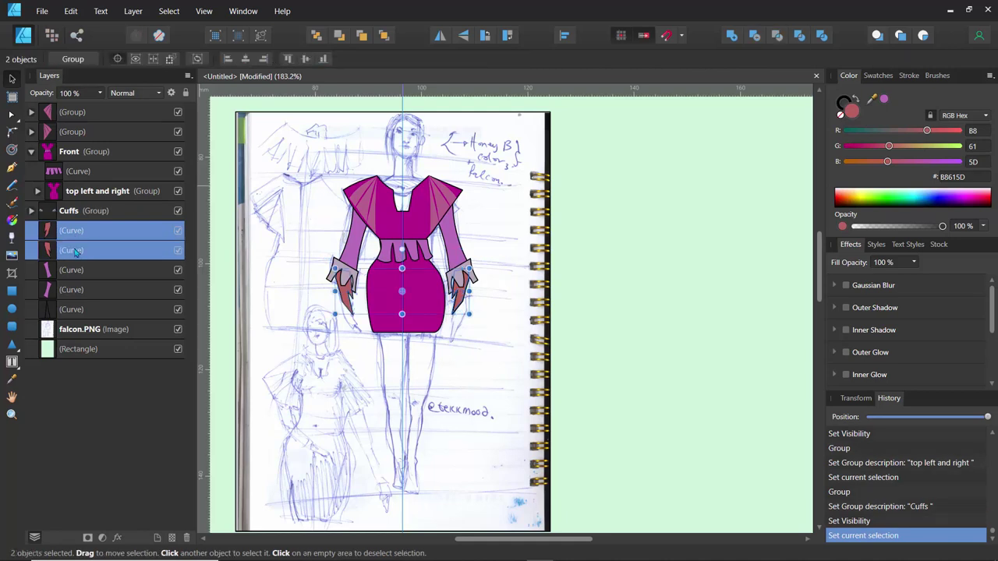
{"action": "key", "text": "ctrl+g"}
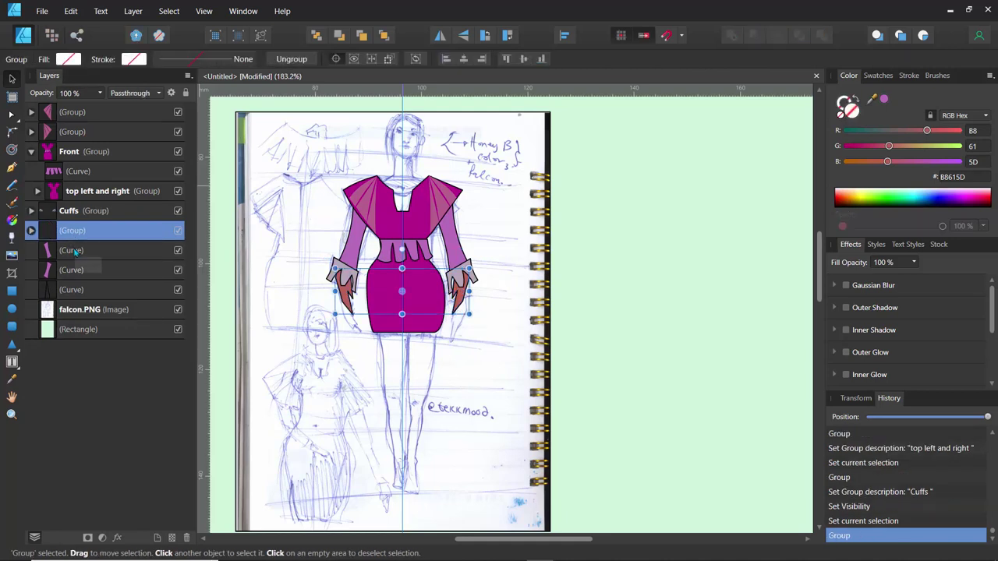
{"action": "double_click", "coordinate": [76, 230]}
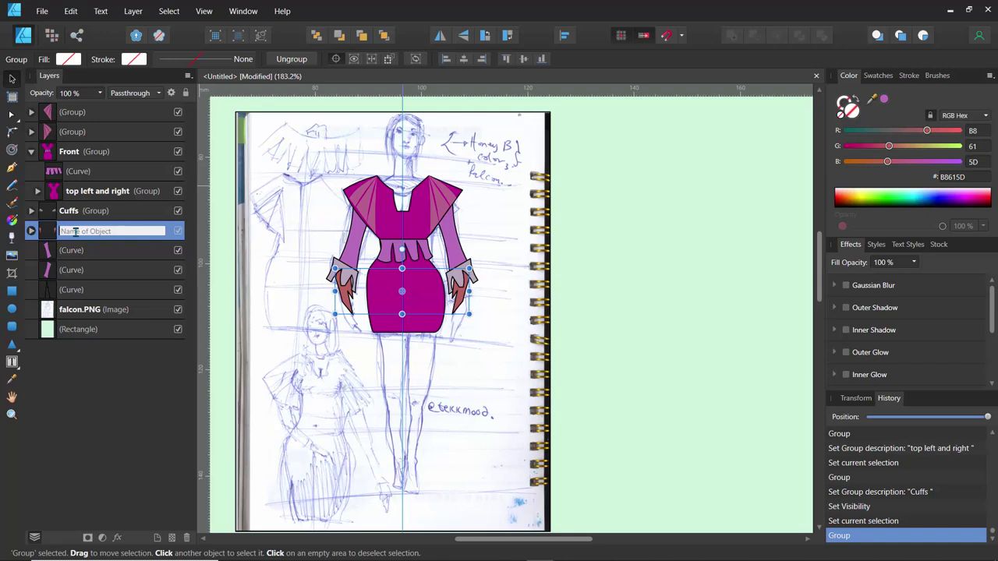
{"action": "type", "text": "Wrists"}
{"action": "key", "text": "Return"}
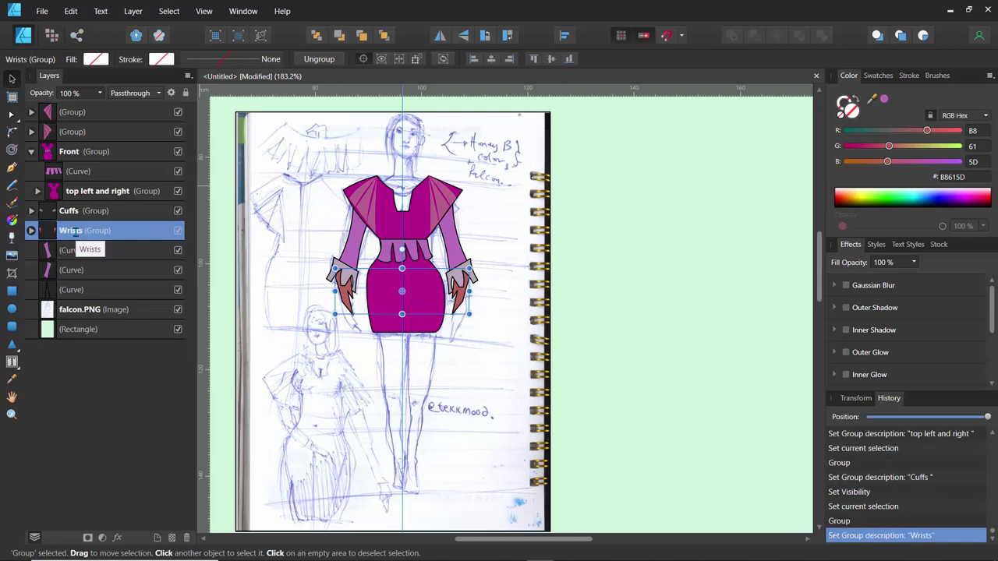
- Group the two sleeve curves into a group named 'Arms'
{"action": "left_click", "coordinate": [70, 251]}
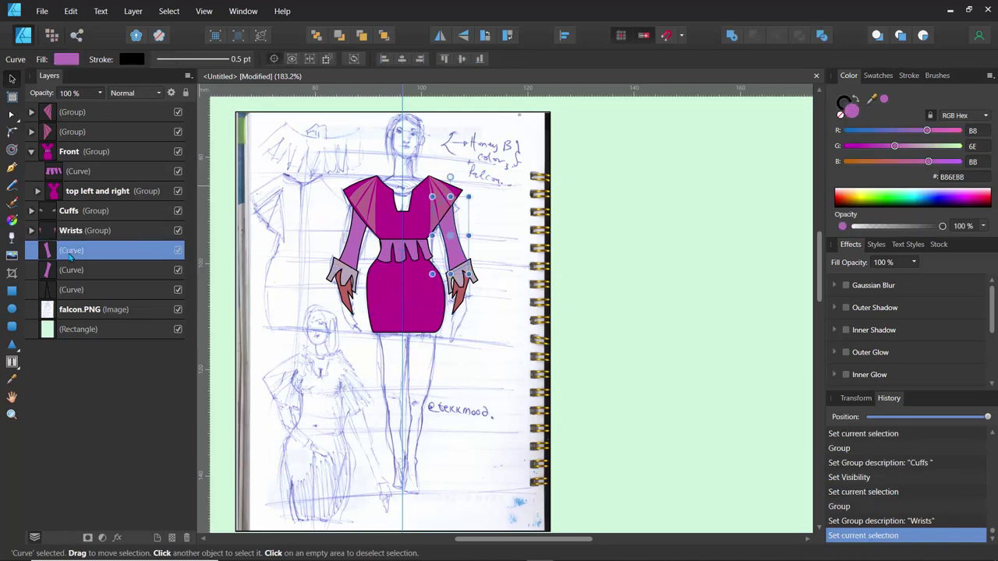
{"action": "left_click", "coordinate": [70, 270], "text": "shift"}
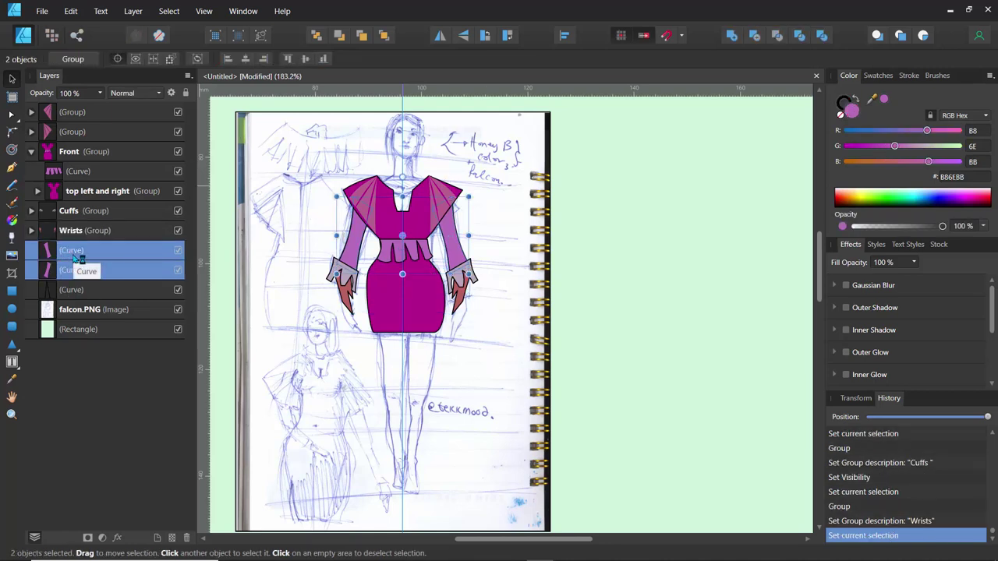
{"action": "key", "text": "ctrl+g"}
{"action": "double_click", "coordinate": [79, 256]}
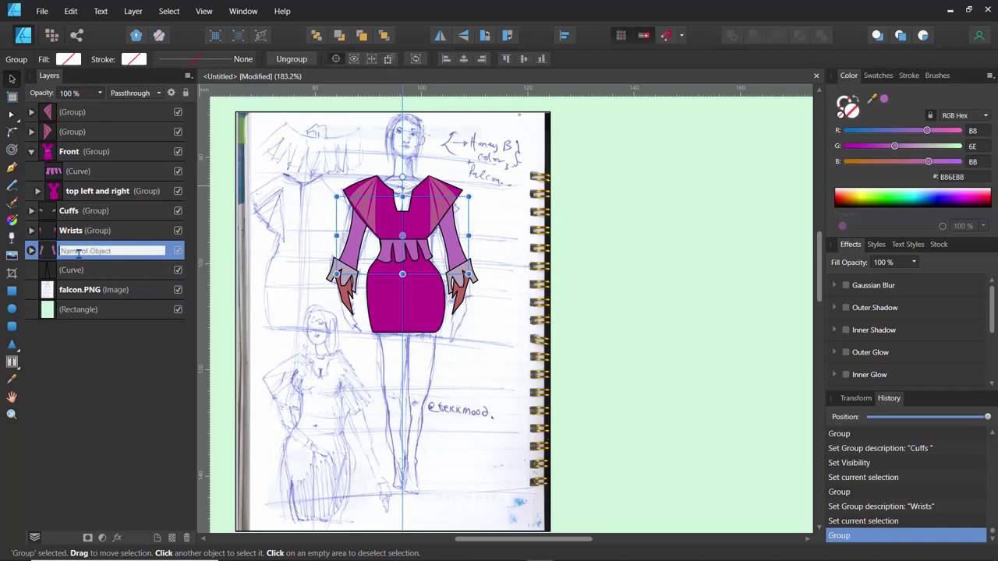
{"action": "type", "text": "Arms"}
{"action": "key", "text": "Return"}
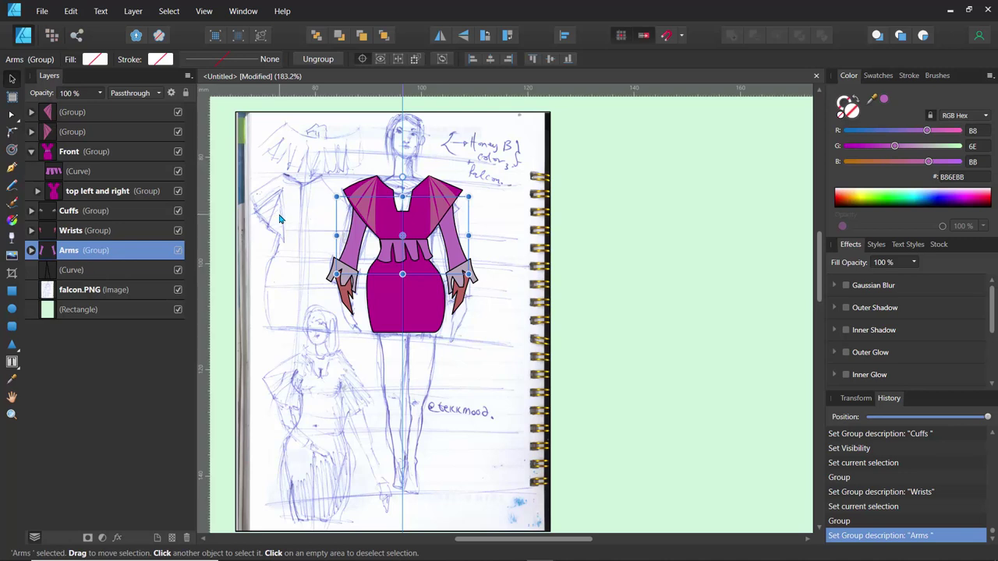
- Collapse the Front group and select the Arms group
{"action": "left_click", "coordinate": [73, 156]}
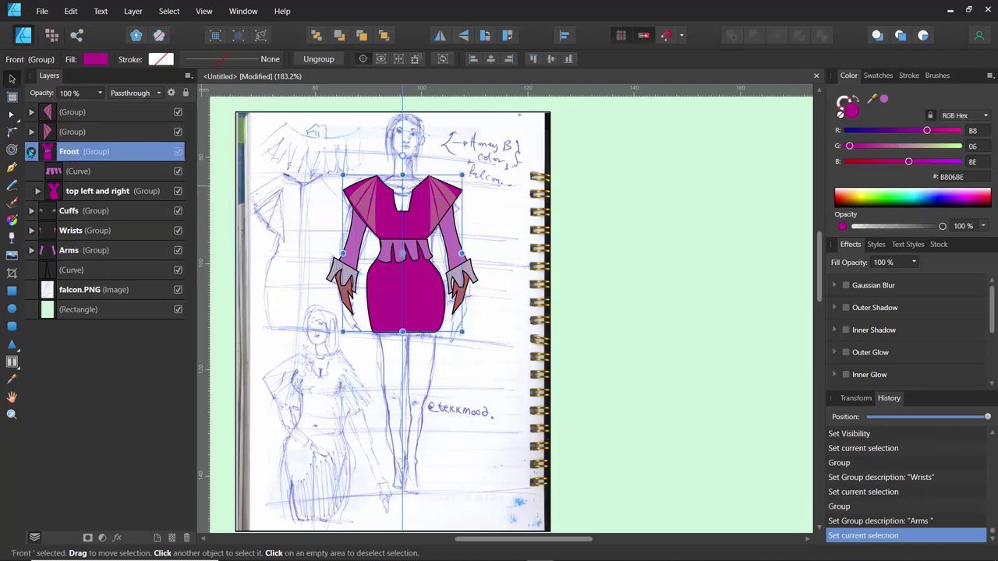
{"action": "left_click", "coordinate": [32, 152]}
{"action": "double_click", "coordinate": [68, 153]}
{"action": "left_click", "coordinate": [70, 180]}
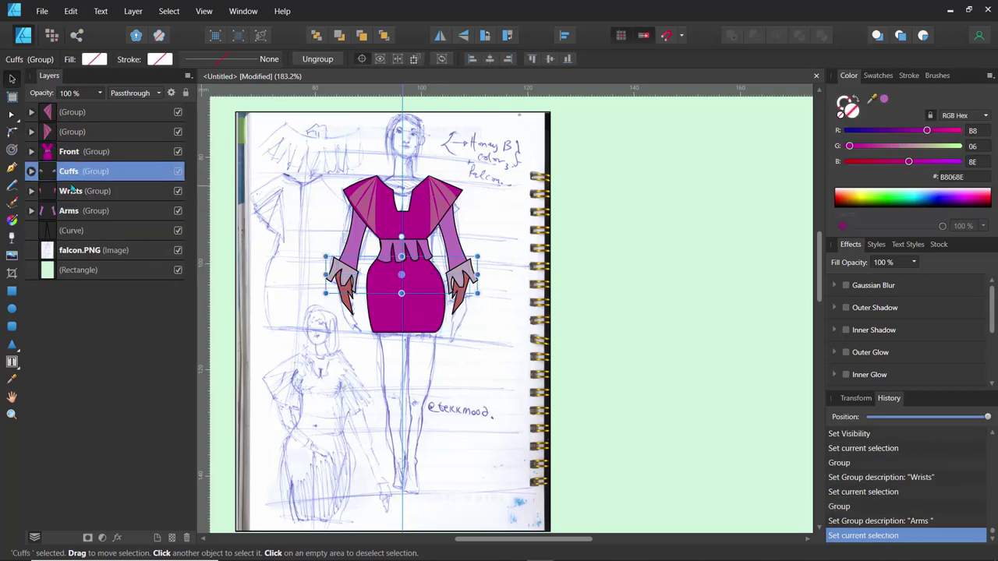
{"action": "left_click", "coordinate": [81, 217]}
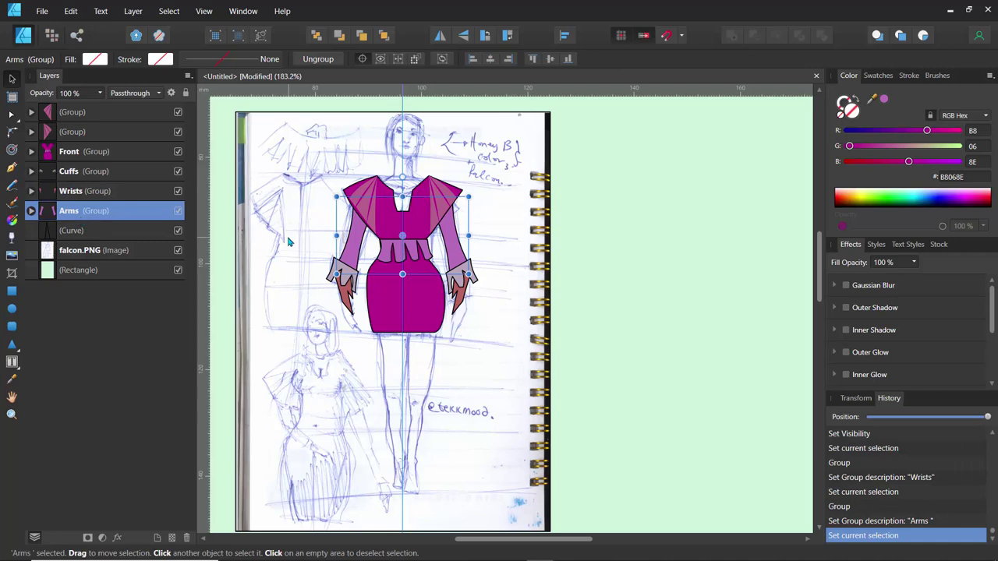
- Move the Wrists group's red claws down below the skirt hem
{"action": "scroll", "coordinate": [290, 238], "scroll_direction": "up", "scroll_amount": 4}
{"action": "scroll", "coordinate": [290, 239], "scroll_direction": "down", "scroll_amount": 3}
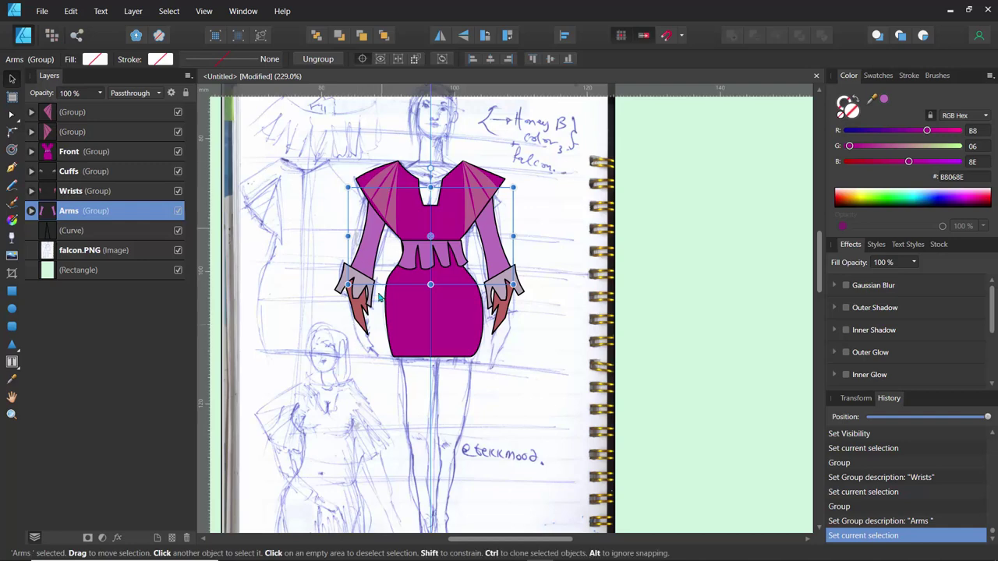
{"action": "scroll", "coordinate": [306, 232], "scroll_direction": "down", "scroll_amount": 1}
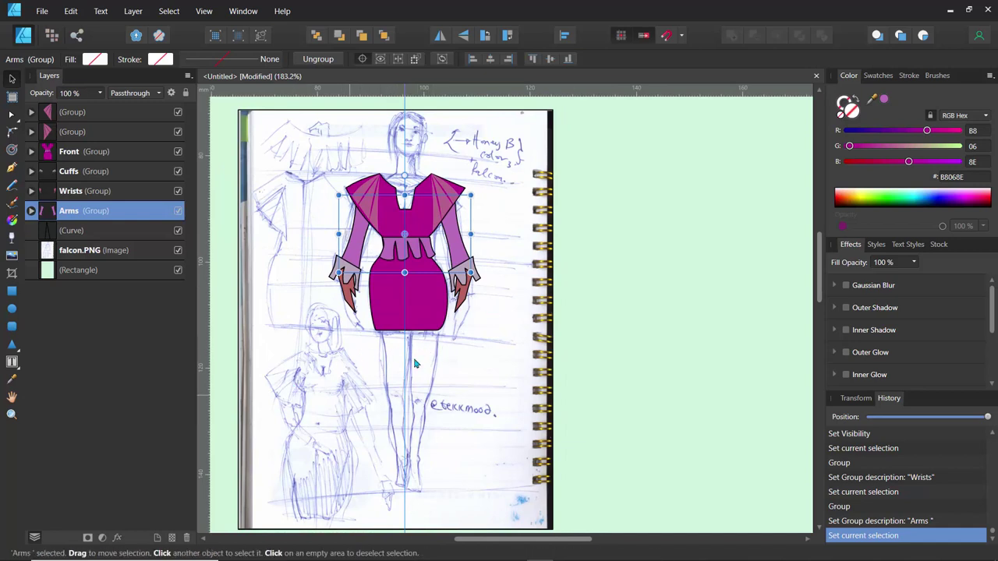
{"action": "left_click", "coordinate": [178, 192]}
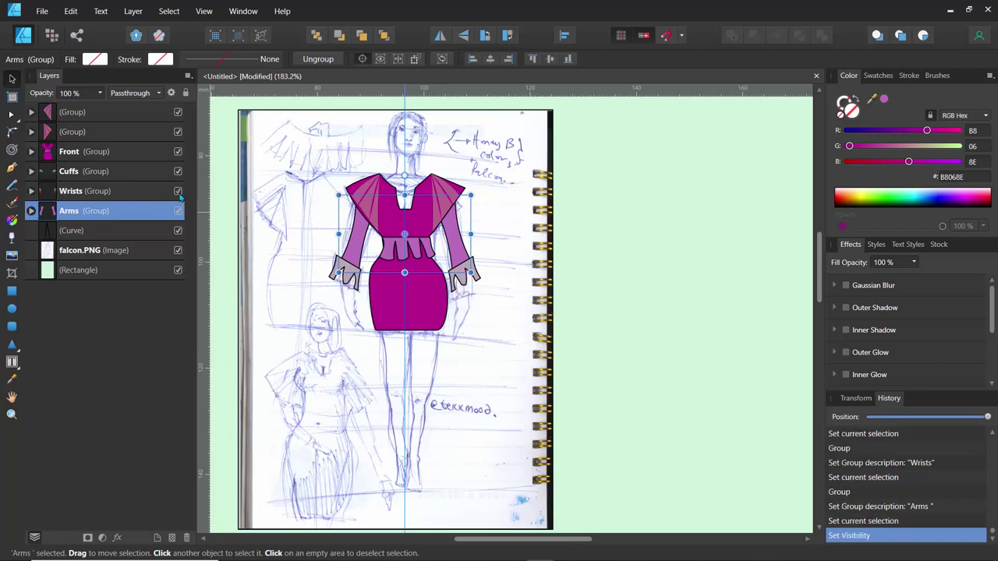
{"action": "left_click", "coordinate": [109, 196]}
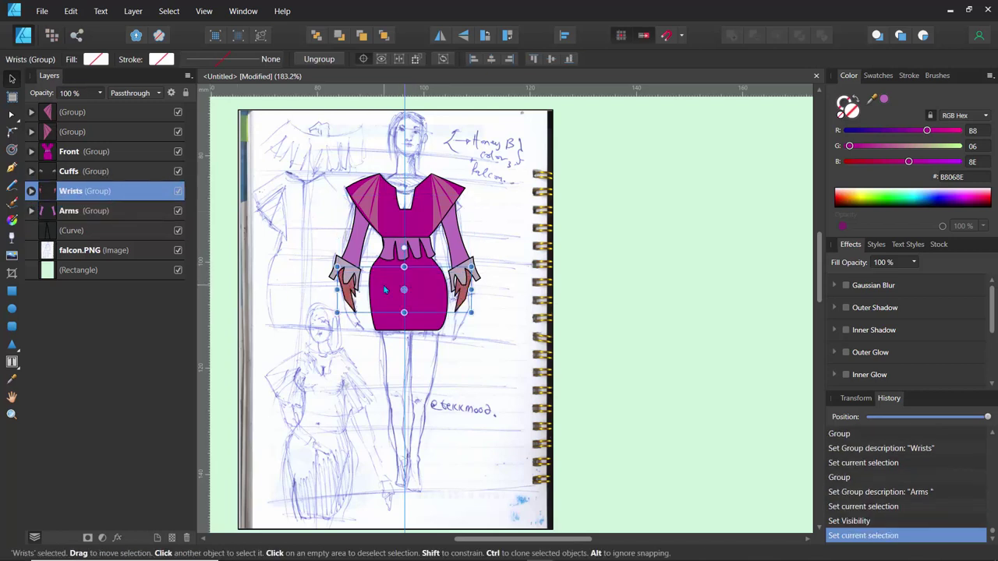
{"action": "left_click_drag", "start_coordinate": [385, 290], "coordinate": [393, 336]}
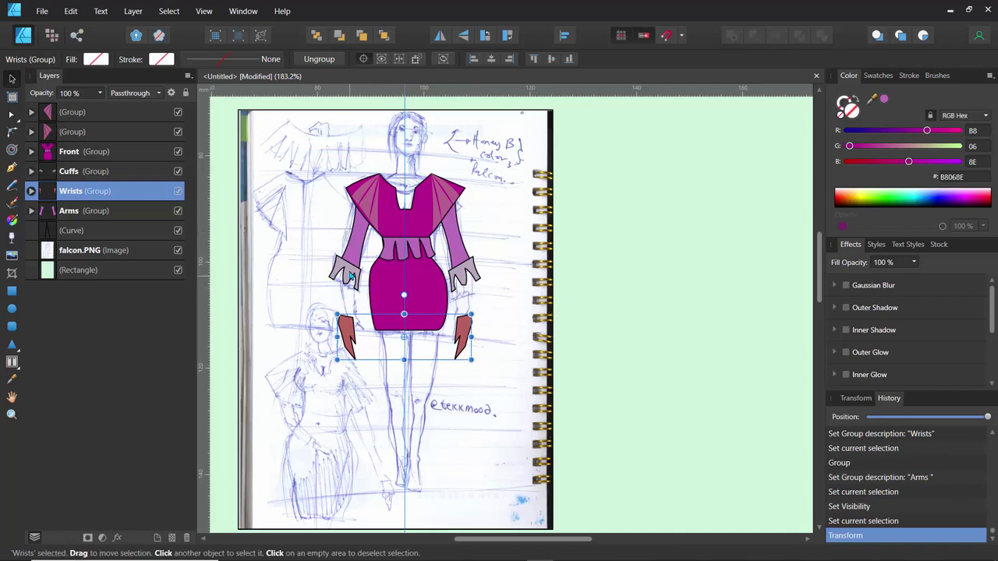
- Duplicate the Cuffs group onto the lowered claws on both arms
{"action": "left_click", "coordinate": [351, 269]}
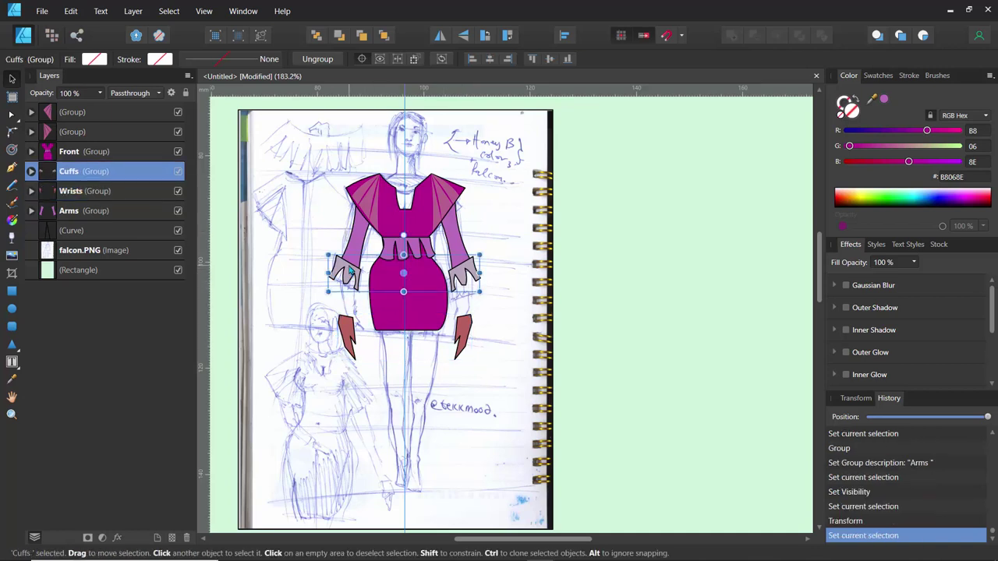
{"action": "left_click_drag", "start_coordinate": [349, 275], "coordinate": [348, 321]}
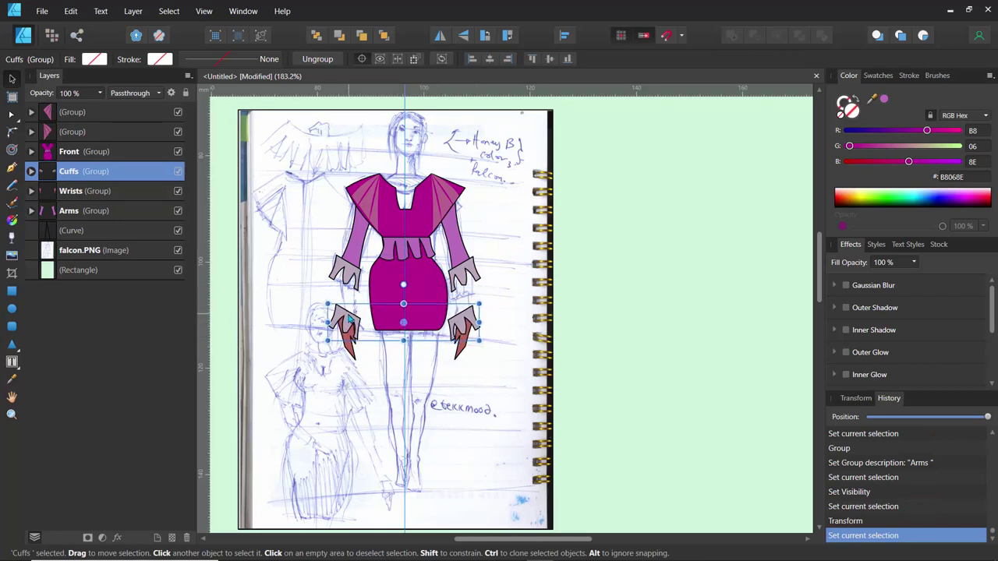
{"action": "scroll", "coordinate": [318, 285], "scroll_direction": "up", "scroll_amount": 2}
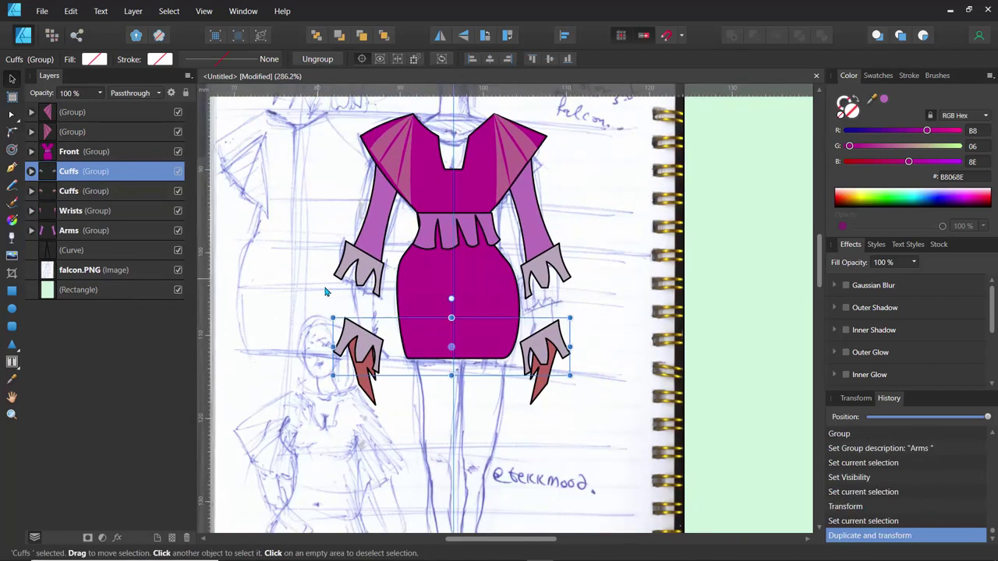
- Draw a closed four-point forearm shape on the left arm with the Pen tool
{"action": "key", "text": "p"}
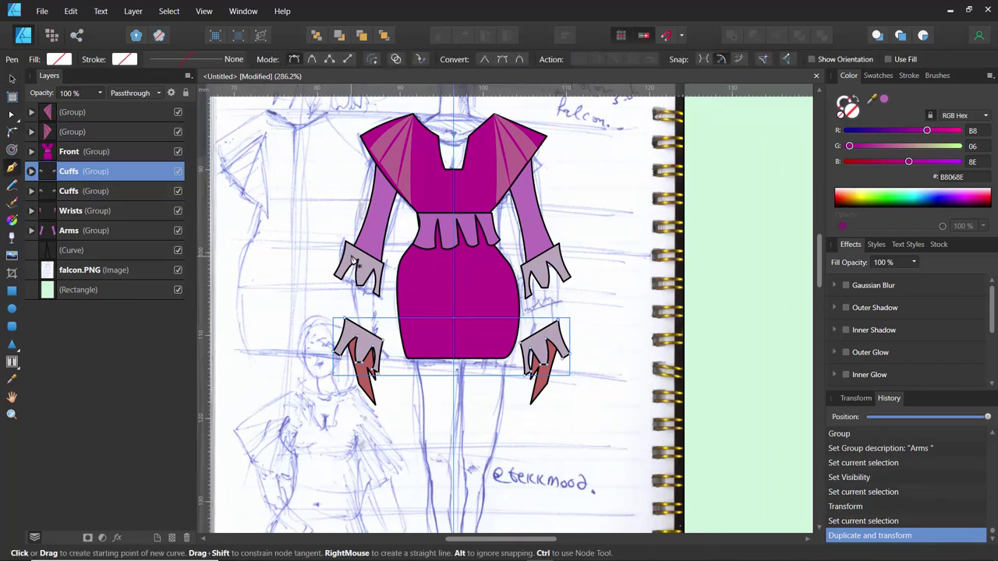
{"action": "left_click", "coordinate": [347, 333]}
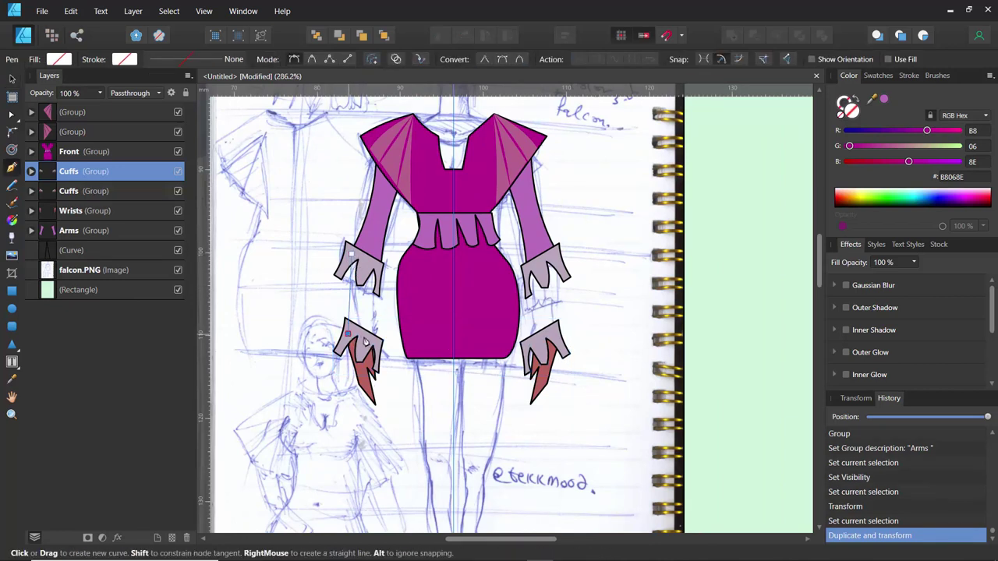
{"action": "left_click", "coordinate": [372, 339]}
{"action": "left_click", "coordinate": [378, 264]}
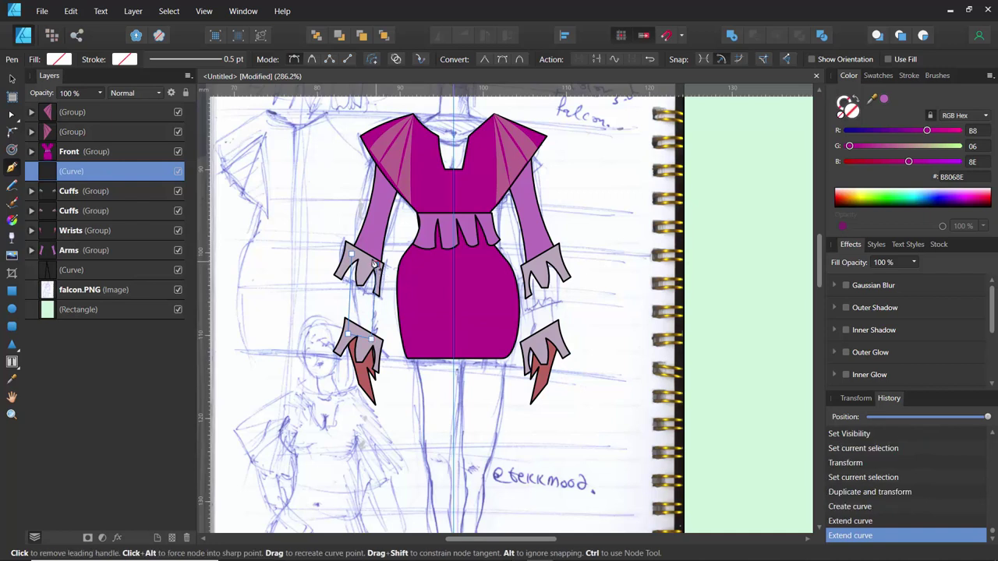
{"action": "left_click", "coordinate": [352, 259]}
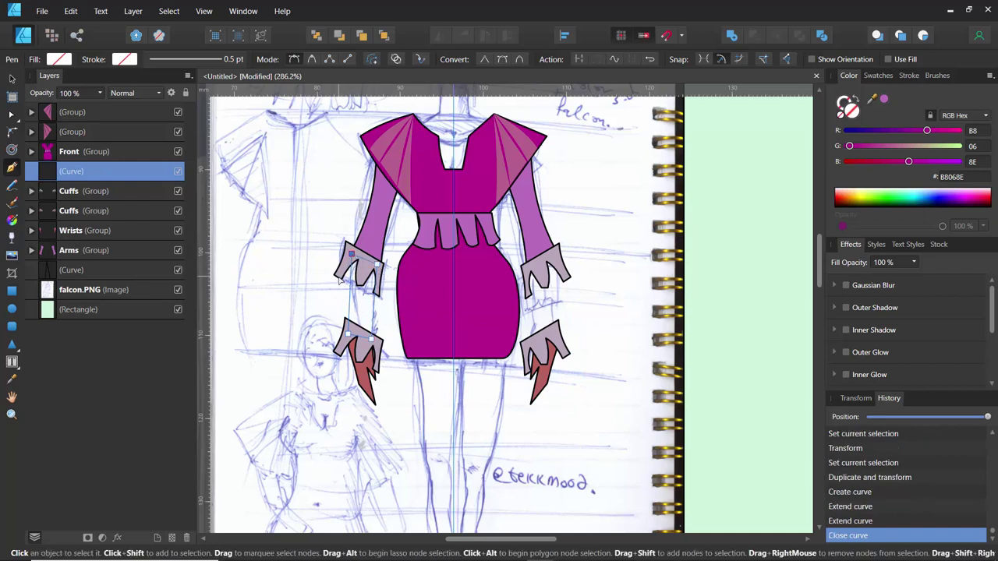
{"action": "key", "text": "Escape"}
- Fill the forearm shape with the sleeve's light purple (B86EBB) and layer it below Arms
{"action": "left_click", "coordinate": [351, 302], "text": "ctrl"}
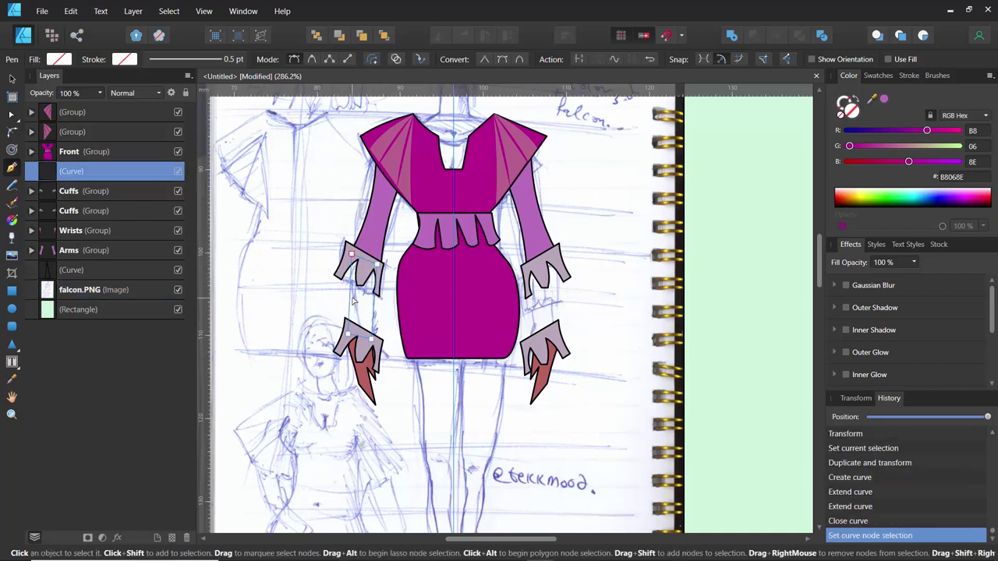
{"action": "left_click", "coordinate": [12, 380]}
{"action": "left_click", "coordinate": [373, 255]}
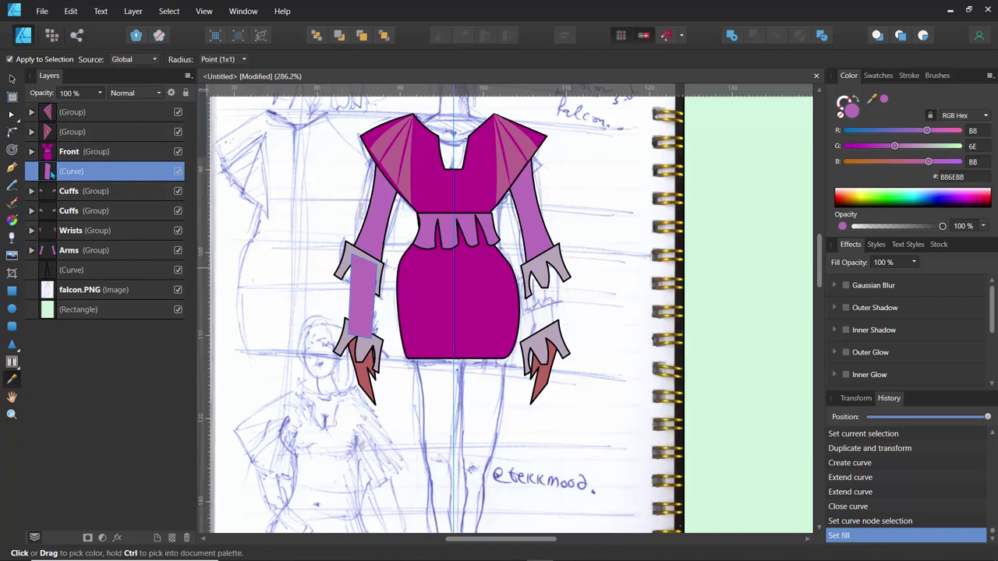
{"action": "left_click_drag", "start_coordinate": [51, 176], "coordinate": [50, 260]}
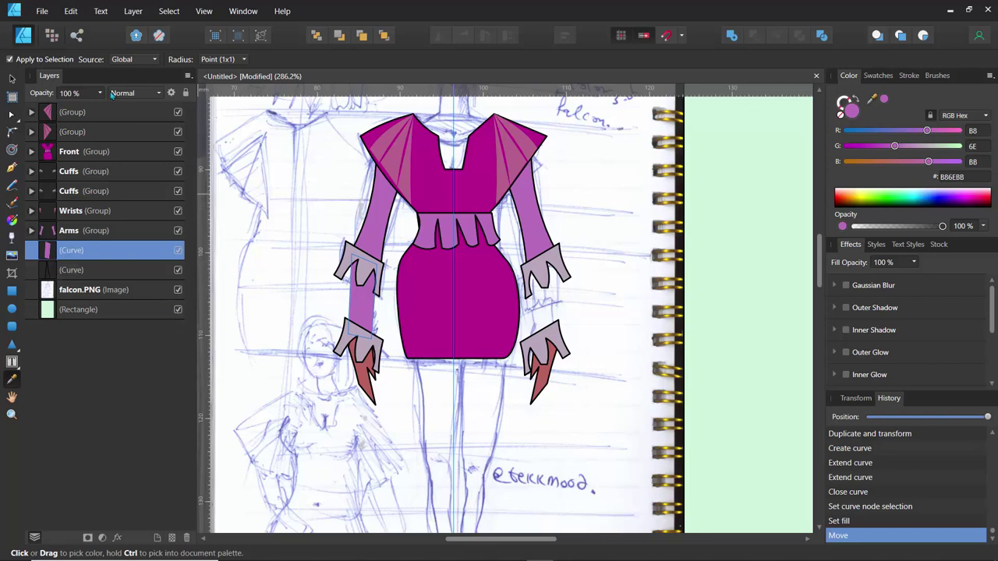
{"action": "scroll", "coordinate": [334, 309], "scroll_direction": "up", "scroll_amount": 3}
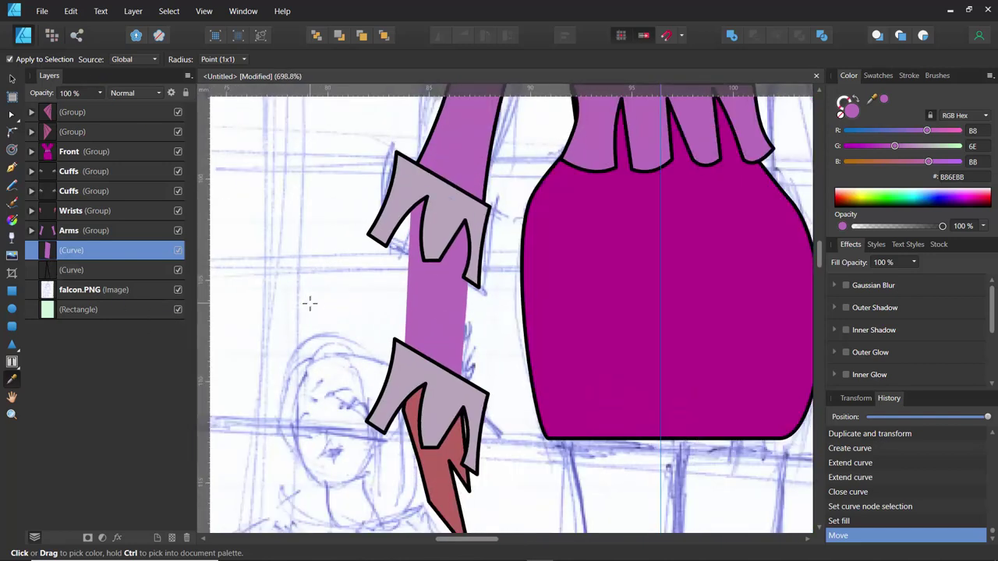
{"action": "scroll", "coordinate": [315, 180], "scroll_direction": "down", "scroll_amount": 2}
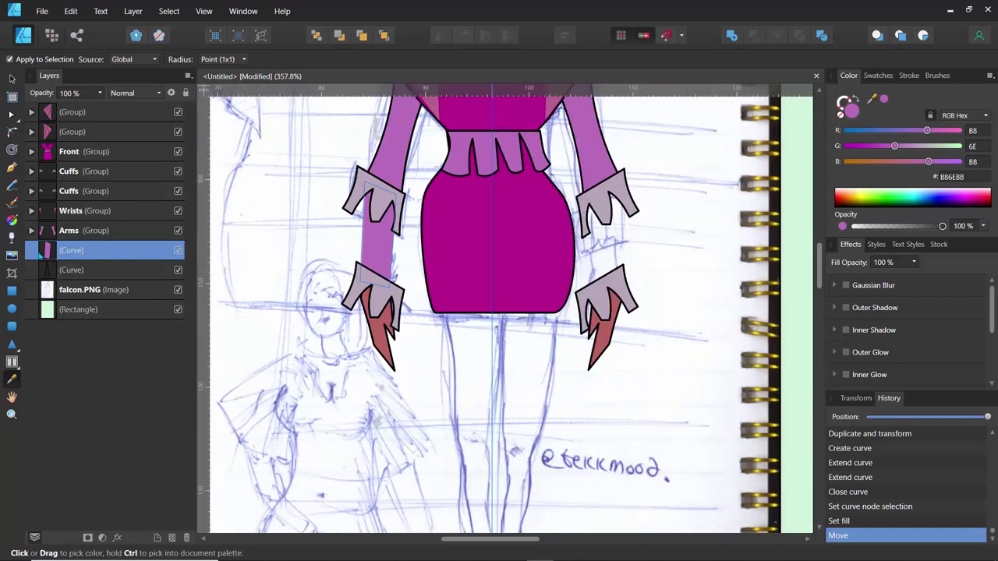
- Give the forearm shape a black outline from Swatches
{"action": "left_click", "coordinate": [12, 79]}
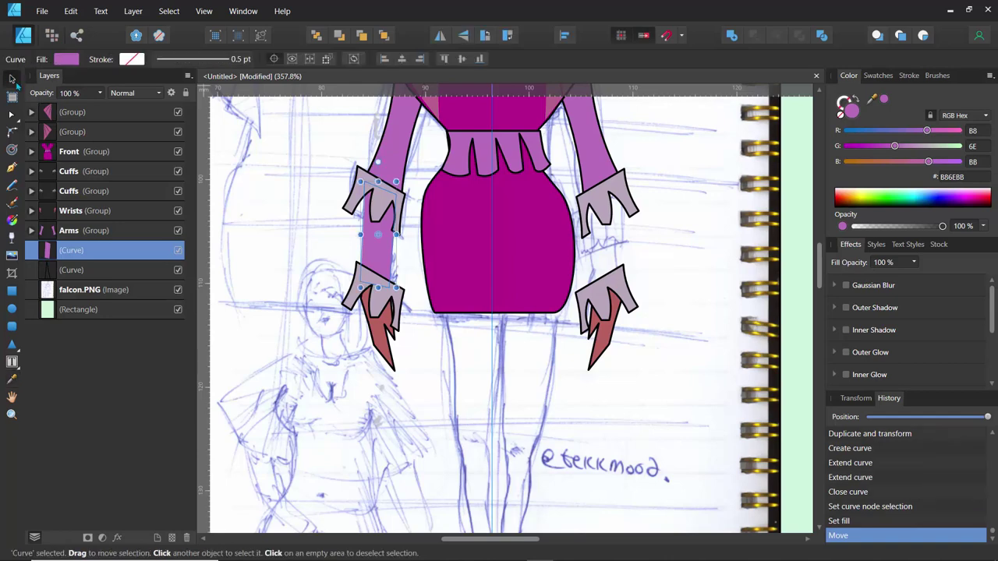
{"action": "left_click", "coordinate": [130, 60]}
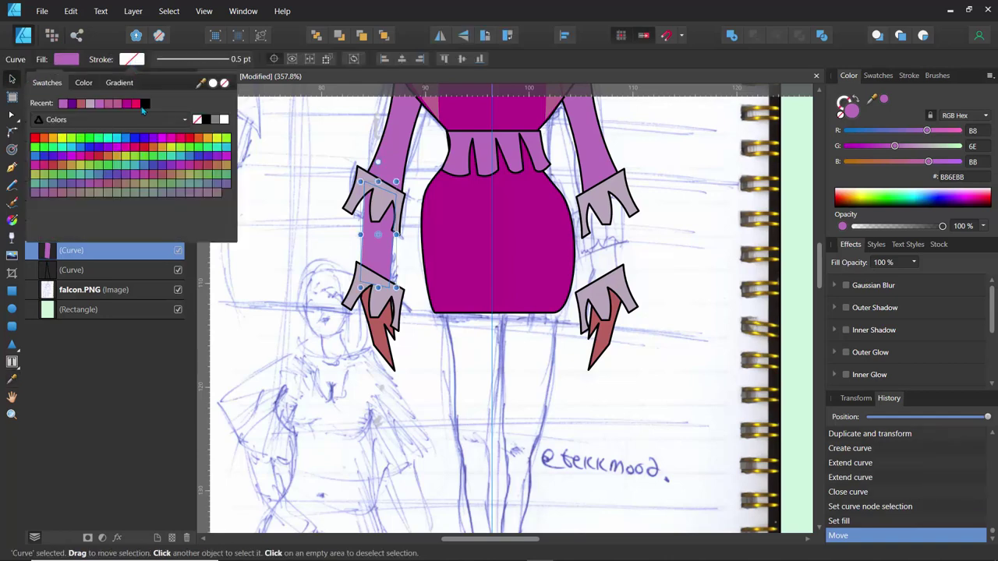
{"action": "left_click", "coordinate": [145, 105]}
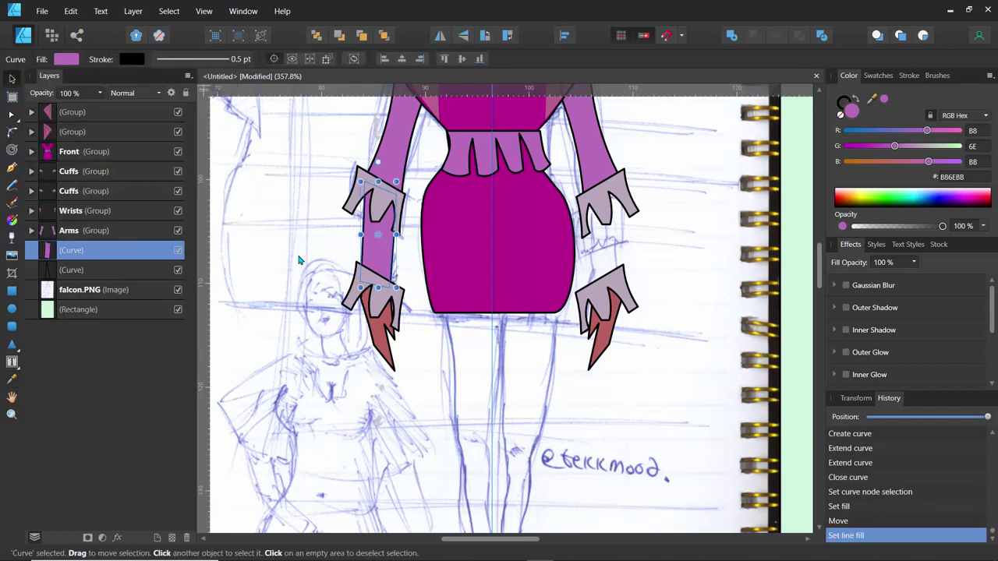
{"action": "left_click", "coordinate": [301, 260]}
{"action": "left_click", "coordinate": [11, 115]}
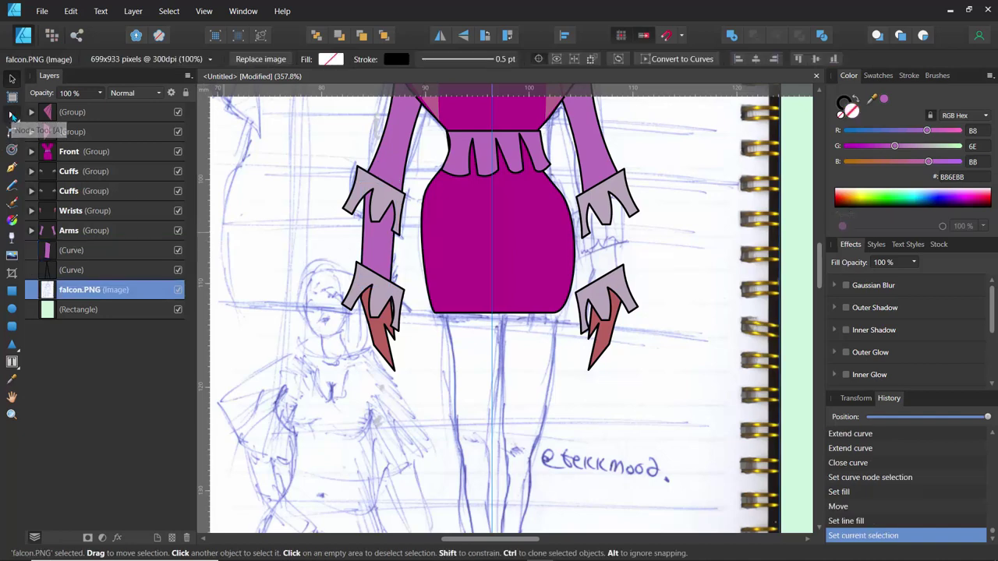
- Bend the left forearm piece's straight edge into a gentle curve matching the sketch
{"action": "left_click", "coordinate": [373, 238]}
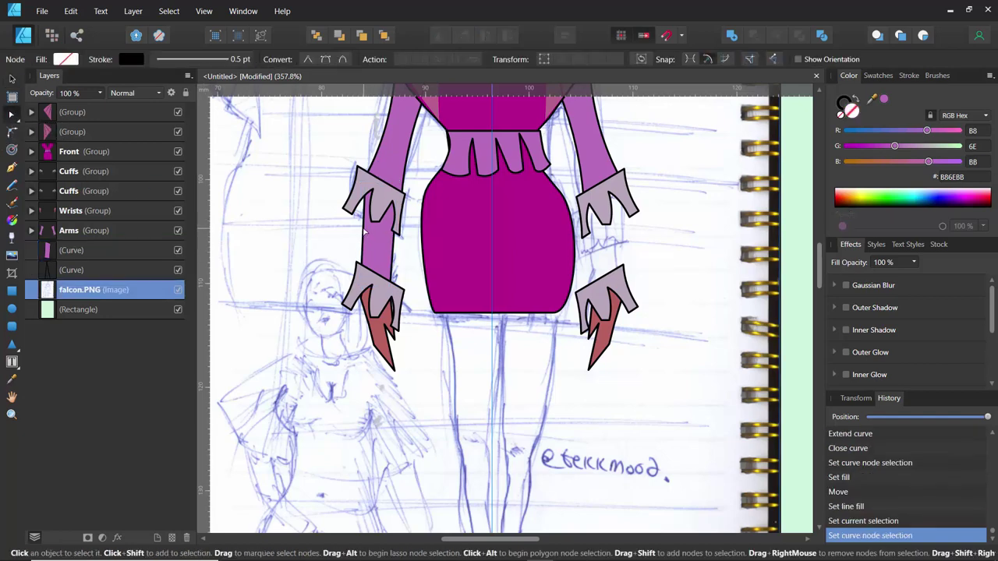
{"action": "left_click", "coordinate": [367, 245]}
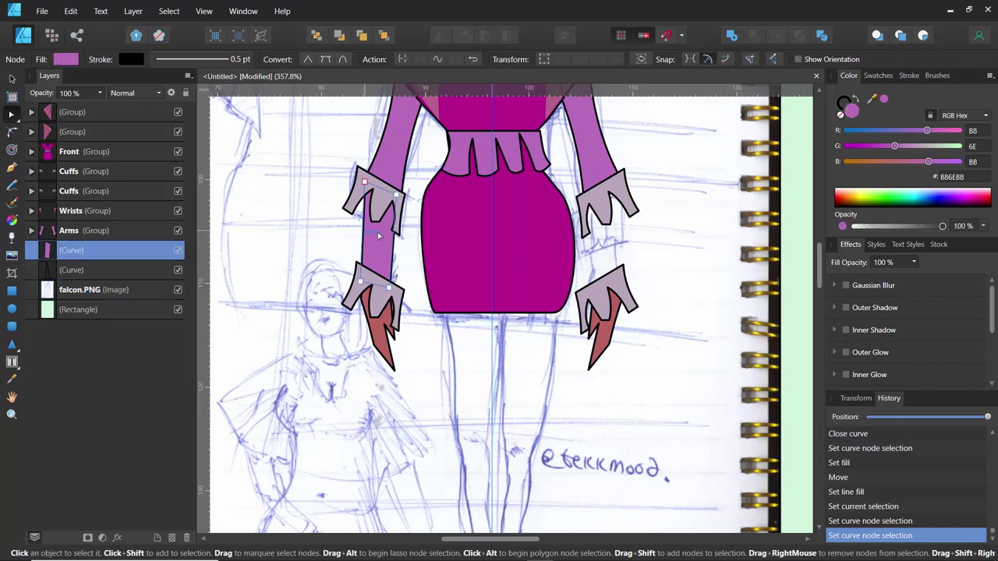
{"action": "left_click", "coordinate": [379, 236]}
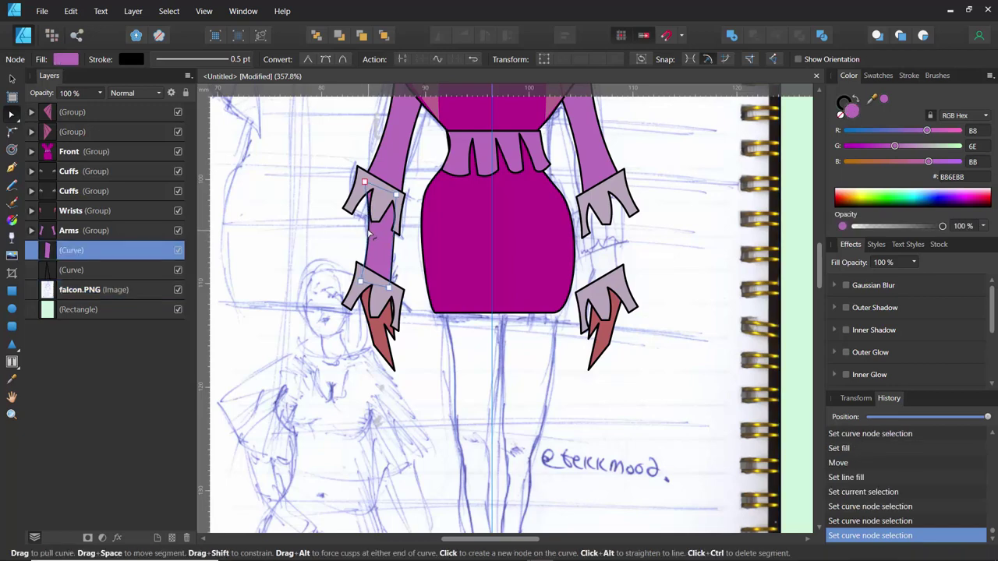
{"action": "left_click_drag", "start_coordinate": [370, 232], "coordinate": [388, 243]}
{"action": "scroll", "coordinate": [351, 233], "scroll_direction": "down", "scroll_amount": 5}
{"action": "scroll", "coordinate": [314, 227], "scroll_direction": "up", "scroll_amount": 3}
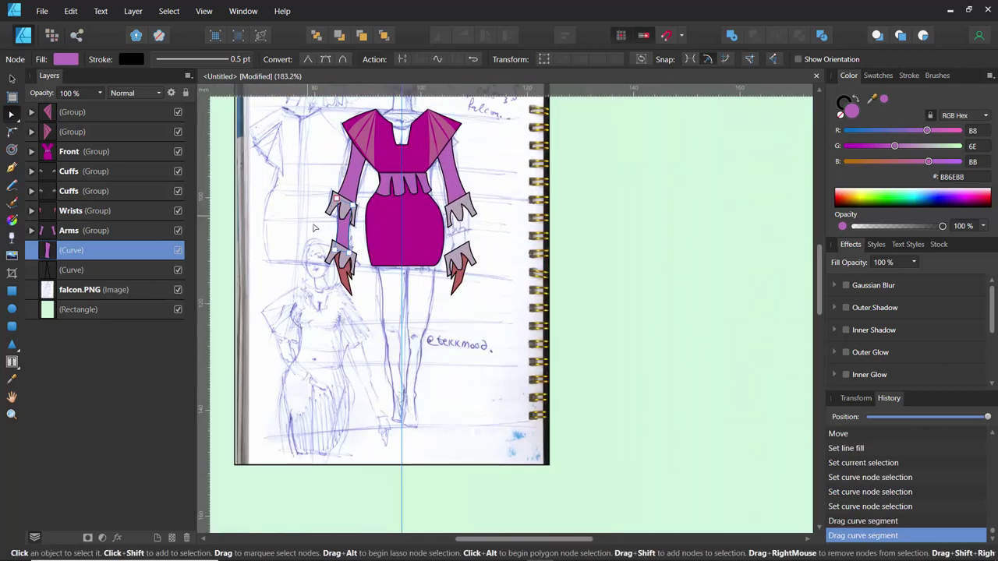
{"action": "left_click_drag", "start_coordinate": [296, 173], "coordinate": [328, 248]}
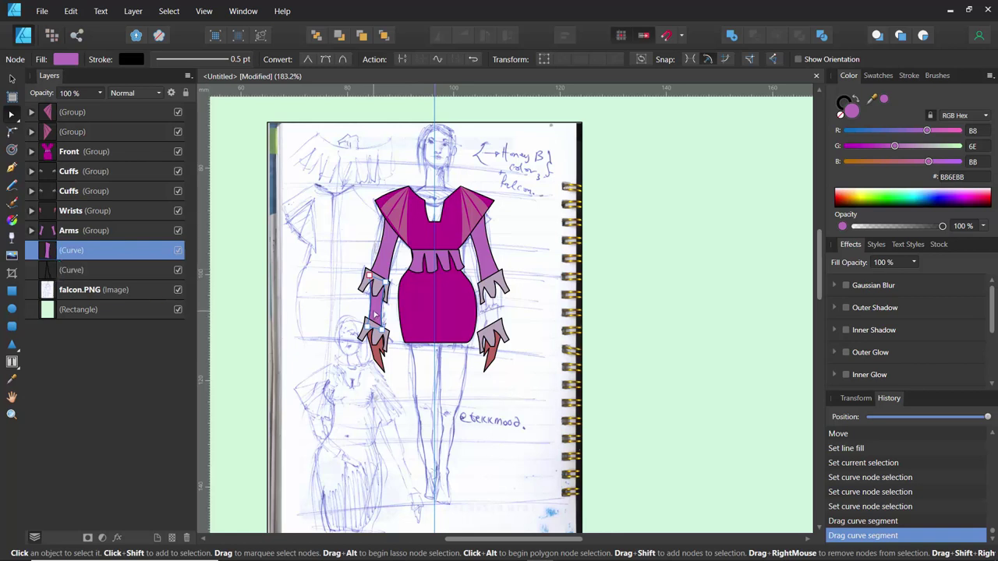
- Place a copy of the curved forearm piece on the right sleeve
{"action": "key", "text": "v"}
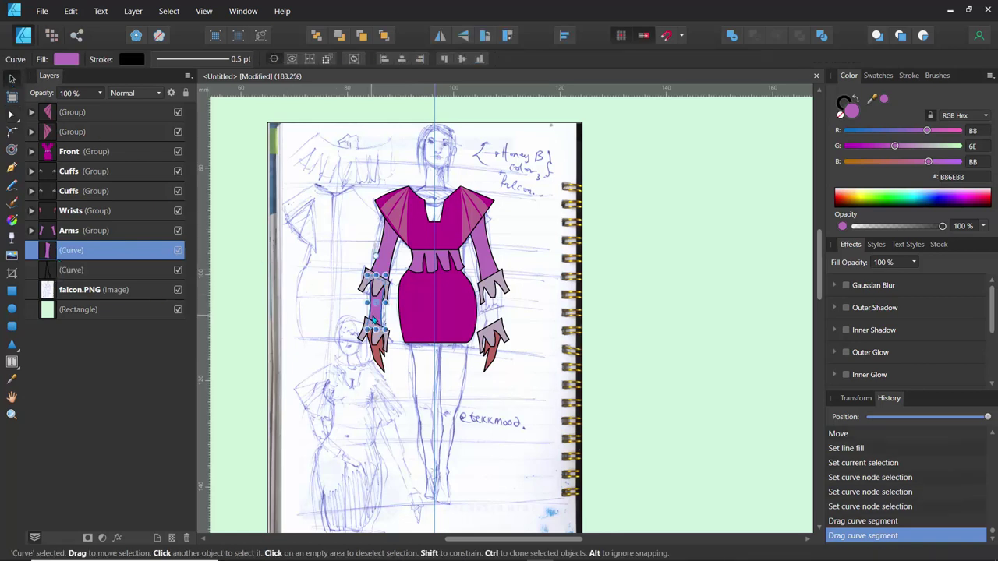
{"action": "left_click_drag", "start_coordinate": [374, 318], "coordinate": [491, 321]}
{"action": "left_click", "coordinate": [516, 318]}
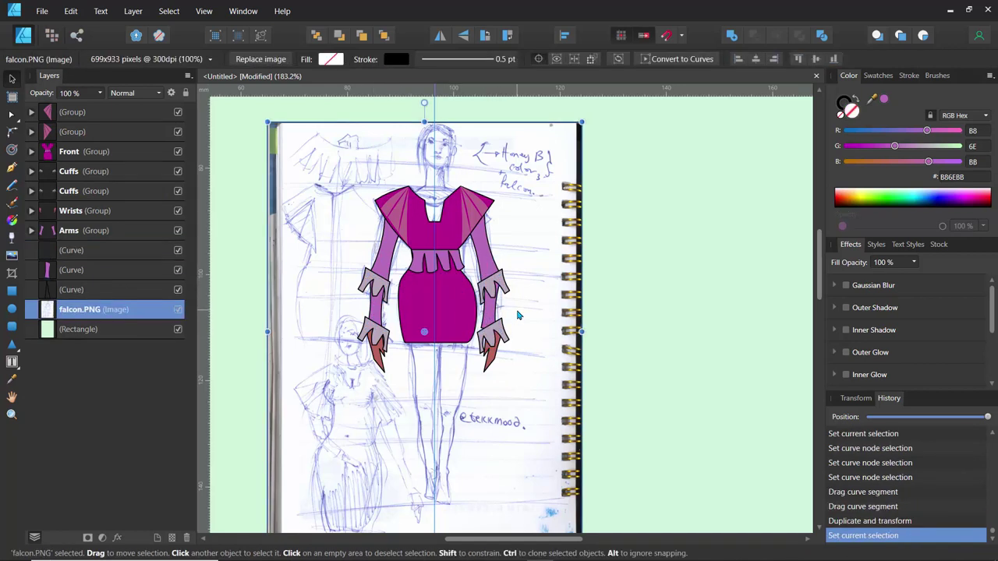
{"action": "scroll", "coordinate": [517, 318], "scroll_direction": "up", "scroll_amount": 5}
- Stretch the copied forearm piece up to the upper cuff and rotate it about 7.6°
{"action": "left_click", "coordinate": [415, 327]}
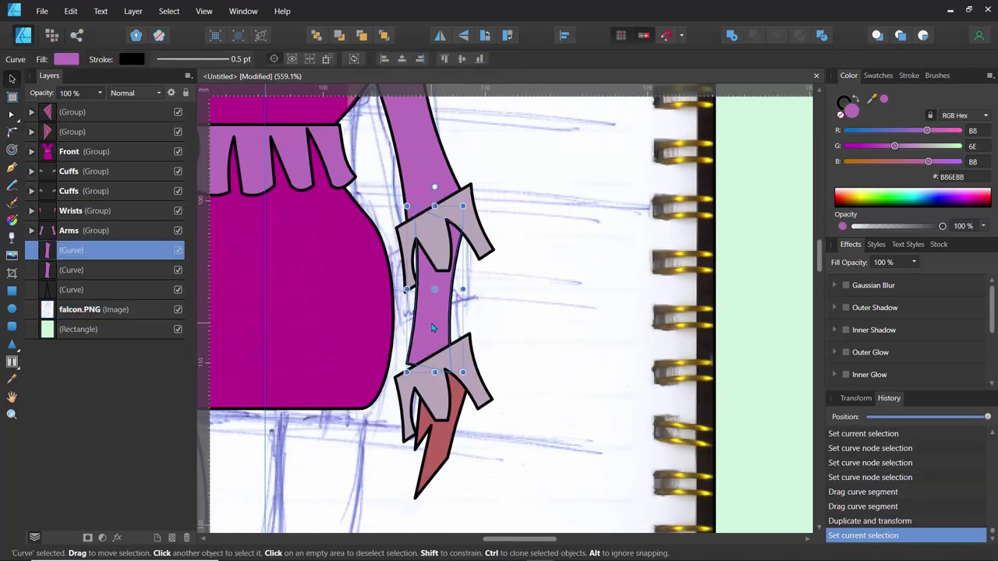
{"action": "left_click_drag", "start_coordinate": [435, 332], "coordinate": [439, 342]}
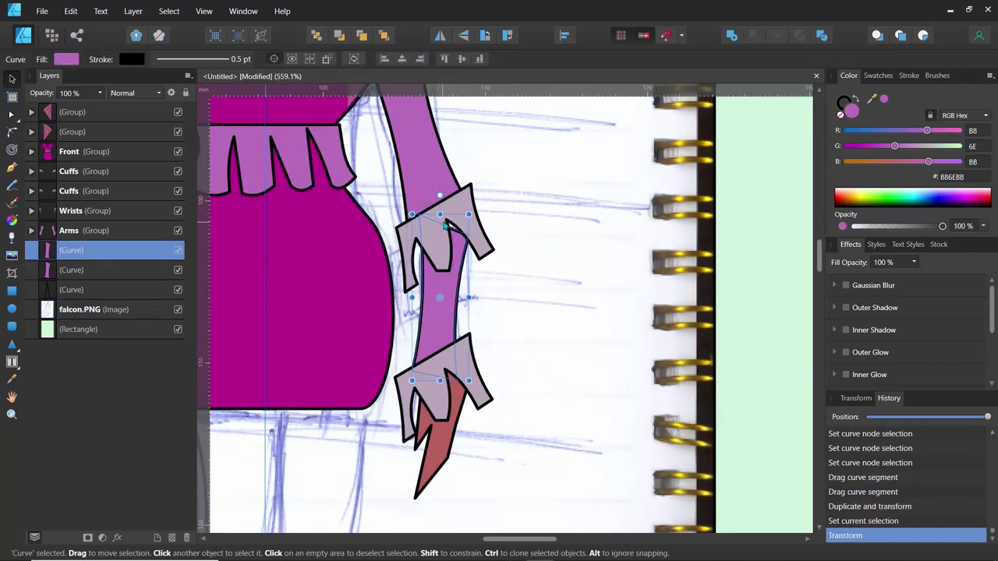
{"action": "left_click_drag", "start_coordinate": [440, 214], "coordinate": [440, 198]}
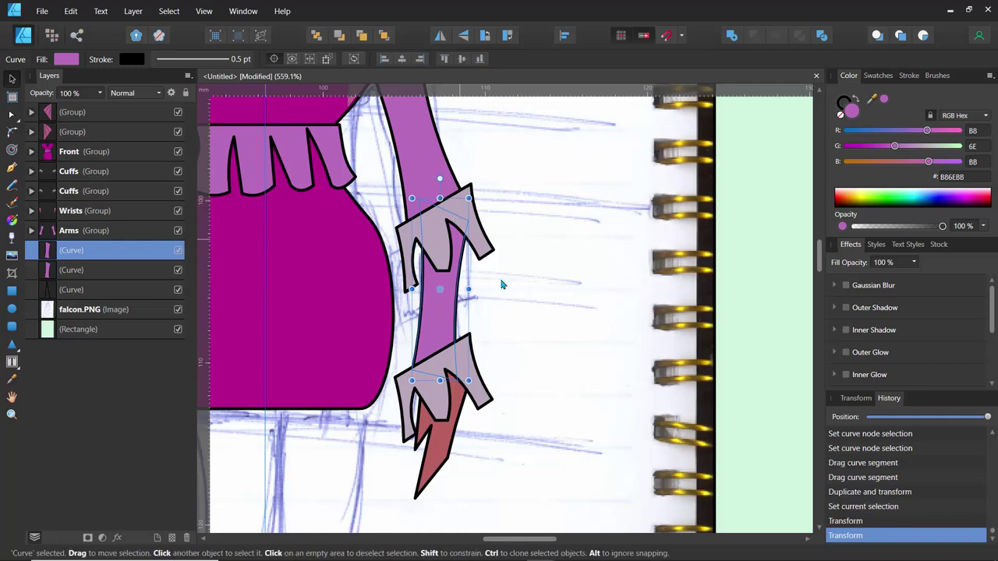
{"action": "scroll", "coordinate": [535, 292], "scroll_direction": "down", "scroll_amount": 4}
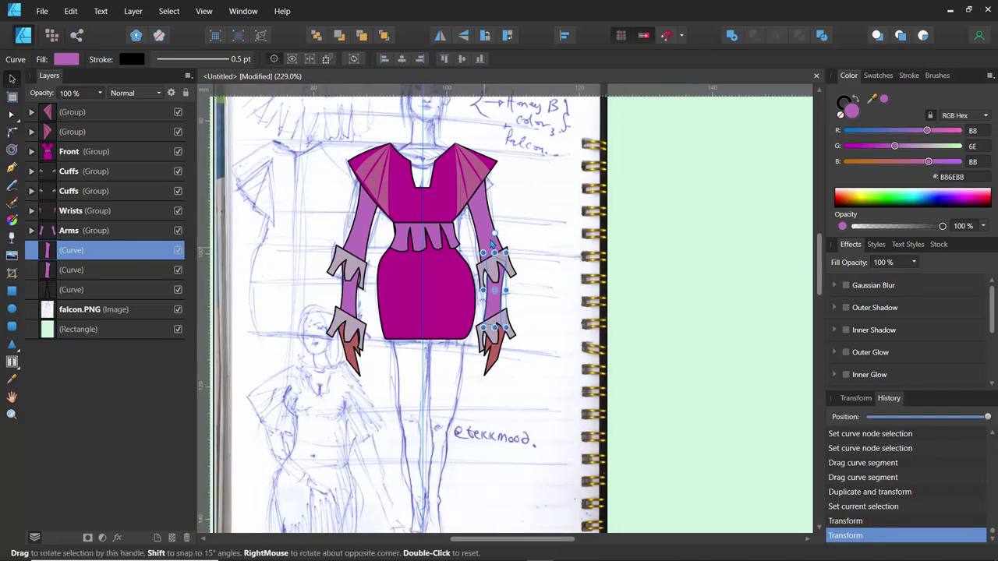
{"action": "left_click_drag", "start_coordinate": [490, 232], "coordinate": [485, 234]}
{"action": "left_click", "coordinate": [274, 234]}
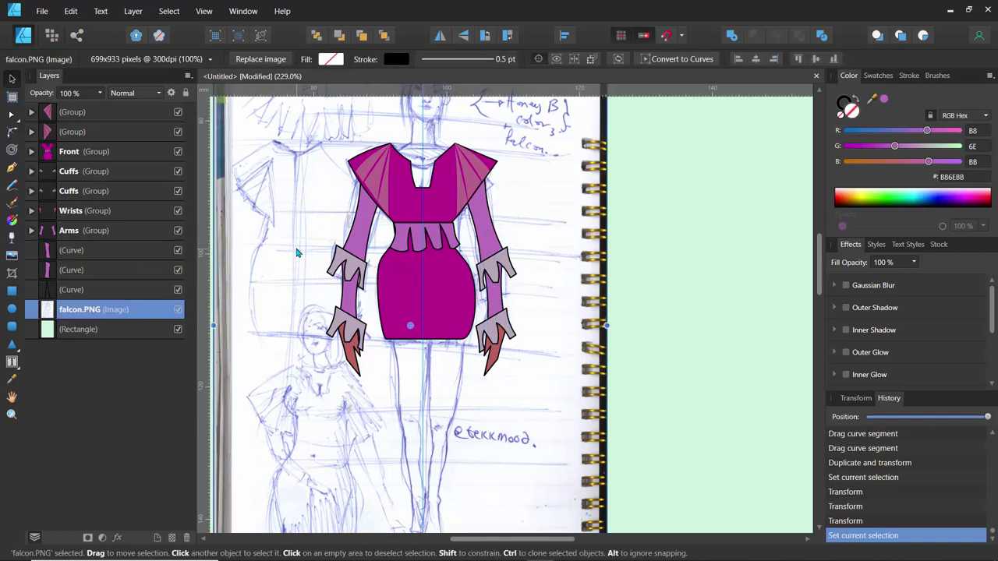
{"action": "scroll", "coordinate": [297, 253], "scroll_direction": "down", "scroll_amount": 4}
{"action": "scroll", "coordinate": [297, 253], "scroll_direction": "up", "scroll_amount": 3}
{"action": "scroll", "coordinate": [297, 252], "scroll_direction": "down", "scroll_amount": 1}
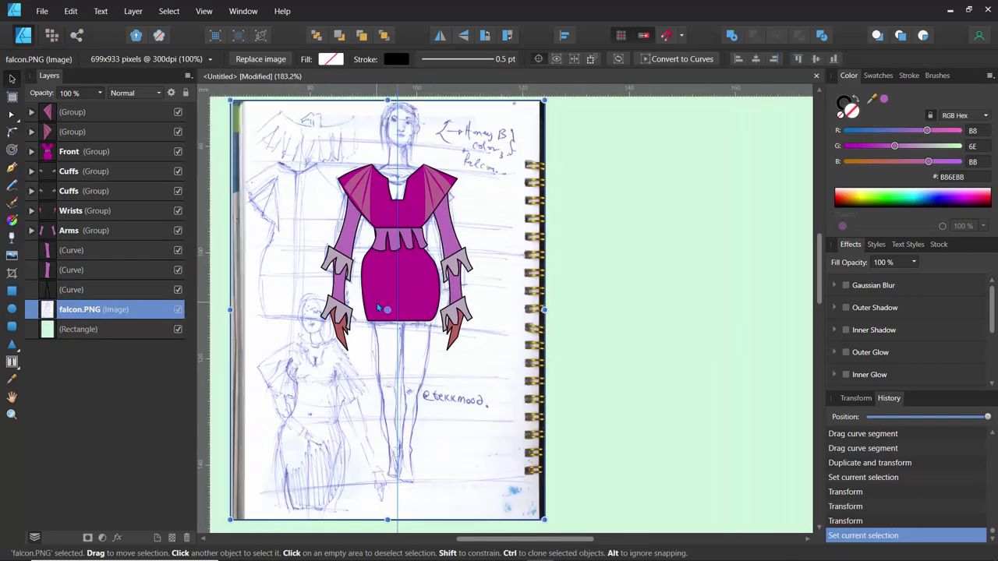
- Expand Front and 'top left and right' in Layers to show its two Curve rows
{"action": "left_click", "coordinate": [31, 152]}
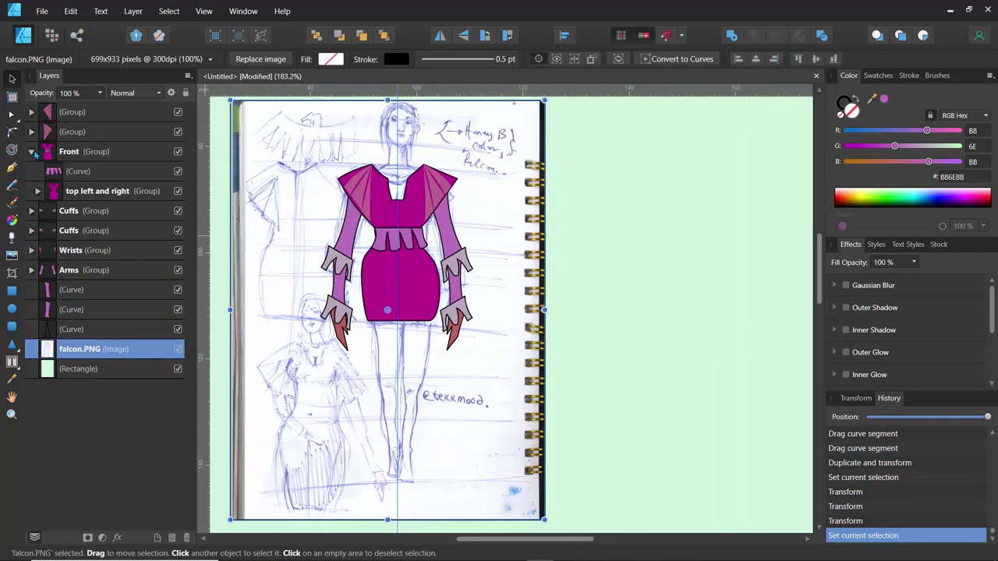
{"action": "left_click", "coordinate": [67, 195]}
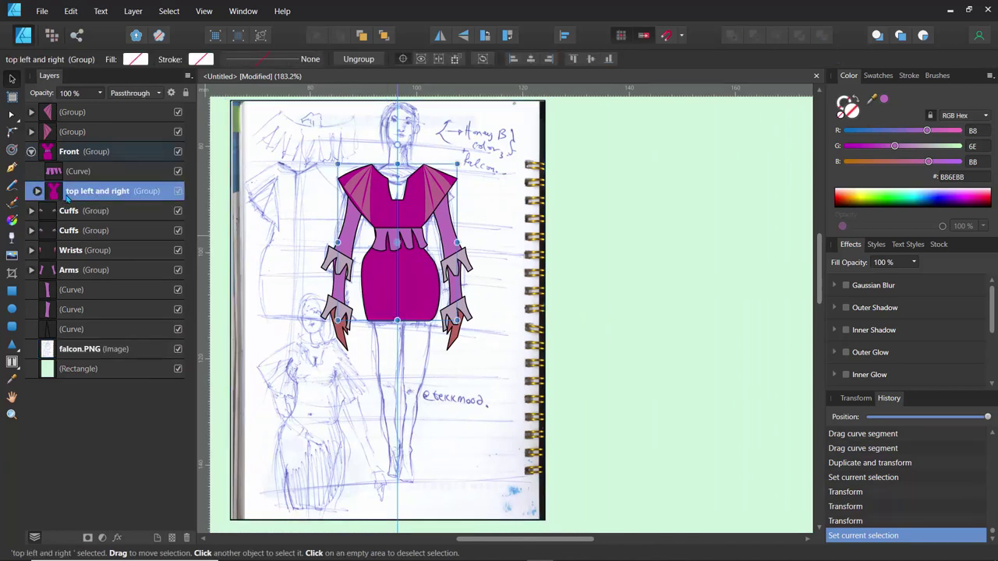
{"action": "double_click", "coordinate": [365, 293]}
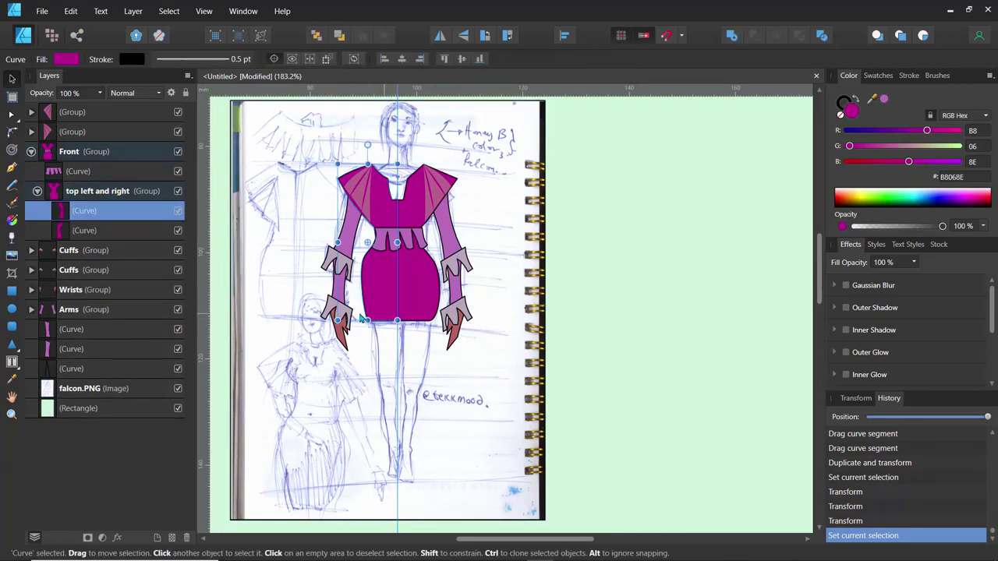
{"action": "left_click", "coordinate": [63, 232]}
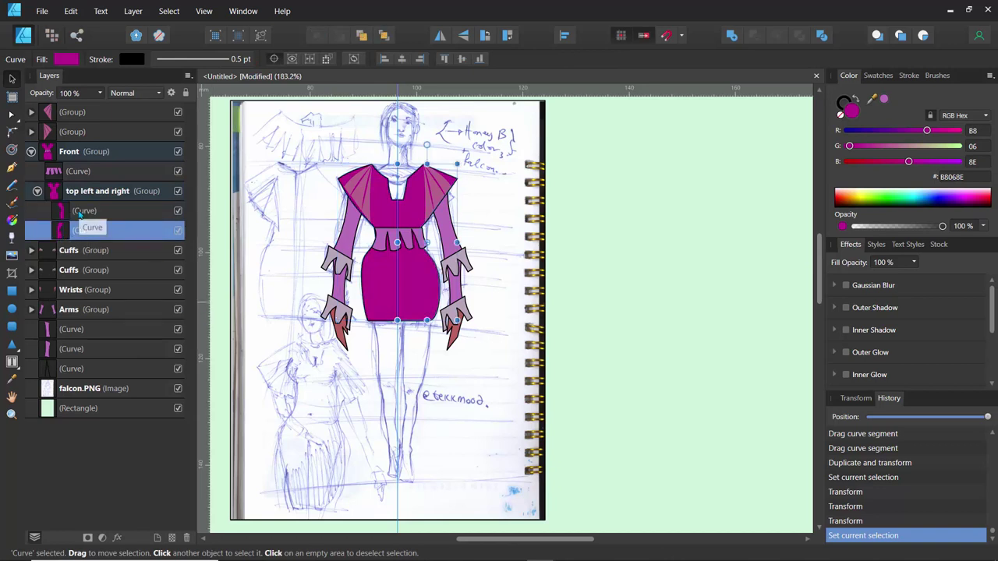
{"action": "left_click", "coordinate": [57, 211]}
- Group the two magenta bodice curves with Ctrl+G and name the group 'top'
{"action": "left_click", "coordinate": [86, 237]}
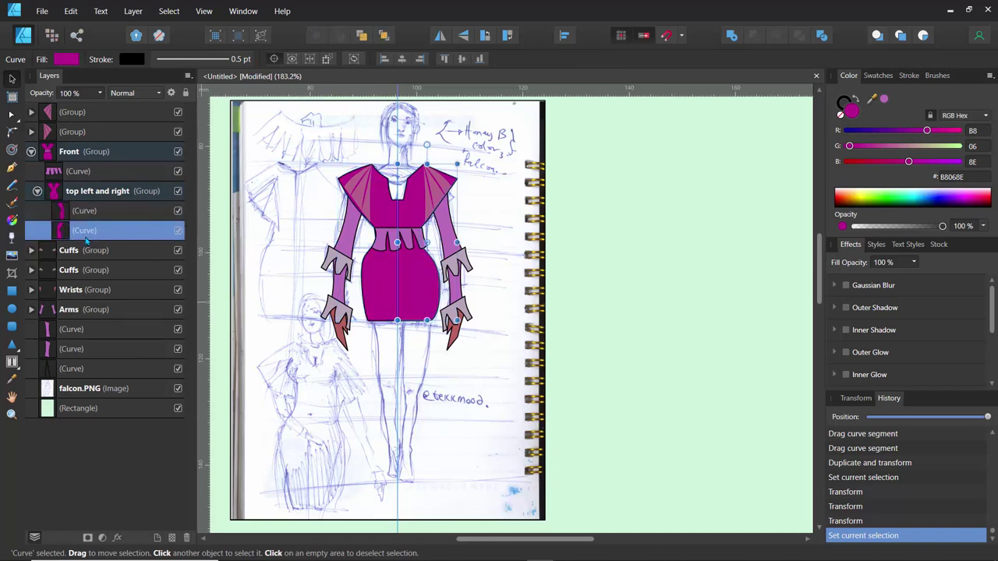
{"action": "left_click", "coordinate": [80, 212]}
{"action": "left_click", "coordinate": [84, 234], "text": "shift"}
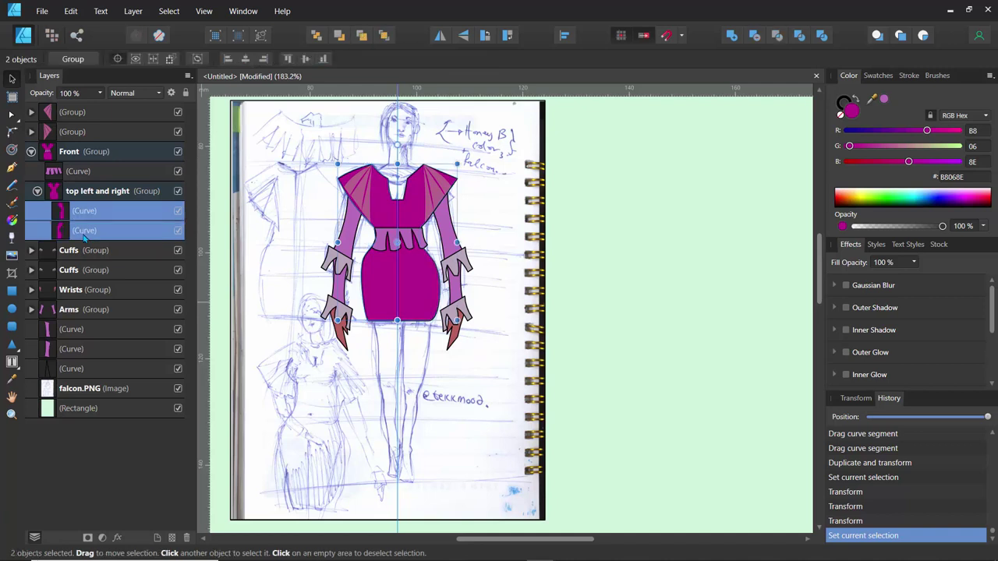
{"action": "key", "text": "ctrl+g"}
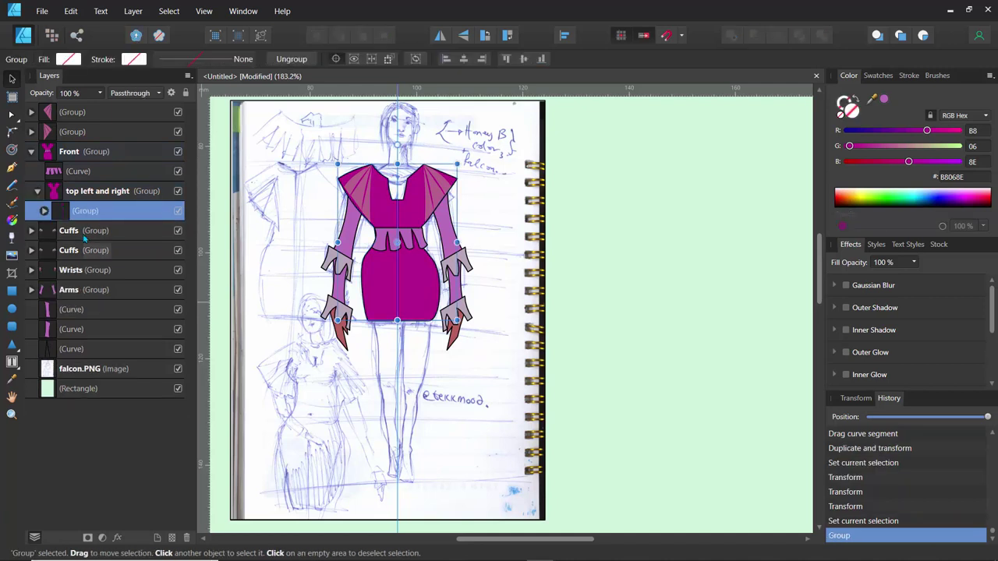
{"action": "double_click", "coordinate": [89, 216]}
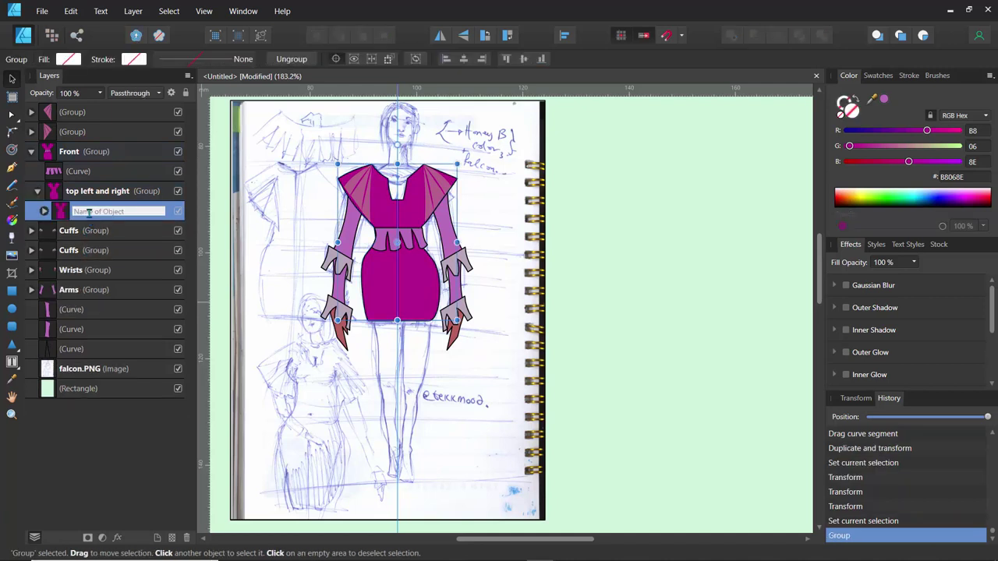
{"action": "type", "text": "top"}
{"action": "key", "text": "Return"}
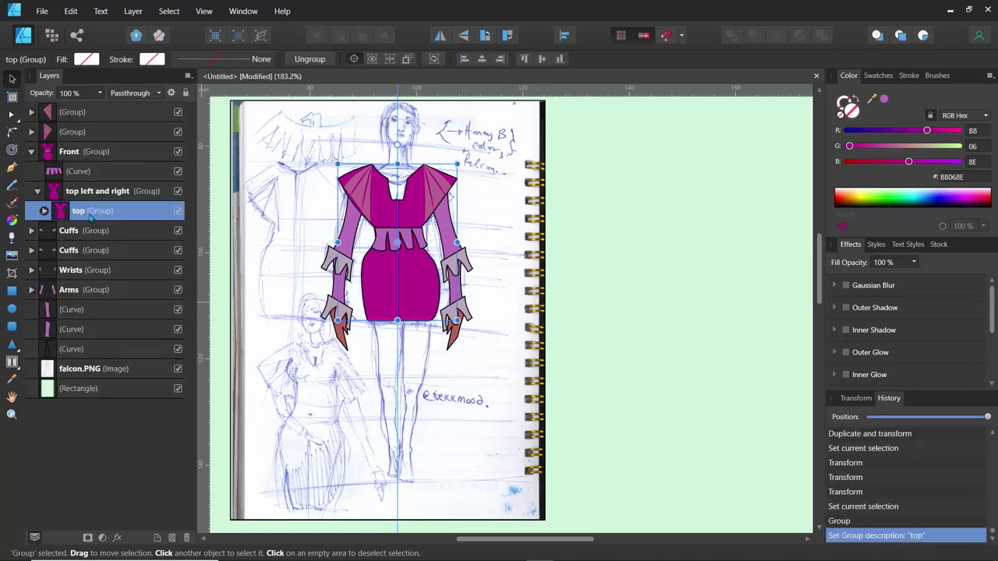
{"action": "left_click", "coordinate": [179, 212]}
{"action": "left_click", "coordinate": [178, 212]}
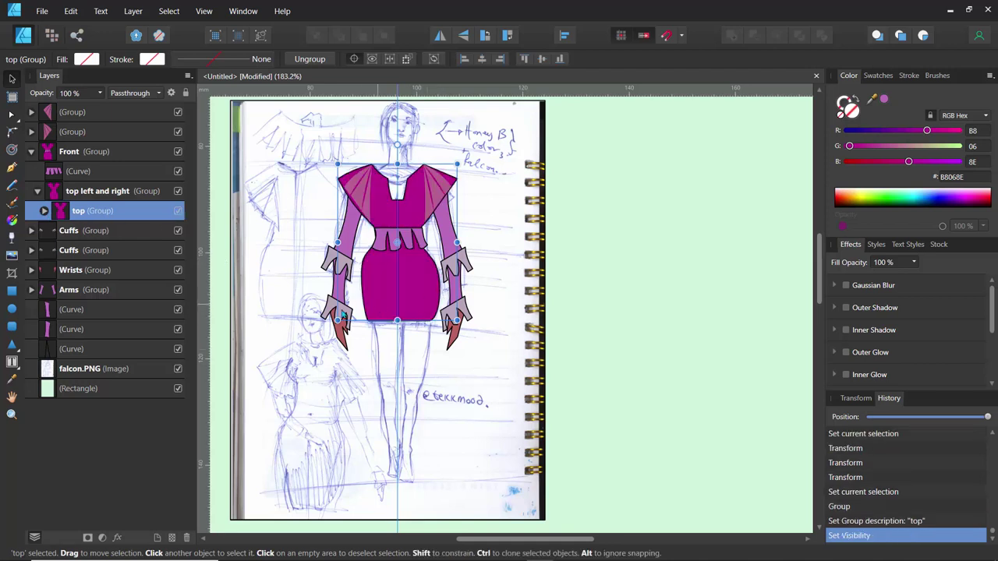
{"action": "left_click", "coordinate": [312, 296]}
- Lower the right dress half's hem nodes to meet the left half and reshape its edge
{"action": "left_click", "coordinate": [12, 116]}
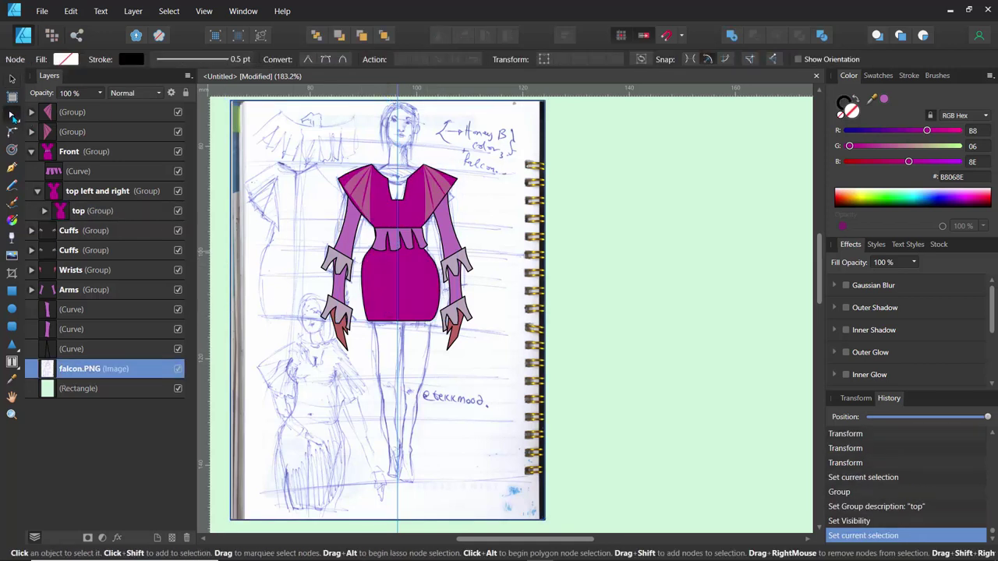
{"action": "left_click", "coordinate": [371, 315]}
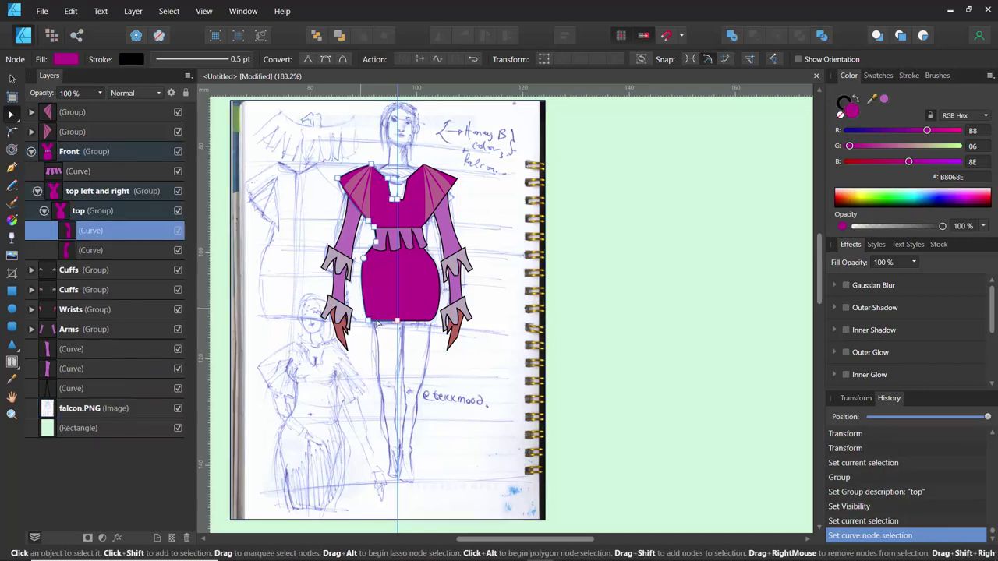
{"action": "left_click_drag", "start_coordinate": [358, 308], "coordinate": [399, 363]}
{"action": "left_click", "coordinate": [422, 322]}
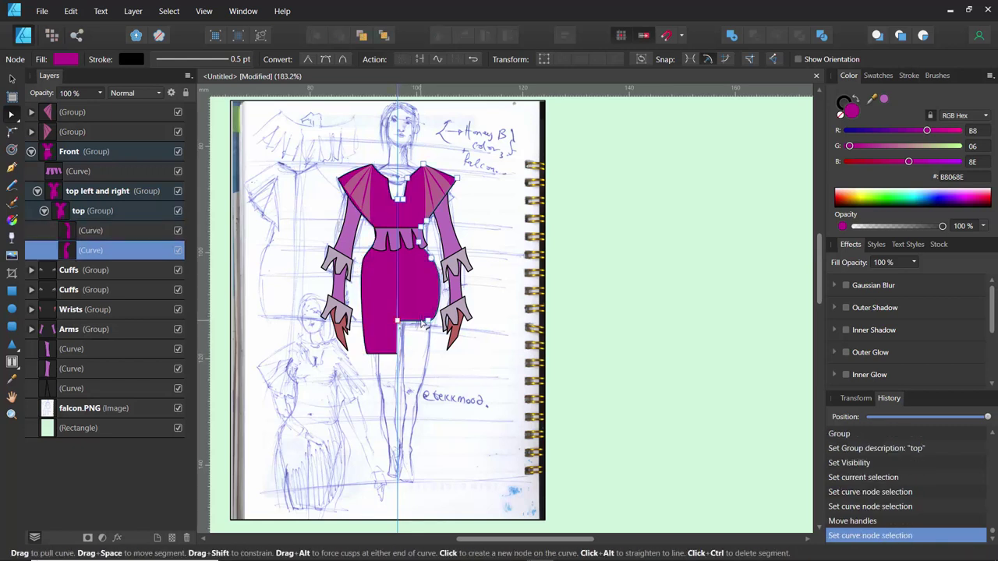
{"action": "left_click", "coordinate": [421, 321]}
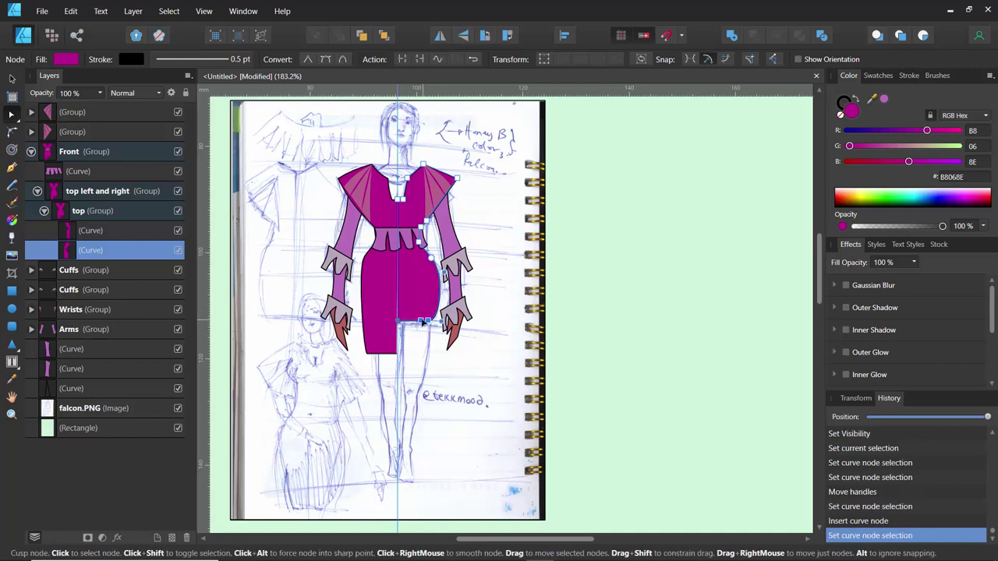
{"action": "left_click_drag", "start_coordinate": [425, 323], "coordinate": [401, 354]}
{"action": "scroll", "coordinate": [376, 337], "scroll_direction": "up", "scroll_amount": 5}
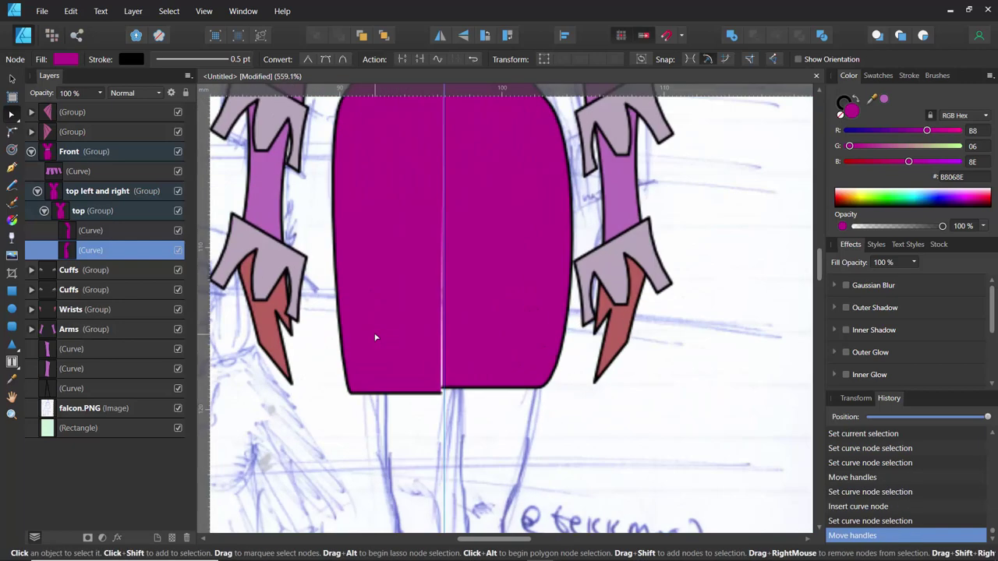
{"action": "left_click_drag", "start_coordinate": [440, 387], "coordinate": [429, 396]}
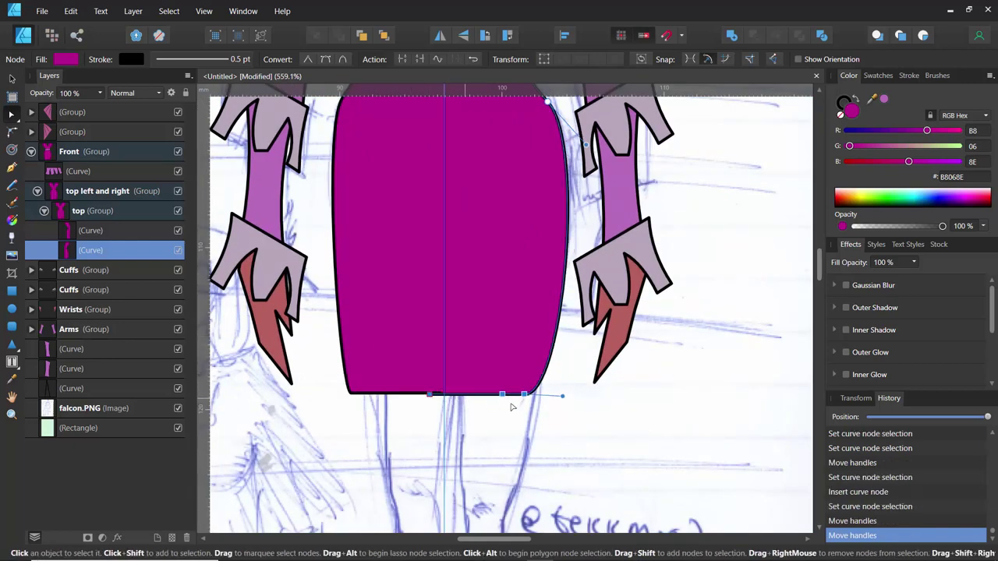
{"action": "left_click_drag", "start_coordinate": [562, 396], "coordinate": [554, 323]}
- Restore the deleted node and drag its handles to smooth the skirt's right edge
{"action": "scroll", "coordinate": [484, 226], "scroll_direction": "up", "scroll_amount": 3}
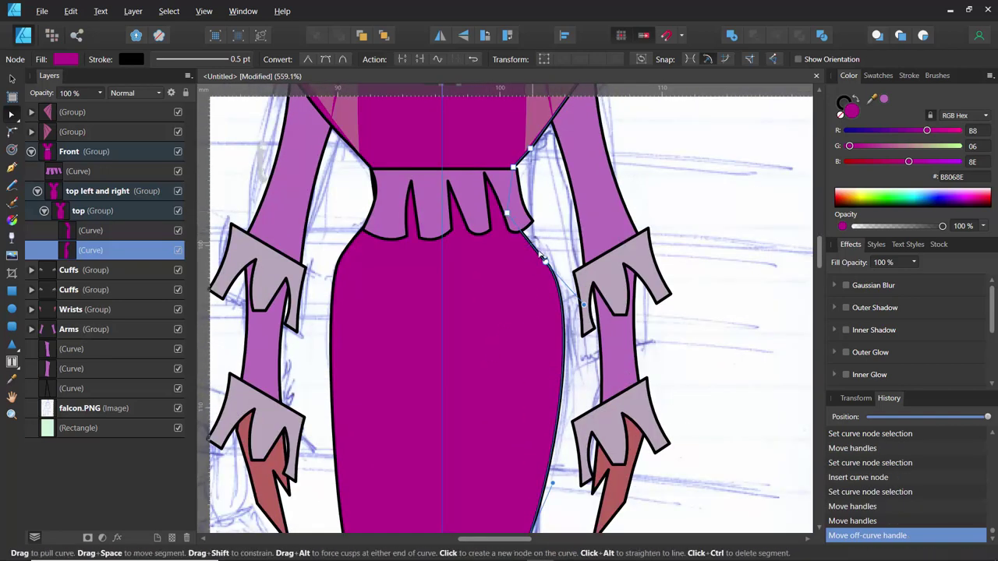
{"action": "left_click", "coordinate": [545, 262]}
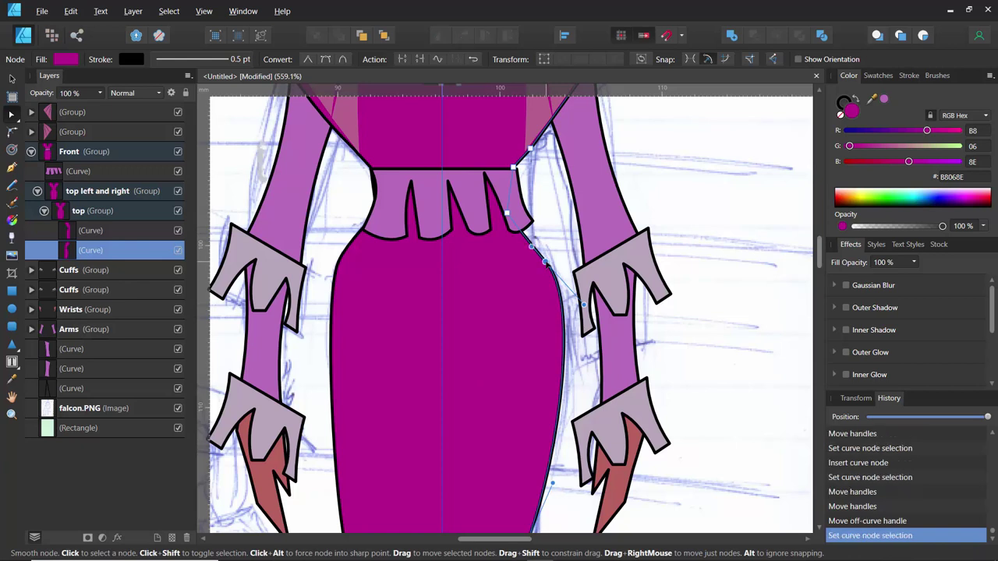
{"action": "key", "text": "Delete"}
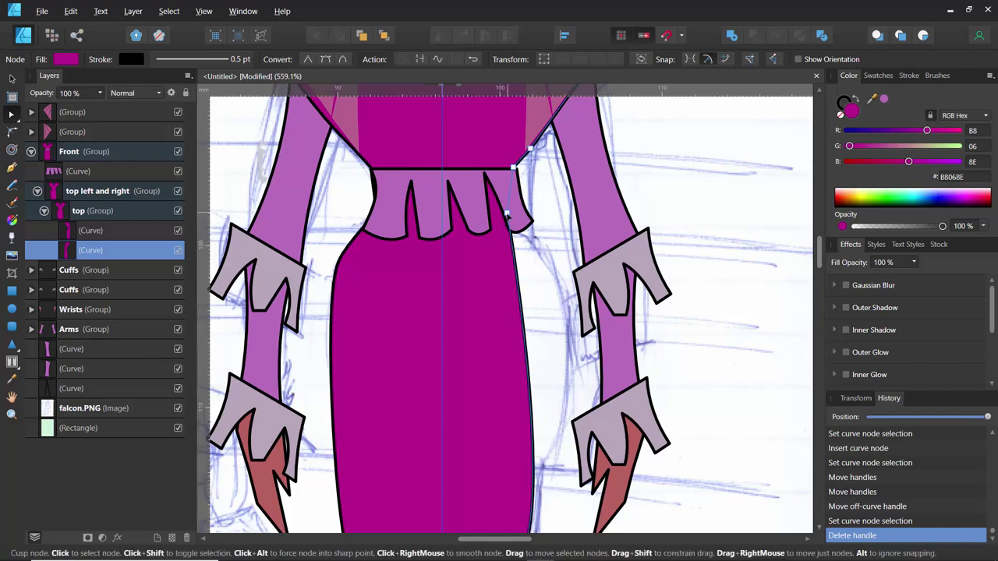
{"action": "key", "text": "ctrl+z"}
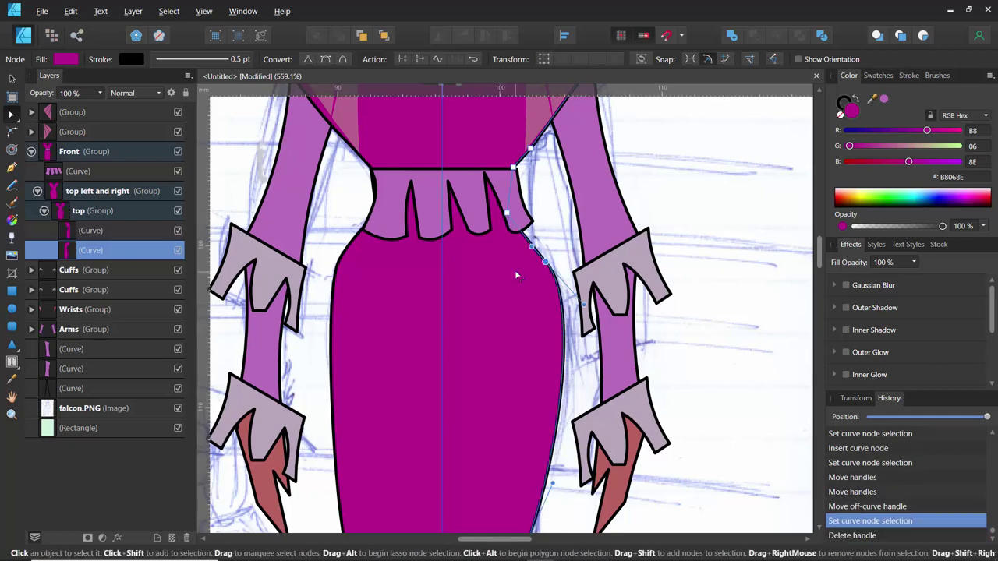
{"action": "scroll", "coordinate": [470, 276], "scroll_direction": "down", "scroll_amount": 3}
{"action": "scroll", "coordinate": [470, 277], "scroll_direction": "up", "scroll_amount": 4}
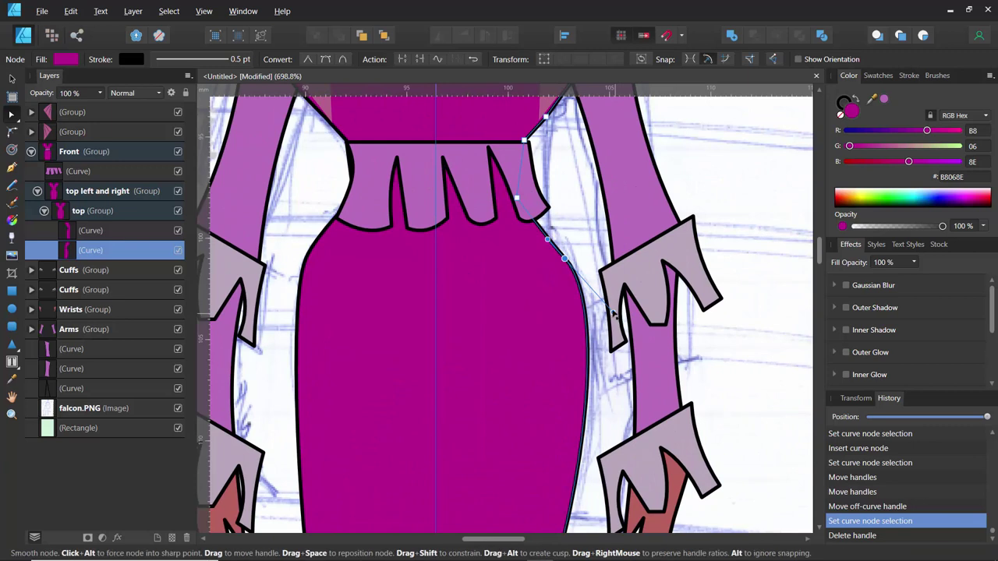
{"action": "left_click_drag", "start_coordinate": [614, 311], "coordinate": [585, 284]}
{"action": "left_click_drag", "start_coordinate": [547, 239], "coordinate": [548, 209]}
{"action": "scroll", "coordinate": [468, 262], "scroll_direction": "down", "scroll_amount": 5}
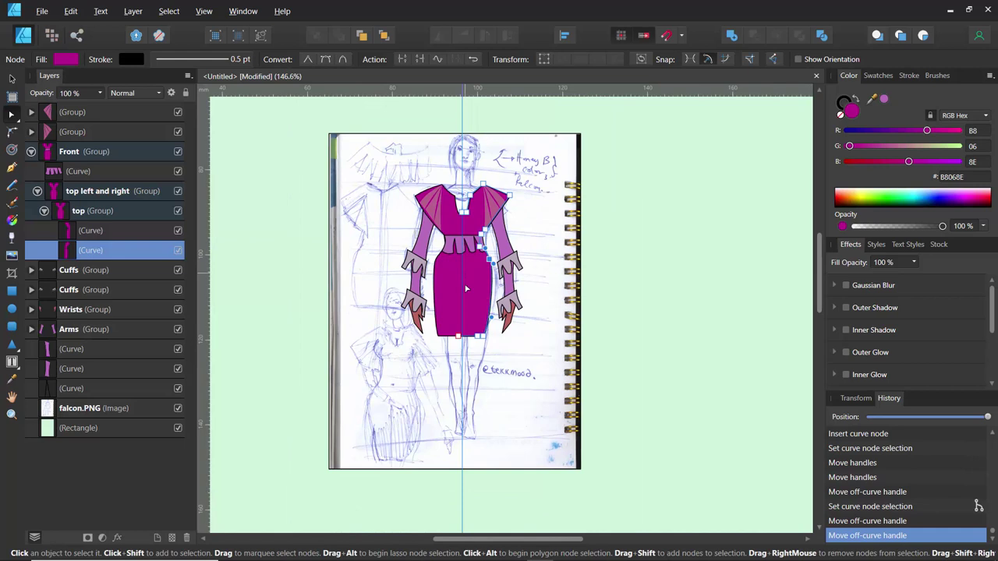
- Collapse the top group and identify the upper Cuffs group by toggling its visibility
{"action": "left_click", "coordinate": [367, 215]}
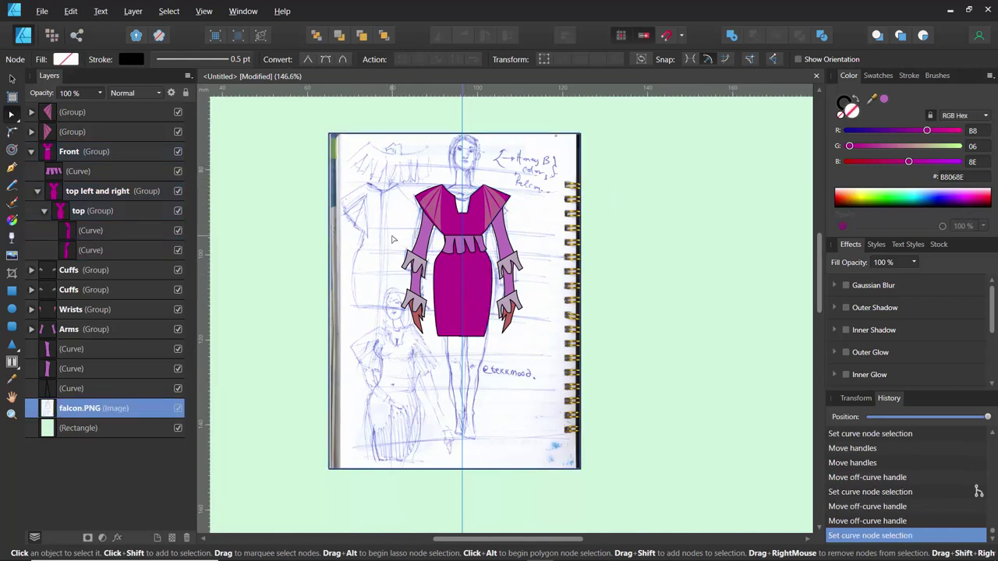
{"action": "scroll", "coordinate": [411, 247], "scroll_direction": "up", "scroll_amount": 3}
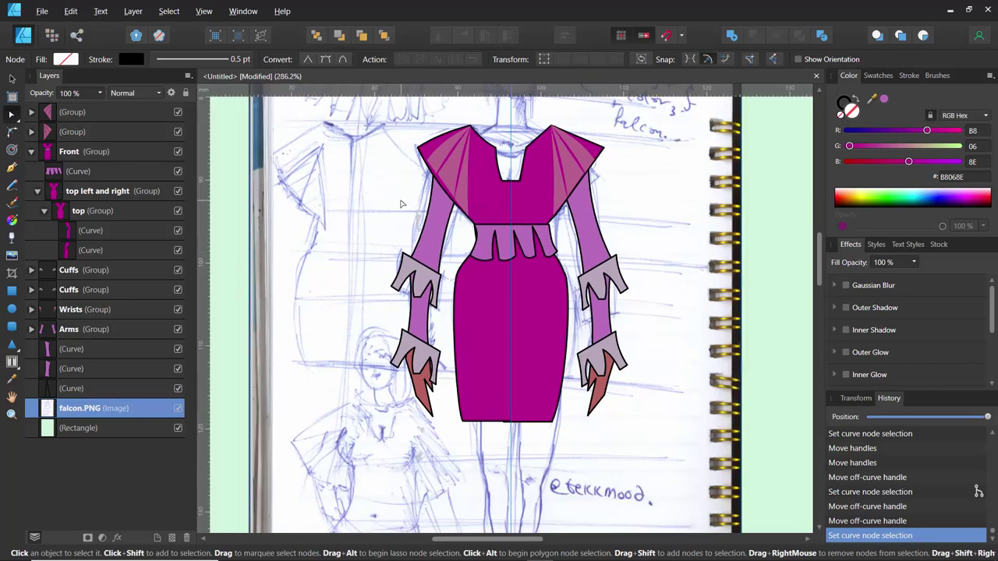
{"action": "scroll", "coordinate": [401, 204], "scroll_direction": "down", "scroll_amount": 3}
{"action": "scroll", "coordinate": [401, 204], "scroll_direction": "up", "scroll_amount": 2}
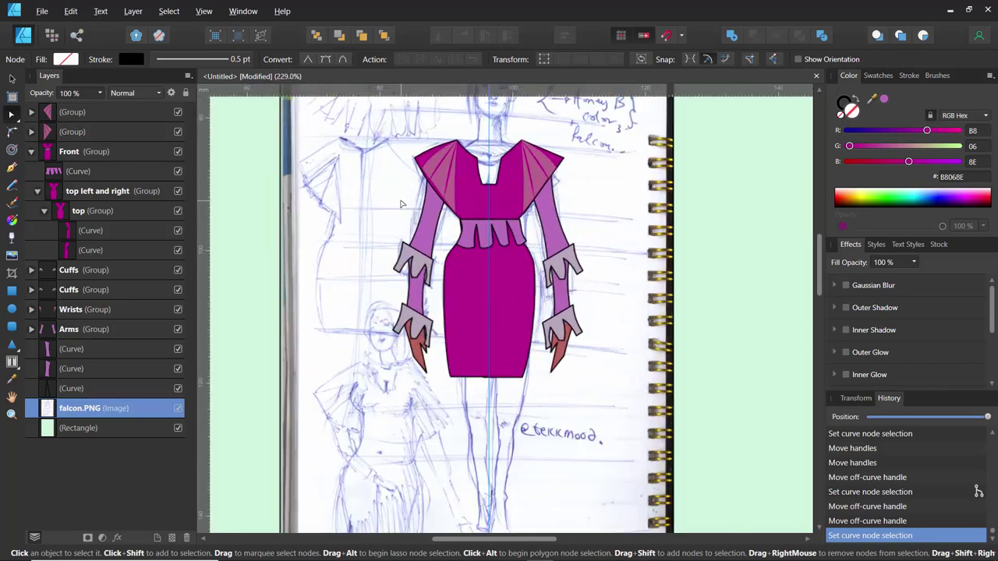
{"action": "left_click", "coordinate": [44, 212]}
{"action": "left_click", "coordinate": [138, 252]}
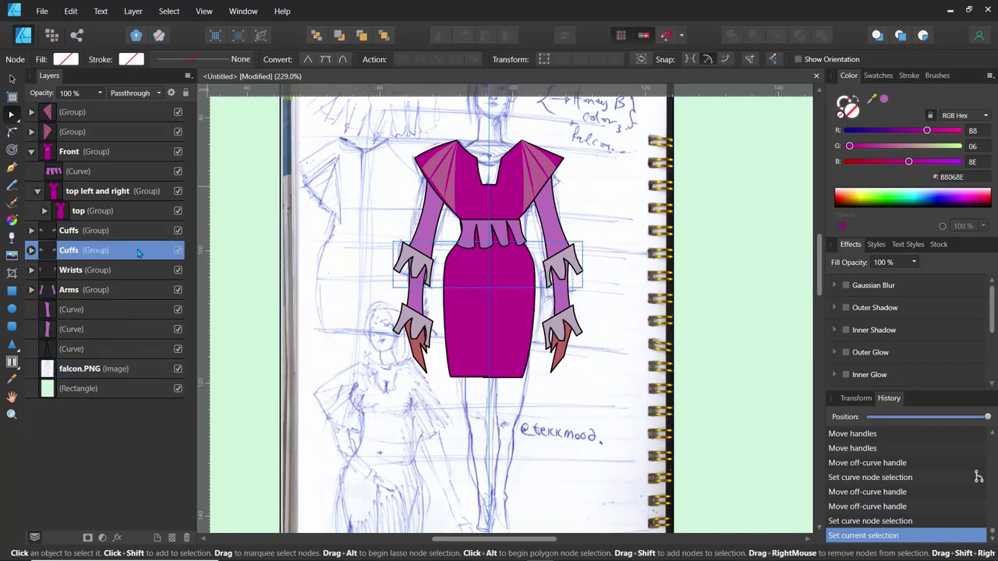
{"action": "left_click", "coordinate": [178, 250]}
{"action": "left_click", "coordinate": [178, 250]}
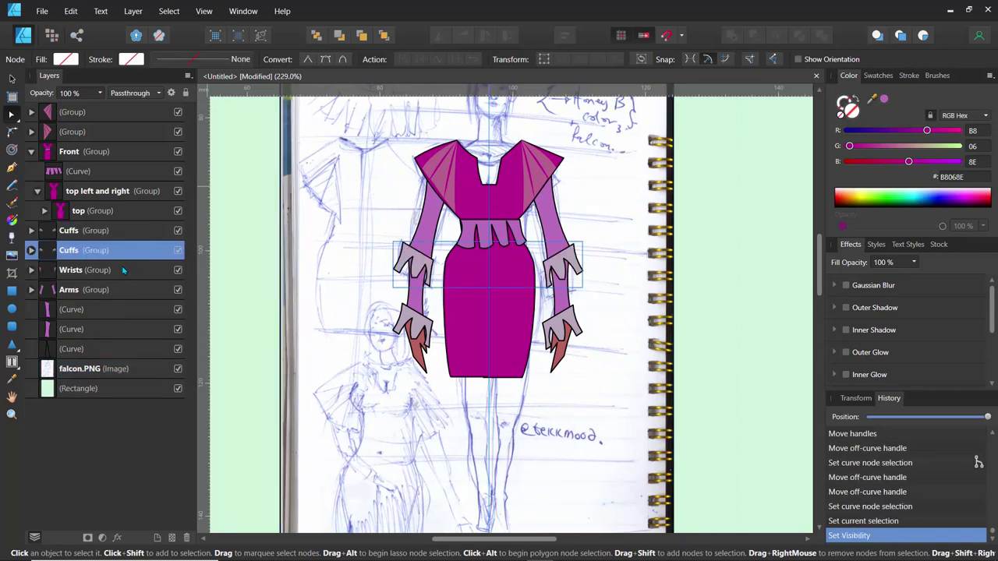
- Reselect the upper Cuffs group and bring up the adjustments list
{"action": "left_click", "coordinate": [78, 232]}
{"action": "left_click", "coordinate": [70, 255]}
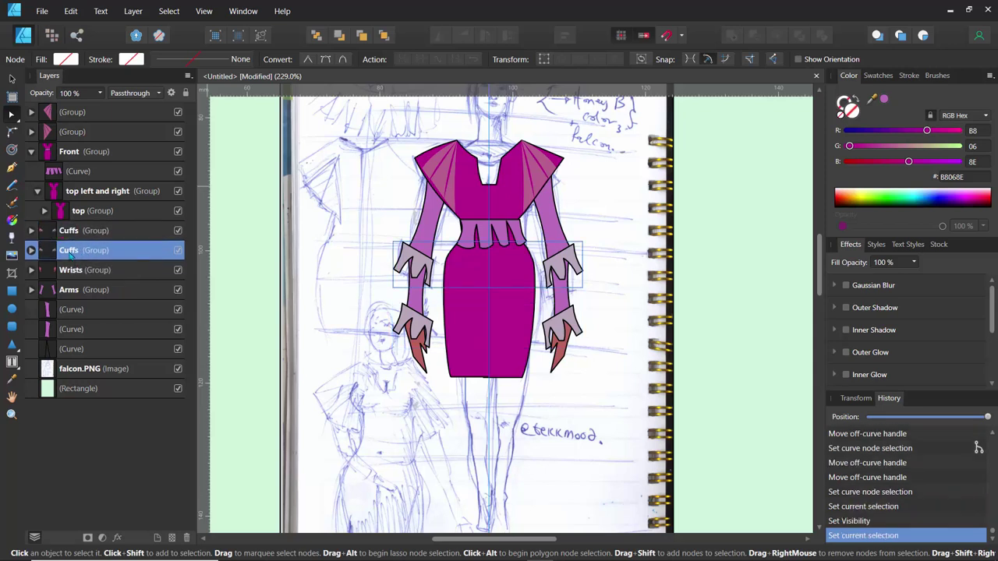
{"action": "left_click", "coordinate": [75, 272]}
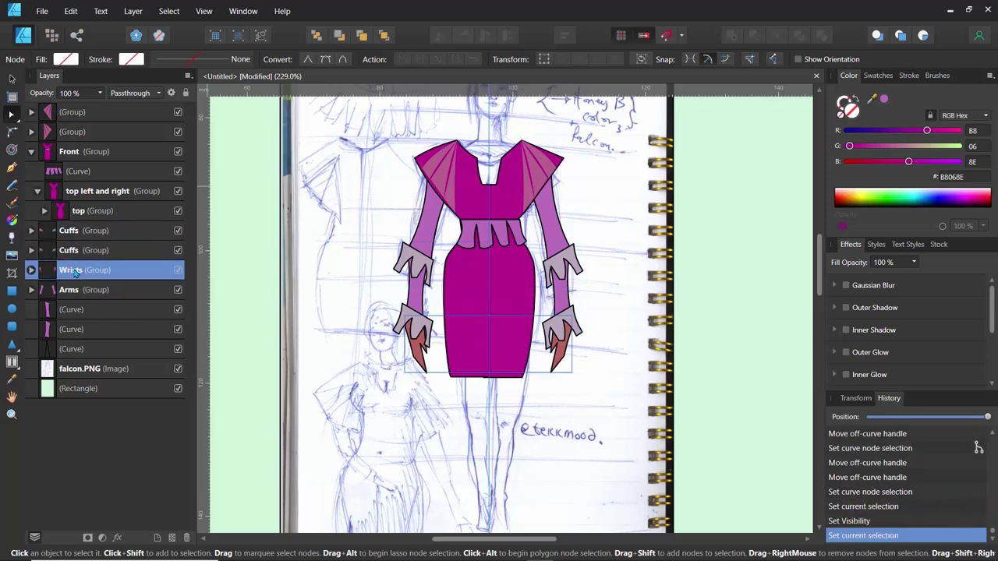
{"action": "left_click", "coordinate": [78, 253]}
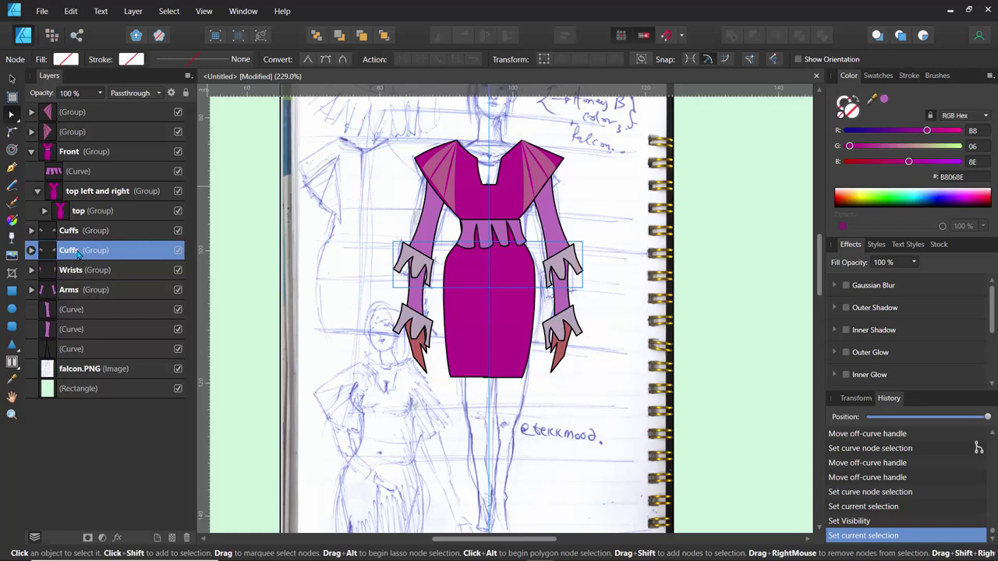
{"action": "left_click", "coordinate": [102, 537]}
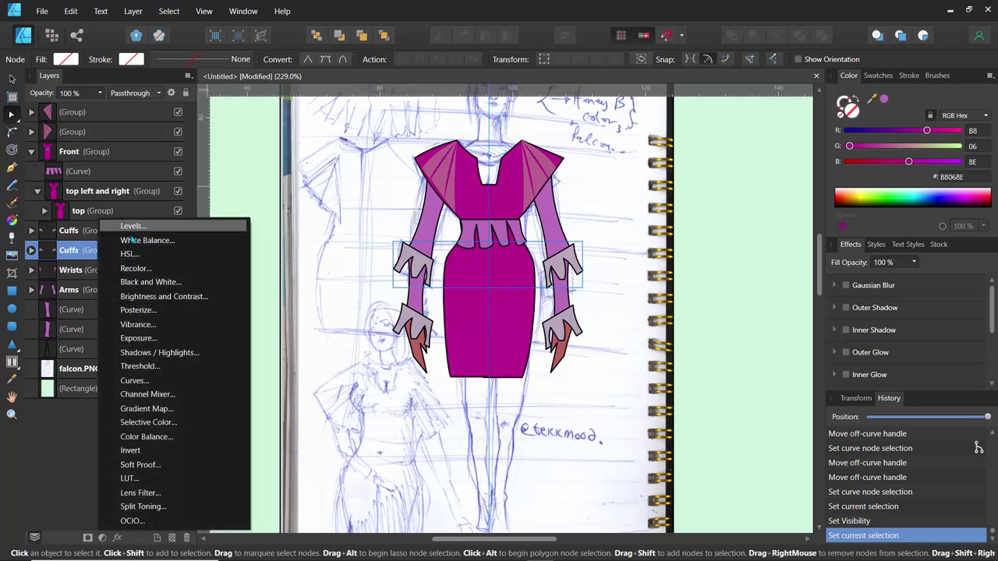
- Add a Recolor adjustment to the upper cuffs: hue 47.3°, saturation 15%, lightness 2%
{"action": "left_click", "coordinate": [136, 268]}
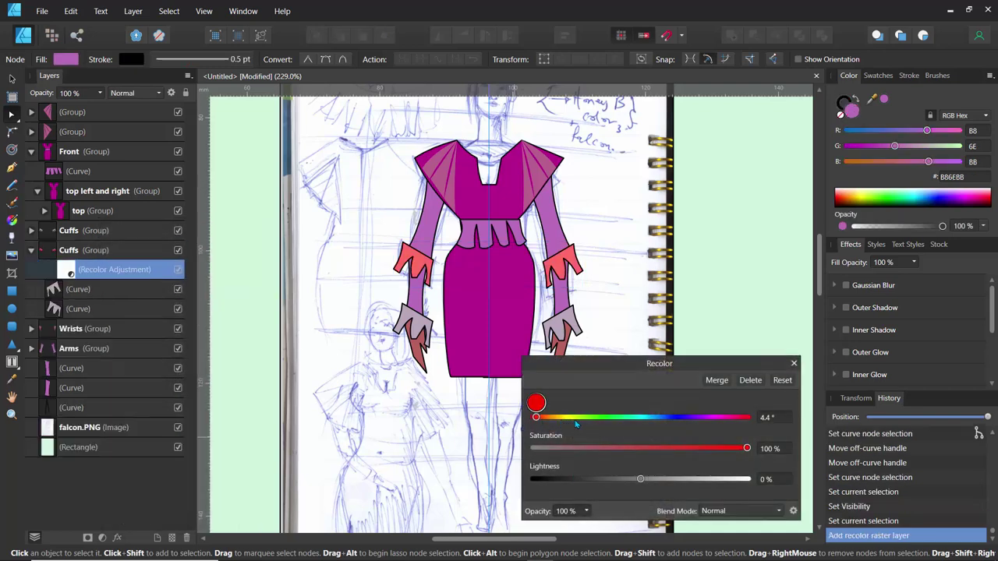
{"action": "left_click_drag", "start_coordinate": [535, 419], "coordinate": [569, 419]}
{"action": "left_click_drag", "start_coordinate": [746, 448], "coordinate": [566, 449]}
{"action": "mouse_move", "coordinate": [642, 481]}
{"action": "left_mouse_down"}
{"action": "mouse_move", "coordinate": [603, 486]}
{"action": "mouse_move", "coordinate": [643, 487]}
{"action": "left_mouse_up"}
{"action": "mouse_move", "coordinate": [567, 450]}
{"action": "left_mouse_down"}
{"action": "mouse_move", "coordinate": [634, 460]}
{"action": "mouse_move", "coordinate": [563, 462]}
{"action": "left_mouse_up"}
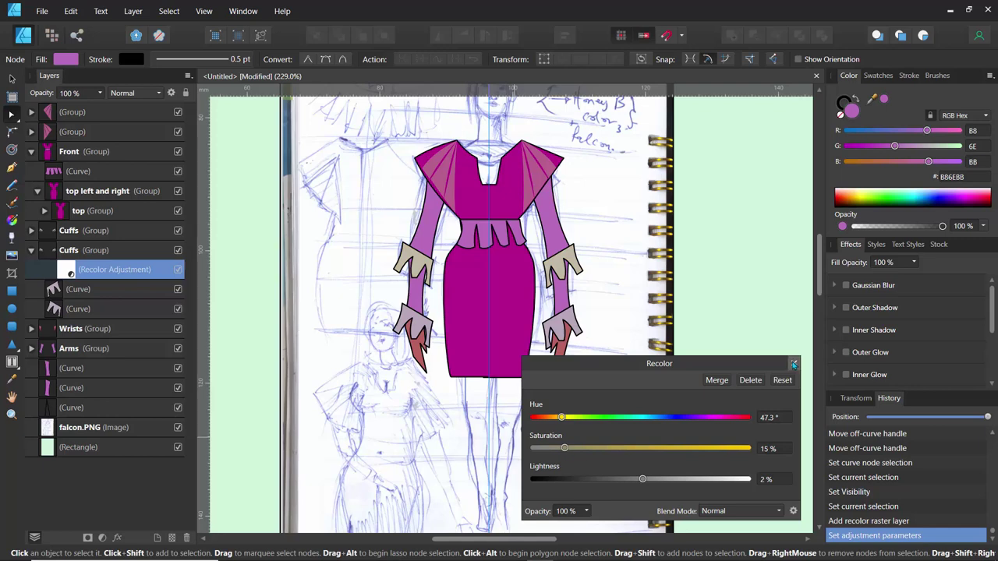
{"action": "left_click", "coordinate": [794, 363]}
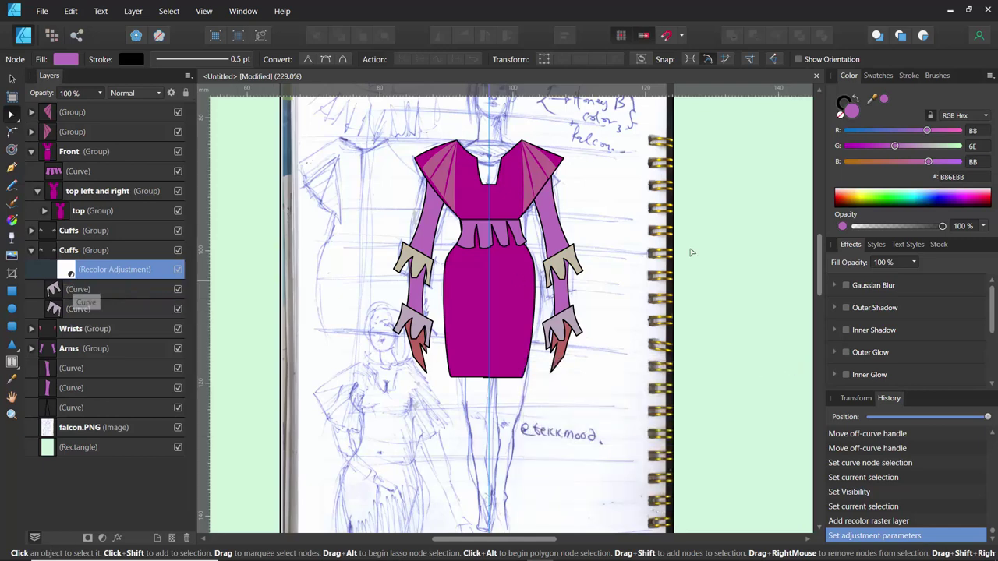
{"action": "mouse_move", "coordinate": [894, 145]}
{"action": "left_mouse_down"}
{"action": "mouse_move", "coordinate": [924, 148]}
{"action": "mouse_move", "coordinate": [908, 150]}
{"action": "mouse_move", "coordinate": [910, 159]}
{"action": "left_mouse_up"}
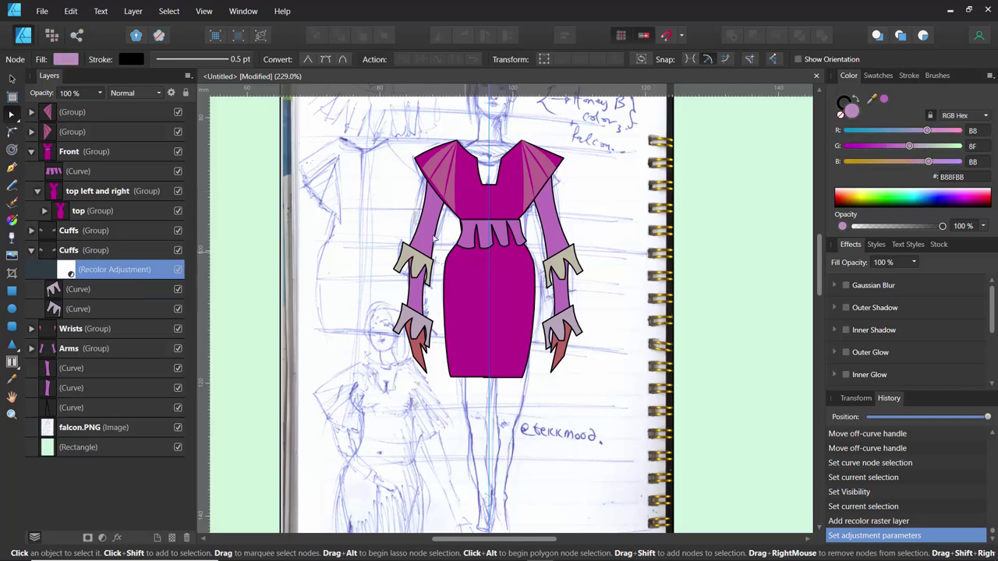
{"action": "left_click", "coordinate": [445, 201]}
- Lower the peplum's red value to give it a lilac purple fill, 9E6EBB
{"action": "scroll", "coordinate": [382, 211], "scroll_direction": "down", "scroll_amount": 5}
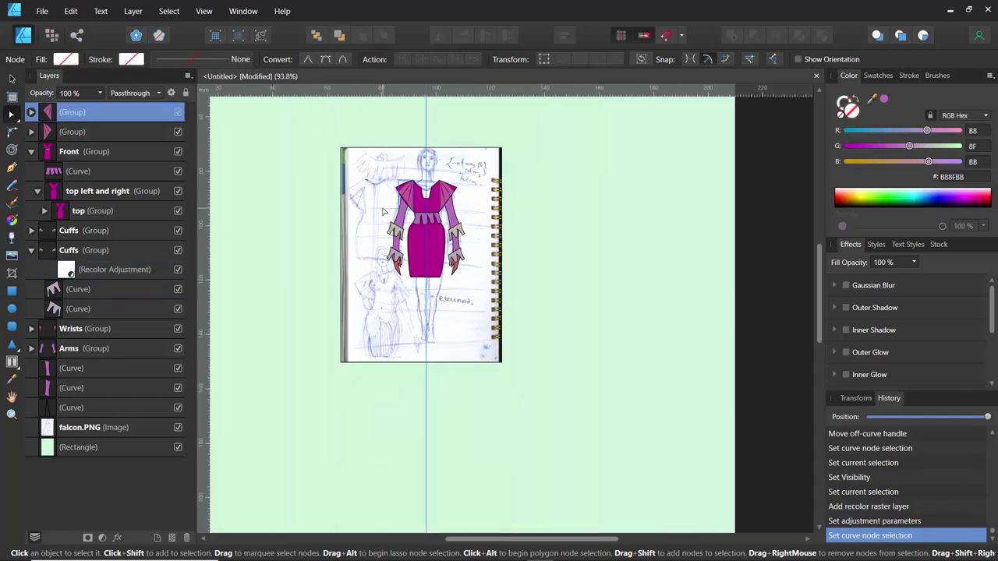
{"action": "scroll", "coordinate": [382, 207], "scroll_direction": "up", "scroll_amount": 8}
{"action": "scroll", "coordinate": [383, 205], "scroll_direction": "down", "scroll_amount": 2}
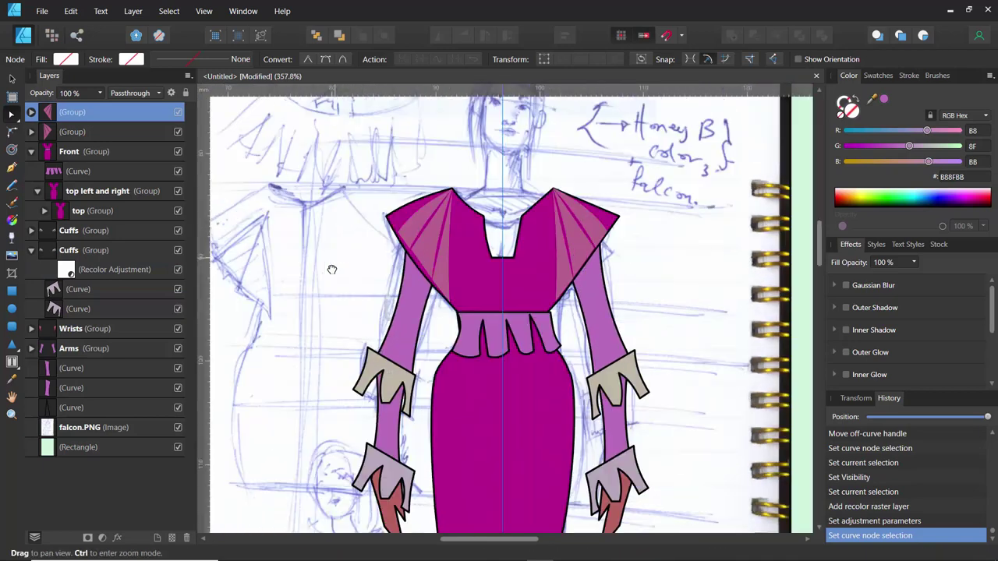
{"action": "scroll", "coordinate": [316, 248], "scroll_direction": "down", "scroll_amount": 2}
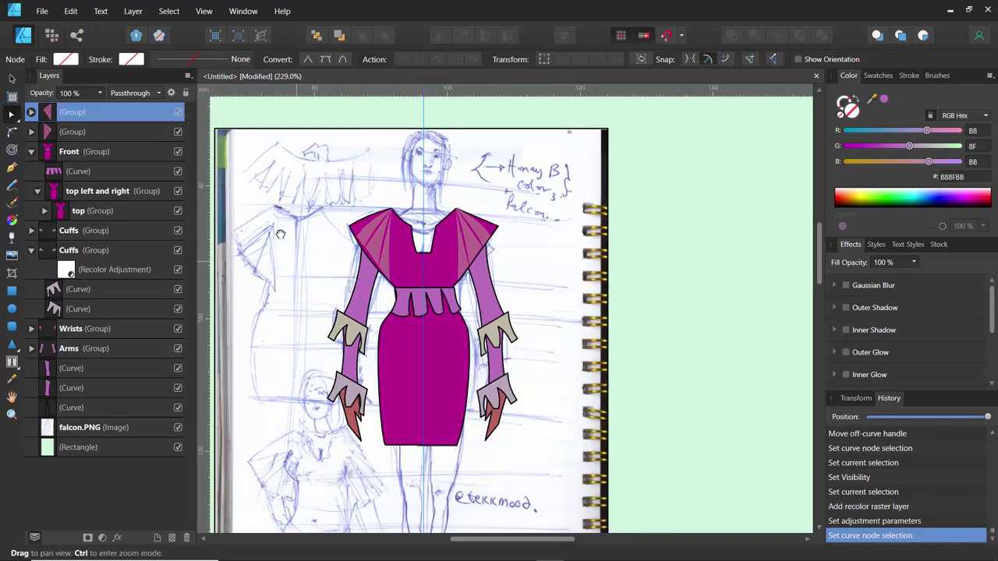
{"action": "left_click_drag", "start_coordinate": [317, 248], "coordinate": [305, 209]}
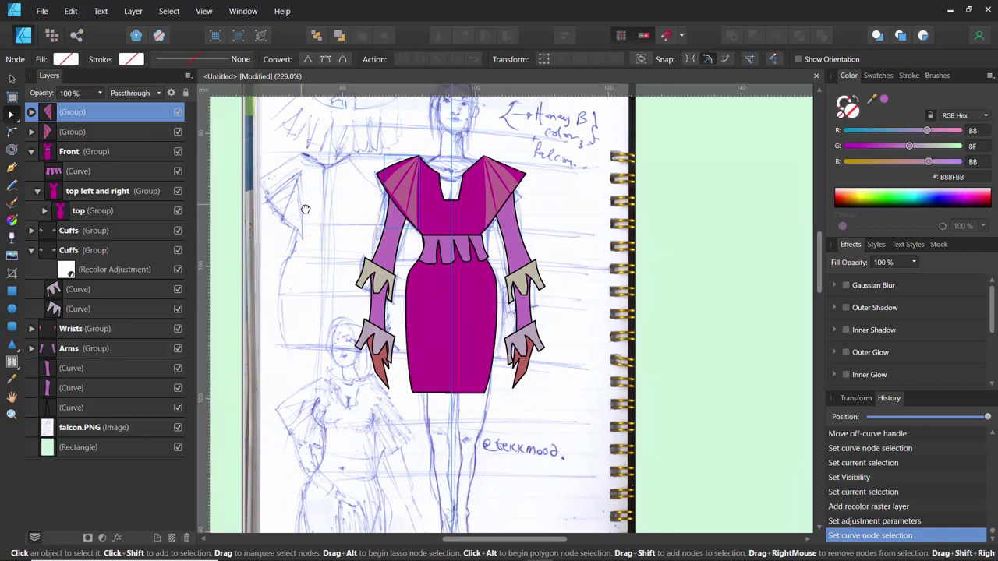
{"action": "left_click", "coordinate": [51, 172]}
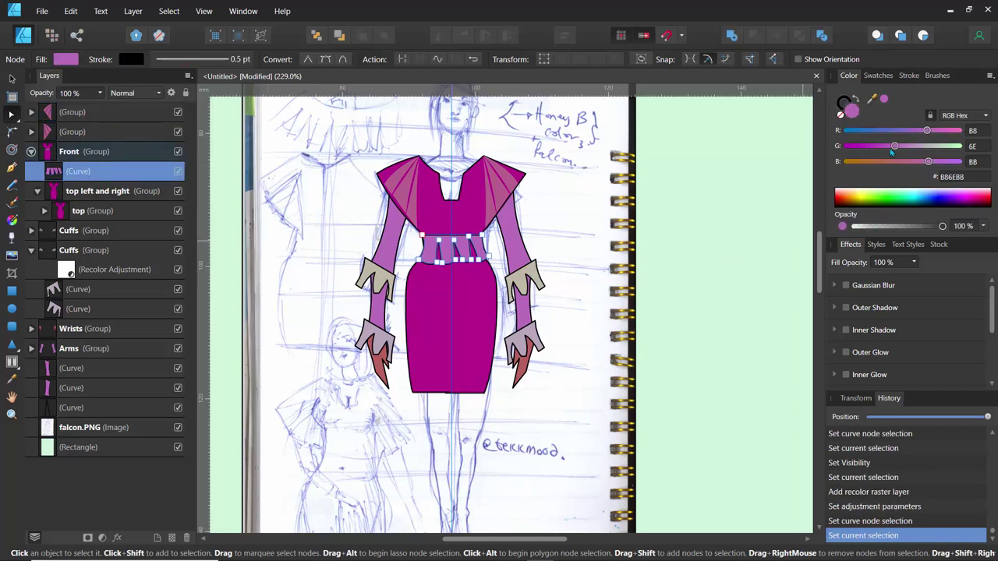
{"action": "left_click_drag", "start_coordinate": [930, 131], "coordinate": [874, 157]}
{"action": "left_click", "coordinate": [359, 191]}
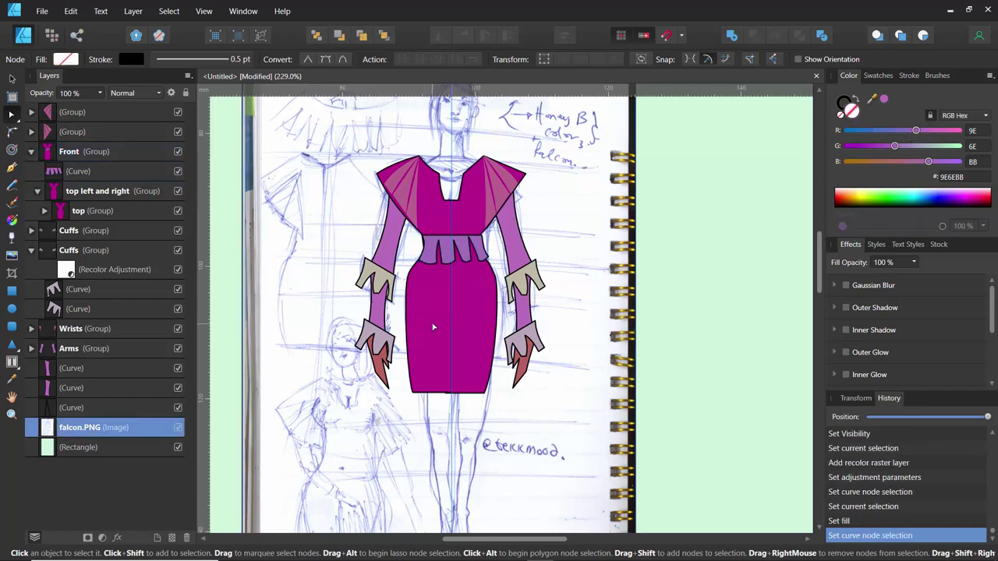
{"action": "scroll", "coordinate": [443, 217], "scroll_direction": "up", "scroll_amount": 5}
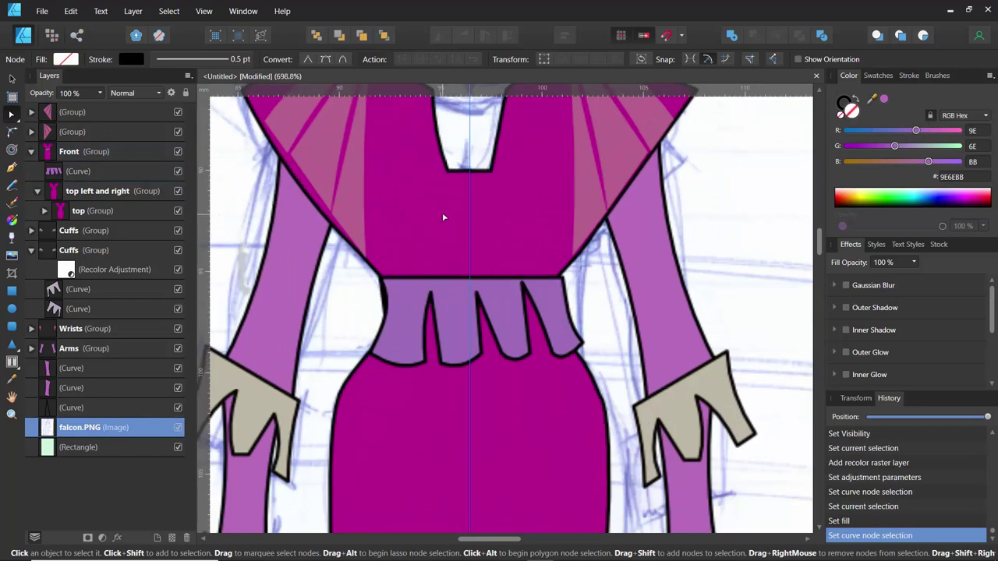
{"action": "scroll", "coordinate": [444, 218], "scroll_direction": "down", "scroll_amount": 4}
{"action": "scroll", "coordinate": [430, 217], "scroll_direction": "up", "scroll_amount": 1}
{"action": "mouse_move", "coordinate": [317, 193]}
{"action": "left_mouse_down"}
{"action": "mouse_move", "coordinate": [286, 321]}
{"action": "mouse_move", "coordinate": [344, 259]}
{"action": "left_mouse_up"}
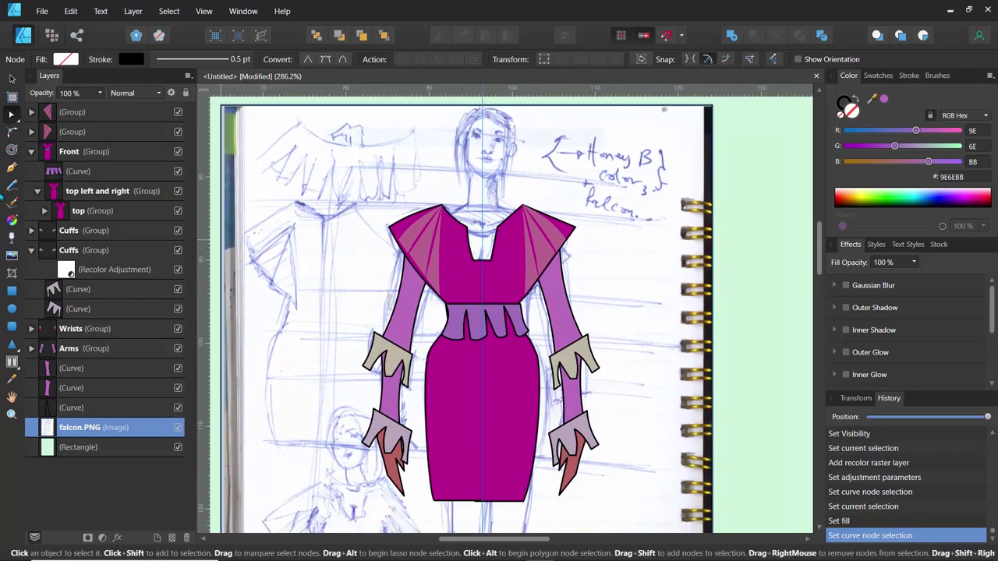
{"action": "left_click", "coordinate": [49, 133]}
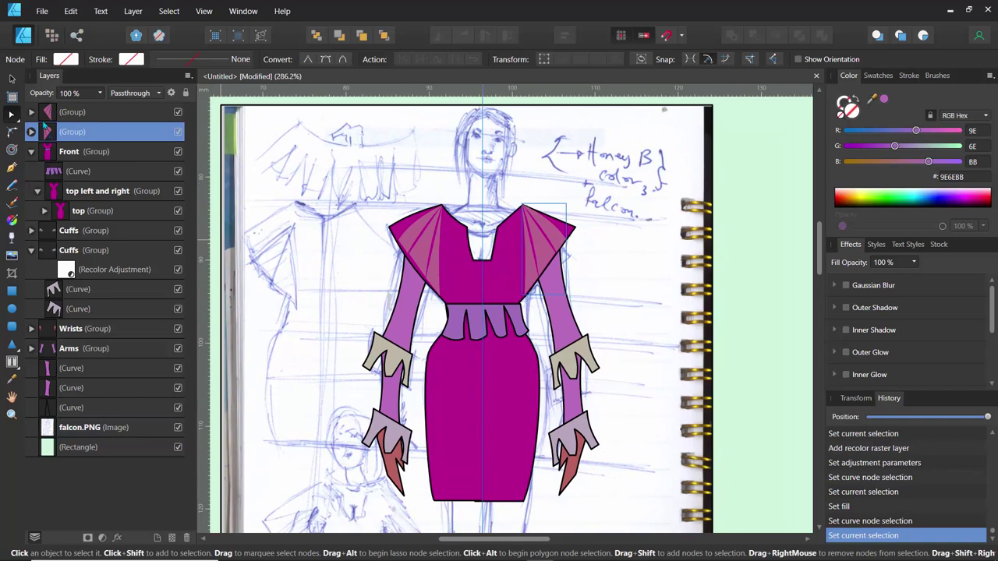
- Add a Recolor adjustment to the shoulder pieces, tuning hue to 277.7° and saturation to 47%
{"action": "left_click", "coordinate": [102, 537]}
{"action": "left_click", "coordinate": [148, 269]}
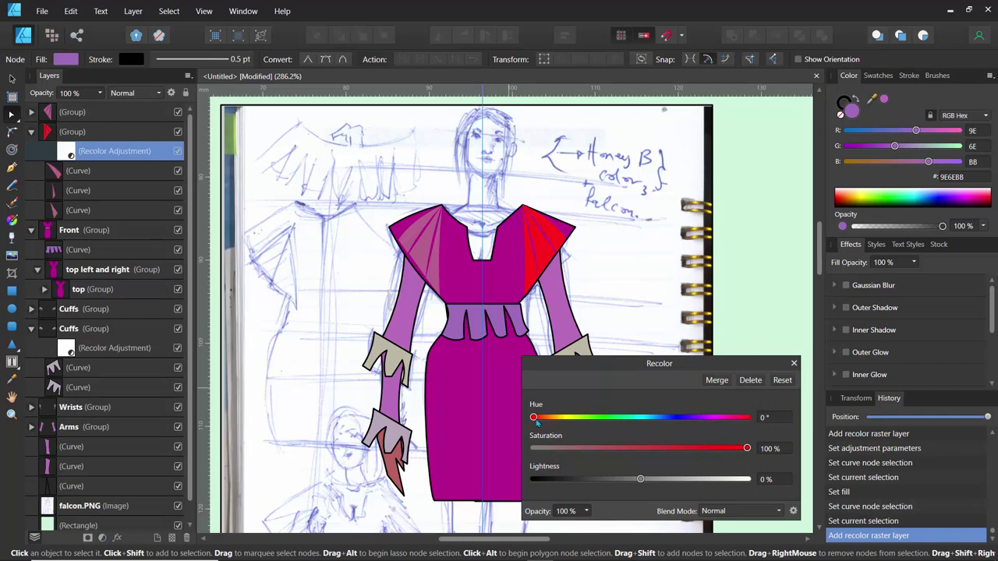
{"action": "left_click_drag", "start_coordinate": [534, 418], "coordinate": [634, 418]}
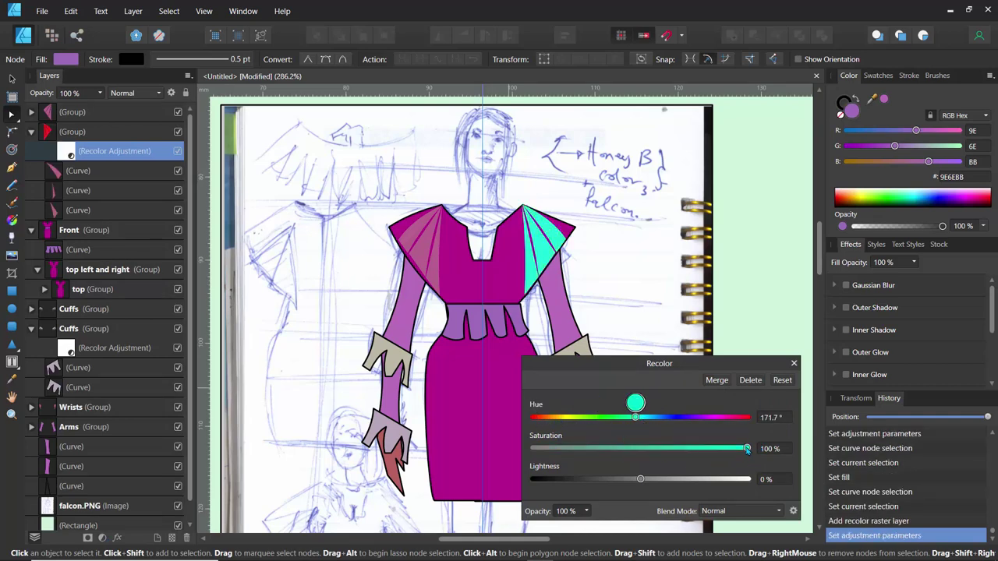
{"action": "left_click_drag", "start_coordinate": [746, 449], "coordinate": [549, 449]}
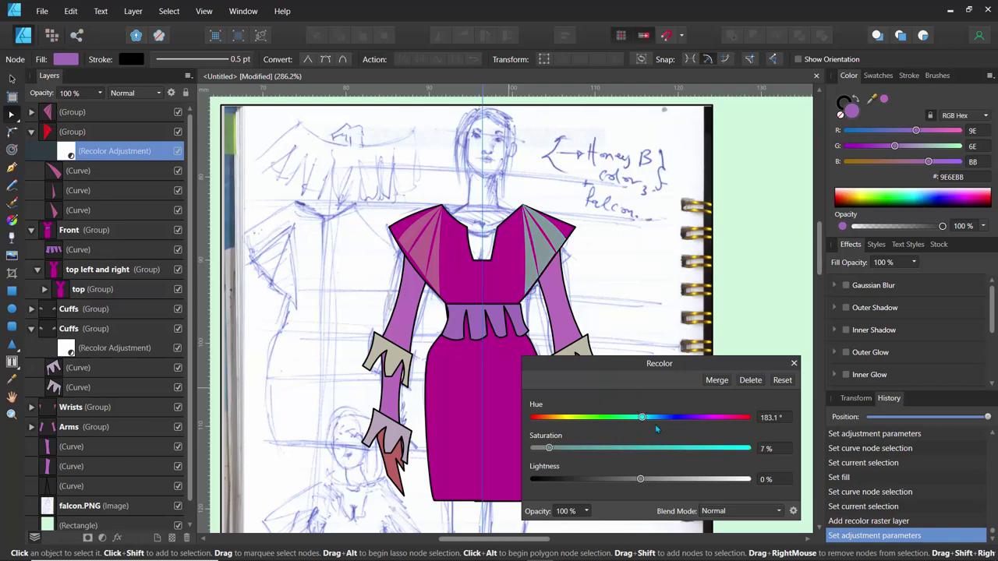
{"action": "left_click_drag", "start_coordinate": [644, 418], "coordinate": [699, 421]}
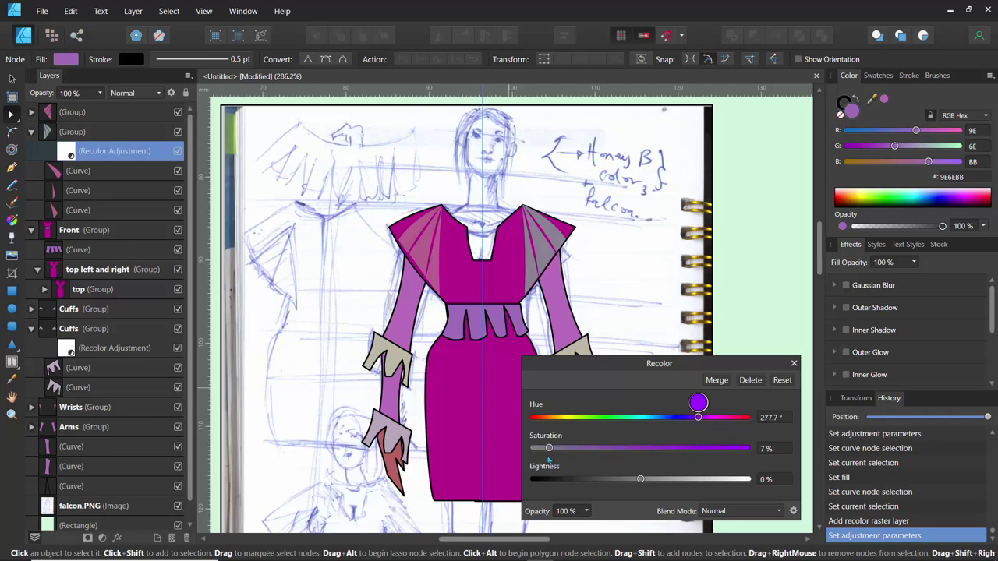
{"action": "left_click_drag", "start_coordinate": [550, 448], "coordinate": [635, 450]}
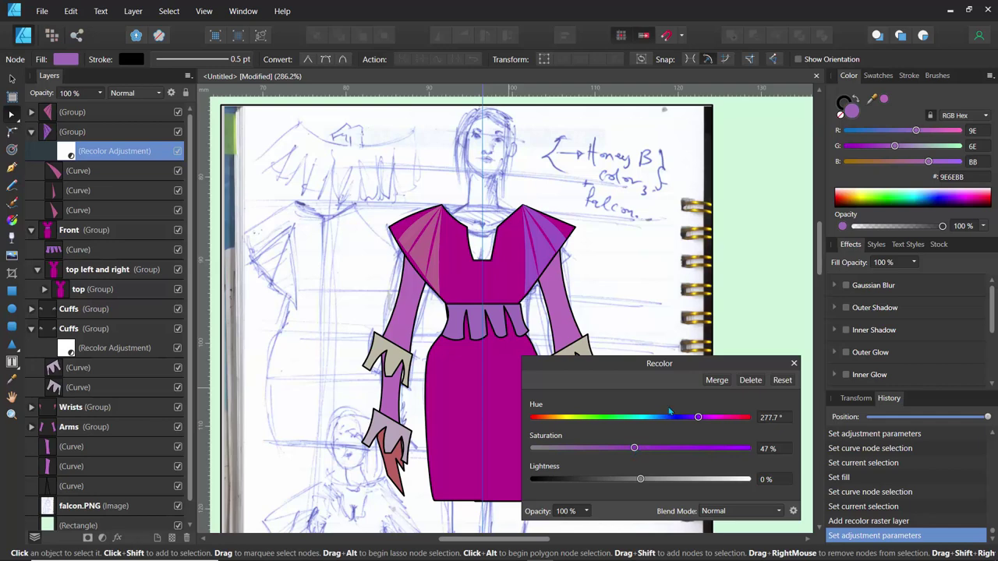
- Close the Recolor settings, collapse the recoloured group and select the top shoulder group
{"action": "left_click", "coordinate": [794, 364]}
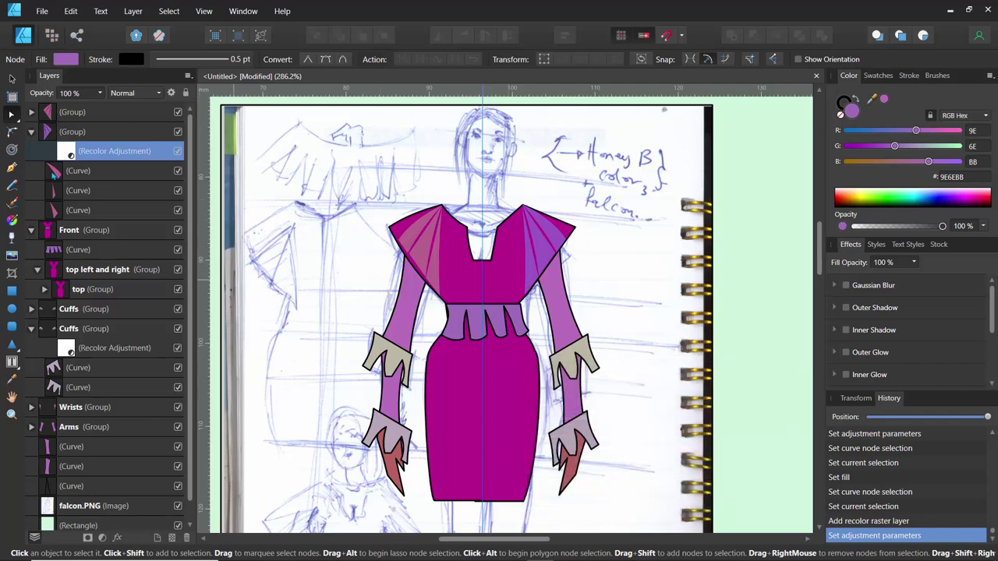
{"action": "left_click", "coordinate": [31, 133]}
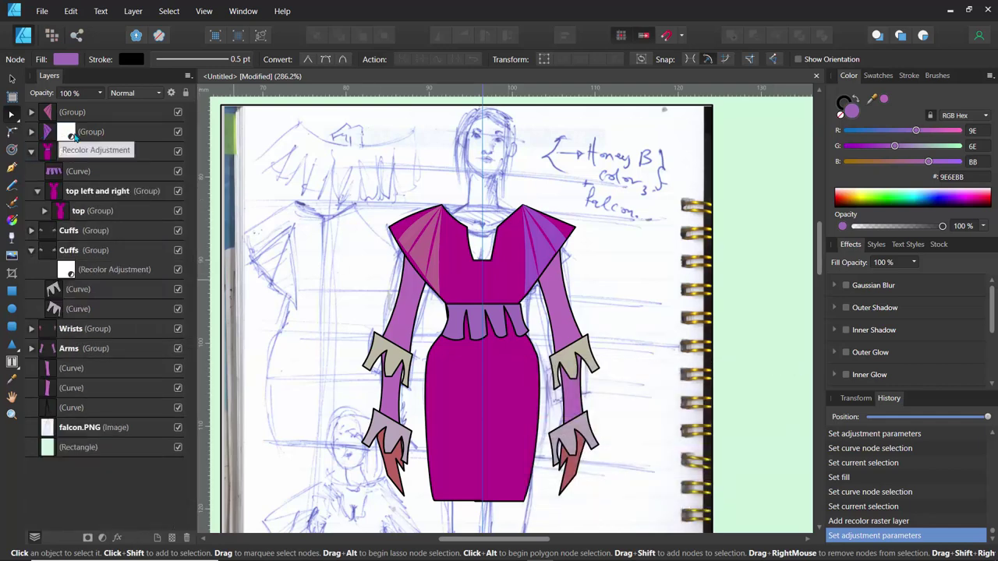
{"action": "left_click", "coordinate": [67, 114]}
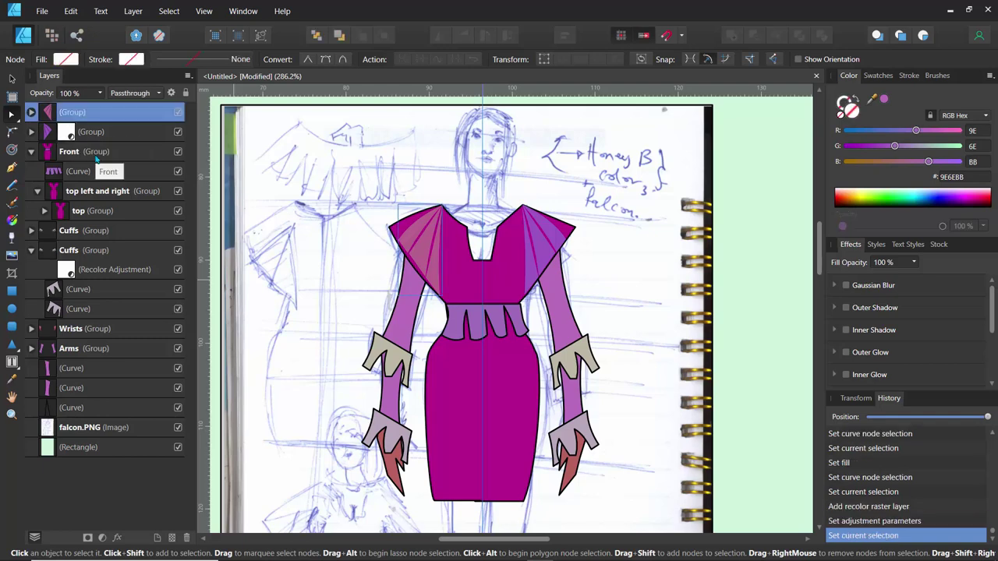
- Sample purple 9A56C3 from the other shoulder onto the top shoulder group, then collapse Front and Cuffs
{"action": "left_click", "coordinate": [12, 377]}
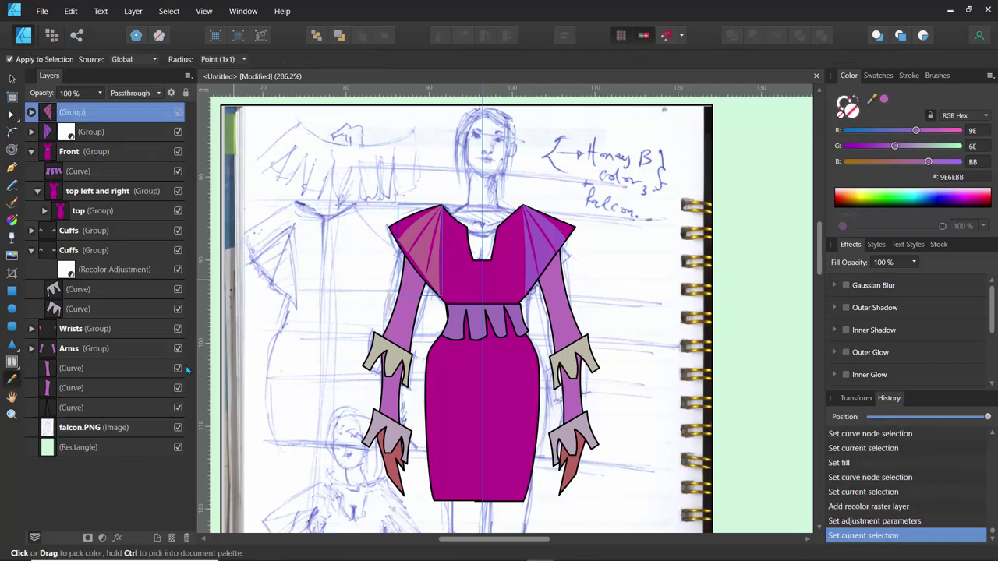
{"action": "left_click", "coordinate": [417, 259]}
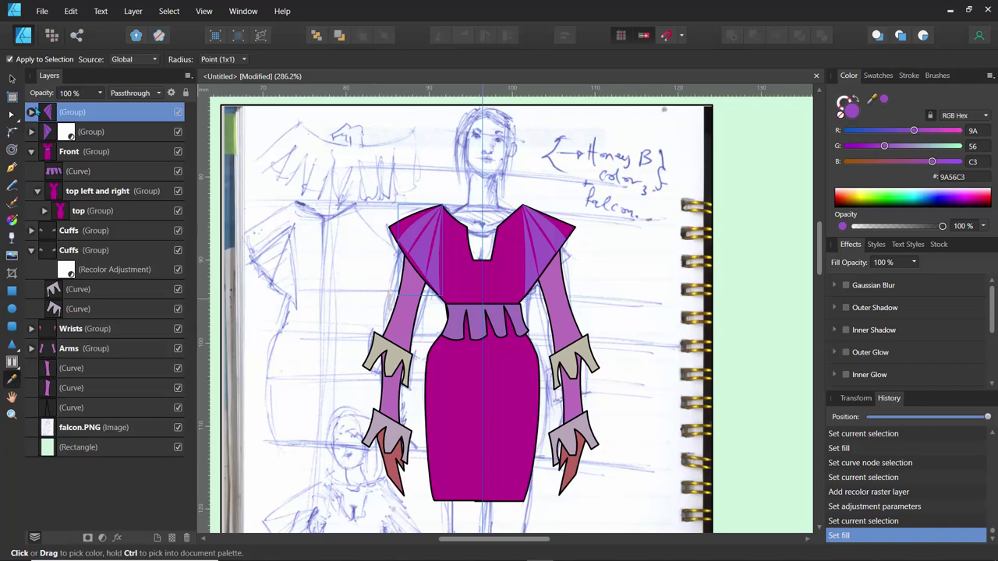
{"action": "left_click", "coordinate": [31, 151]}
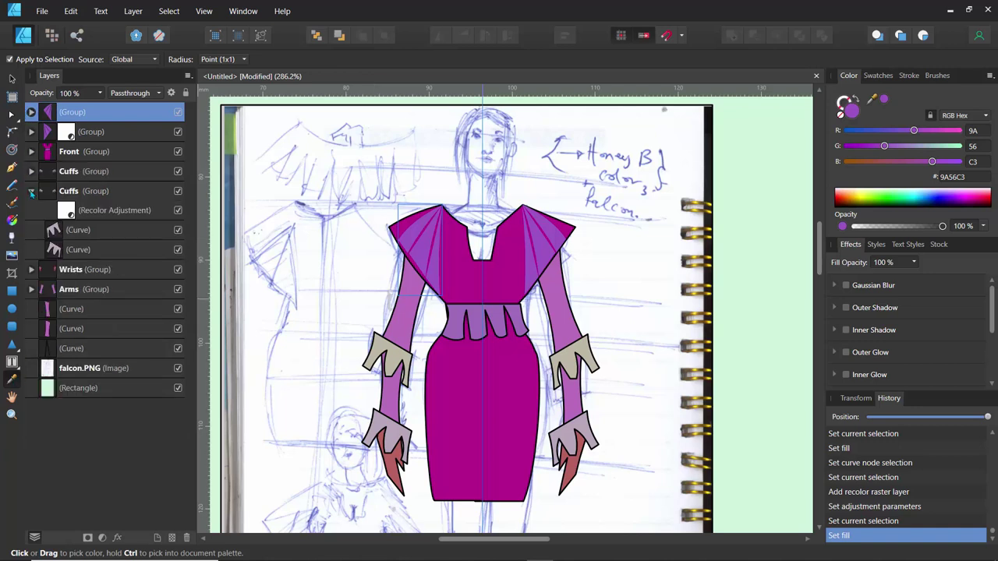
{"action": "left_click", "coordinate": [31, 191]}
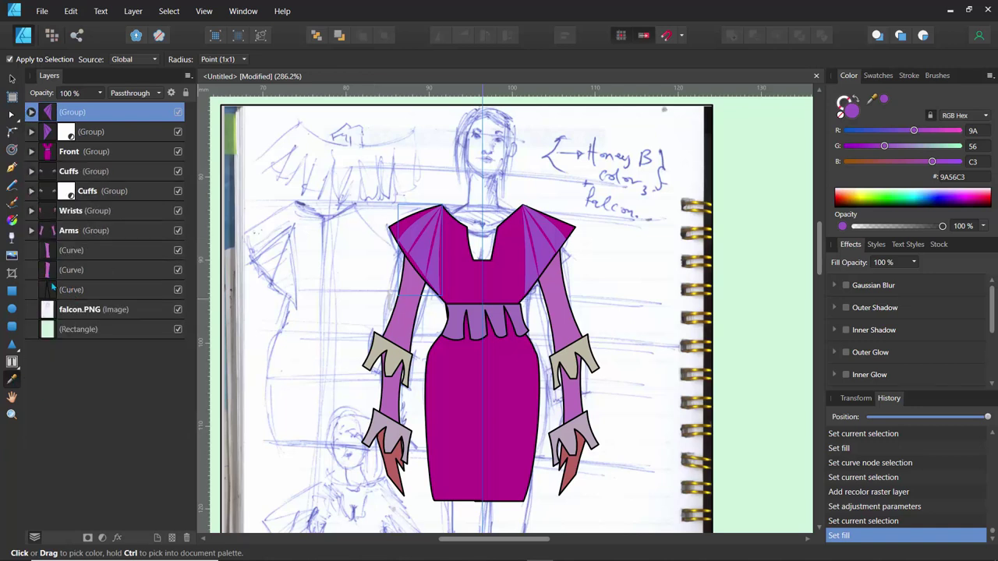
{"action": "left_click", "coordinate": [92, 292]}
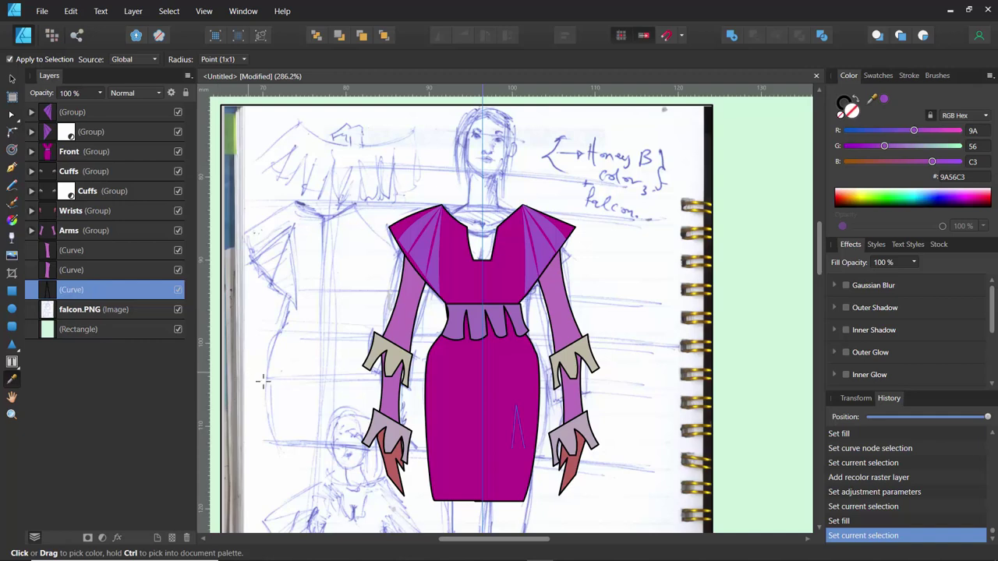
- Move the pointed curve down onto the skirt hem, checking it by toggling the top group's visibility
{"action": "scroll", "coordinate": [460, 300], "scroll_direction": "down", "scroll_amount": 5}
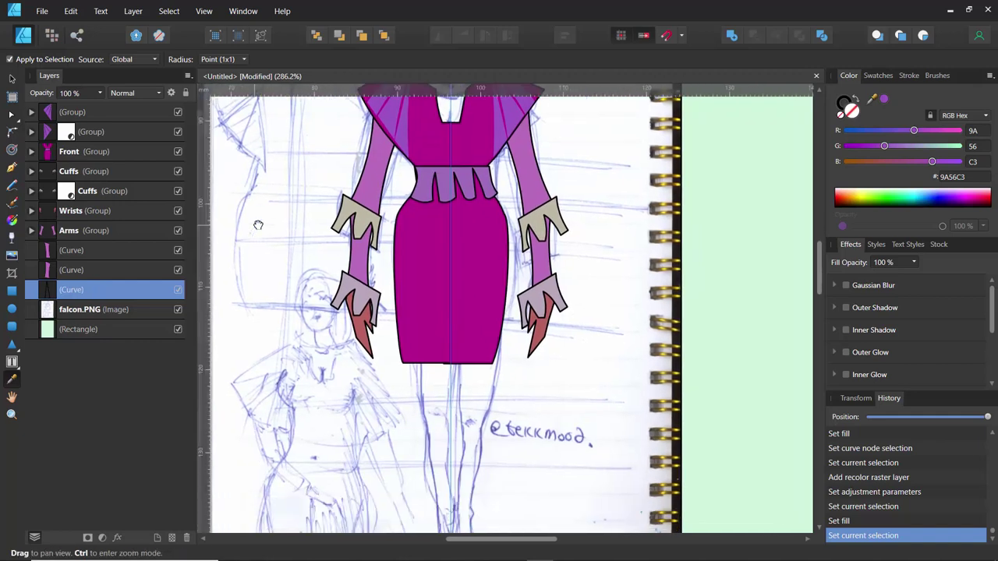
{"action": "left_click", "coordinate": [12, 79]}
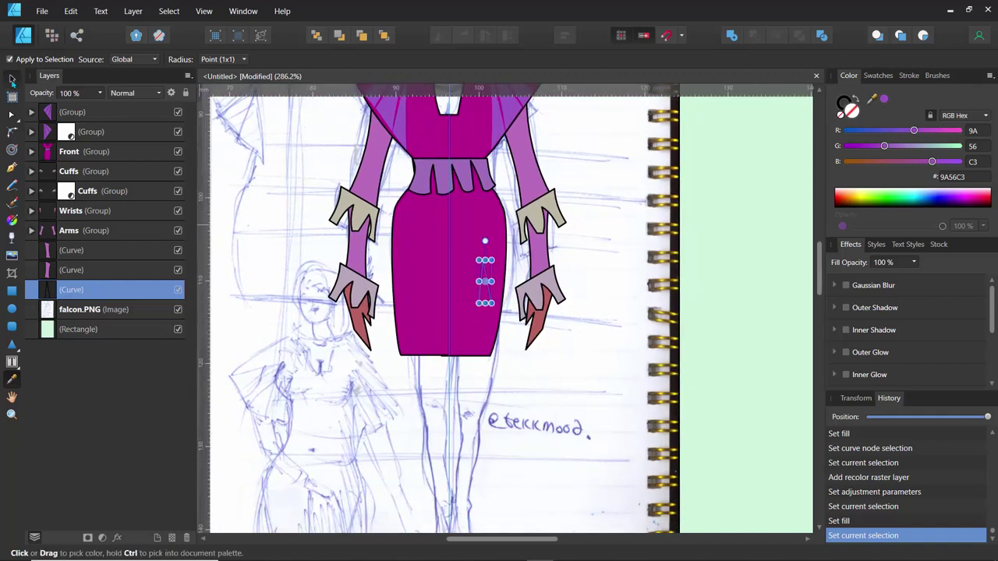
{"action": "mouse_move", "coordinate": [494, 318]}
{"action": "left_mouse_down"}
{"action": "mouse_move", "coordinate": [538, 394]}
{"action": "mouse_move", "coordinate": [477, 356]}
{"action": "left_mouse_up"}
{"action": "left_click_drag", "start_coordinate": [476, 356], "coordinate": [477, 357]}
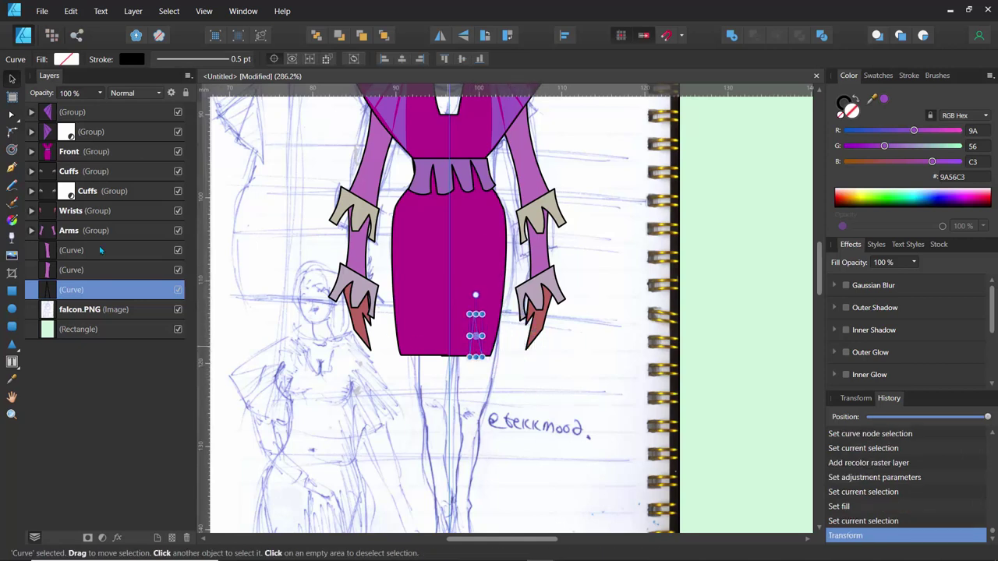
{"action": "left_click", "coordinate": [31, 152]}
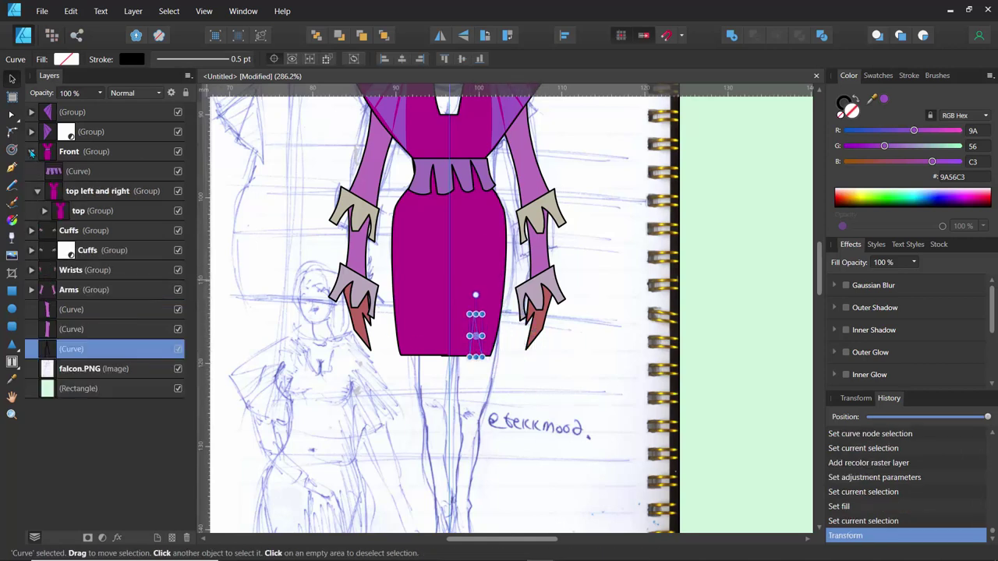
{"action": "left_click", "coordinate": [67, 216]}
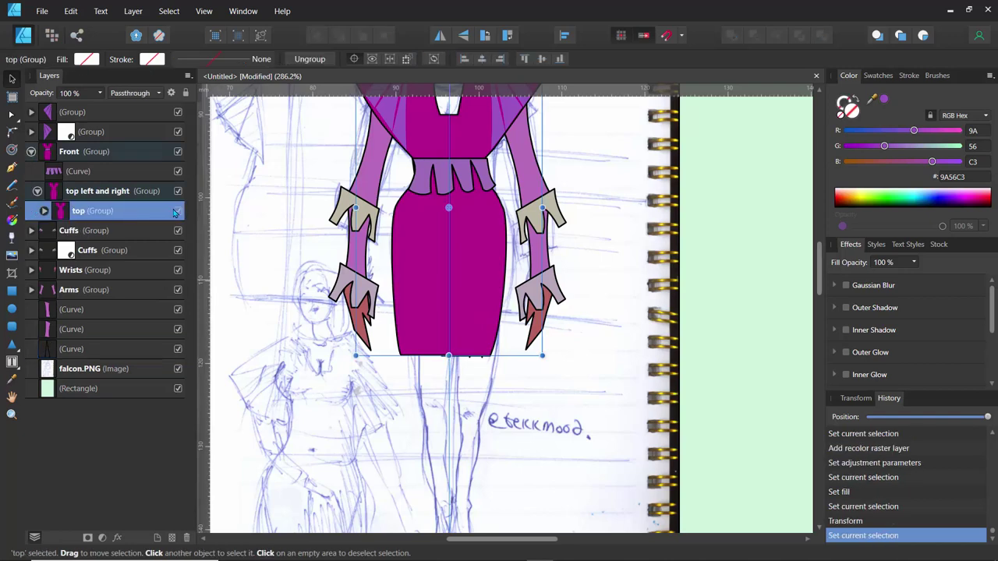
{"action": "left_click", "coordinate": [177, 212]}
{"action": "left_click", "coordinate": [177, 212]}
{"action": "left_click", "coordinate": [177, 212]}
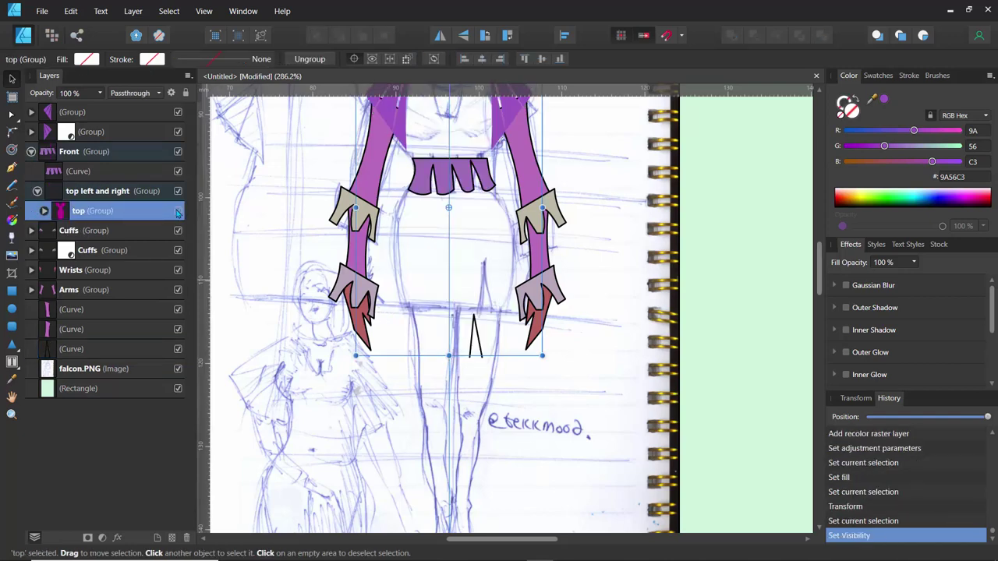
{"action": "left_click", "coordinate": [177, 212]}
- Set the pointed slit curve's blend mode to Erase
{"action": "left_click", "coordinate": [71, 353]}
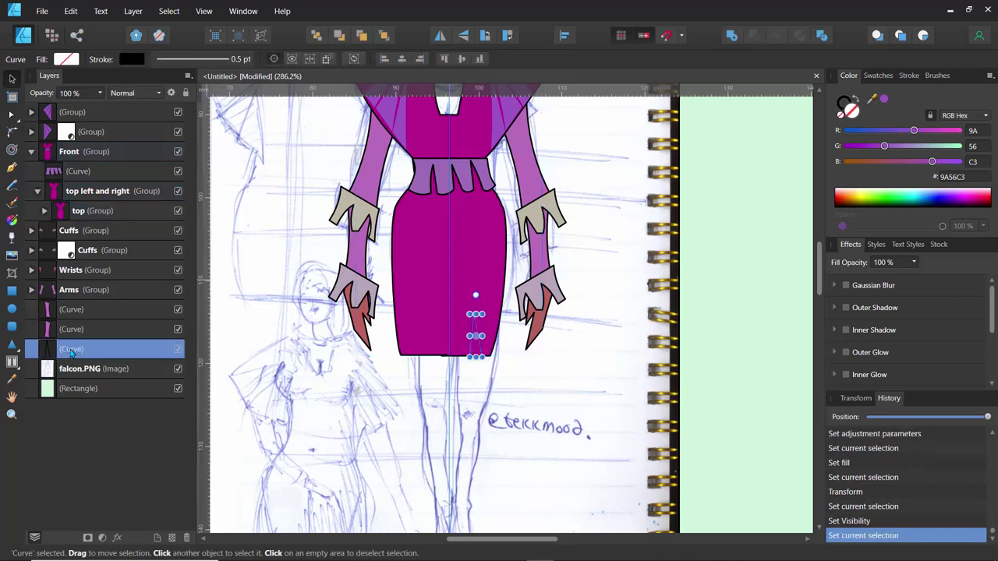
{"action": "left_click", "coordinate": [130, 93]}
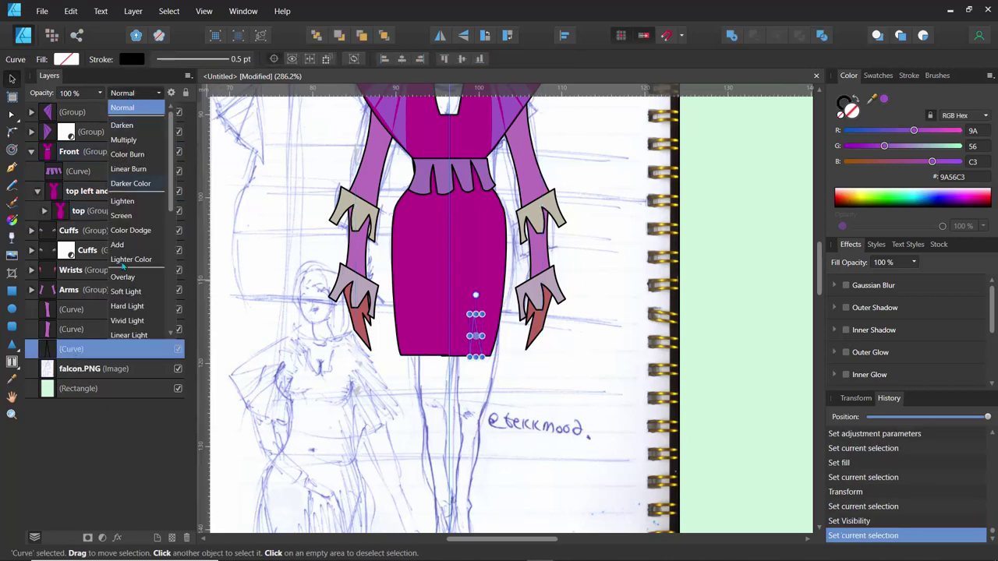
{"action": "scroll", "coordinate": [123, 266], "scroll_direction": "down", "scroll_amount": 5}
{"action": "left_click", "coordinate": [121, 324]}
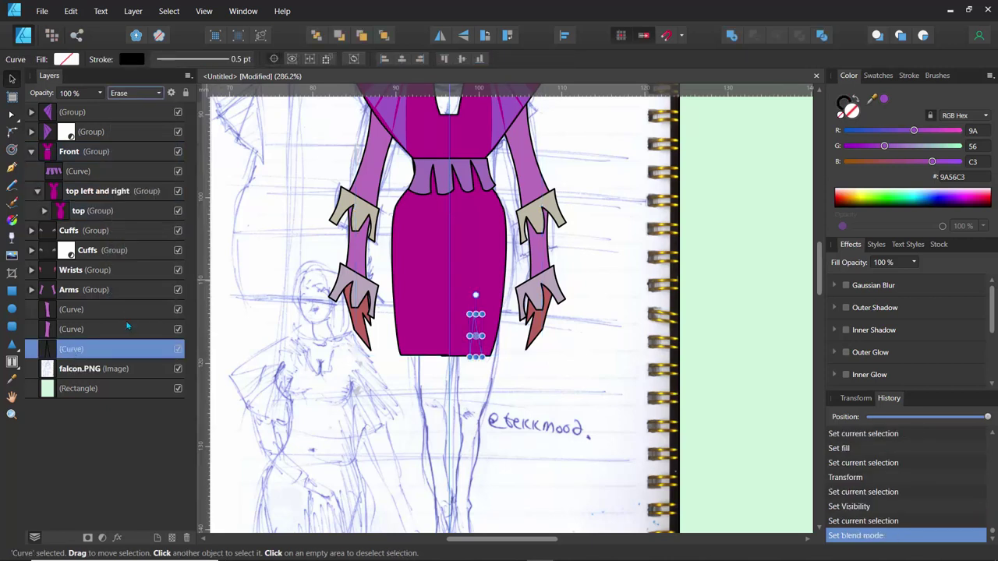
- Move the slit curve's layer into the top group and then up into Front
{"action": "left_click_drag", "start_coordinate": [48, 352], "coordinate": [74, 222]}
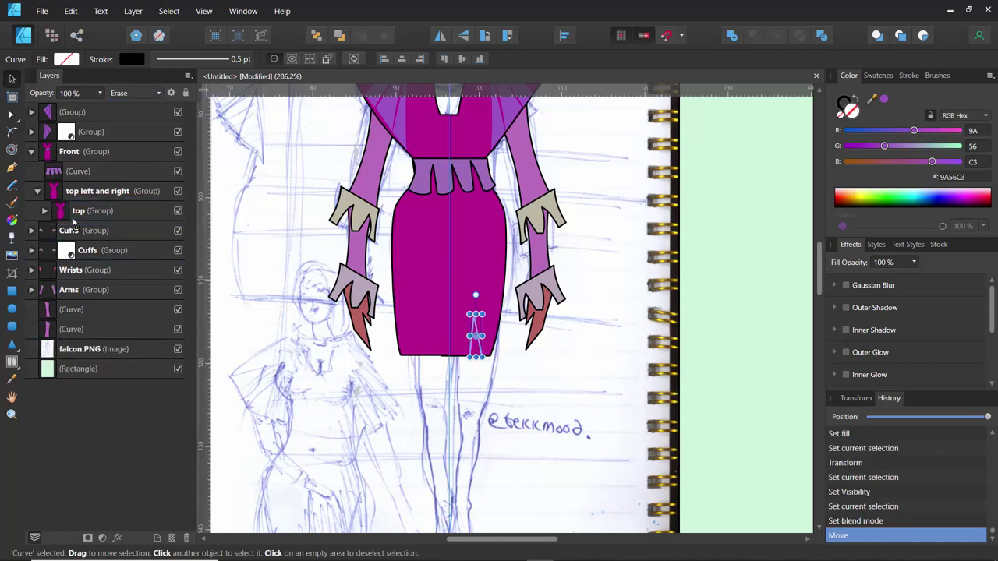
{"action": "left_click", "coordinate": [43, 211]}
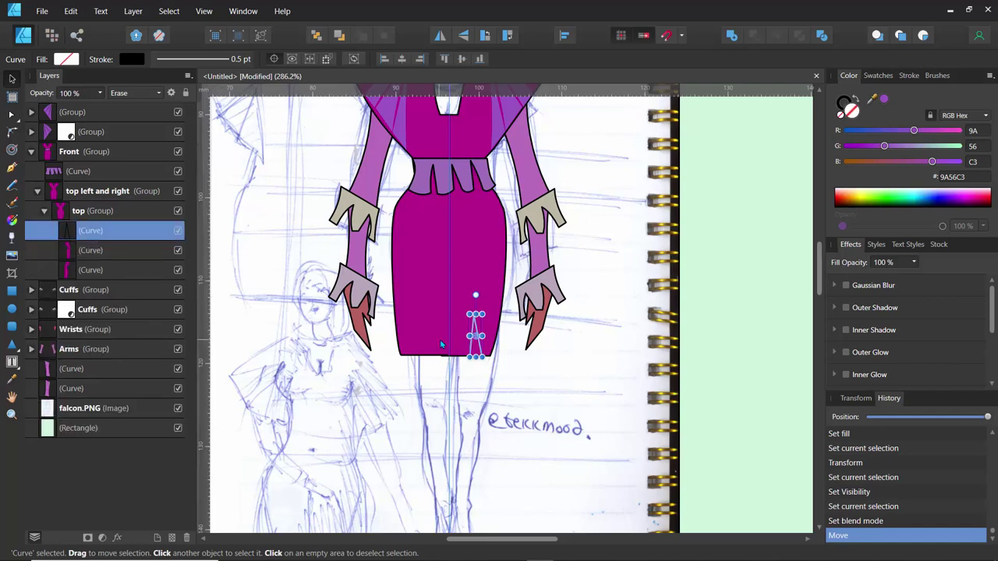
{"action": "scroll", "coordinate": [441, 341], "scroll_direction": "up", "scroll_amount": 4}
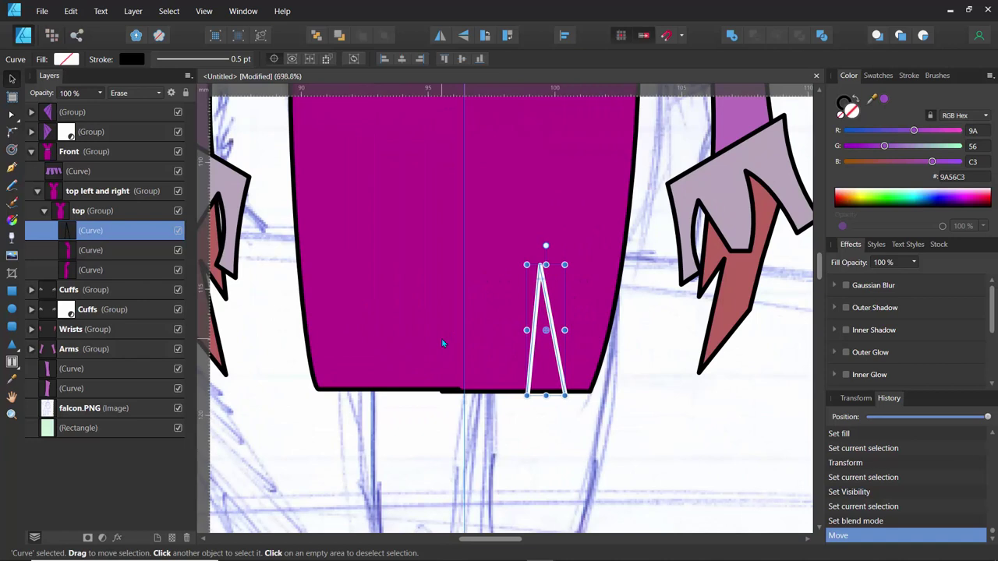
{"action": "left_click_drag", "start_coordinate": [69, 235], "coordinate": [77, 158]}
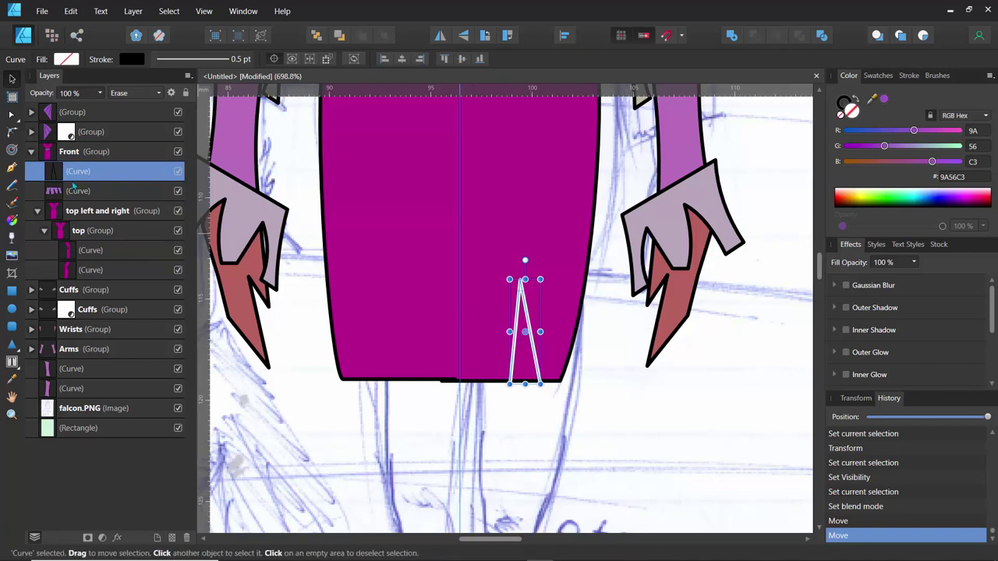
- Nest the slit curve inside the magenta skirt curve and position it along the hem
{"action": "left_click_drag", "start_coordinate": [511, 346], "coordinate": [534, 347]}
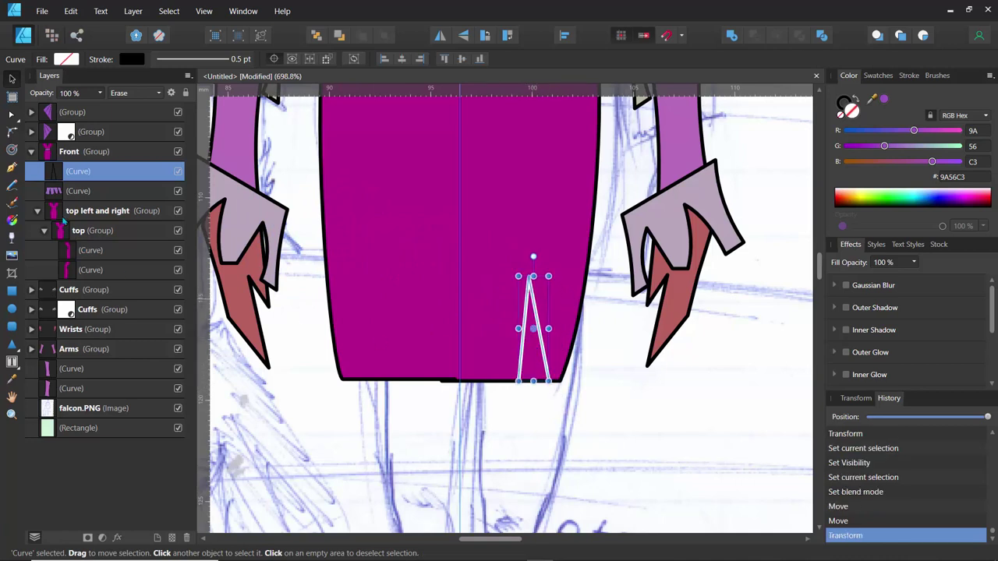
{"action": "left_click", "coordinate": [62, 234]}
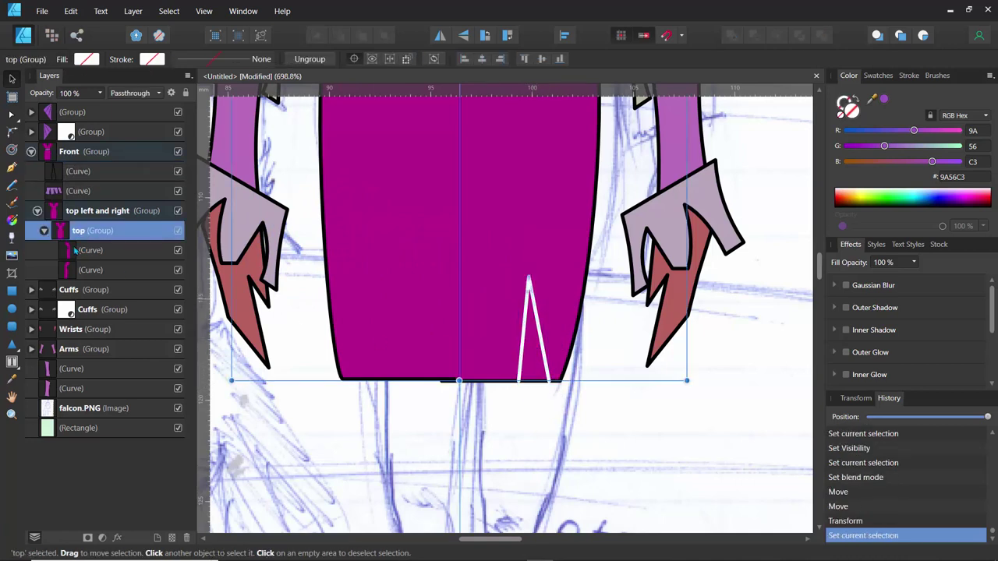
{"action": "left_click", "coordinate": [75, 251]}
{"action": "left_click_drag", "start_coordinate": [78, 250], "coordinate": [77, 263]}
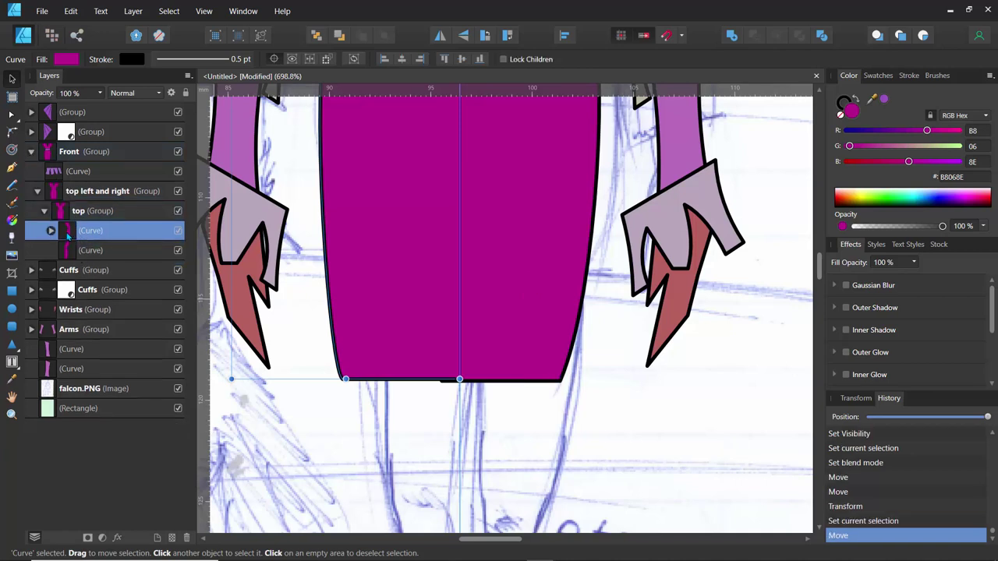
{"action": "left_click", "coordinate": [50, 231]}
{"action": "left_click", "coordinate": [78, 250]}
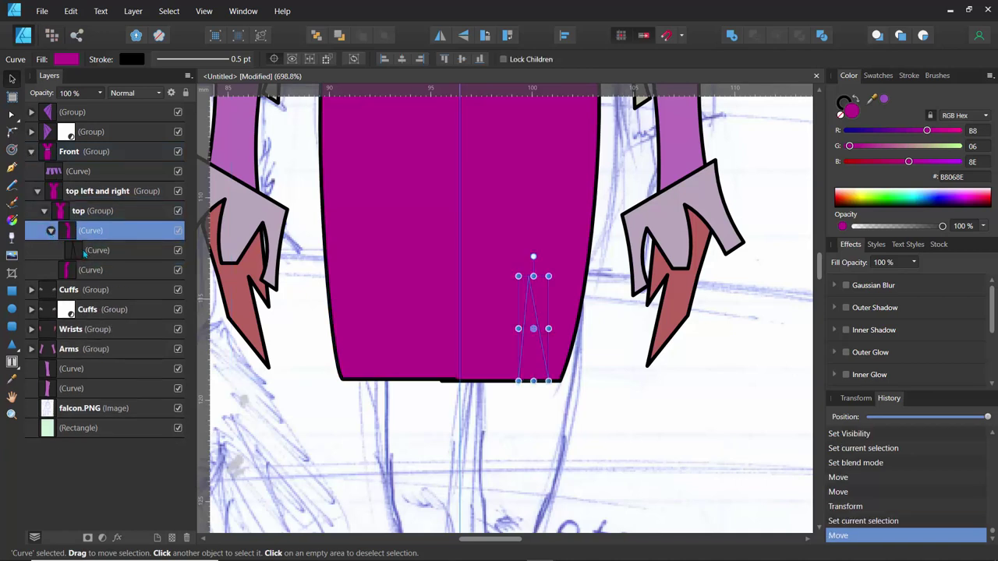
{"action": "mouse_move", "coordinate": [520, 358]}
{"action": "left_mouse_down"}
{"action": "mouse_move", "coordinate": [586, 375]}
{"action": "mouse_move", "coordinate": [528, 354]}
{"action": "left_mouse_up"}
{"action": "scroll", "coordinate": [456, 344], "scroll_direction": "down", "scroll_amount": 5}
- Group the nine dress layers with Ctrl+G and name the group 'Dress'
{"action": "left_click", "coordinate": [322, 257]}
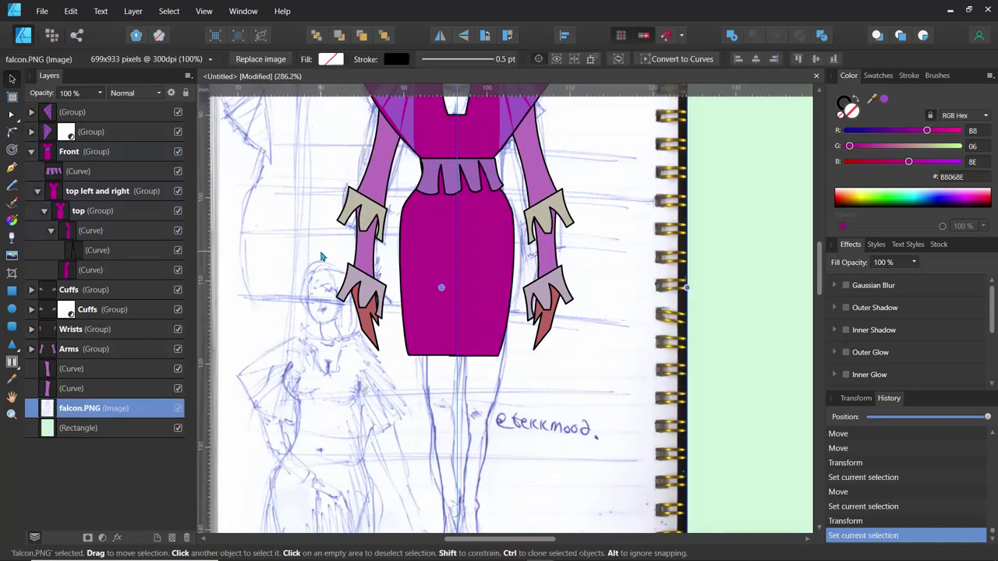
{"action": "left_click", "coordinate": [32, 151]}
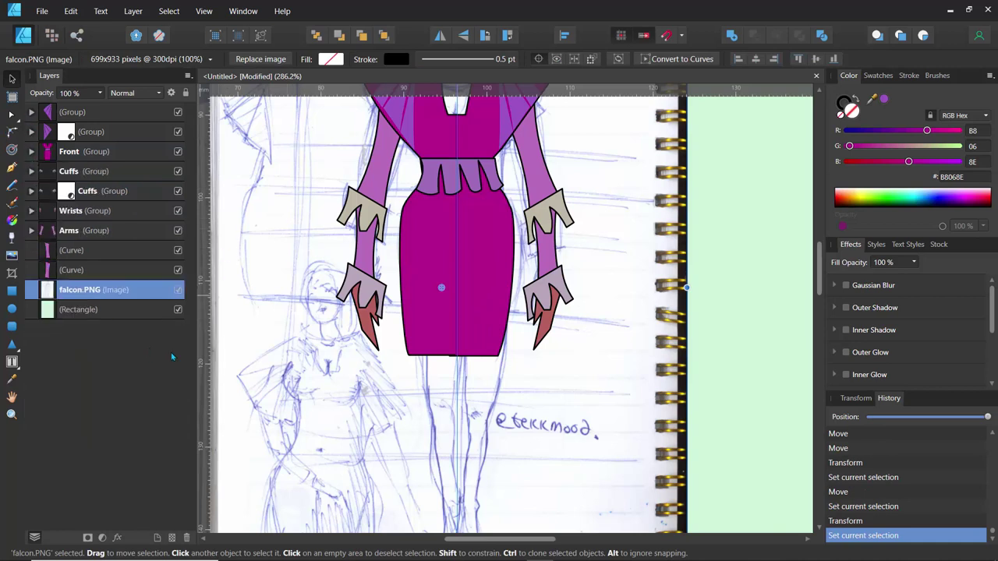
{"action": "left_click", "coordinate": [66, 270]}
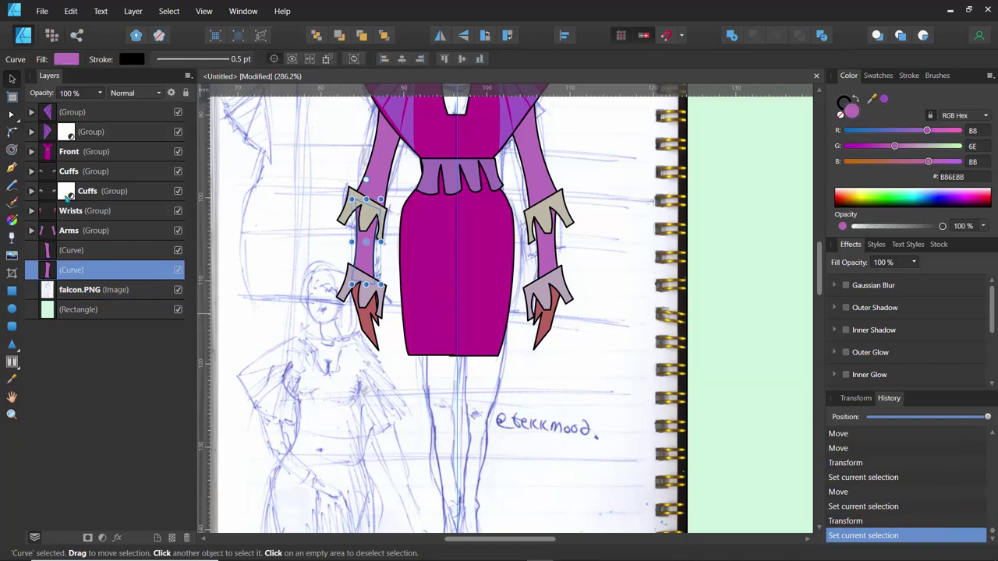
{"action": "left_click", "coordinate": [73, 114], "text": "shift"}
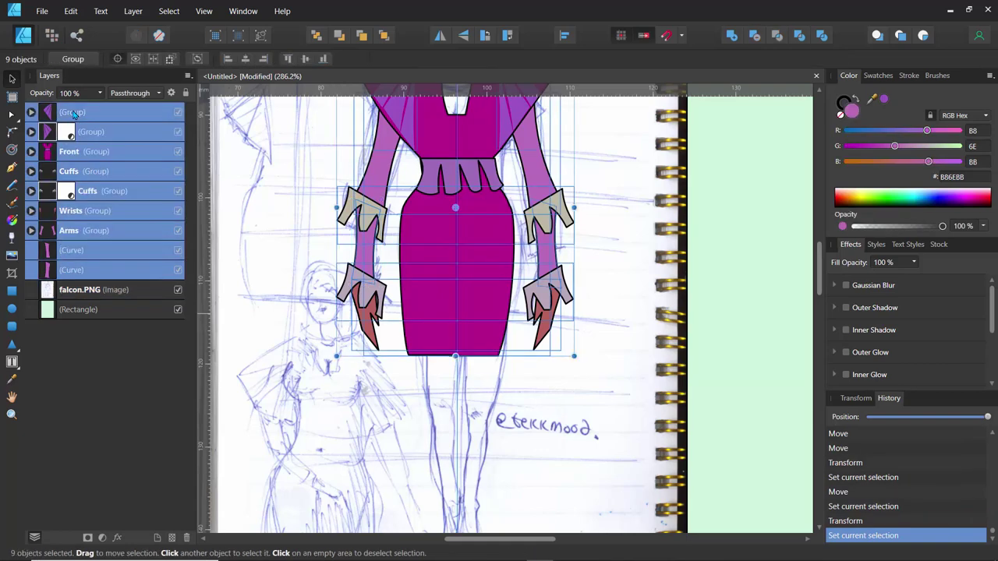
{"action": "key", "text": "ctrl+g"}
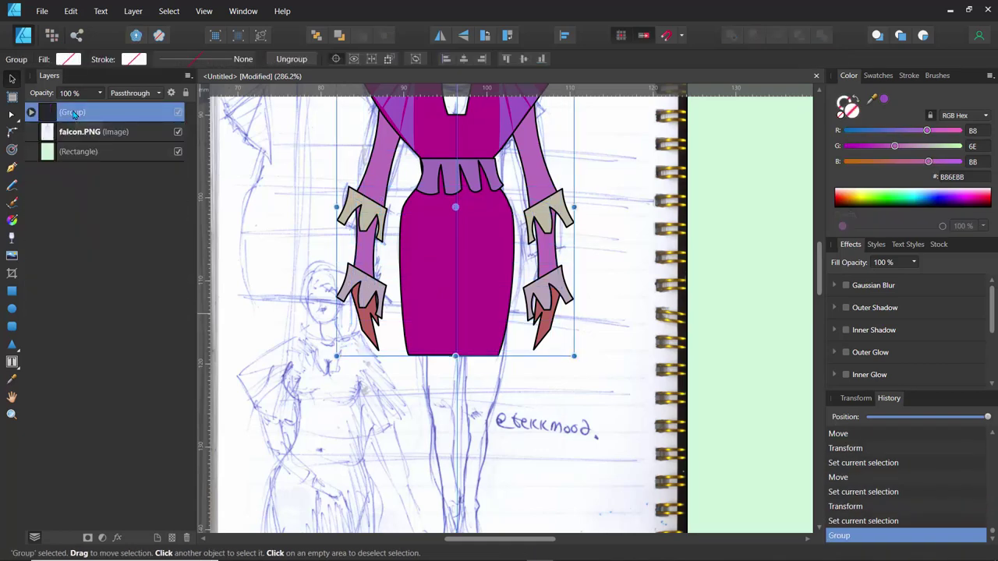
{"action": "double_click", "coordinate": [71, 112]}
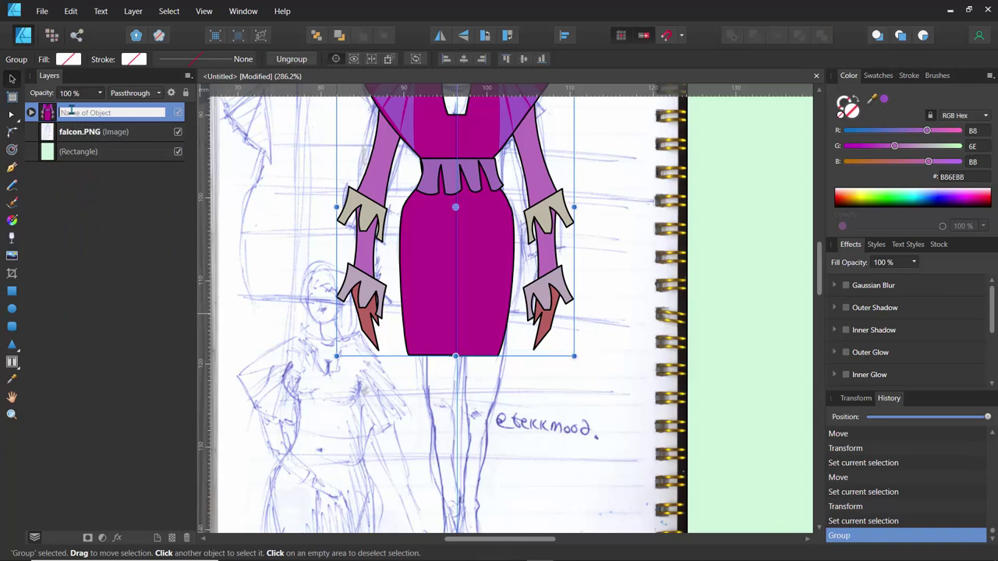
{"action": "type", "text": "Dress"}
{"action": "key", "text": "Return"}
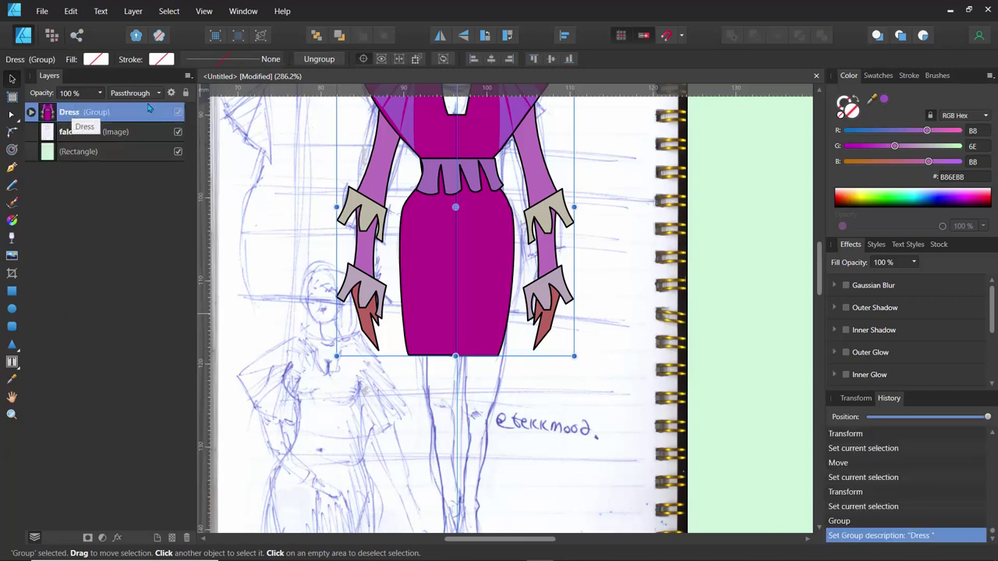
- Toggle the Dress group's visibility to compare against the sketch, leaving it visible
{"action": "left_click", "coordinate": [178, 113]}
{"action": "scroll", "coordinate": [307, 202], "scroll_direction": "up", "scroll_amount": 5}
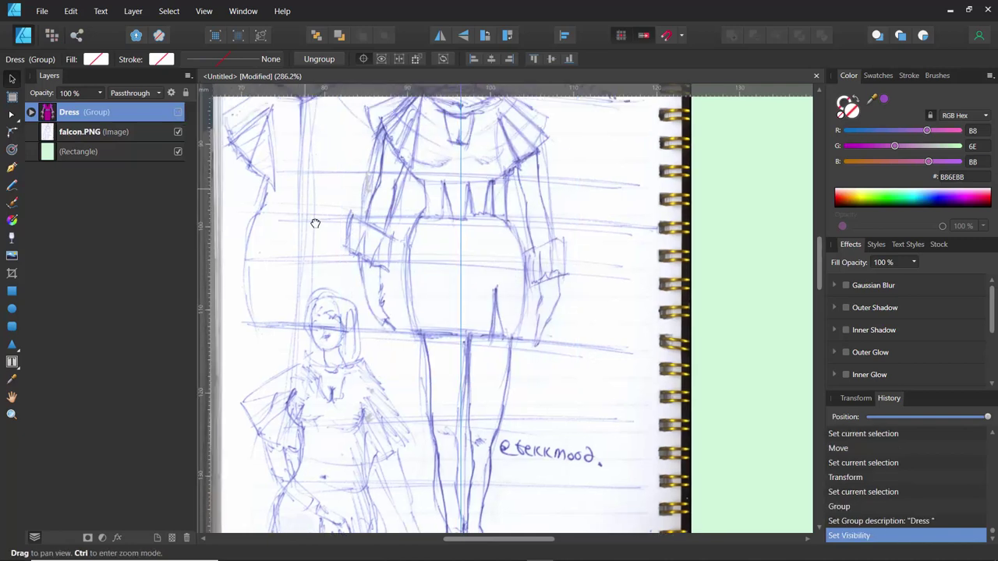
{"action": "left_click", "coordinate": [178, 112]}
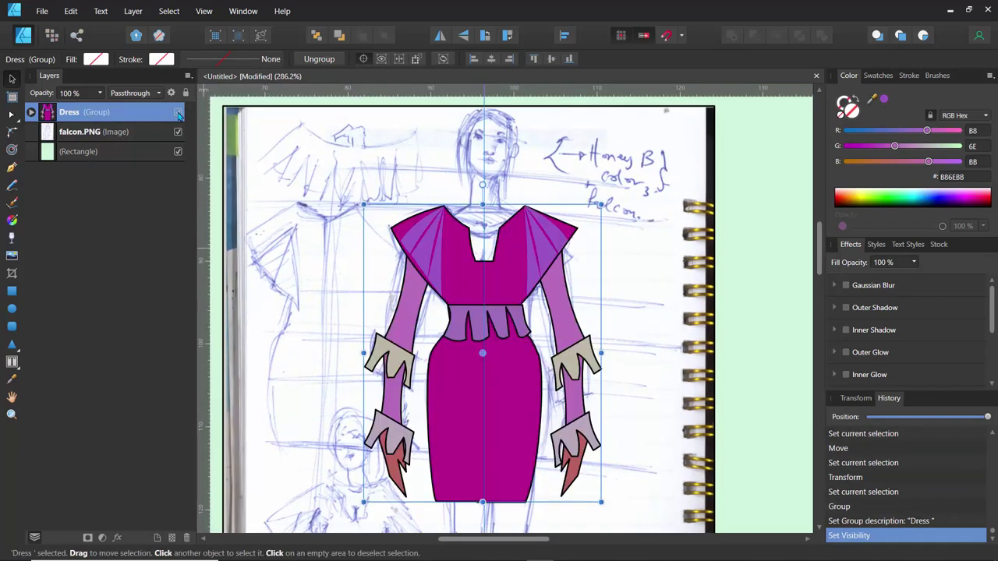
{"action": "left_click", "coordinate": [178, 112]}
{"action": "left_click", "coordinate": [178, 112]}
{"action": "left_click", "coordinate": [178, 113]}
{"action": "left_click", "coordinate": [178, 112]}
{"action": "left_click", "coordinate": [177, 113]}
{"action": "left_click", "coordinate": [178, 113]}
{"action": "left_click", "coordinate": [178, 113]}
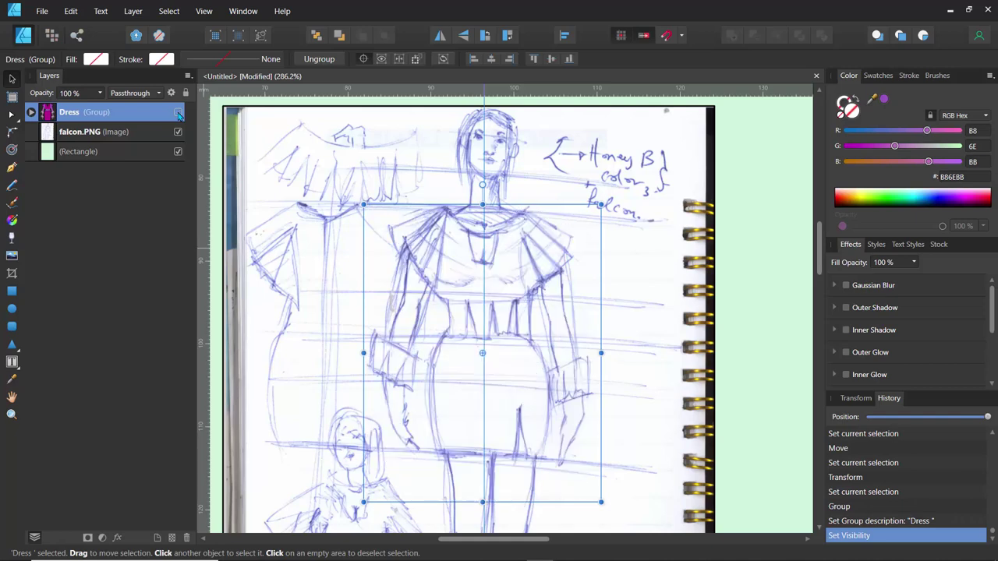
{"action": "left_click", "coordinate": [178, 113]}
{"action": "left_click", "coordinate": [177, 113]}
{"action": "left_click", "coordinate": [178, 113]}
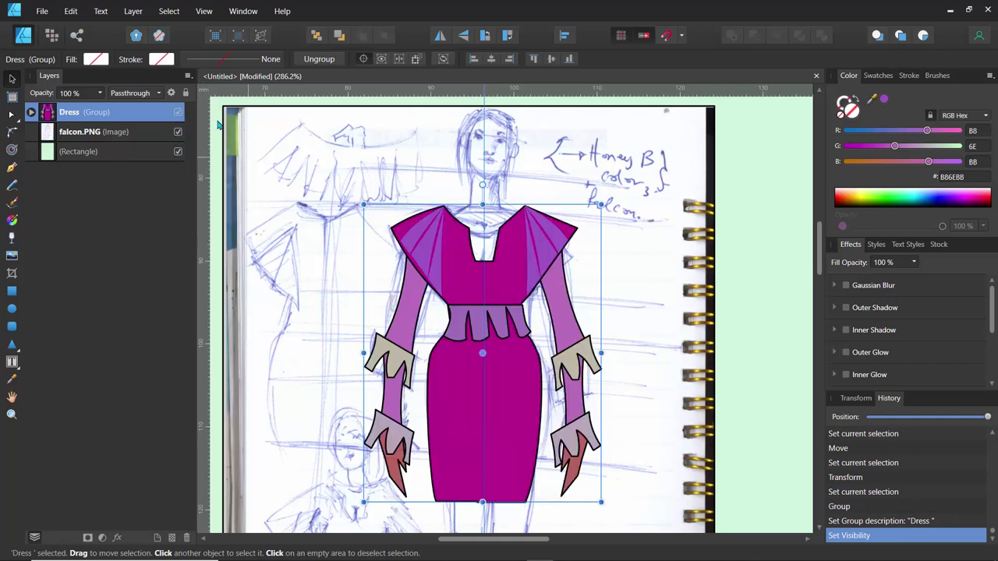
{"action": "left_click", "coordinate": [31, 113]}
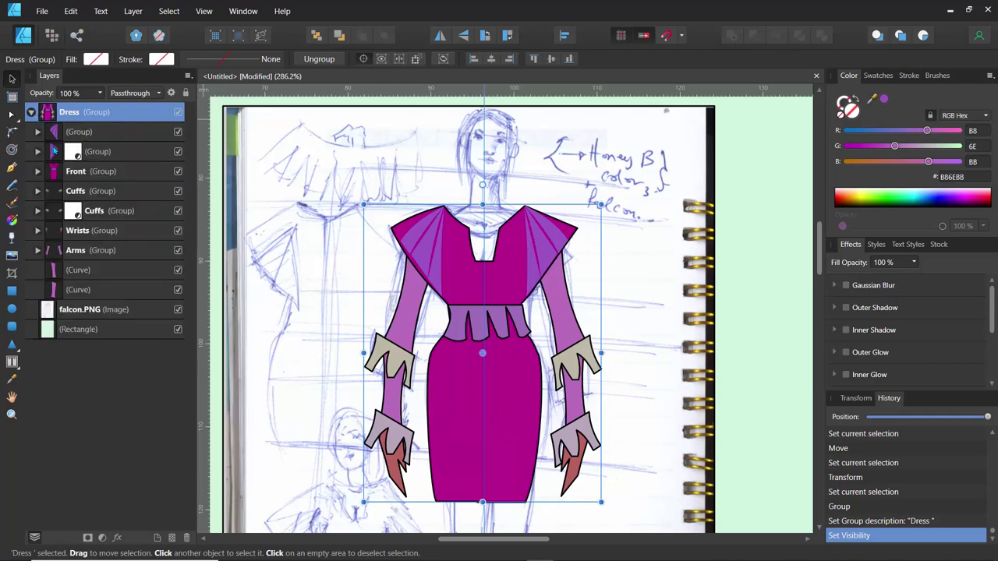
{"action": "left_click", "coordinate": [31, 112]}
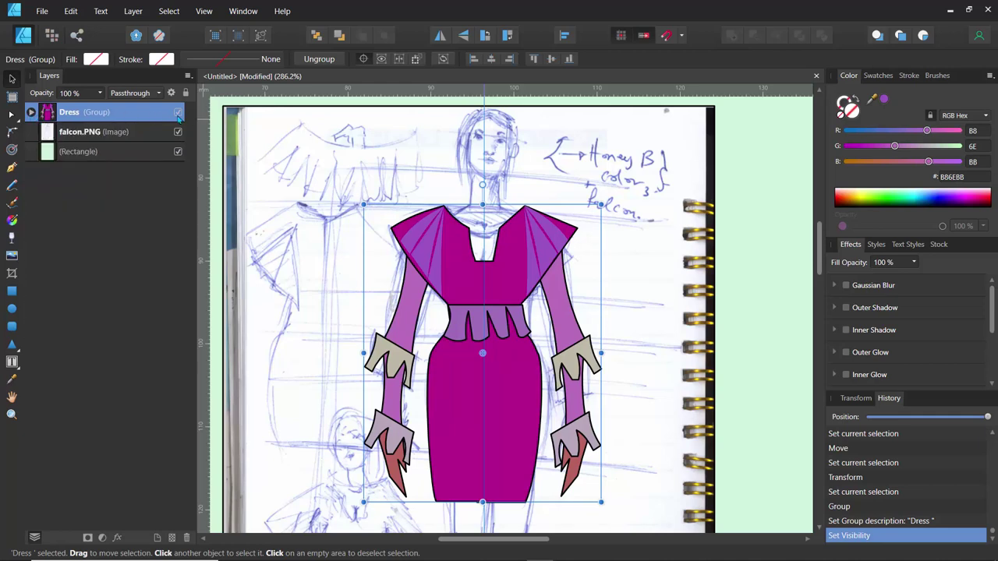
{"action": "left_click", "coordinate": [178, 113]}
{"action": "left_click", "coordinate": [178, 113]}
{"action": "left_click", "coordinate": [11, 290]}
- Draw a purple square and a circle over it, setting the circle to Erase blending
{"action": "left_click_drag", "start_coordinate": [274, 161], "coordinate": [376, 263]}
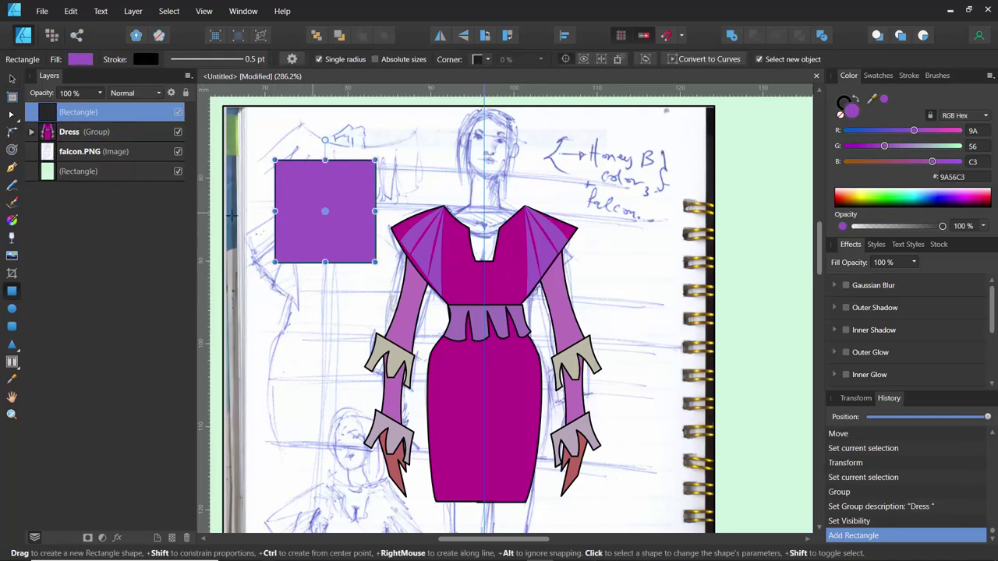
{"action": "left_click", "coordinate": [12, 308]}
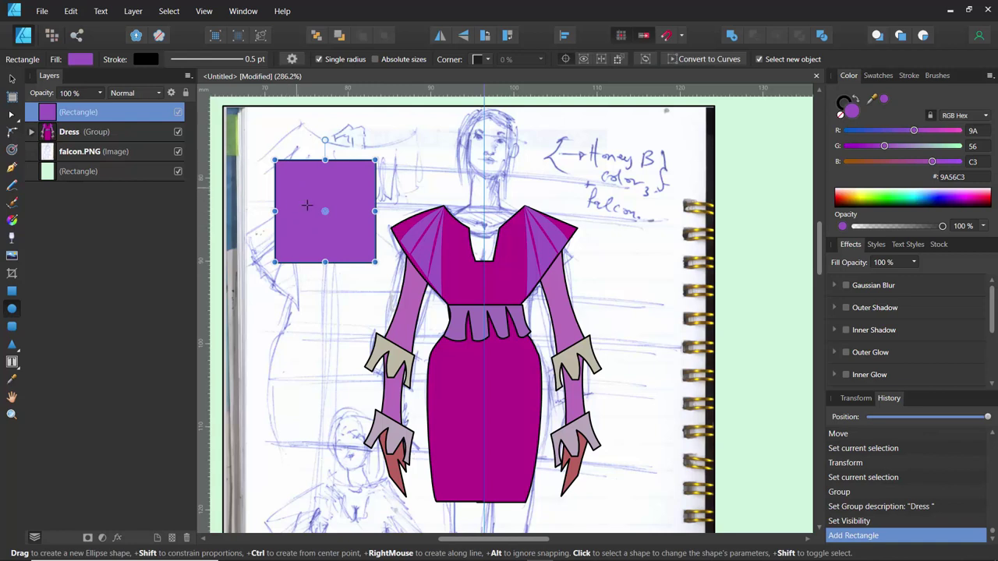
{"action": "left_click_drag", "start_coordinate": [297, 189], "coordinate": [354, 250]}
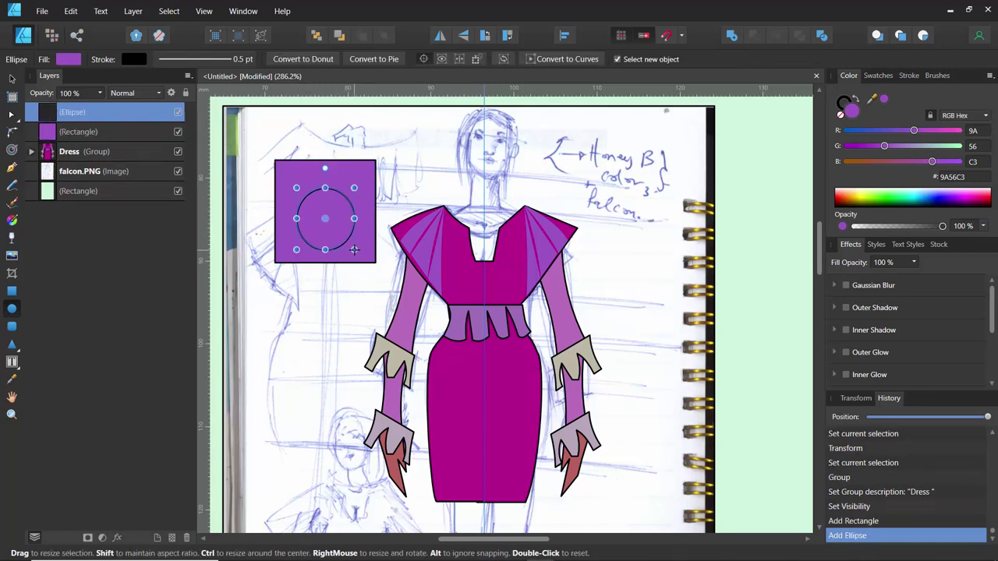
{"action": "left_click", "coordinate": [127, 94]}
{"action": "scroll", "coordinate": [134, 299], "scroll_direction": "down", "scroll_amount": 3}
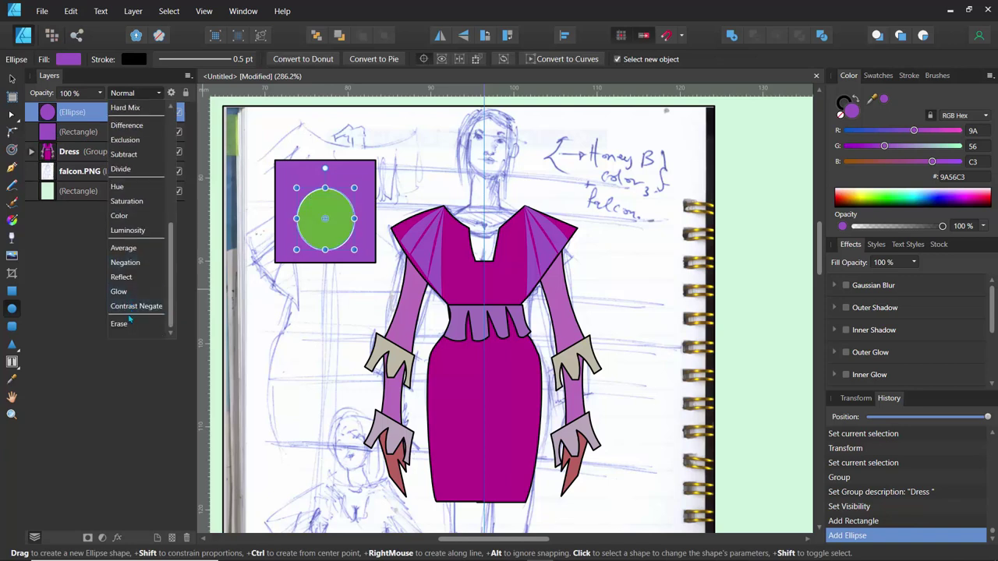
{"action": "left_click", "coordinate": [123, 323]}
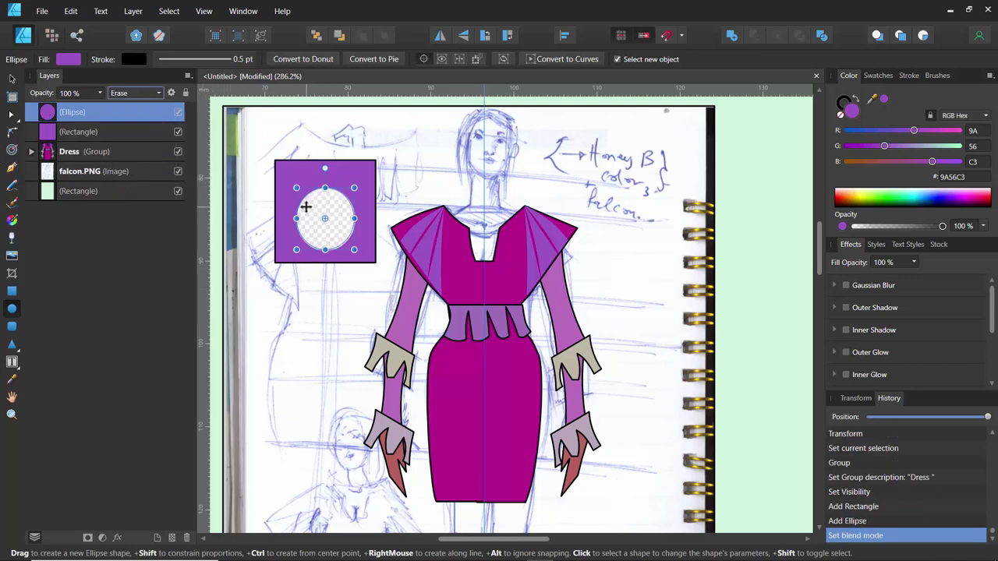
- Move the circle to the square's top-left corner and group both as 'Slic_'
{"action": "left_click", "coordinate": [12, 79]}
{"action": "left_click_drag", "start_coordinate": [317, 208], "coordinate": [280, 159]}
{"action": "left_click", "coordinate": [297, 310]}
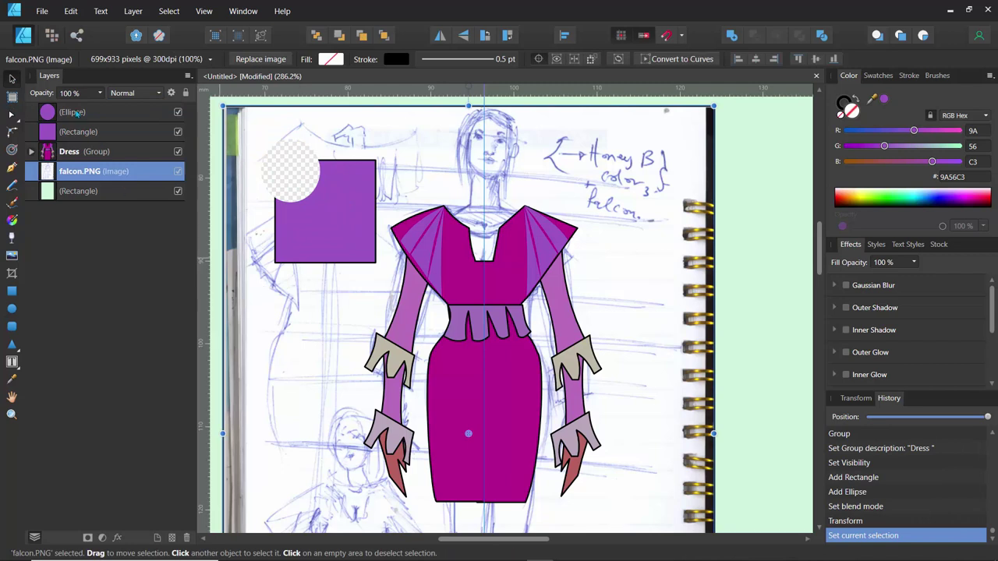
{"action": "left_click", "coordinate": [77, 113]}
{"action": "left_click", "coordinate": [78, 132], "text": "shift"}
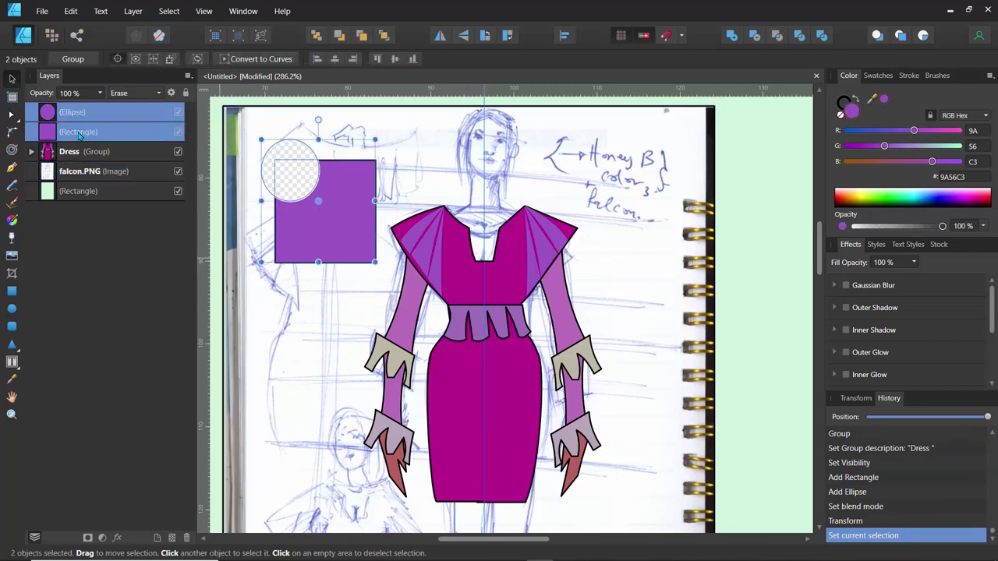
{"action": "key", "text": "ctrl+g"}
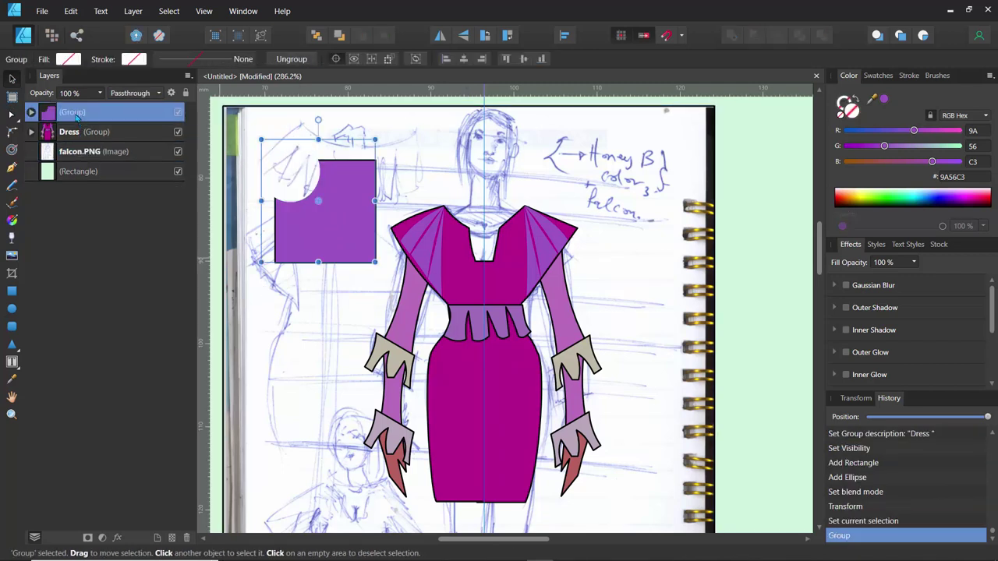
{"action": "double_click", "coordinate": [74, 113]}
{"action": "type", "text": "Slic"}
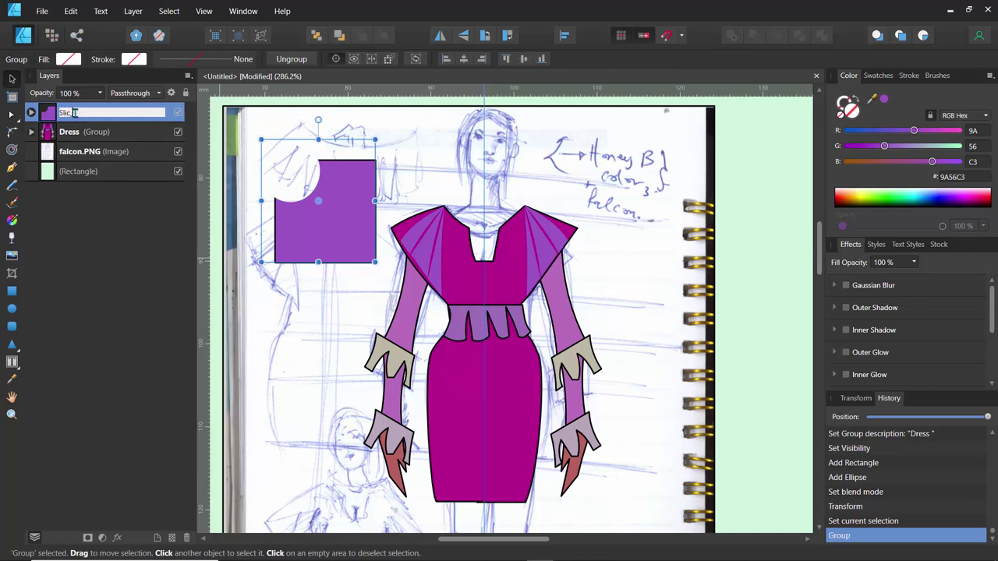
{"action": "type", "text": "_"}
{"action": "key", "text": "Return"}
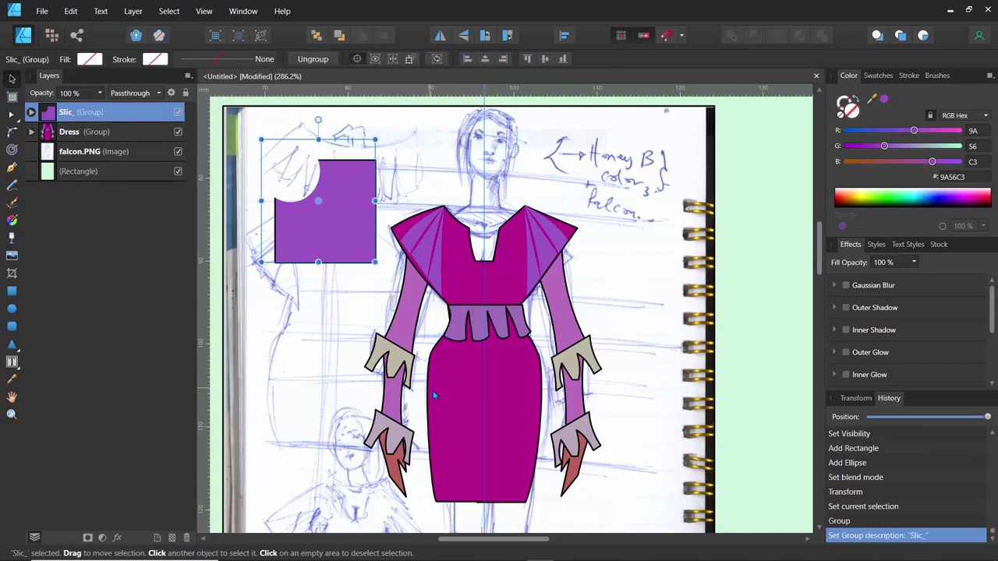
- Move the erasing ellipse out of 'Slic_' into the Dress's Front group
{"action": "left_click", "coordinate": [31, 131]}
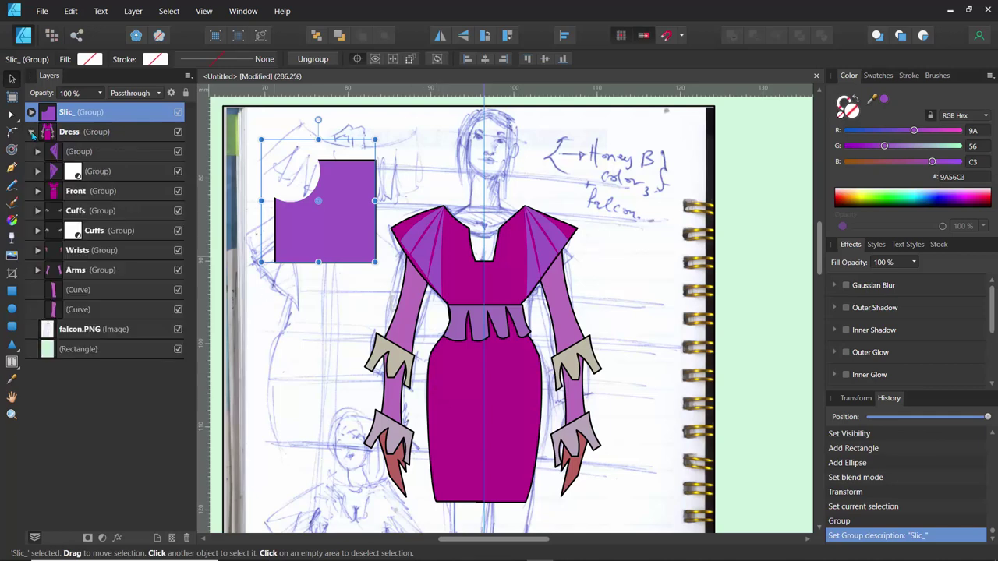
{"action": "left_click", "coordinate": [77, 191]}
{"action": "left_click", "coordinate": [177, 191]}
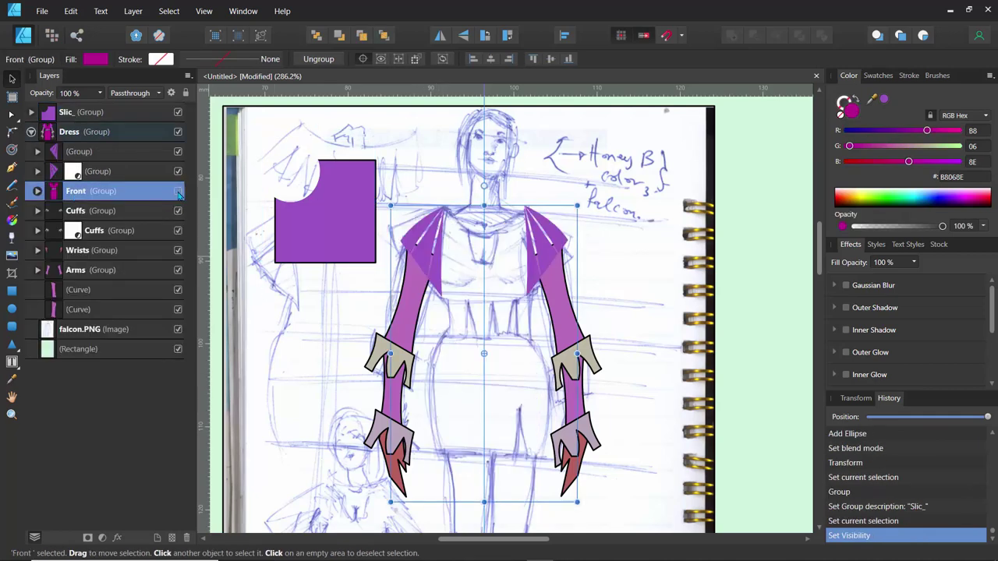
{"action": "left_click", "coordinate": [178, 191]}
{"action": "left_click", "coordinate": [178, 191]}
{"action": "left_click", "coordinate": [177, 191]}
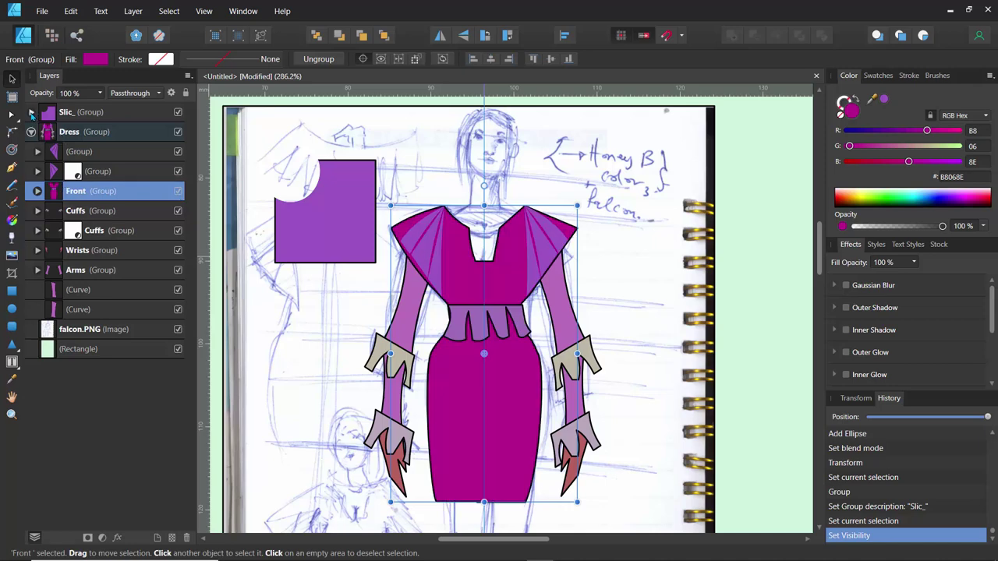
{"action": "left_click", "coordinate": [32, 114]}
{"action": "left_click_drag", "start_coordinate": [57, 134], "coordinate": [92, 242]}
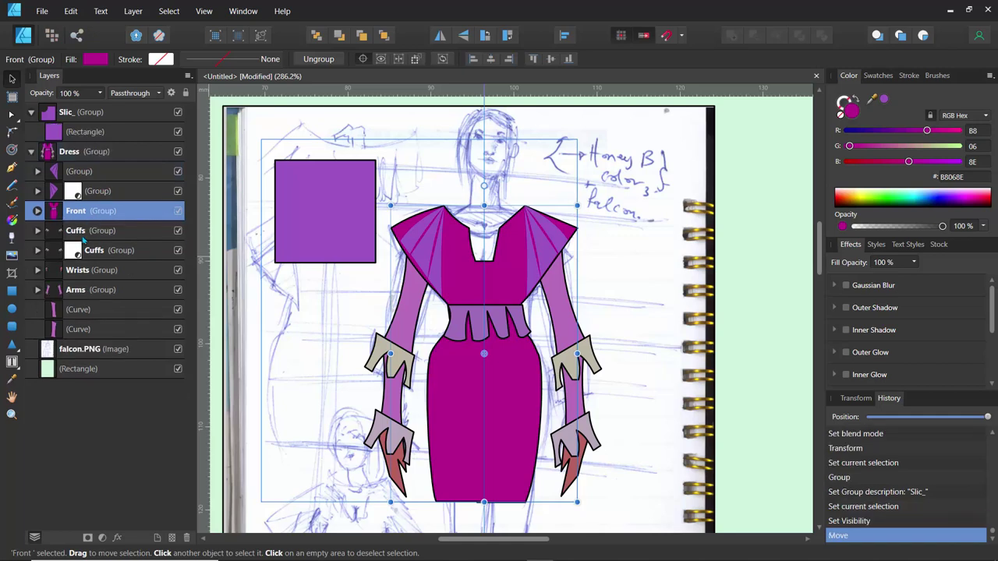
{"action": "left_click", "coordinate": [37, 211]}
{"action": "left_click", "coordinate": [78, 231]}
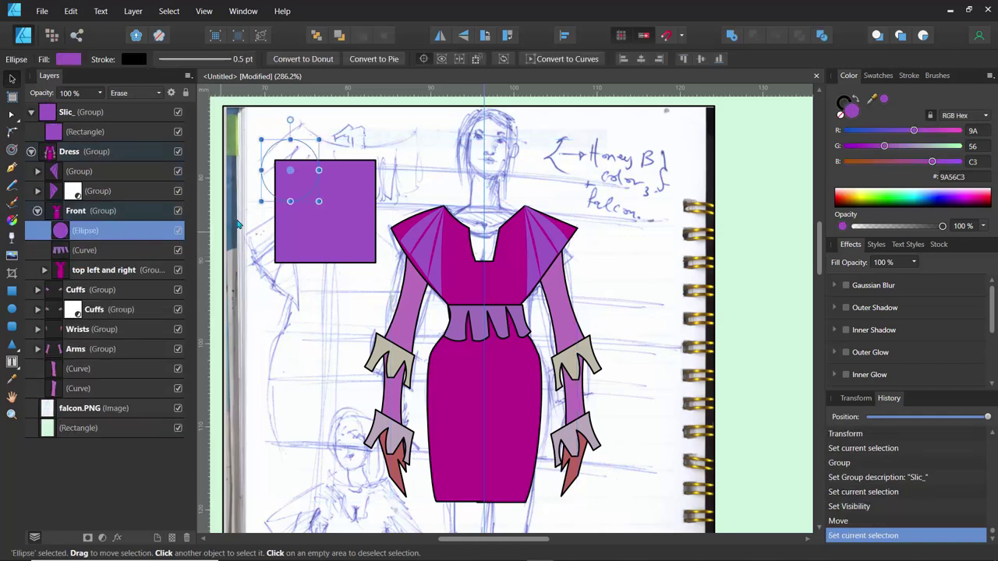
- Move the erasing circle to the skirt hem, adjust its width and convert it to curves
{"action": "mouse_move", "coordinate": [429, 374]}
{"action": "left_mouse_down"}
{"action": "mouse_move", "coordinate": [521, 491]}
{"action": "mouse_move", "coordinate": [485, 473]}
{"action": "mouse_move", "coordinate": [511, 508]}
{"action": "left_mouse_up"}
{"action": "scroll", "coordinate": [507, 468], "scroll_direction": "down", "scroll_amount": 3}
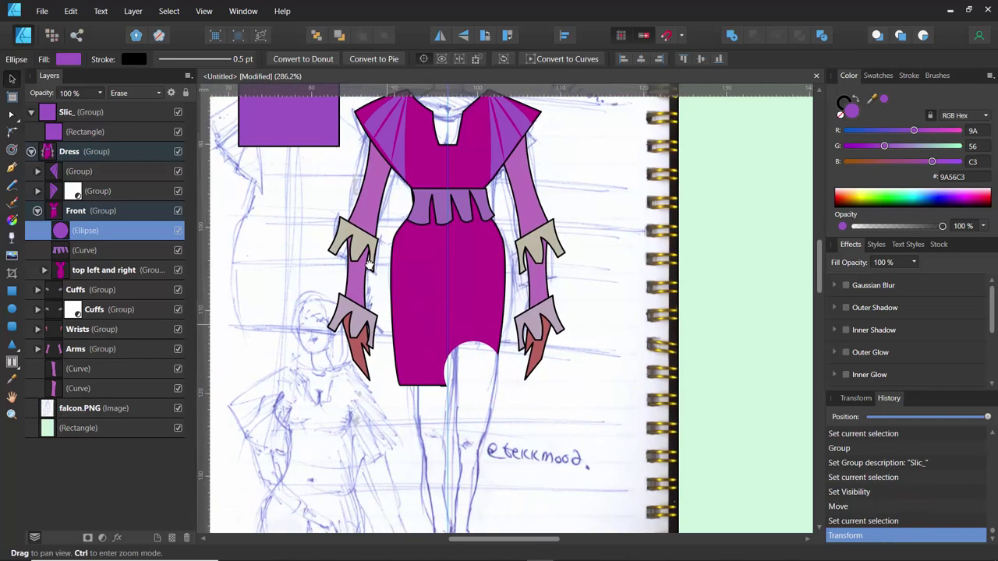
{"action": "scroll", "coordinate": [436, 335], "scroll_direction": "right", "scroll_amount": 1}
{"action": "mouse_move", "coordinate": [419, 321]}
{"action": "left_mouse_down"}
{"action": "mouse_move", "coordinate": [456, 322]}
{"action": "mouse_move", "coordinate": [419, 321]}
{"action": "left_mouse_up"}
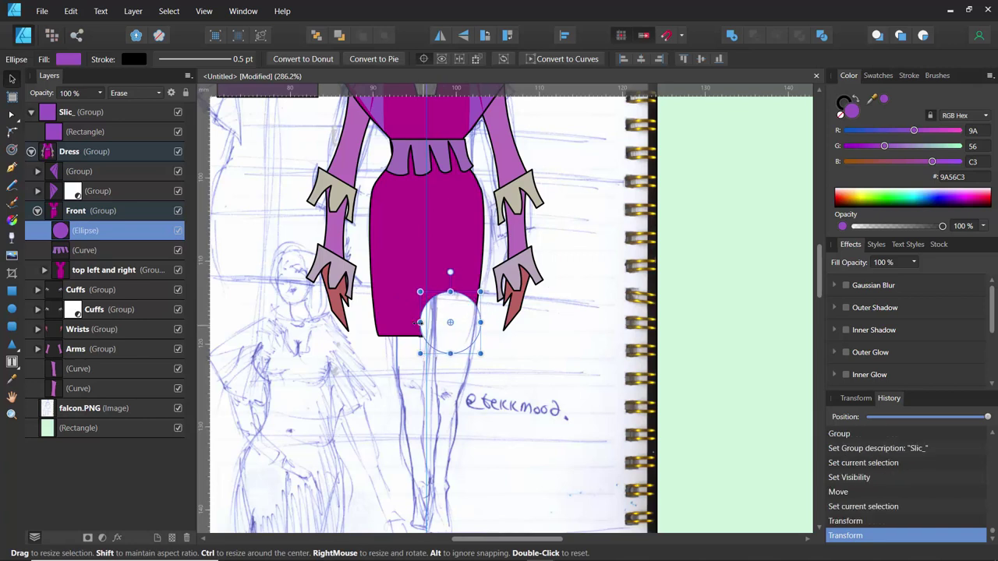
{"action": "left_click", "coordinate": [558, 60]}
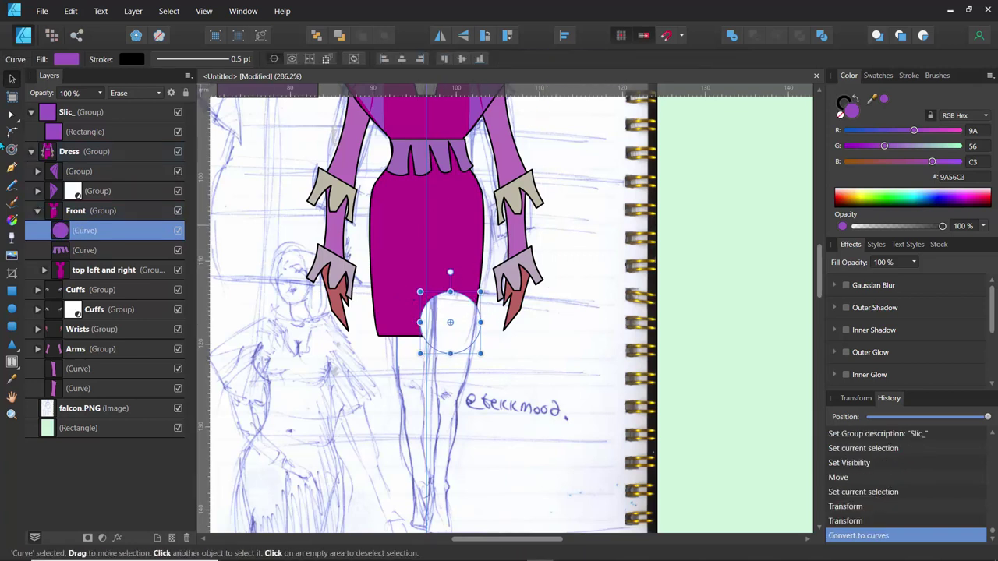
- Delete the curve's bottom node, reshape its lower edge and make the top node sharp
{"action": "left_click", "coordinate": [12, 114]}
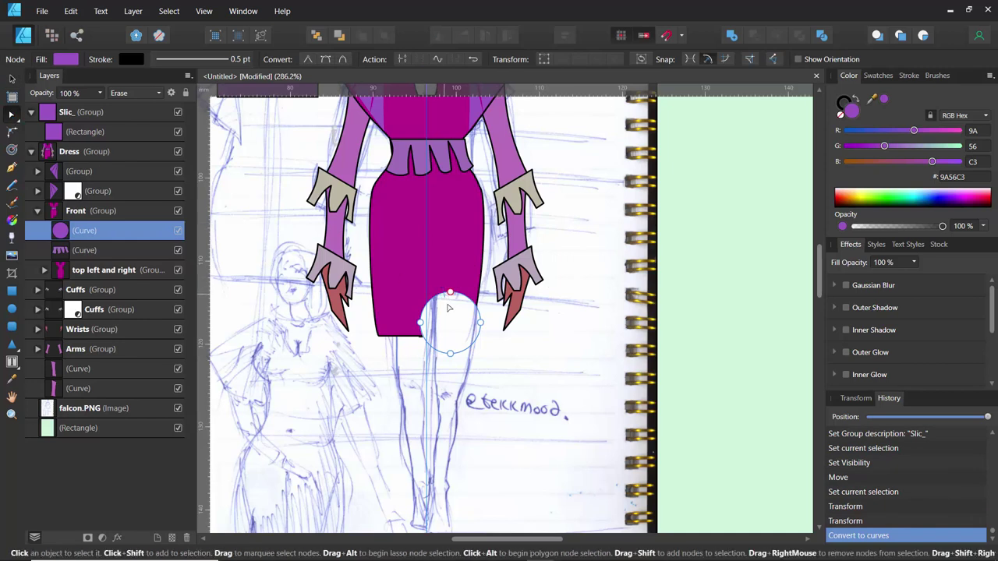
{"action": "left_click", "coordinate": [450, 354]}
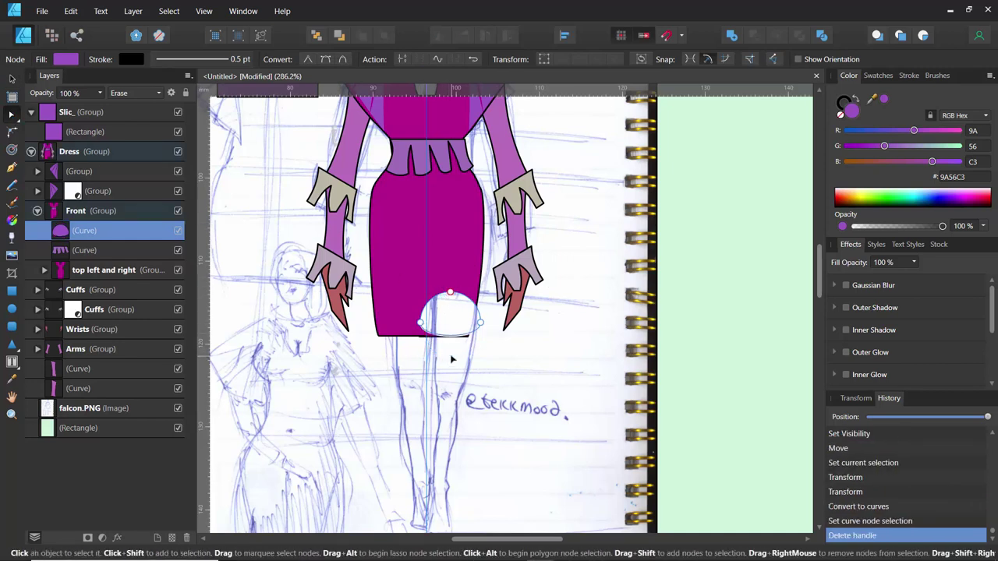
{"action": "key", "text": "Delete"}
{"action": "left_click_drag", "start_coordinate": [437, 334], "coordinate": [452, 352]}
{"action": "left_click", "coordinate": [449, 294]}
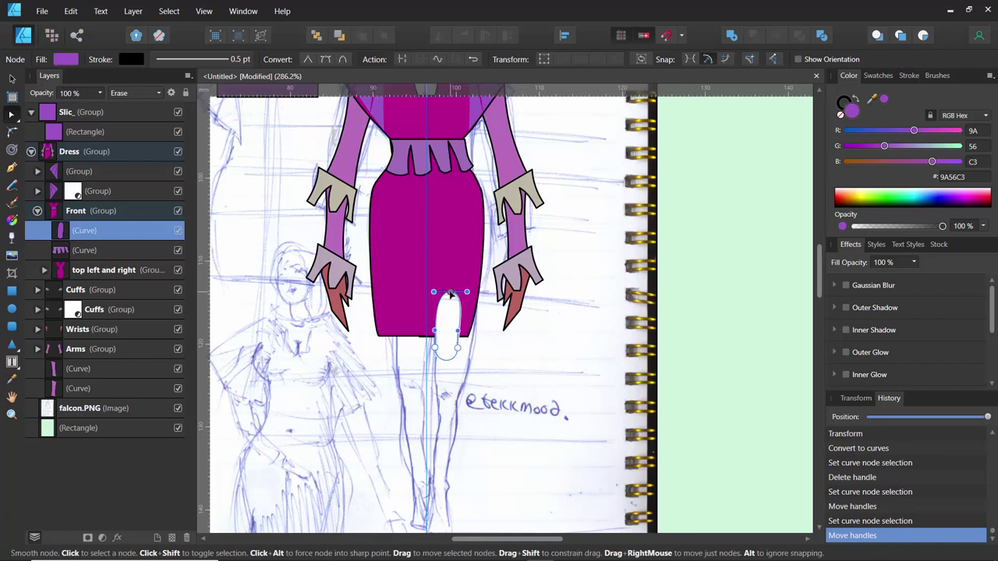
{"action": "left_click", "coordinate": [307, 60]}
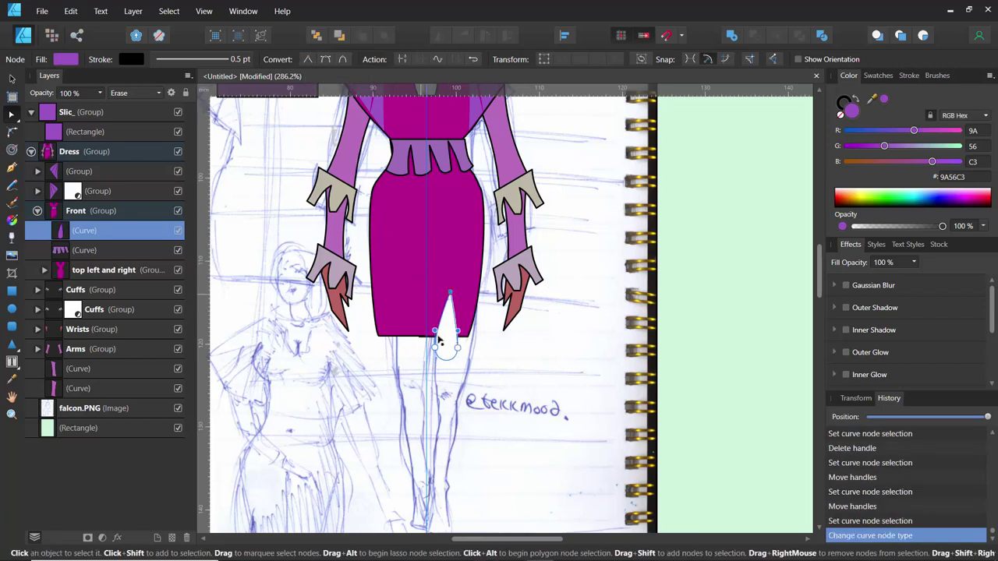
{"action": "left_click", "coordinate": [369, 344]}
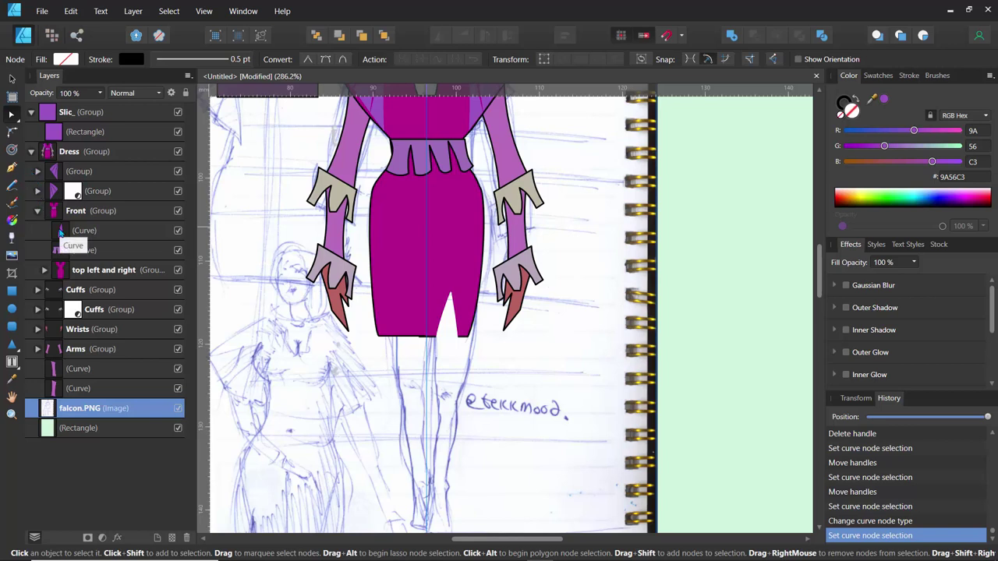
- Rotate and nudge the white notch curve slightly, then rename its layer 'cut'
{"action": "left_click", "coordinate": [93, 232]}
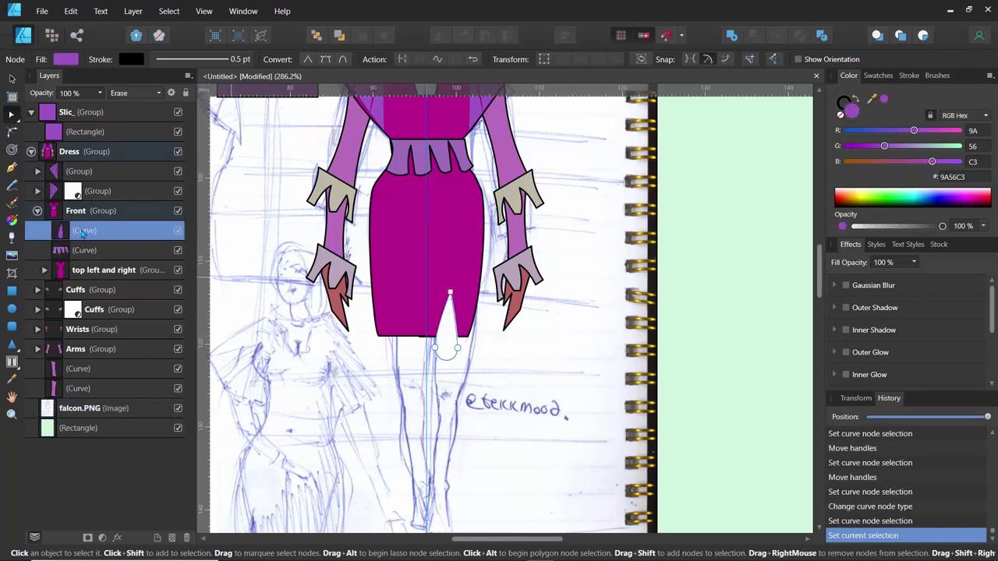
{"action": "left_click", "coordinate": [178, 232]}
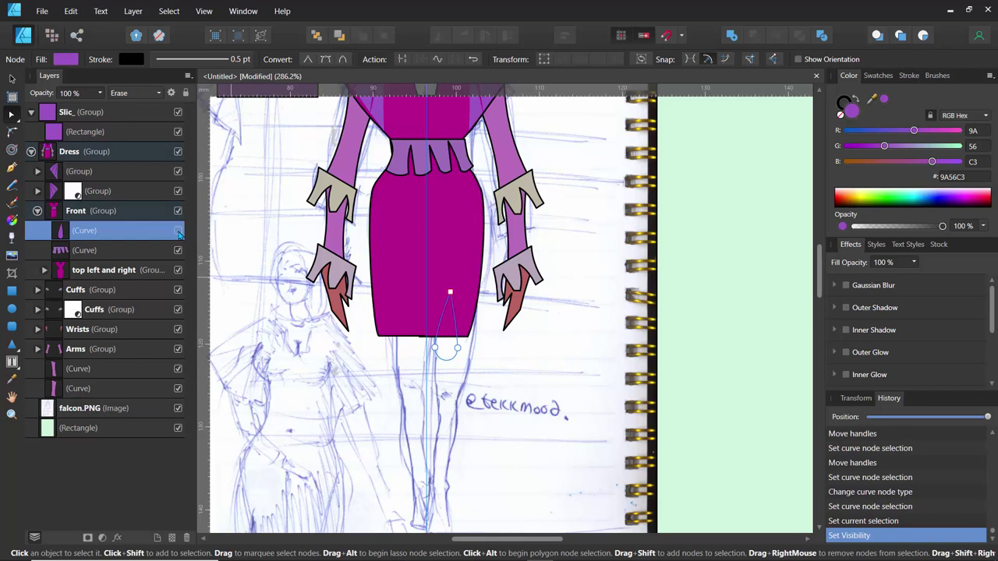
{"action": "left_click", "coordinate": [178, 232]}
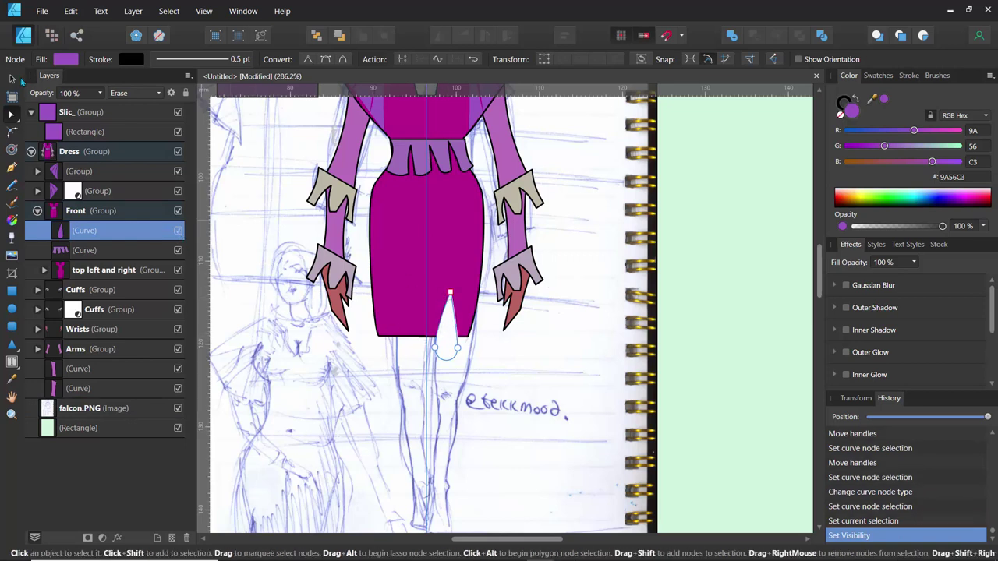
{"action": "left_click", "coordinate": [11, 78]}
{"action": "mouse_move", "coordinate": [446, 273]}
{"action": "left_mouse_down"}
{"action": "mouse_move", "coordinate": [431, 272]}
{"action": "mouse_move", "coordinate": [449, 284]}
{"action": "left_mouse_up"}
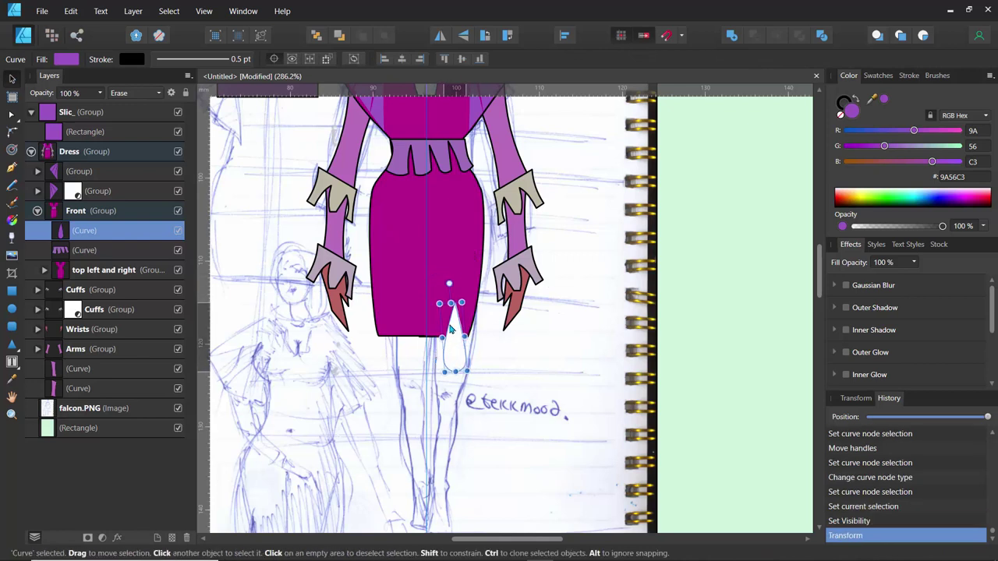
{"action": "left_click_drag", "start_coordinate": [449, 331], "coordinate": [446, 330]}
{"action": "double_click", "coordinate": [92, 229]}
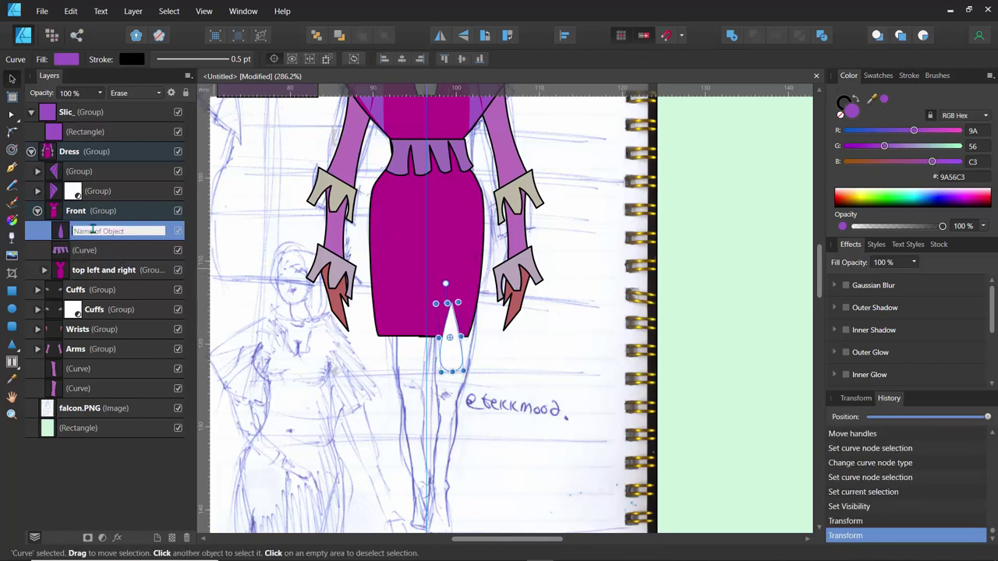
{"action": "type", "text": "cut"}
{"action": "key", "text": "Return"}
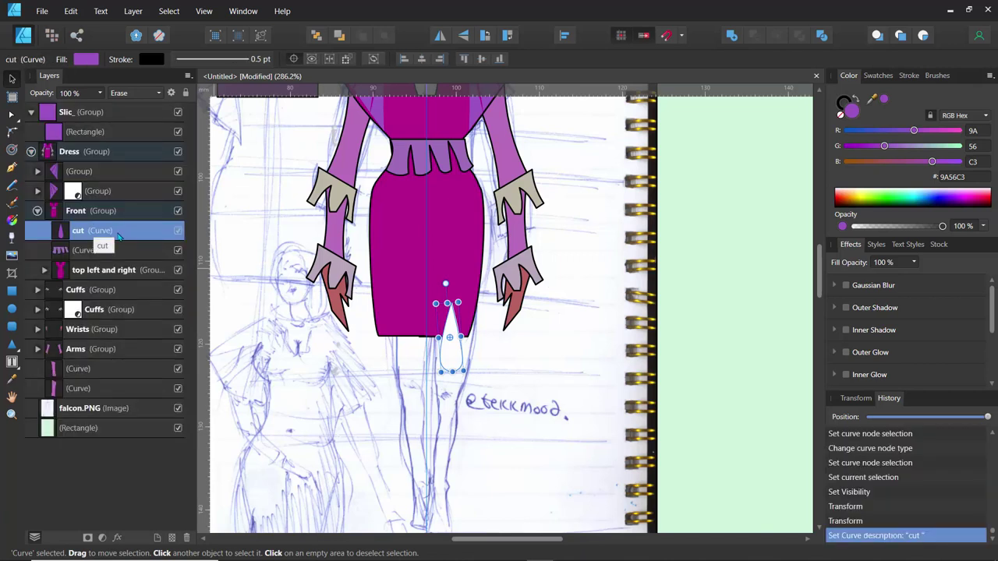
- Duplicate the cut curve with Ctrl+J, moving the copy left and narrowing it as a second slit
{"action": "key", "text": "ctrl+j"}
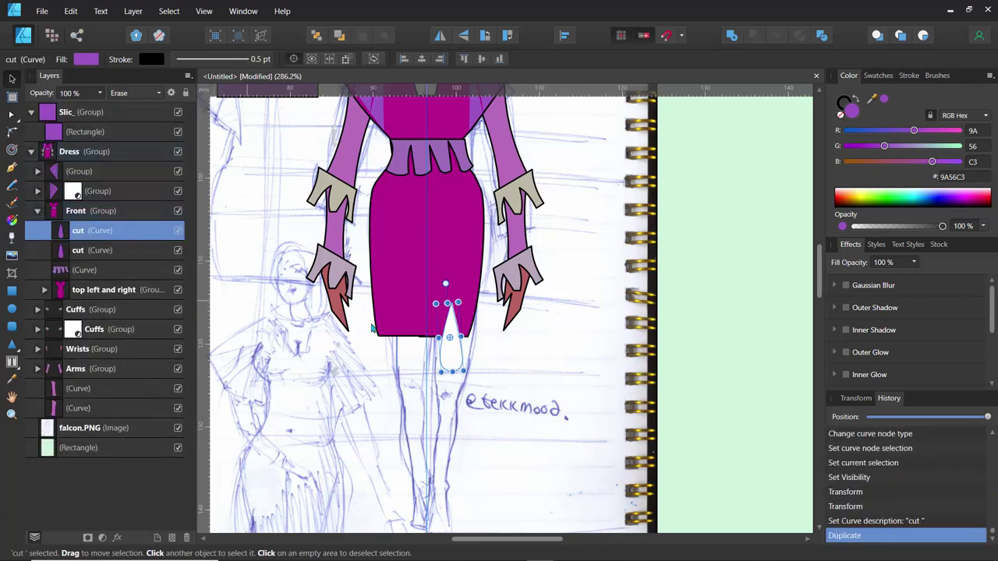
{"action": "left_click_drag", "start_coordinate": [446, 331], "coordinate": [423, 331]}
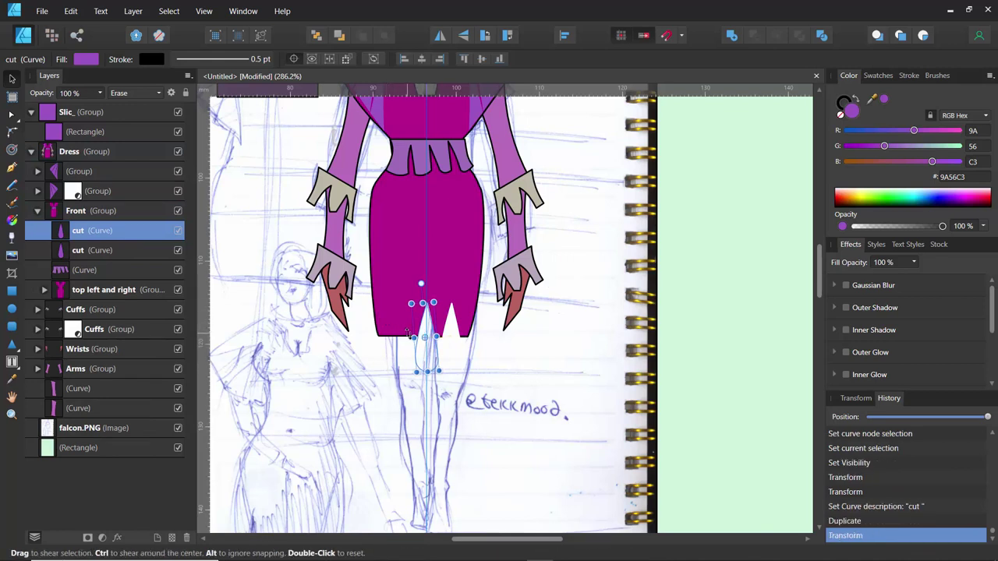
{"action": "left_click_drag", "start_coordinate": [412, 336], "coordinate": [419, 337]}
{"action": "left_click", "coordinate": [351, 348]}
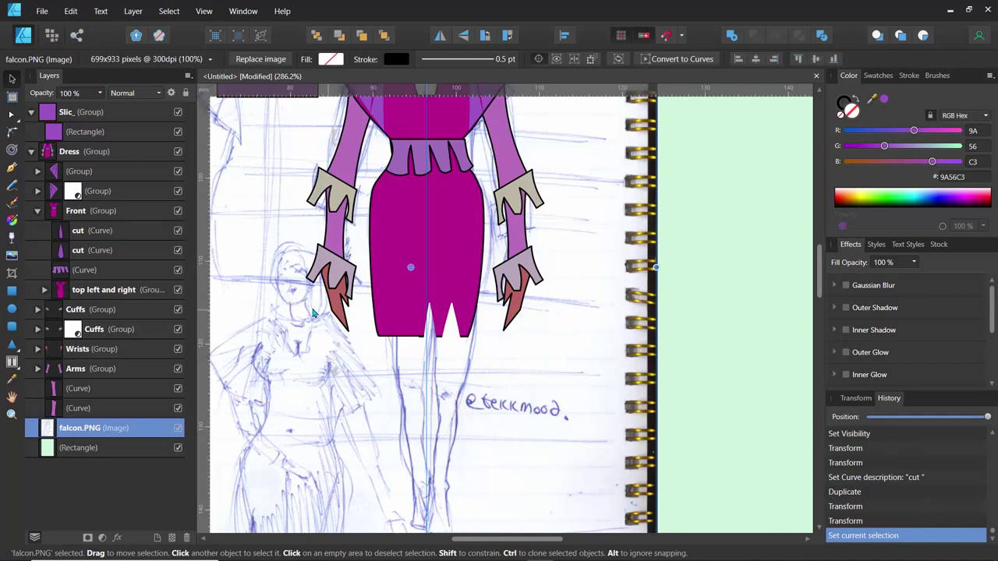
- Duplicate the second cut curve, moving the copy to the skirt's left edge and stretching it thin and tall
{"action": "scroll", "coordinate": [302, 304], "scroll_direction": "down", "scroll_amount": 5}
{"action": "scroll", "coordinate": [304, 304], "scroll_direction": "up", "scroll_amount": 5}
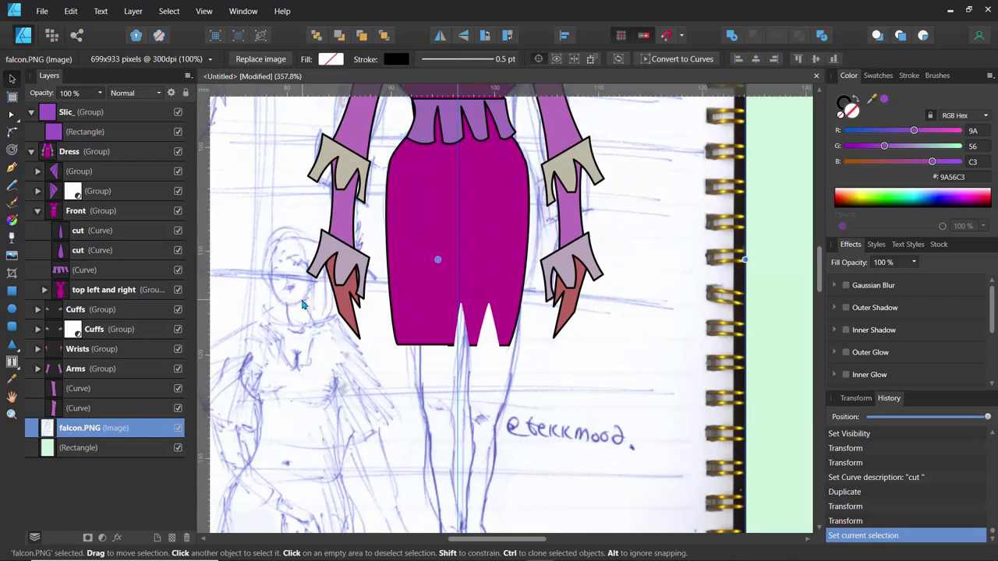
{"action": "left_click", "coordinate": [83, 257]}
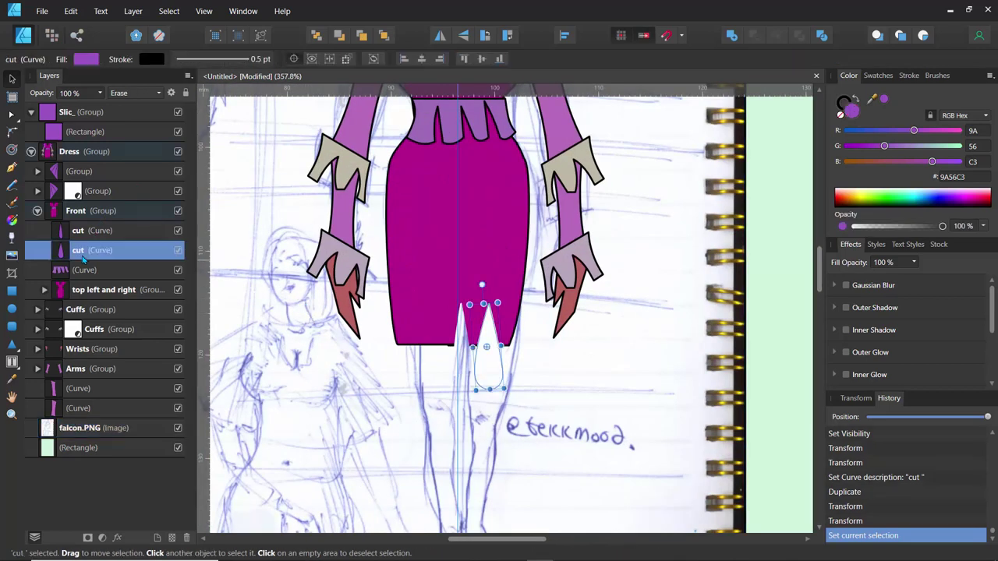
{"action": "key", "text": "ctrl+j"}
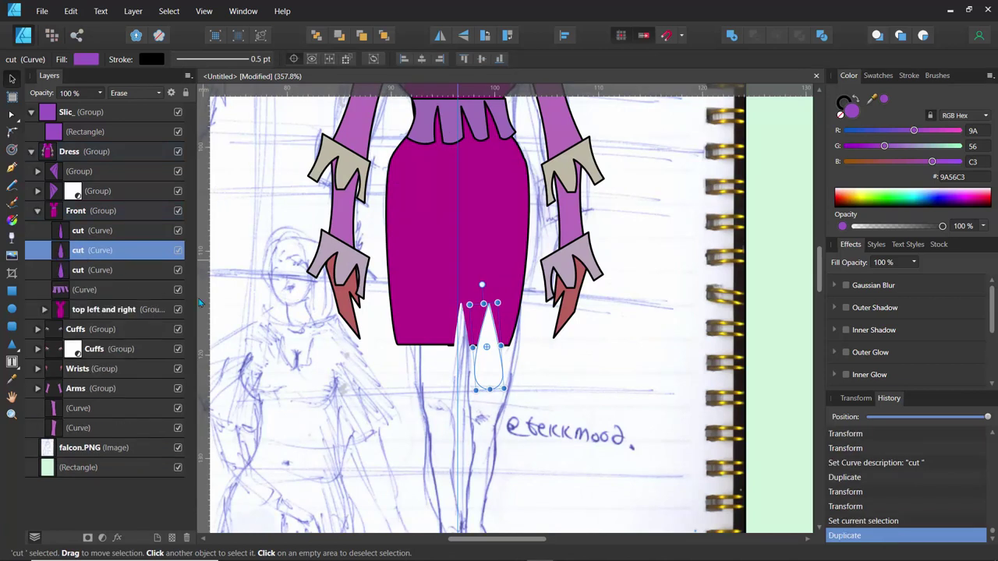
{"action": "left_click_drag", "start_coordinate": [484, 340], "coordinate": [404, 346]}
{"action": "left_click_drag", "start_coordinate": [402, 343], "coordinate": [401, 343]}
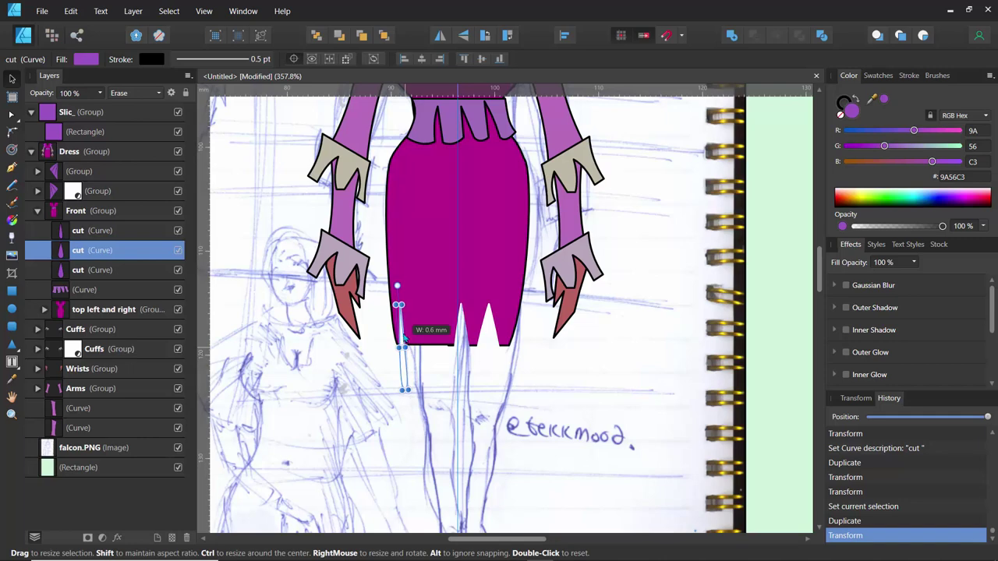
{"action": "left_click_drag", "start_coordinate": [398, 304], "coordinate": [380, 175]}
- Bend the thin cut with the Node tool to follow the skirt's left edge
{"action": "left_click", "coordinate": [12, 114]}
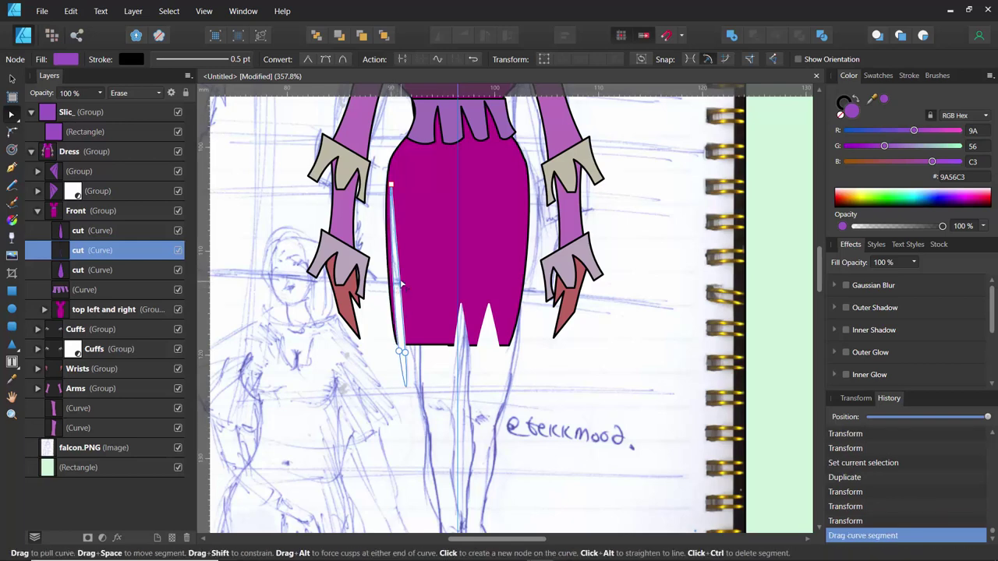
{"action": "left_click_drag", "start_coordinate": [399, 287], "coordinate": [398, 288]}
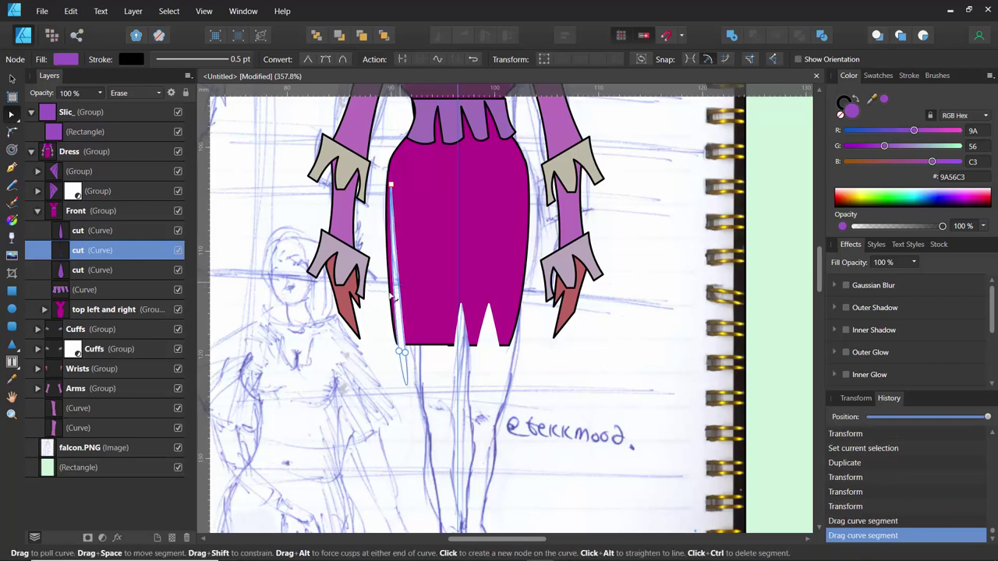
{"action": "left_click", "coordinate": [372, 311]}
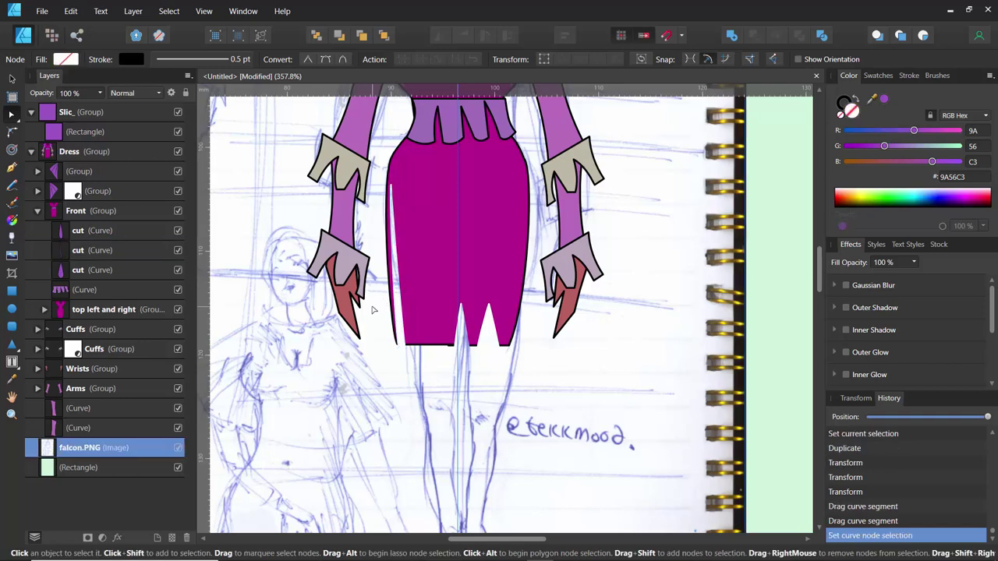
{"action": "scroll", "coordinate": [373, 310], "scroll_direction": "down", "scroll_amount": 5}
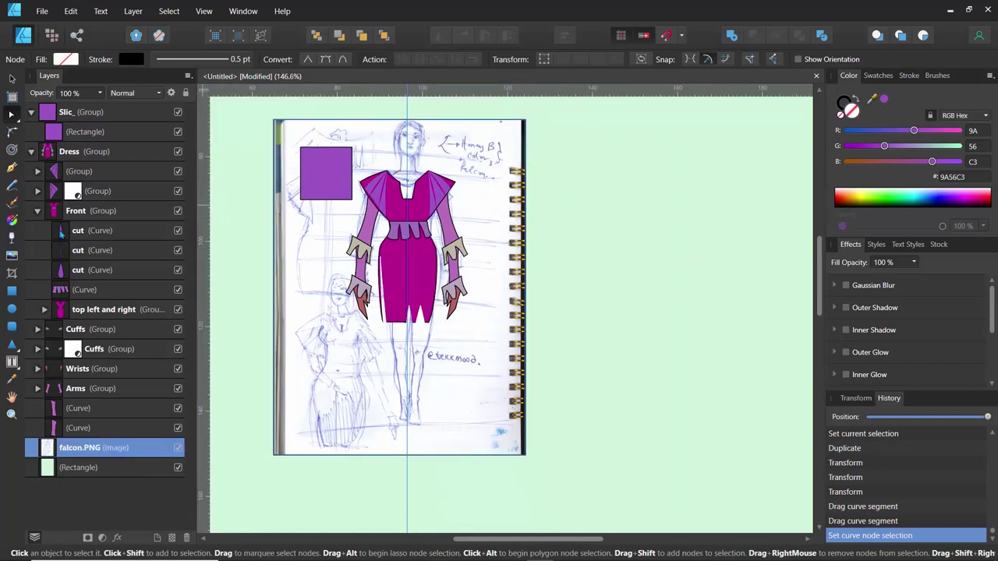
- Hide the thin left-edge 'cut' curve so its slit disappears from the skirt hem
{"action": "left_click", "coordinate": [181, 253]}
{"action": "left_click", "coordinate": [178, 250]}
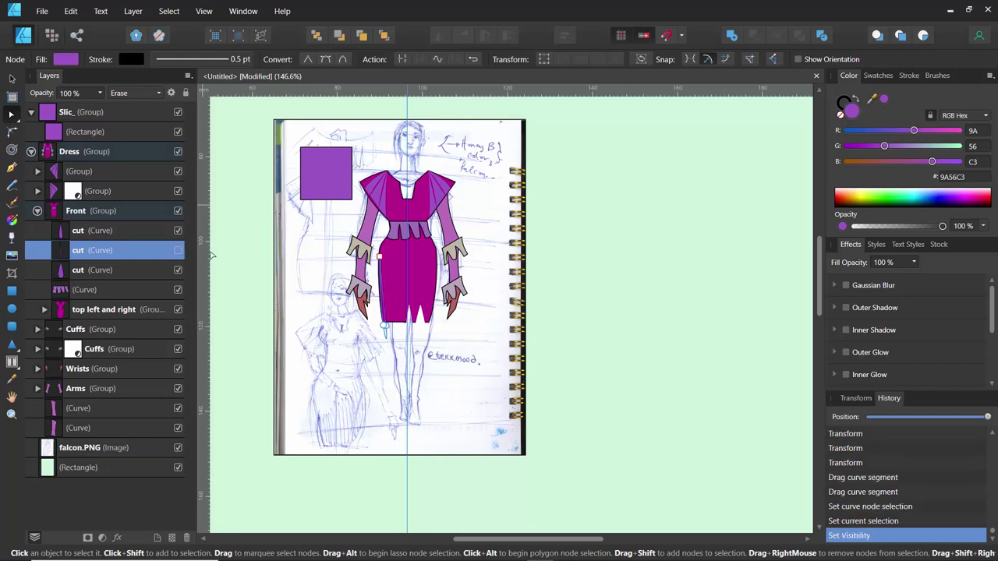
{"action": "scroll", "coordinate": [327, 253], "scroll_direction": "up", "scroll_amount": 5}
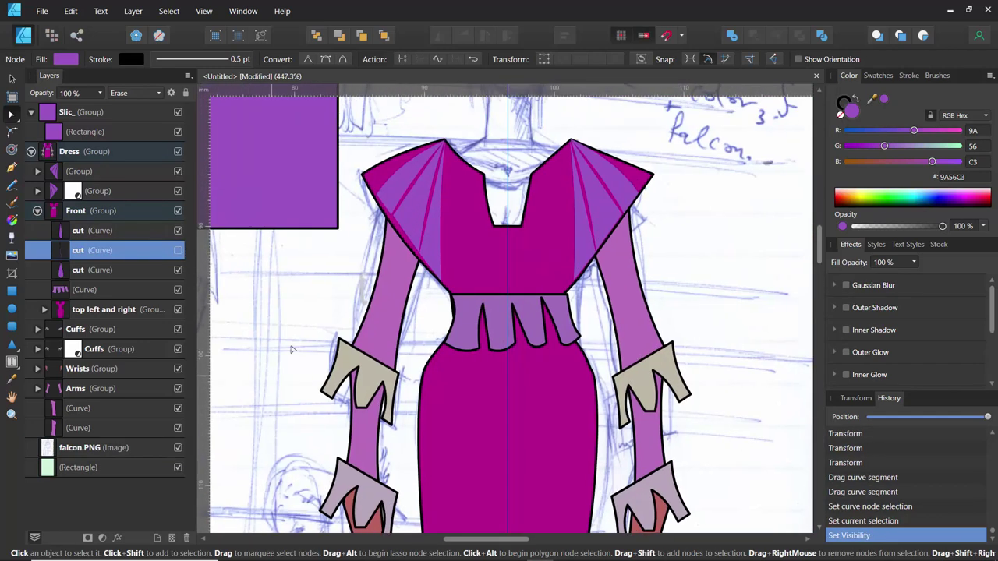
{"action": "scroll", "coordinate": [292, 349], "scroll_direction": "up", "scroll_amount": 2}
{"action": "scroll", "coordinate": [297, 332], "scroll_direction": "down", "scroll_amount": 5}
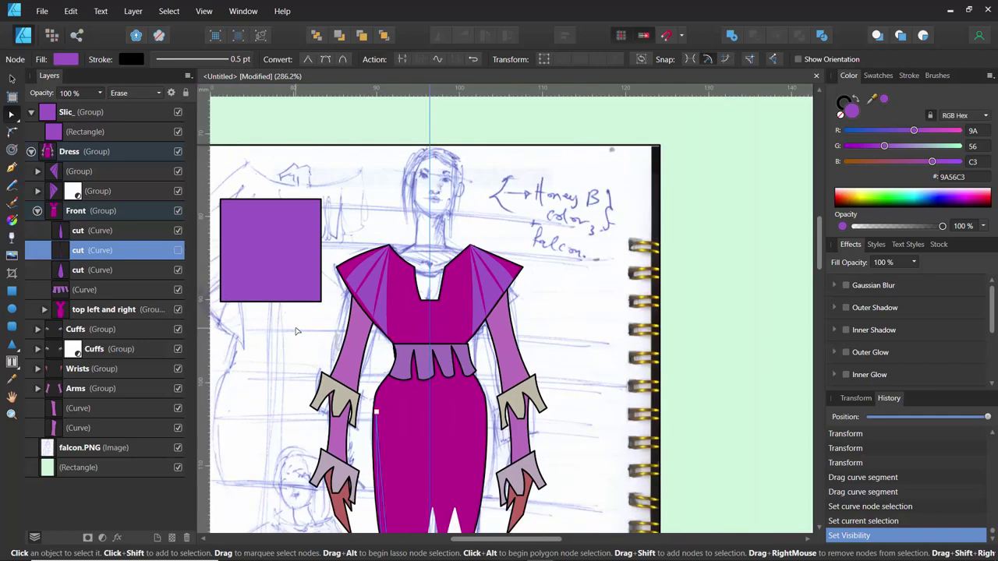
{"action": "scroll", "coordinate": [296, 331], "scroll_direction": "up", "scroll_amount": 3}
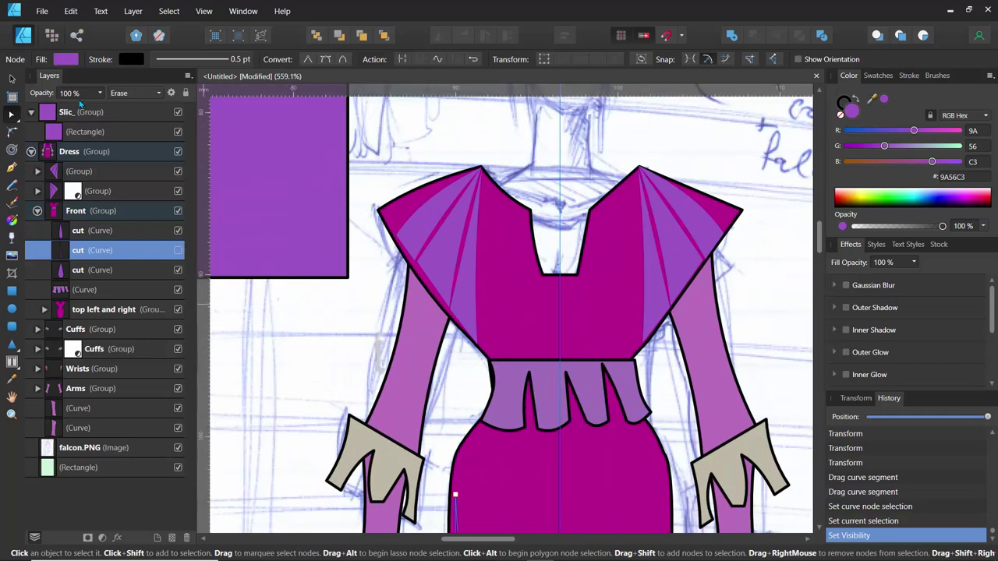
- Try red and orange outlines on the left shoulder, then undo to keep it black
{"action": "left_click", "coordinate": [49, 157]}
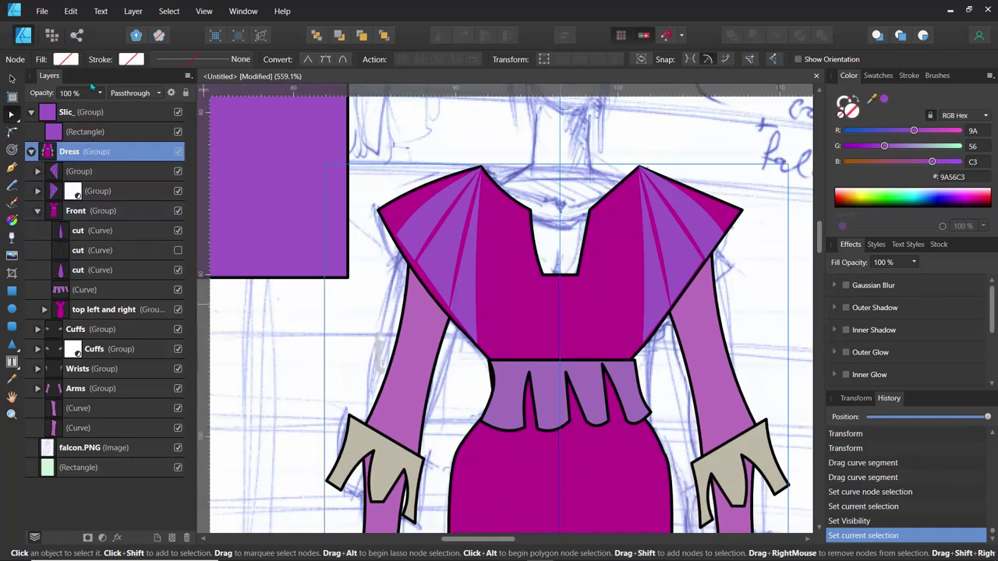
{"action": "left_click", "coordinate": [414, 197]}
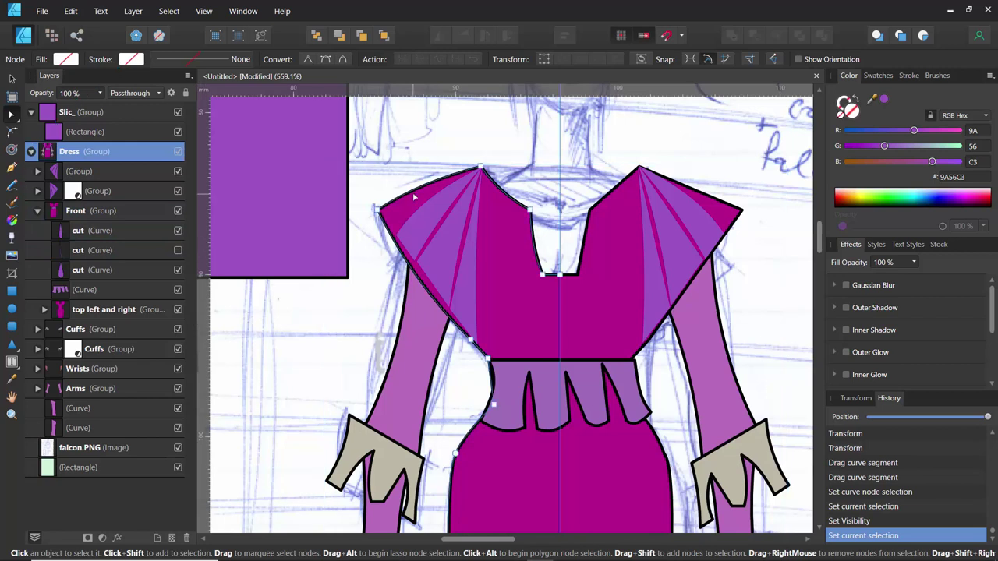
{"action": "left_click", "coordinate": [130, 60]}
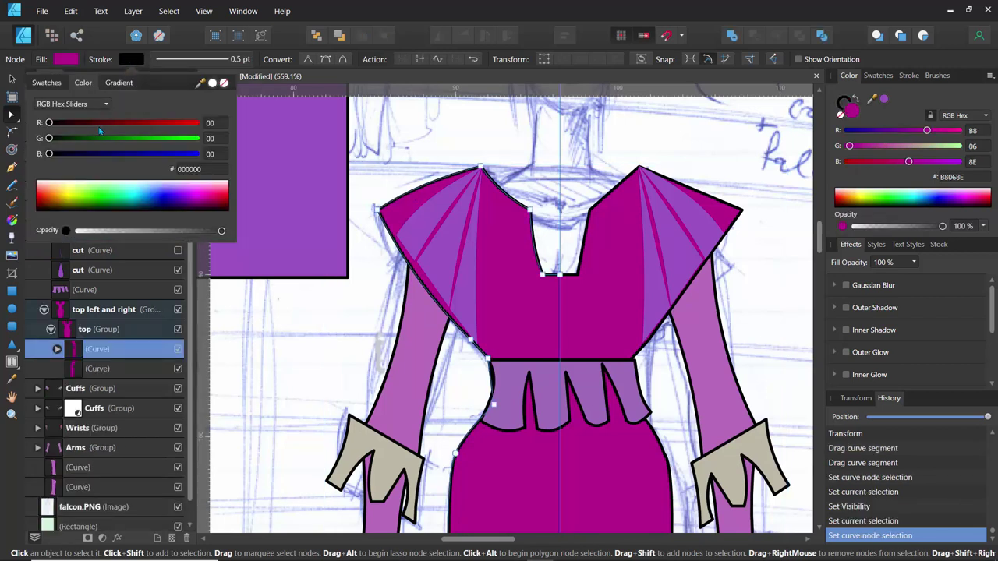
{"action": "left_click_drag", "start_coordinate": [107, 125], "coordinate": [240, 125]}
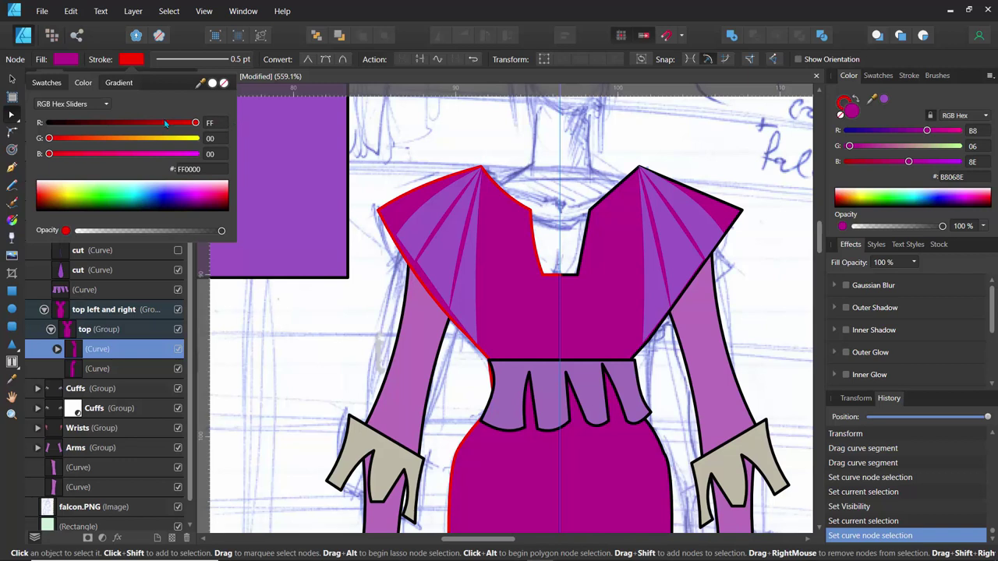
{"action": "mouse_move", "coordinate": [165, 124]}
{"action": "left_mouse_down"}
{"action": "mouse_move", "coordinate": [156, 139]}
{"action": "mouse_move", "coordinate": [241, 141]}
{"action": "mouse_move", "coordinate": [82, 138]}
{"action": "left_mouse_up"}
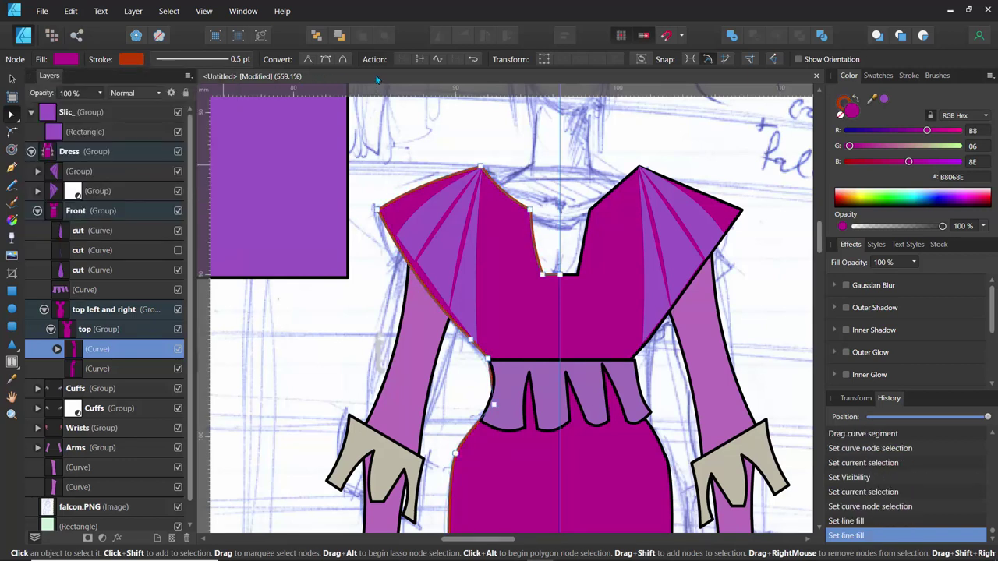
{"action": "key", "text": "ctrl+z"}
{"action": "key", "text": "ctrl+z"}
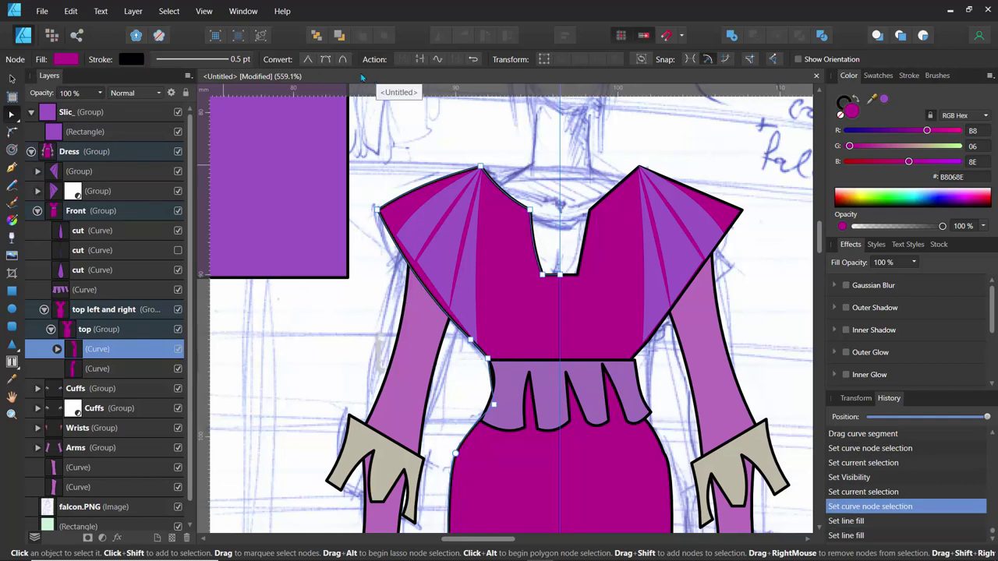
{"action": "scroll", "coordinate": [410, 204], "scroll_direction": "down", "scroll_amount": 6}
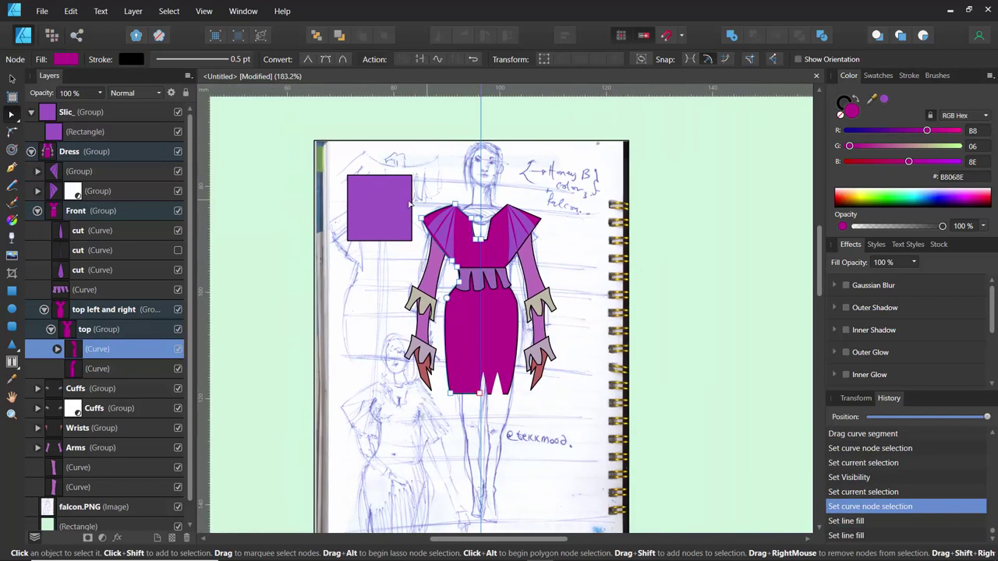
{"action": "left_click", "coordinate": [286, 167]}
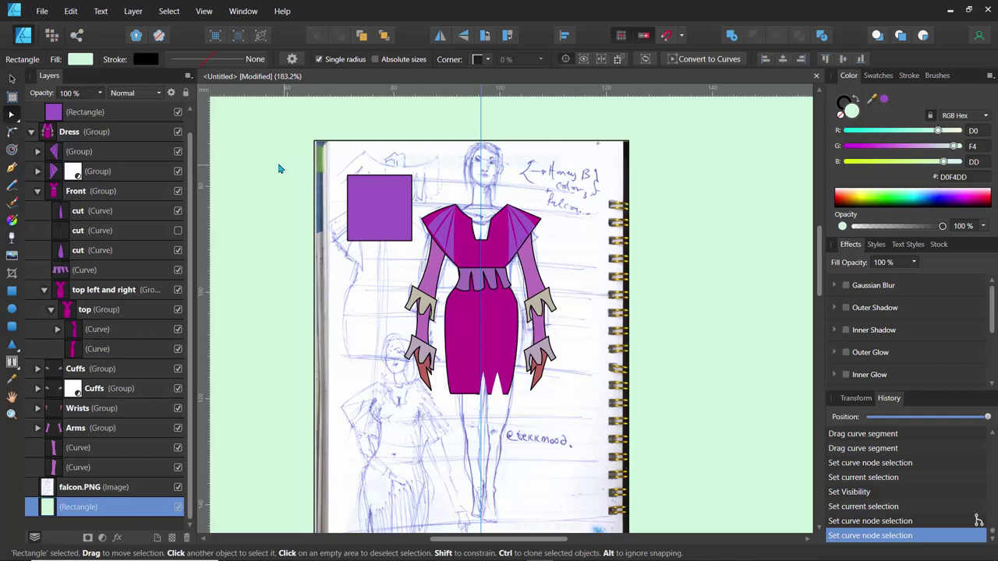
{"action": "scroll", "coordinate": [411, 256], "scroll_direction": "up", "scroll_amount": 4}
{"action": "scroll", "coordinate": [374, 290], "scroll_direction": "down", "scroll_amount": 2}
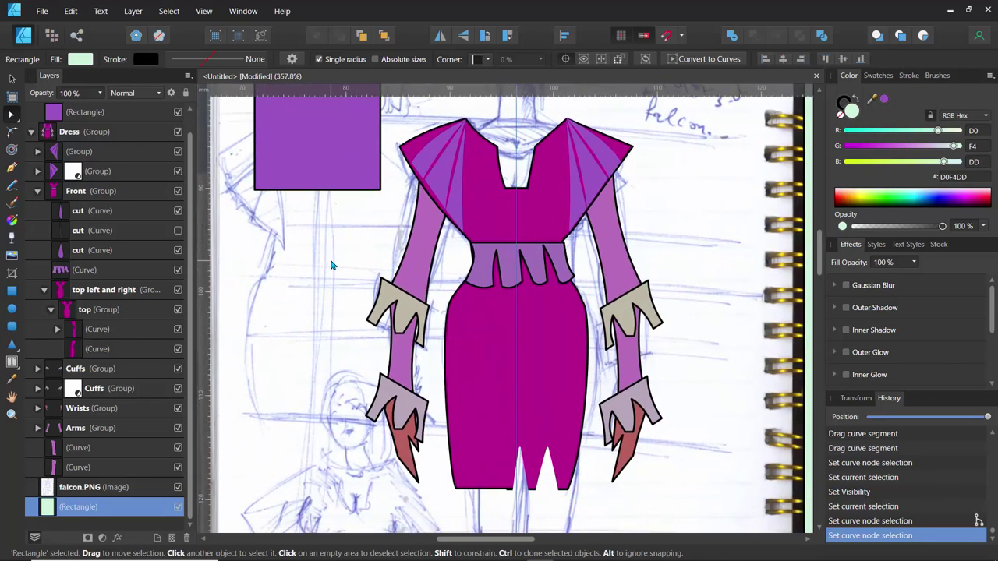